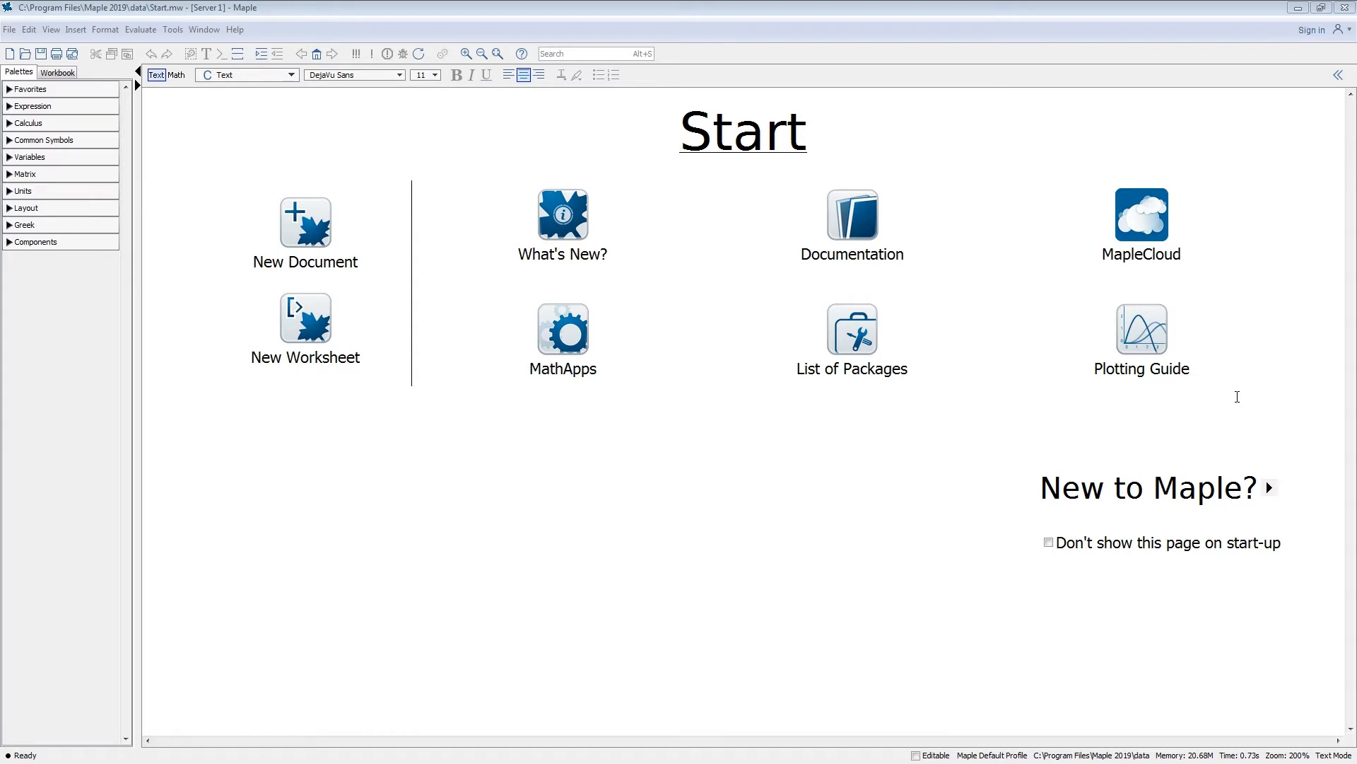
- Create a new document and evaluate 1 + 2 on its first line
click(1270, 487)
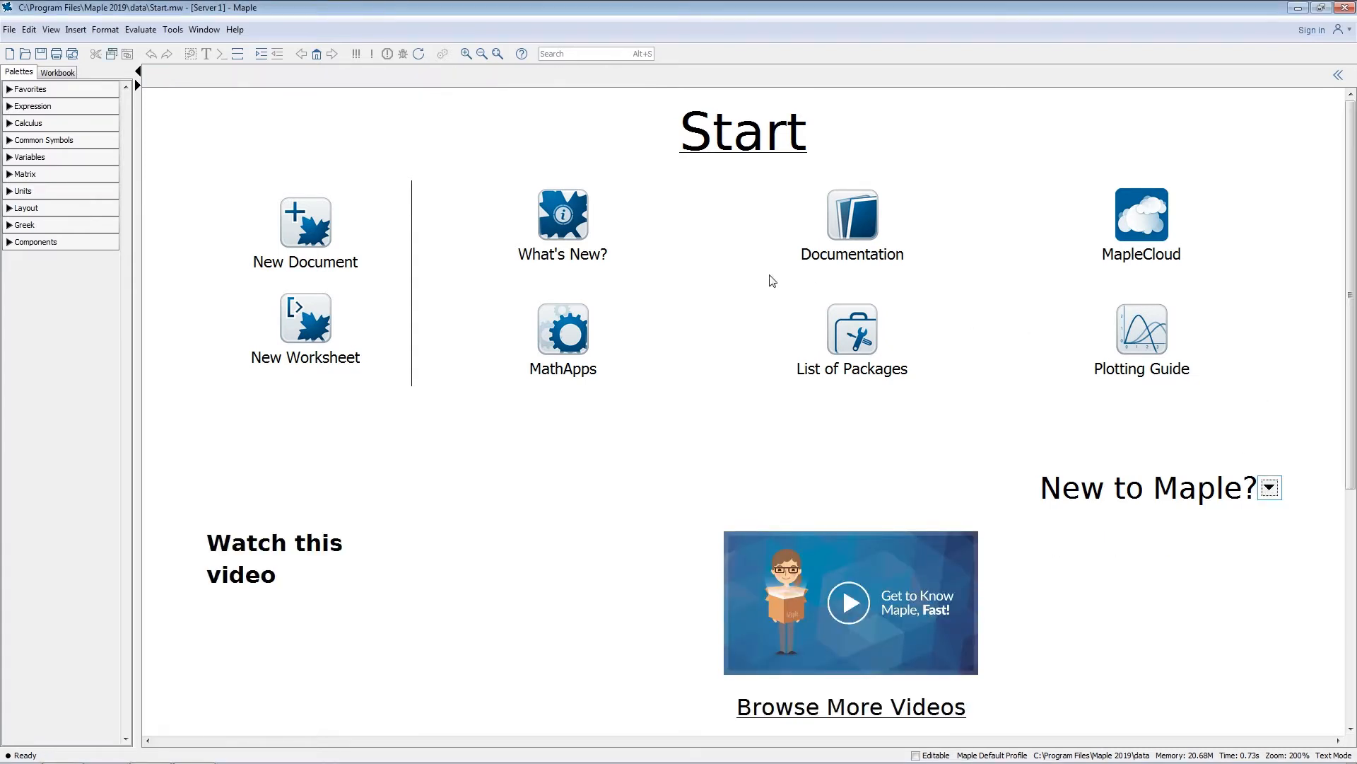
click(299, 231)
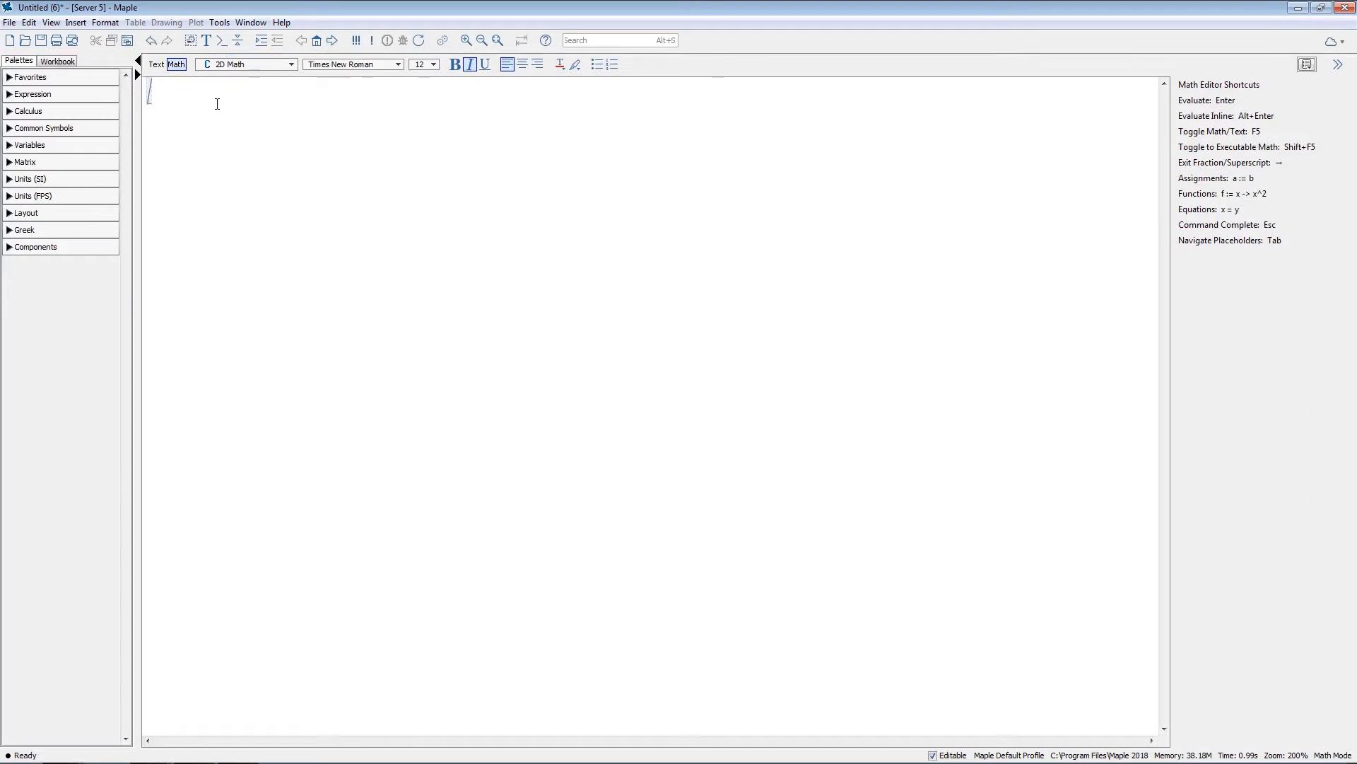
text(1+2)
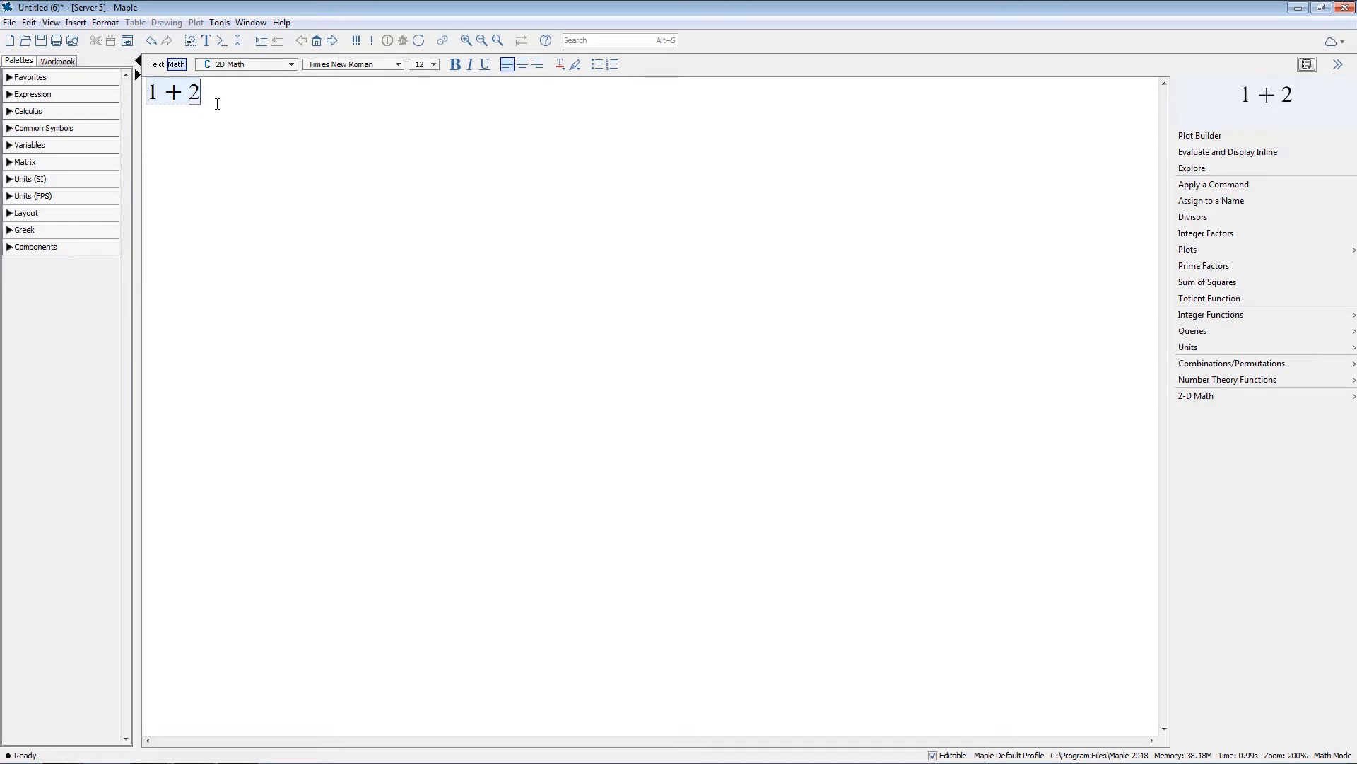
key(Return)
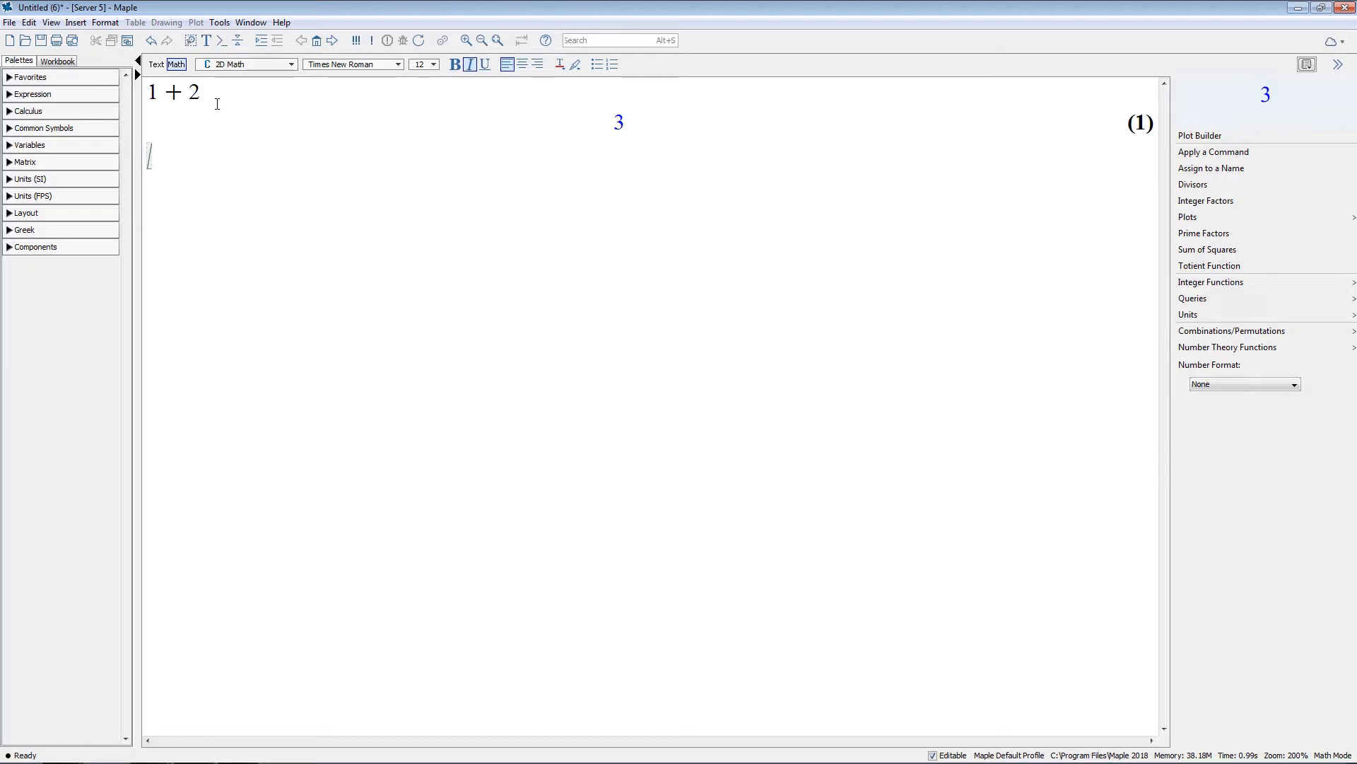
- Enter x - 5 + 2 on the next line and evaluate it inline
text(x-5)
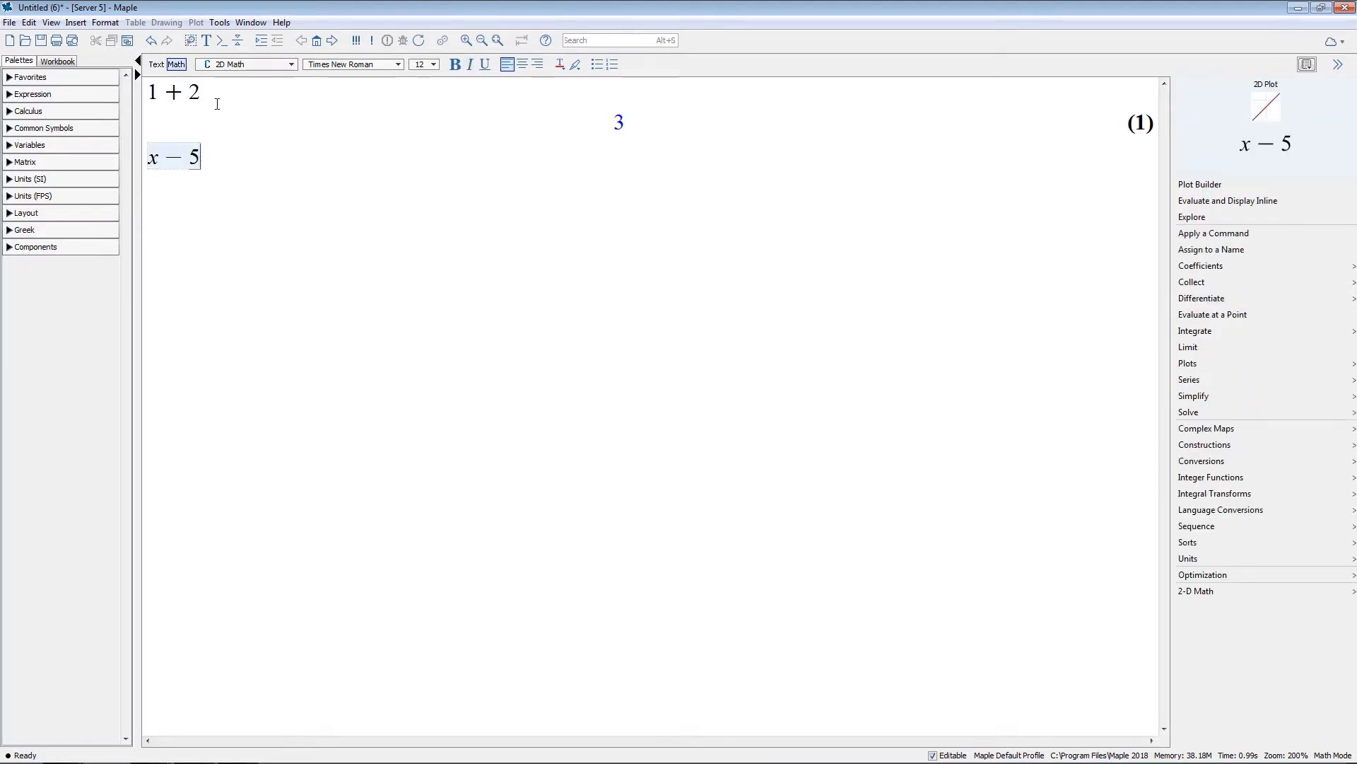
text(+2)
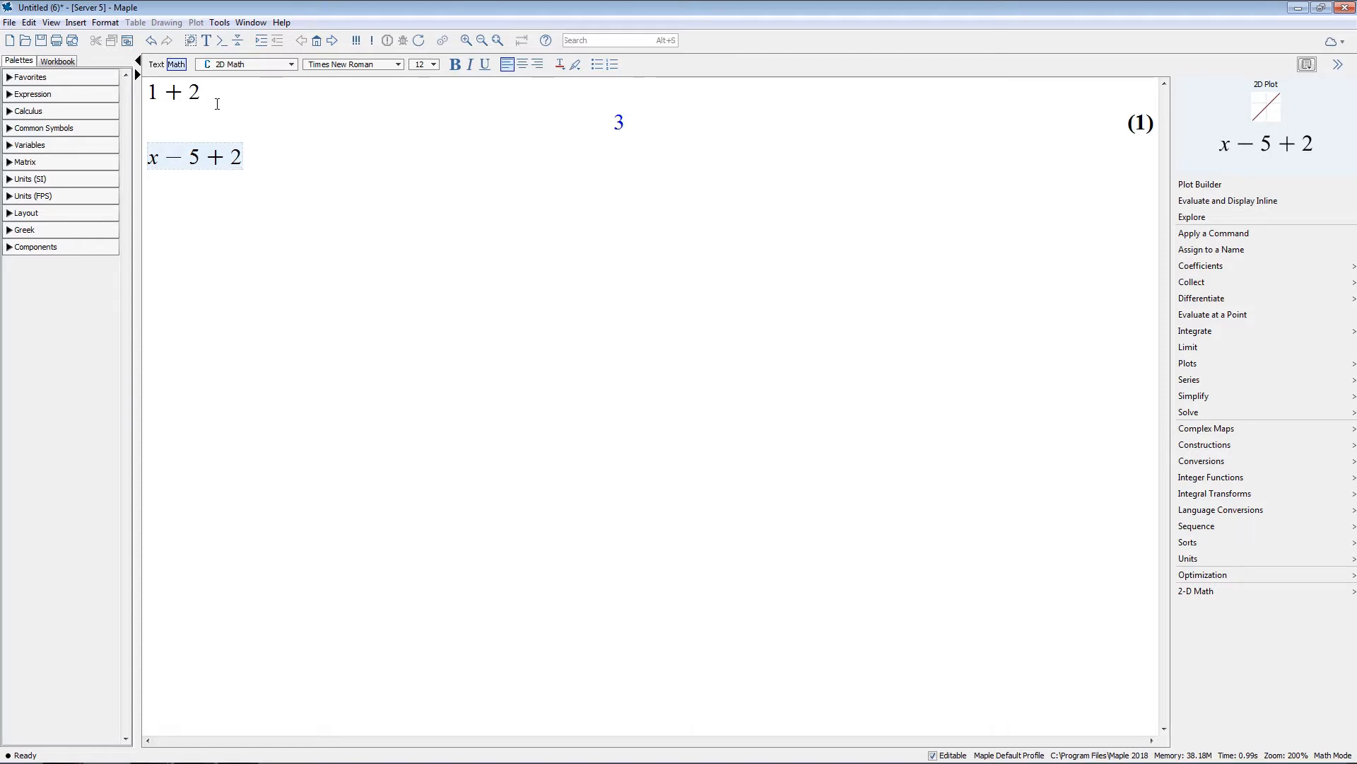
key(ctrl+equal)
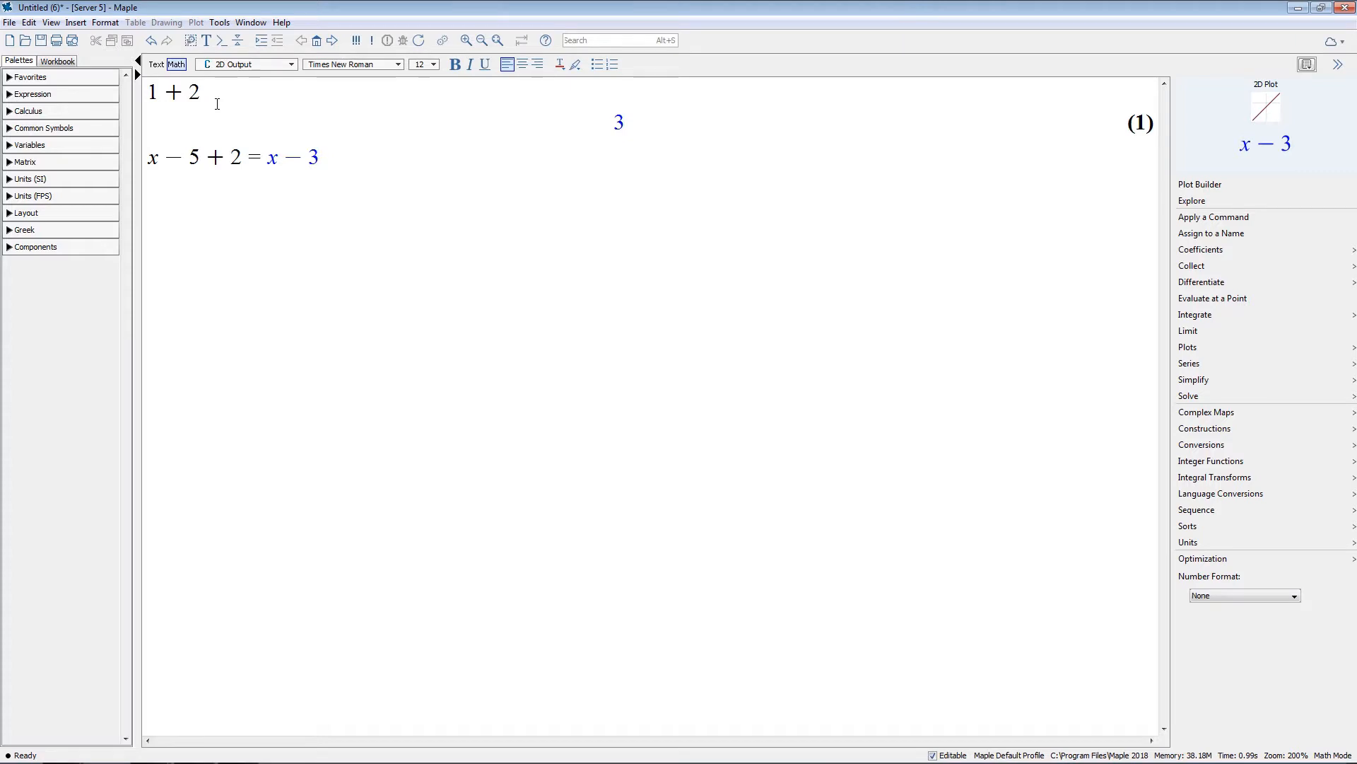
- Integrate the inline result with respect to x and create a 2-D plot of the integral
click(230, 205)
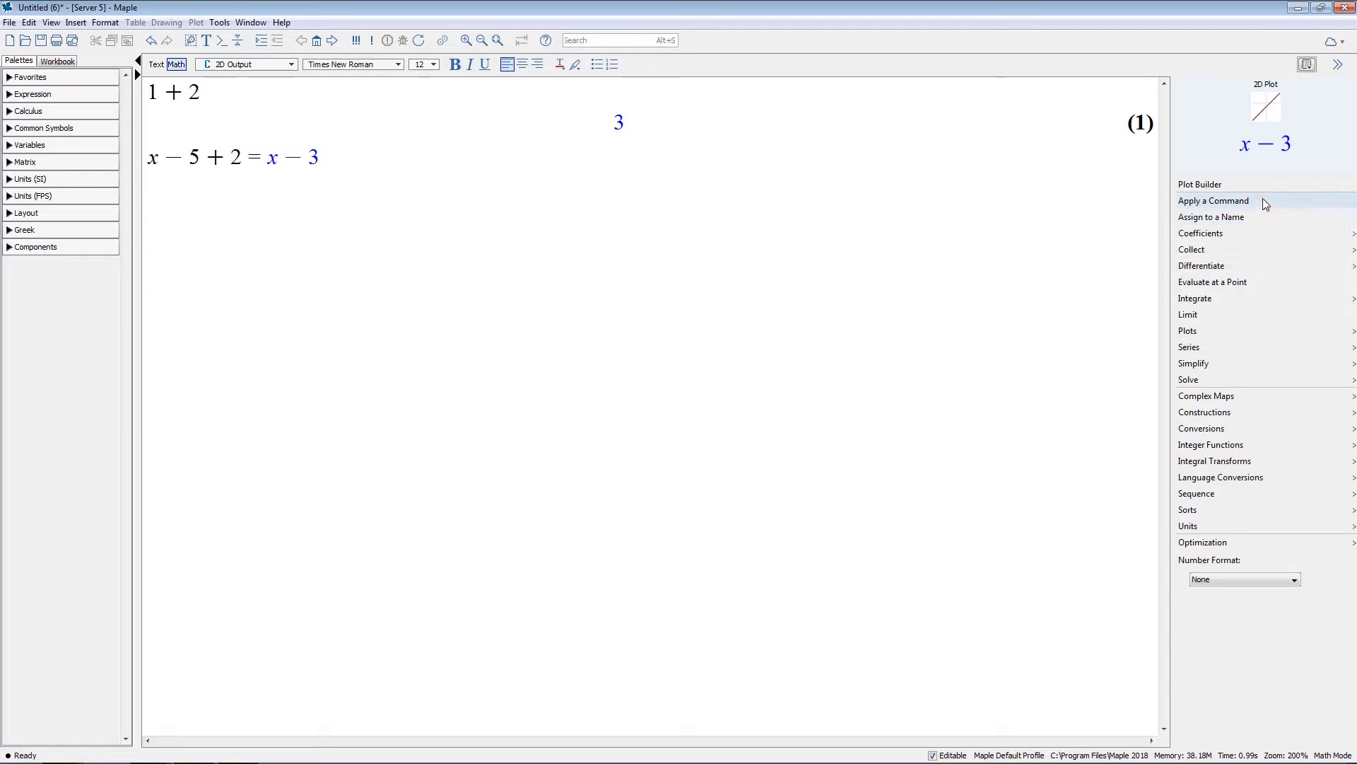
click(1221, 303)
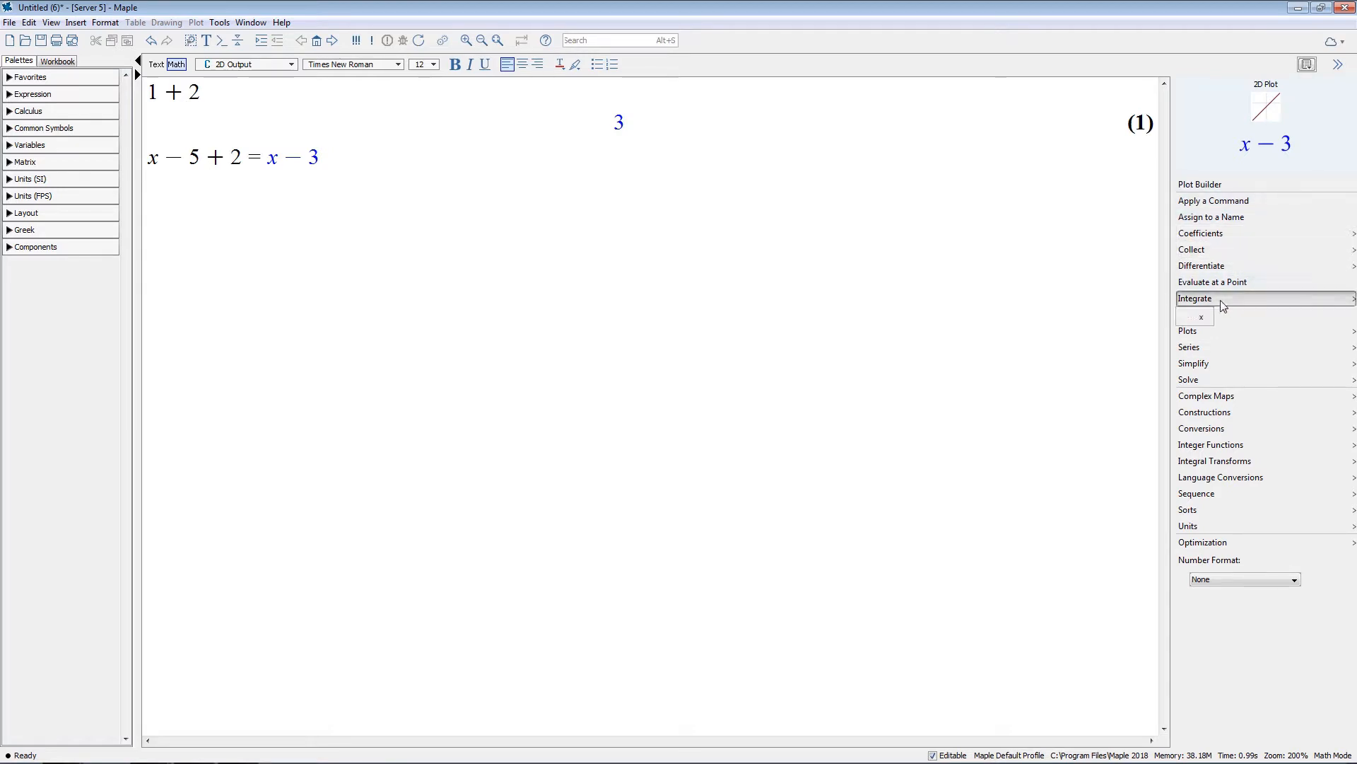
click(1198, 319)
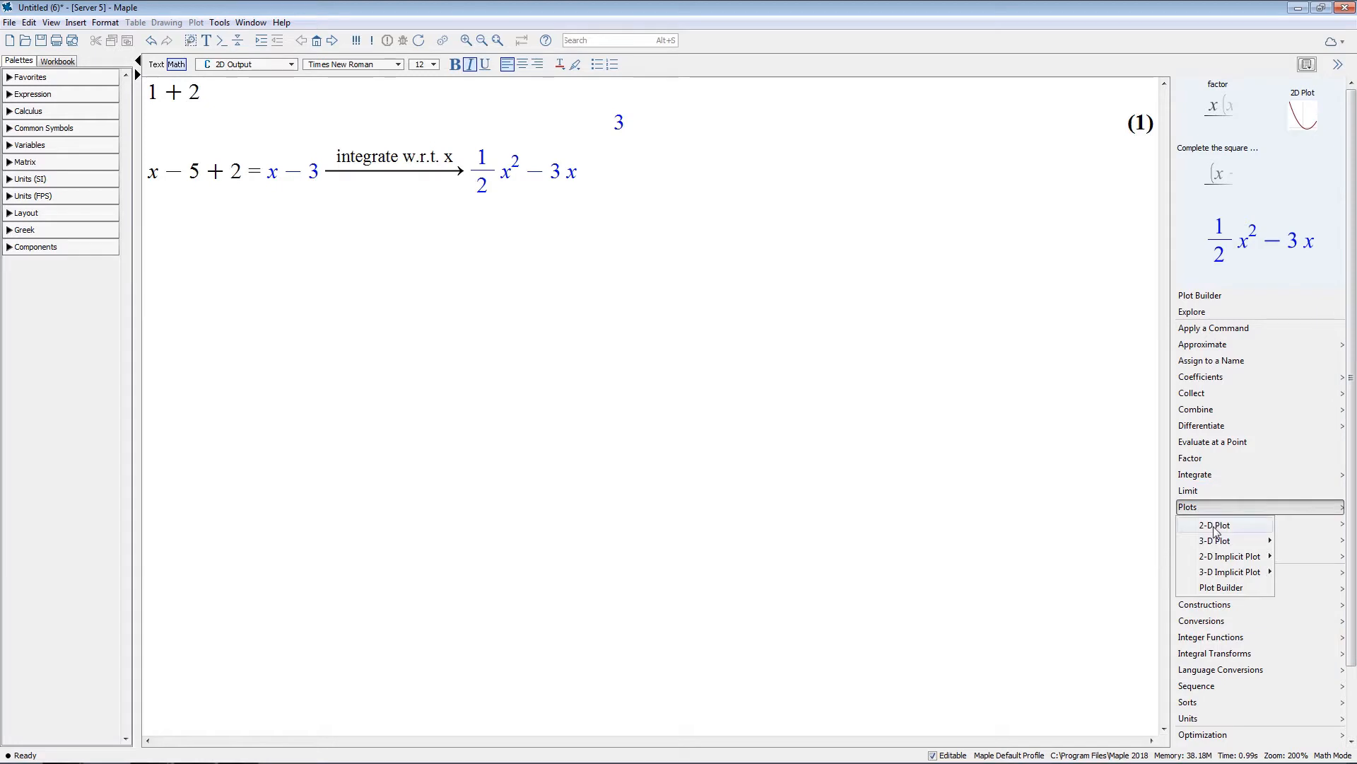
click(1213, 527)
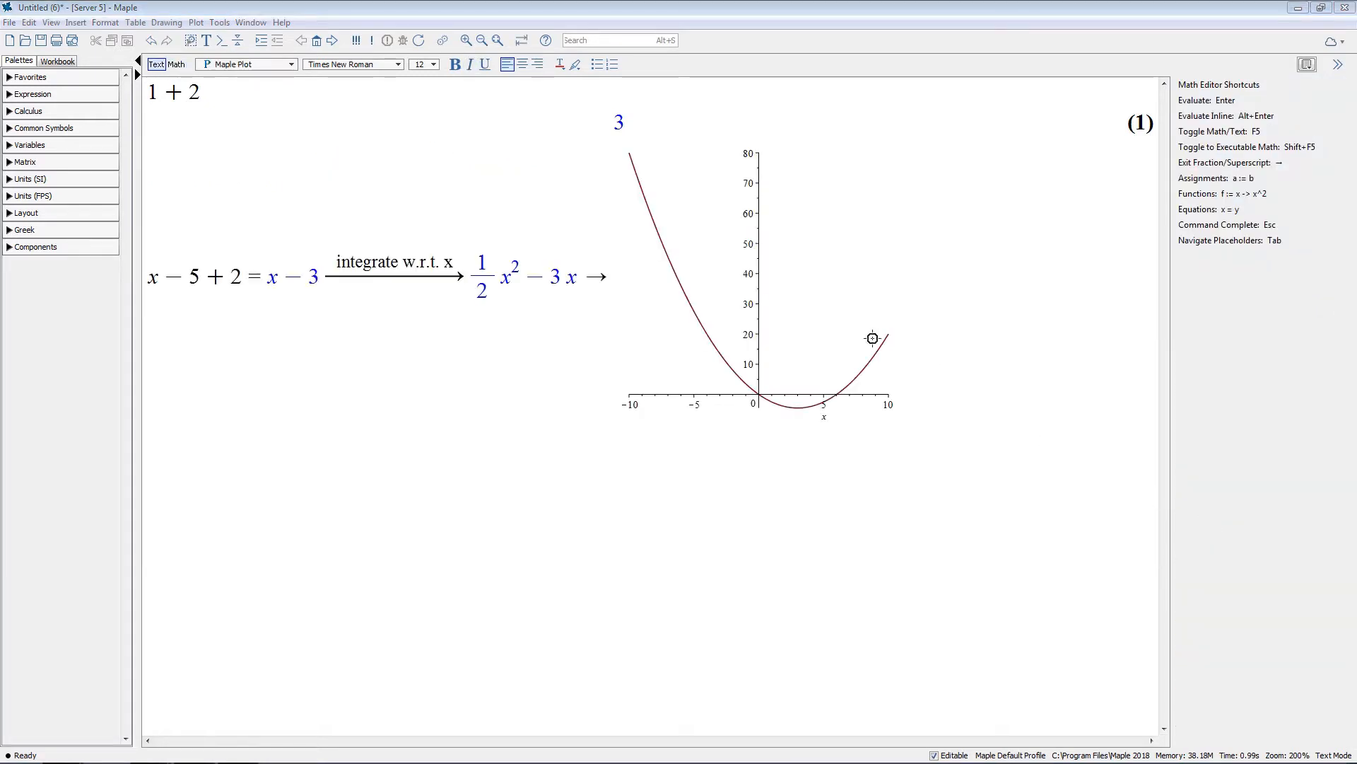
- Change the inline input expression to 2·x - 5 + 2 and re-execute the whole line including its plot
click(163, 283)
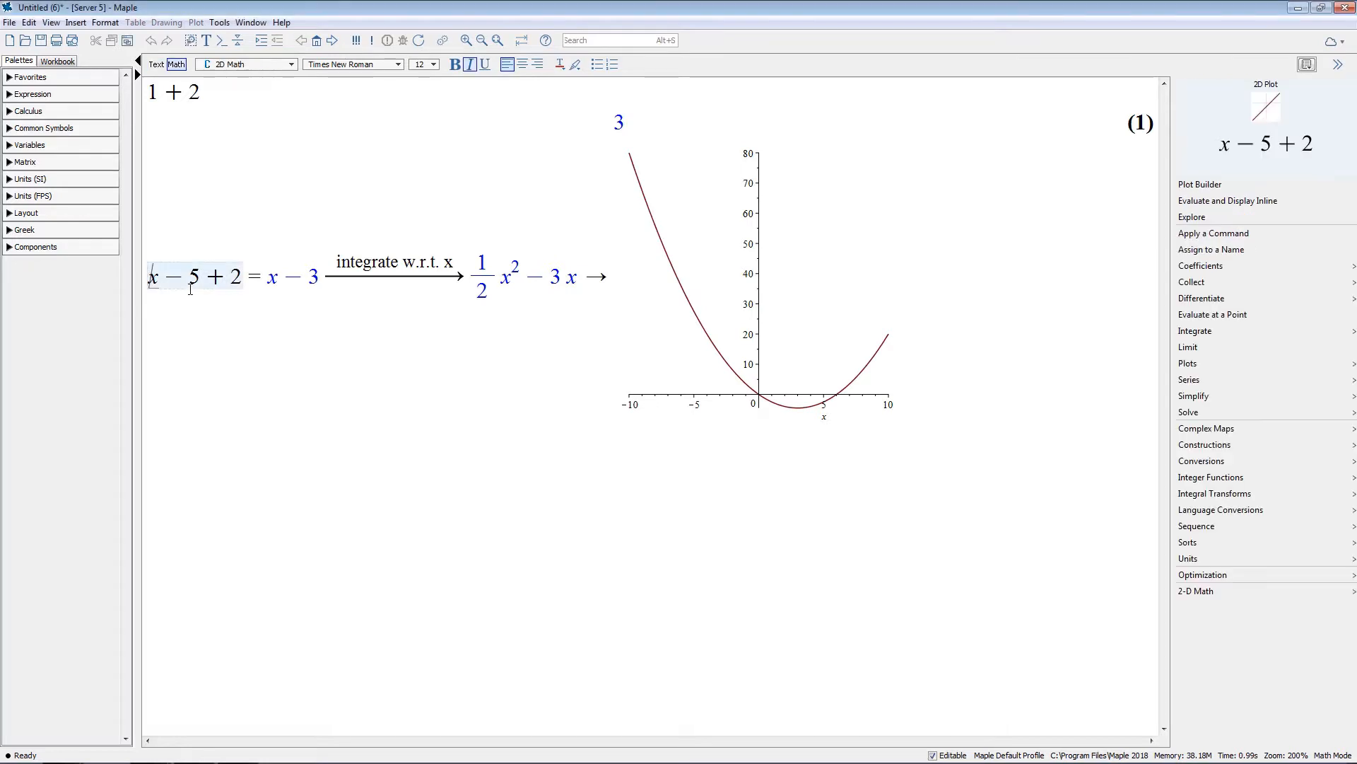
text(2)
text(*)
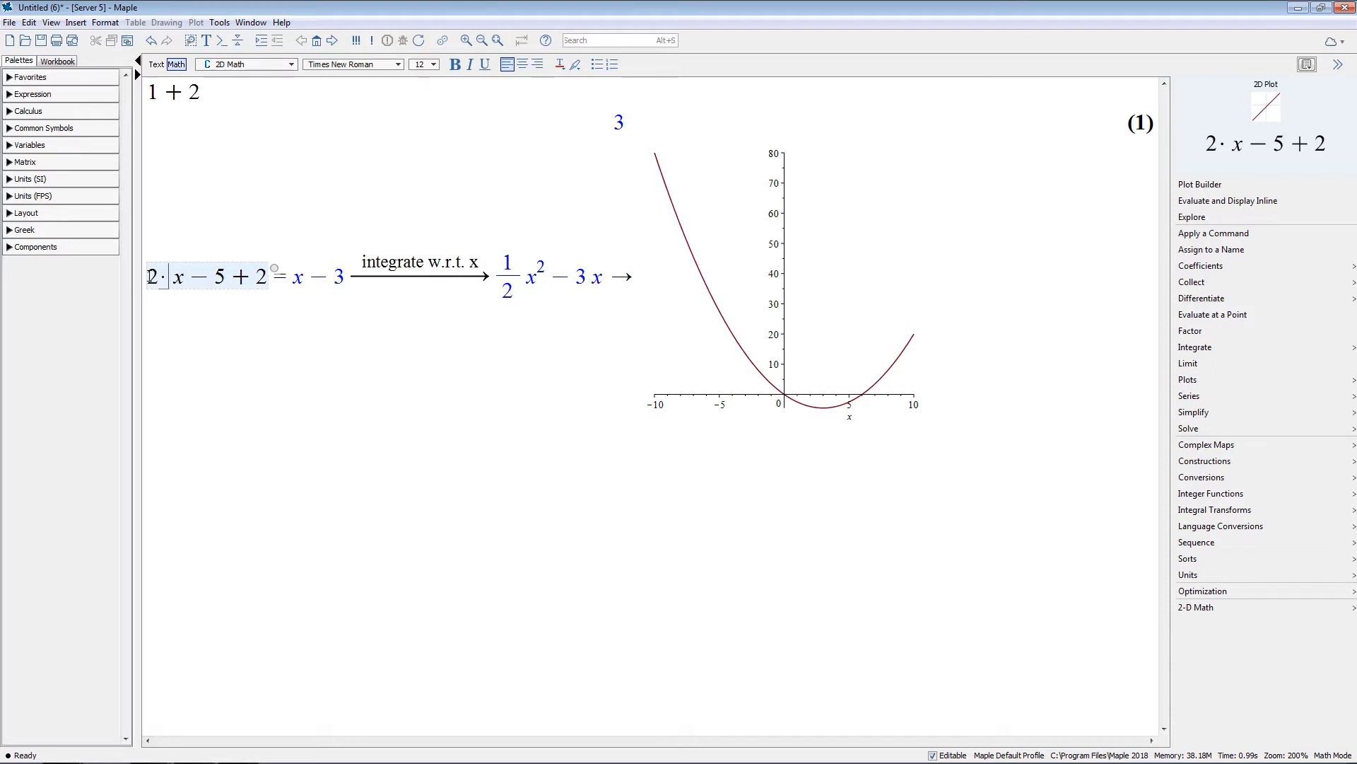
click(456, 282)
drag(456, 282, 820, 290)
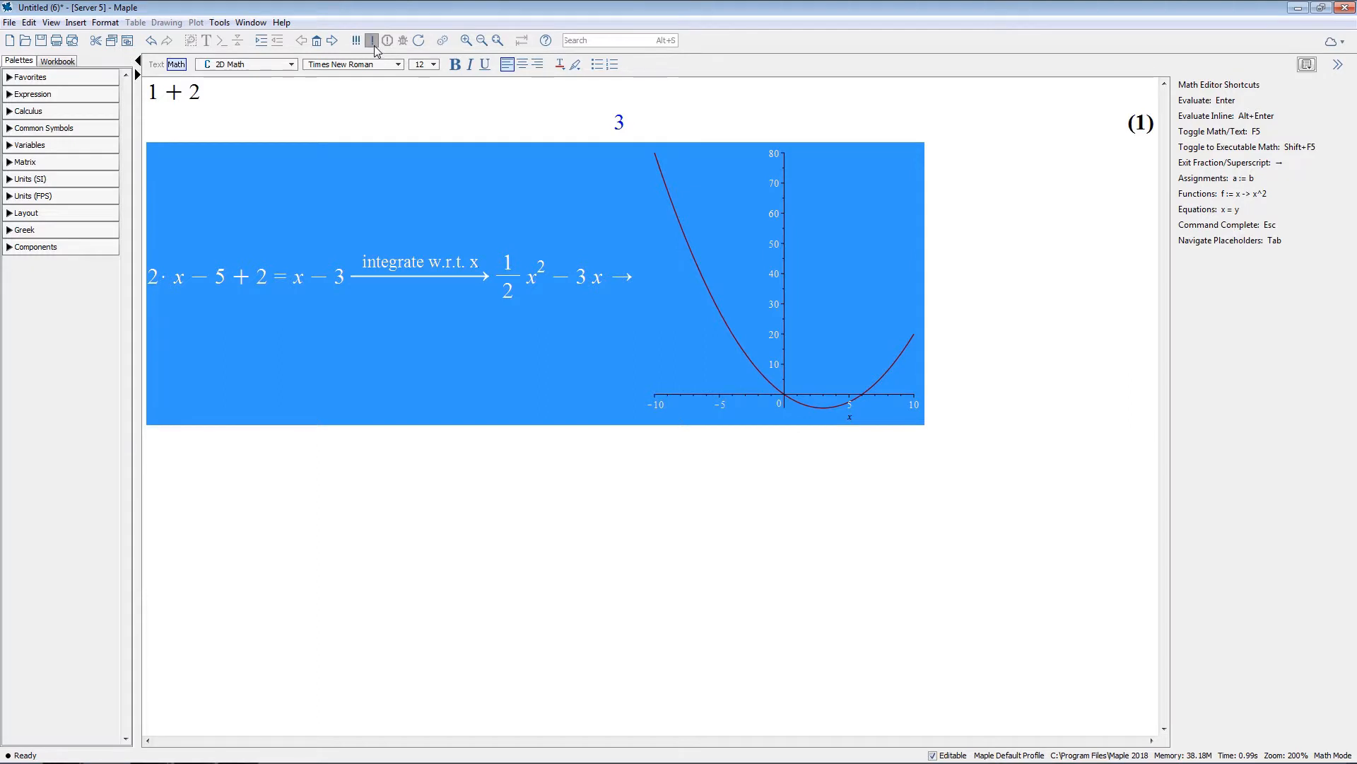
click(375, 45)
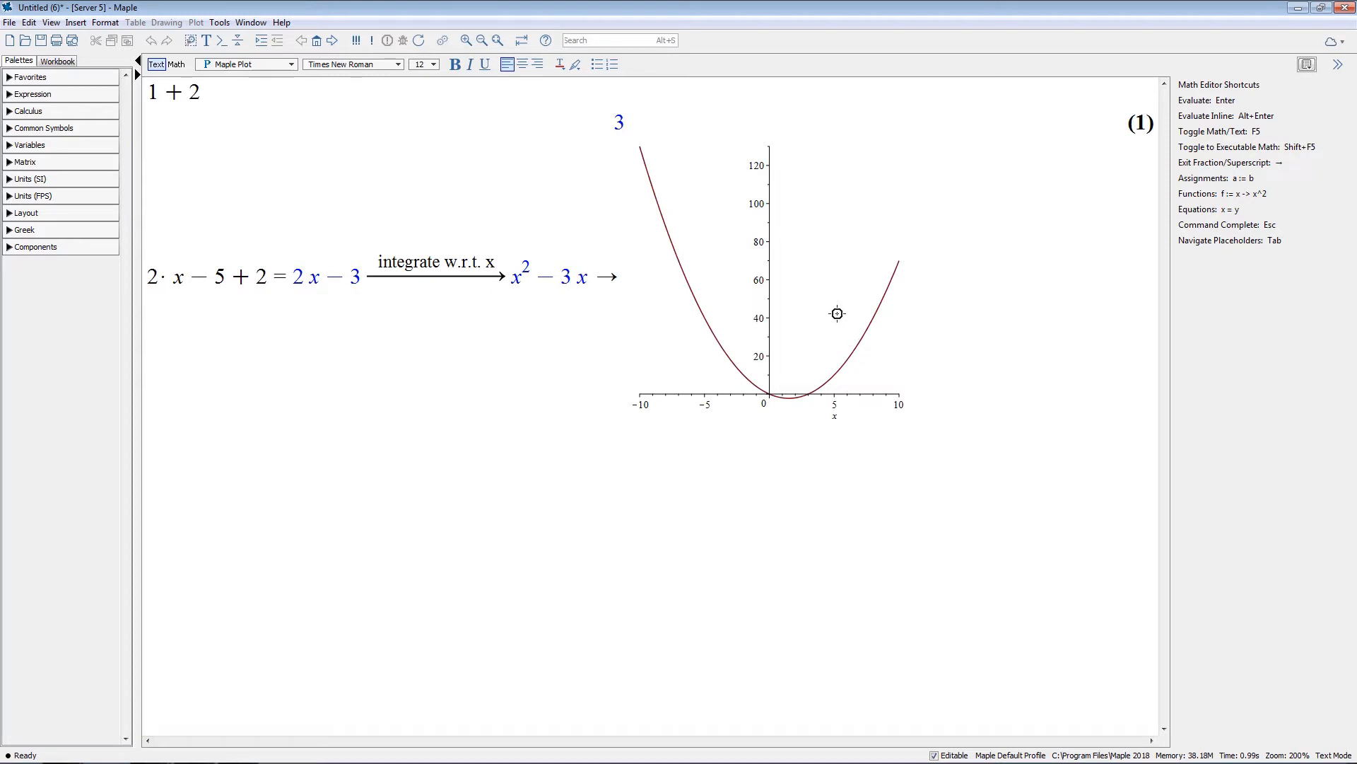
- Enter the expression x^2/2 + 3·x on a new line below the plot
click(253, 441)
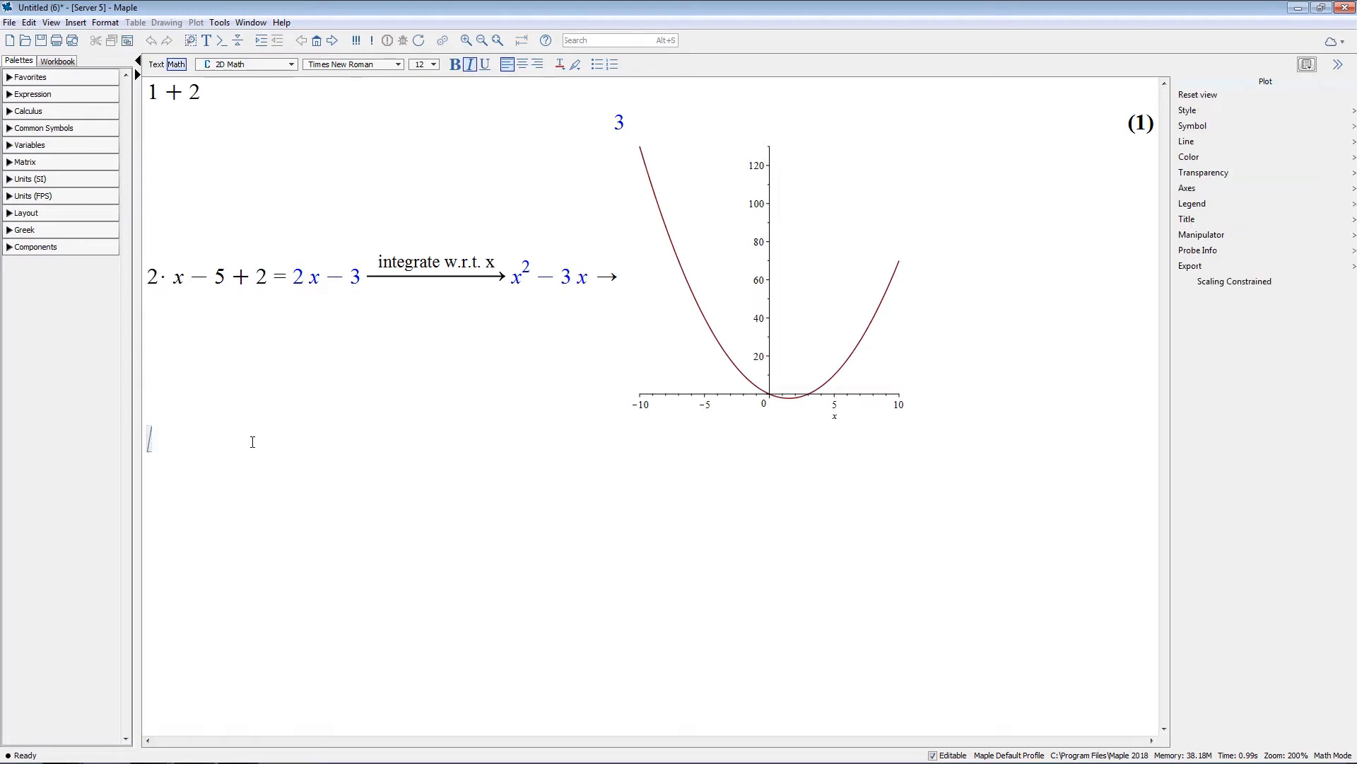
text(x^2)
key(Right)
text(/2)
key(Right)
text(+3)
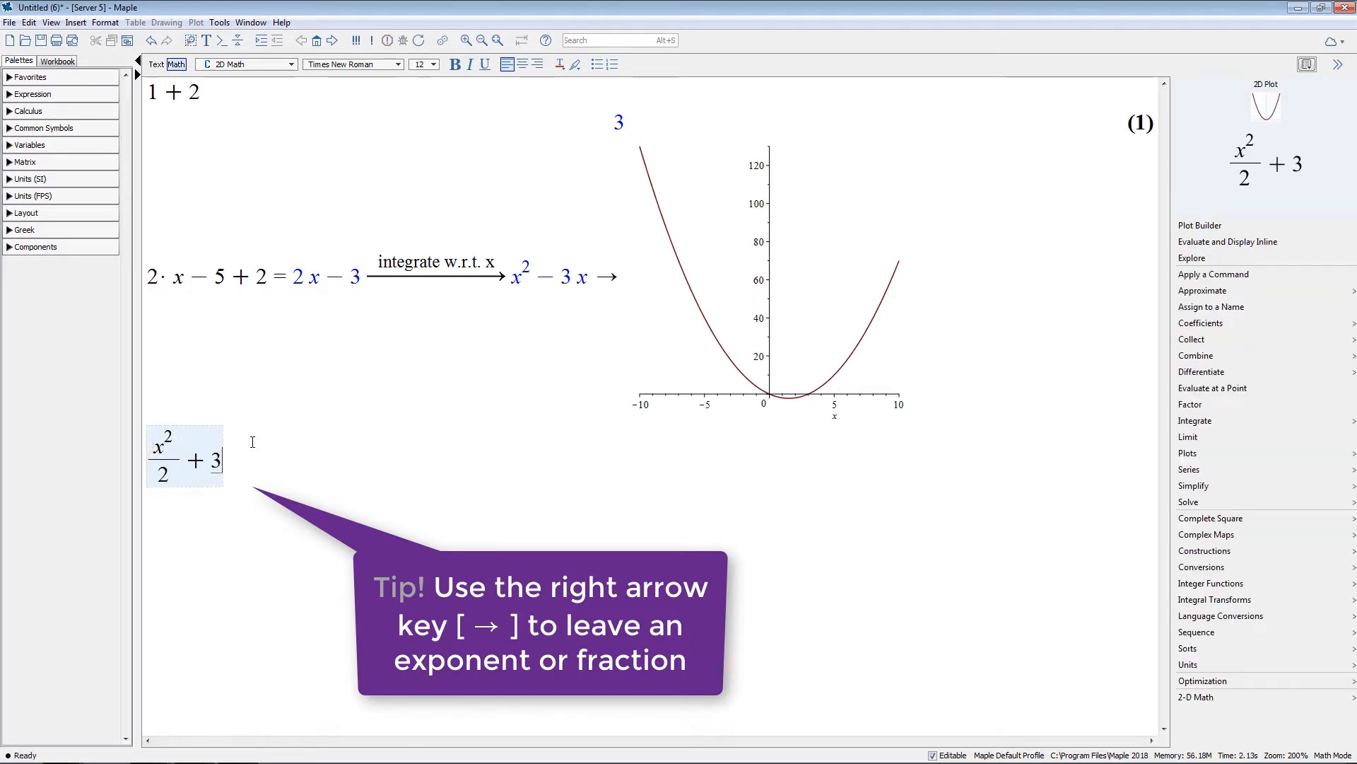
text(*x)
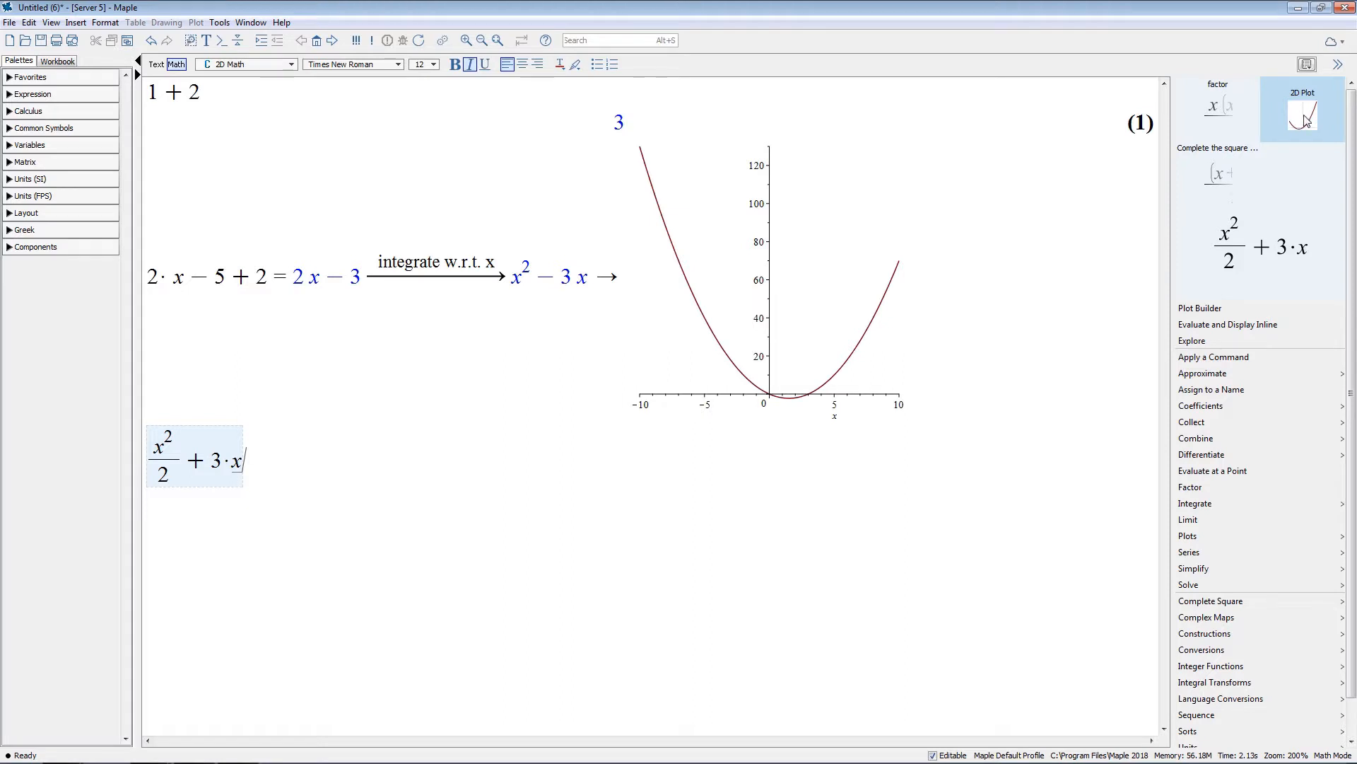
- Preview the factored form of x^2/2 + 3·x and apply completing the square to it
mouse_move(1231, 113)
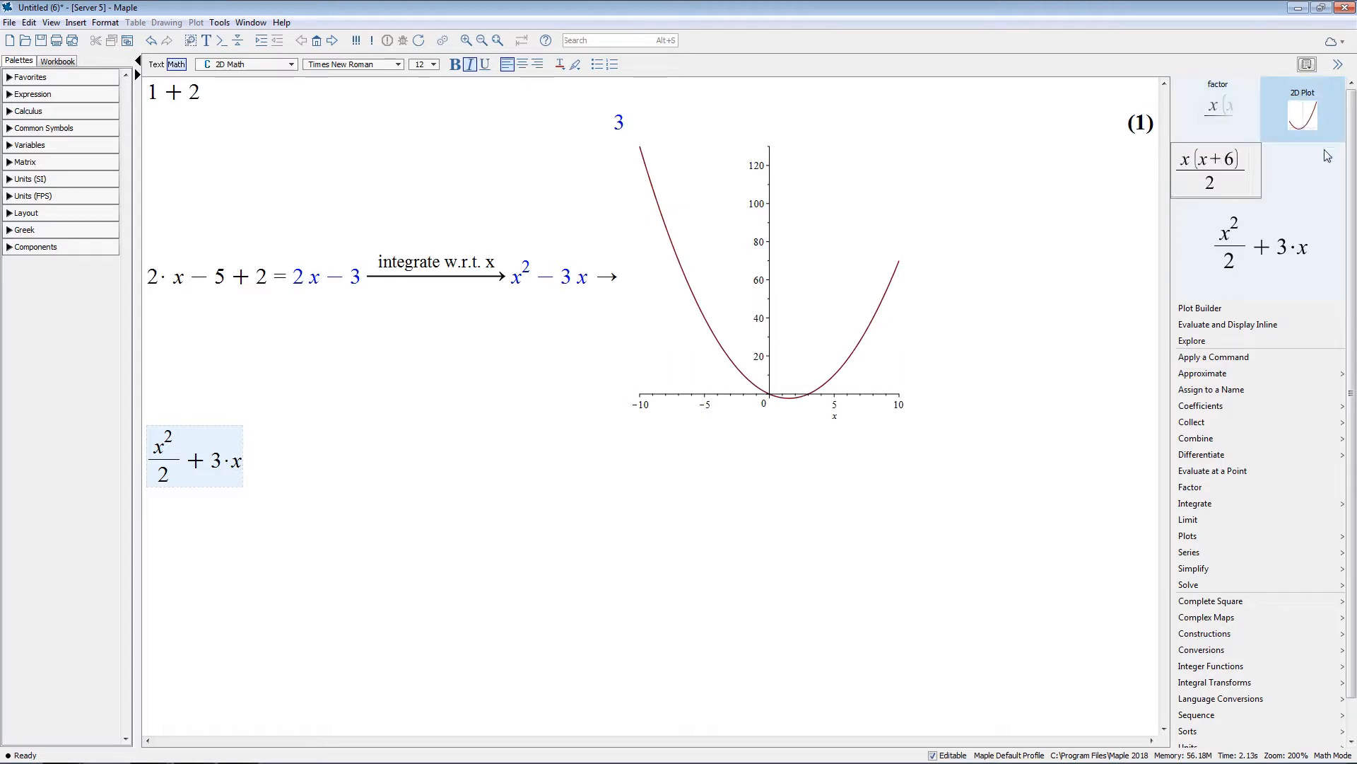
mouse_move(1229, 161)
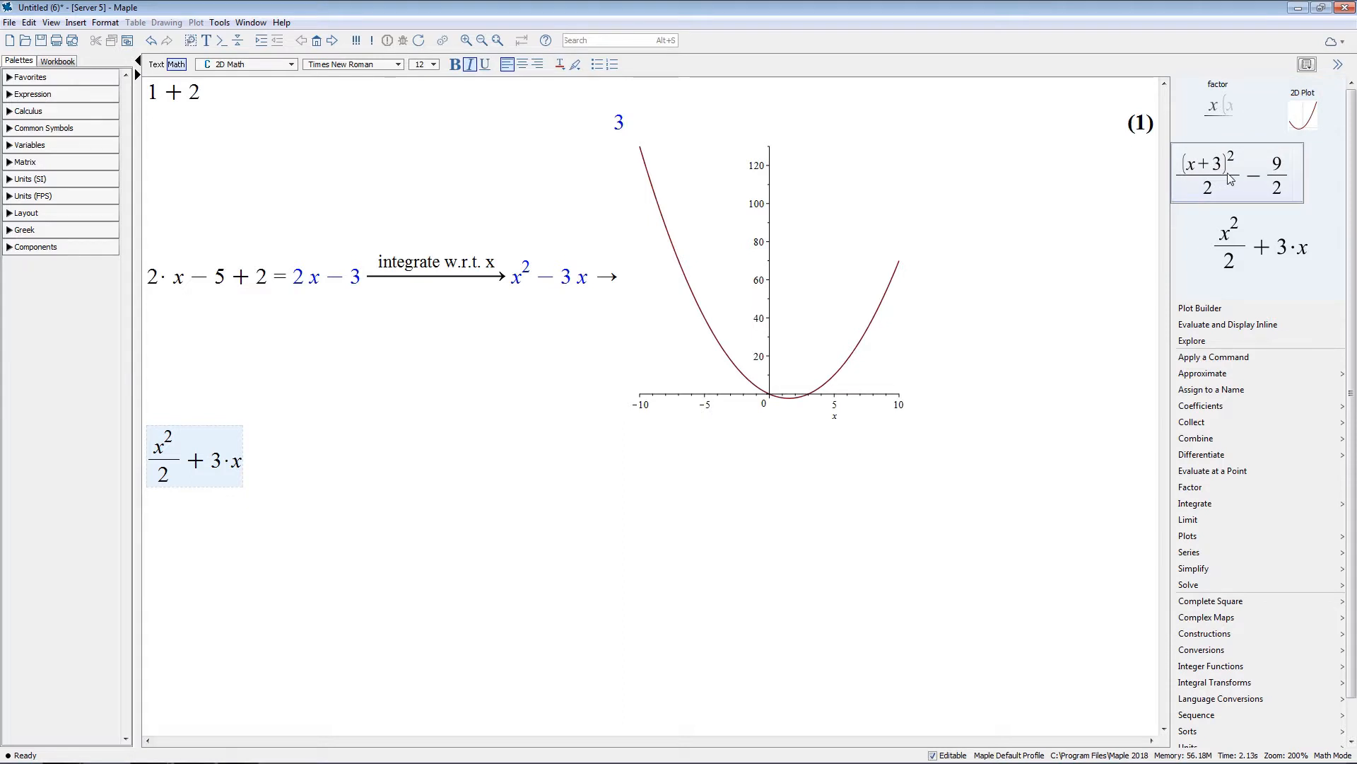
click(1230, 176)
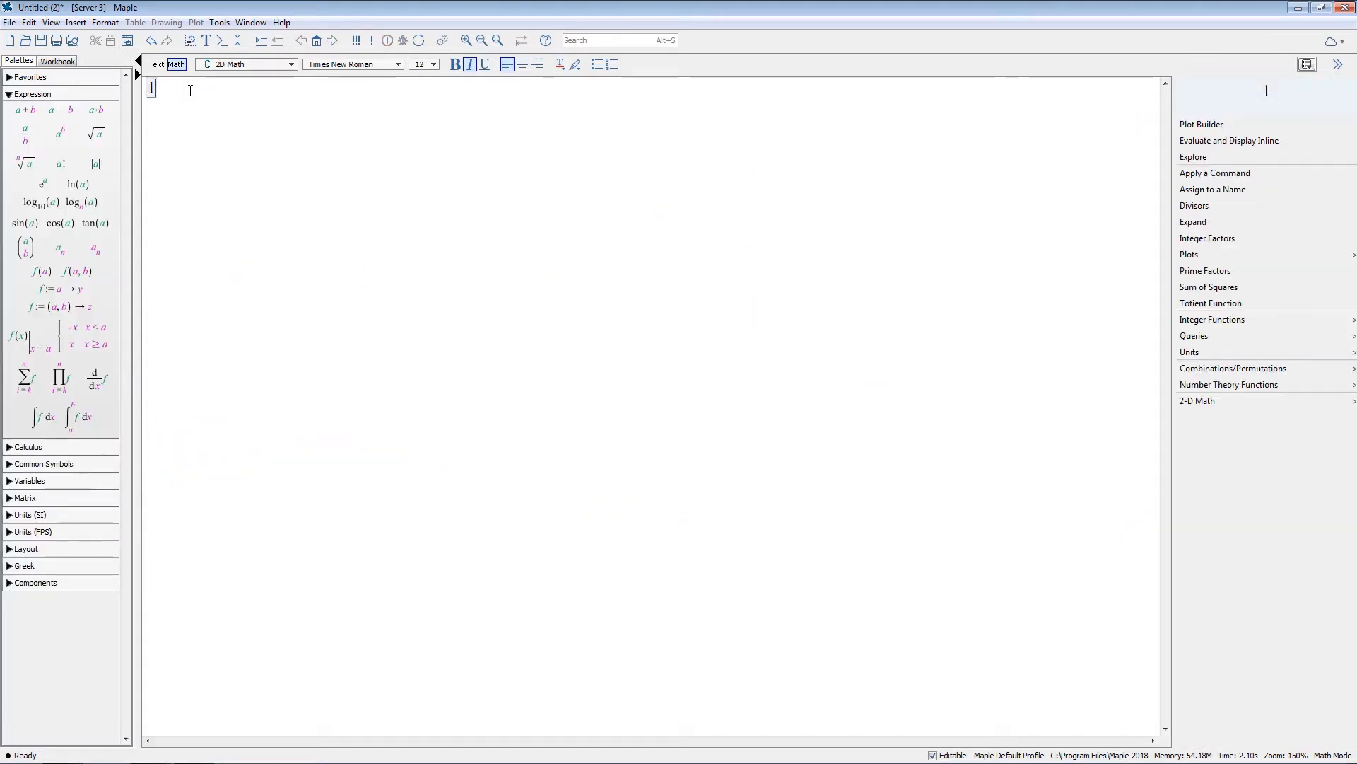
- Evaluate 1/2 + 1/3 on the first line and approximate the result to 5 digits
text(/2)
key(Right)
text(+1/3)
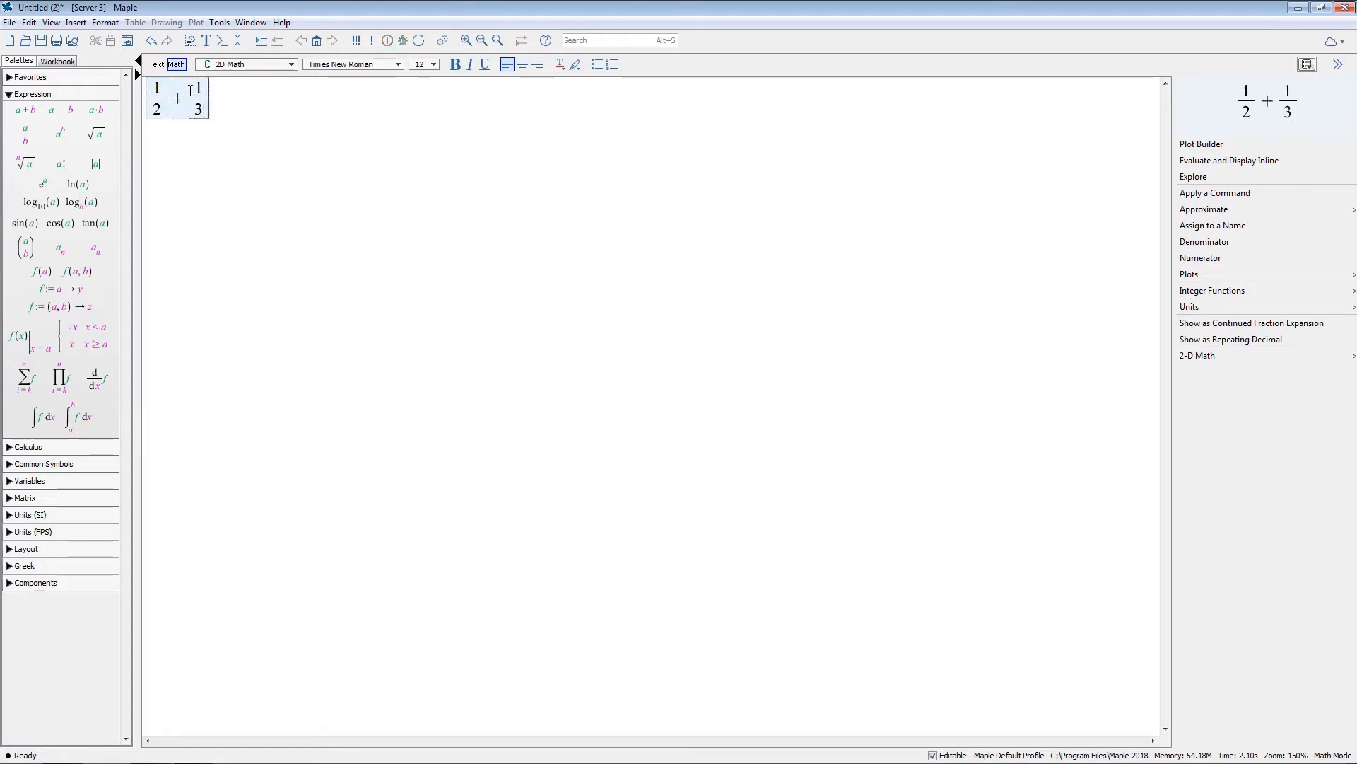
key(Return)
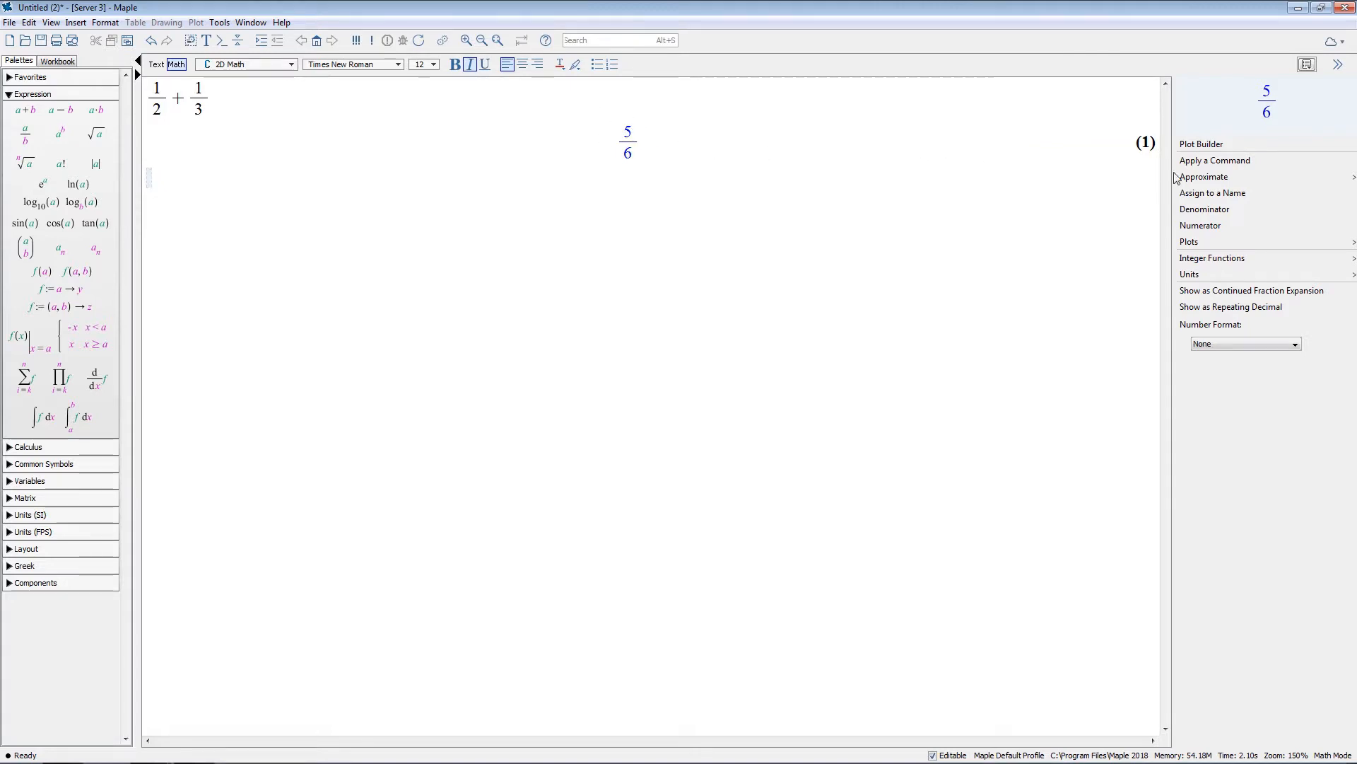
click(1202, 178)
click(1206, 194)
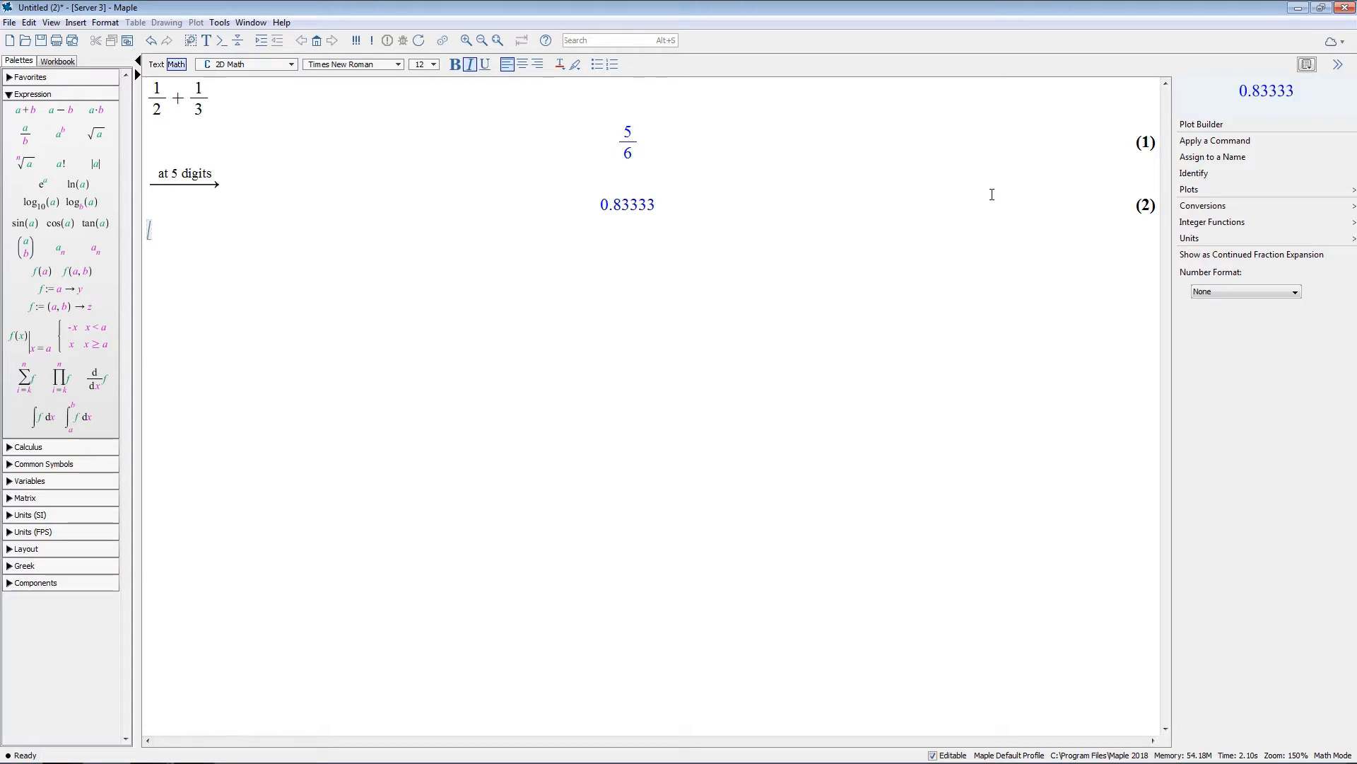
- Evaluate 0.5 x + 1/3 x and set the number format of its result to Scientific
text(0.5 x + 1/3 x)
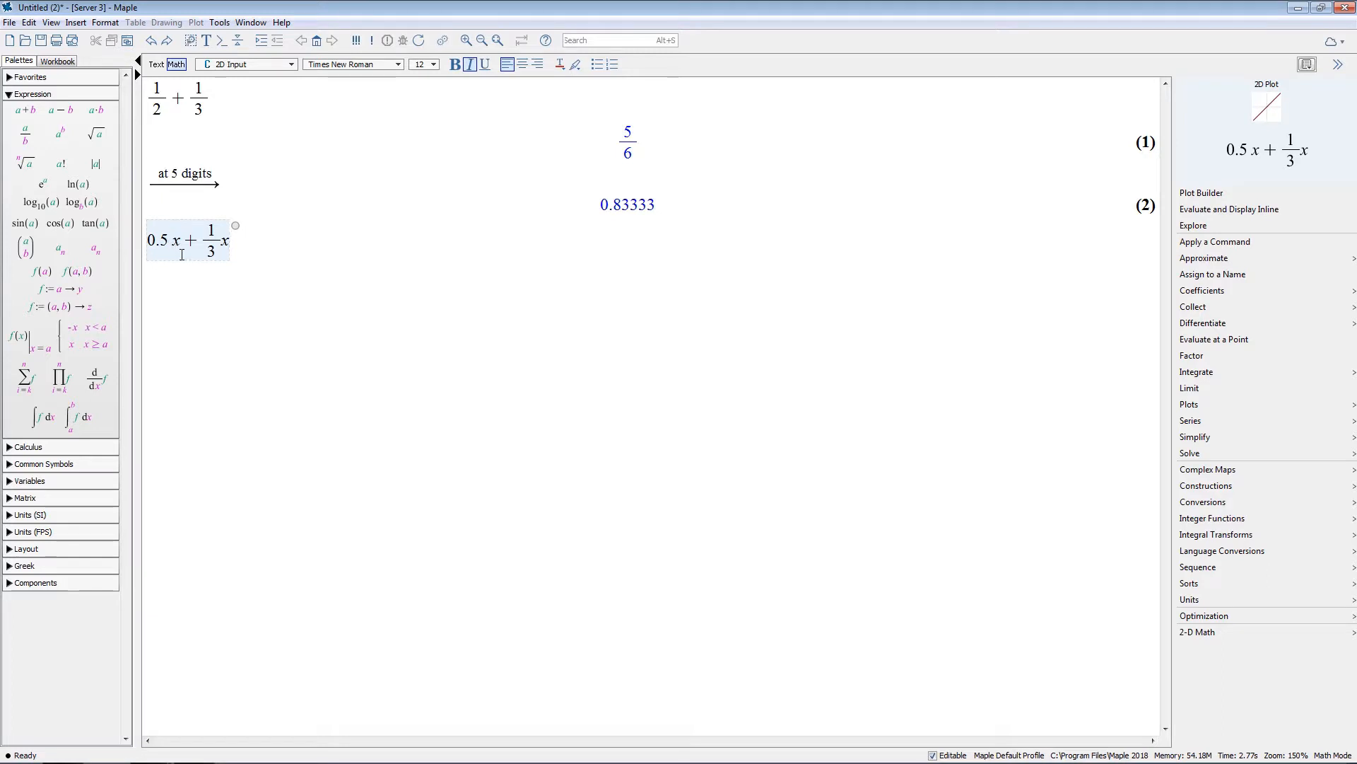
key(Return)
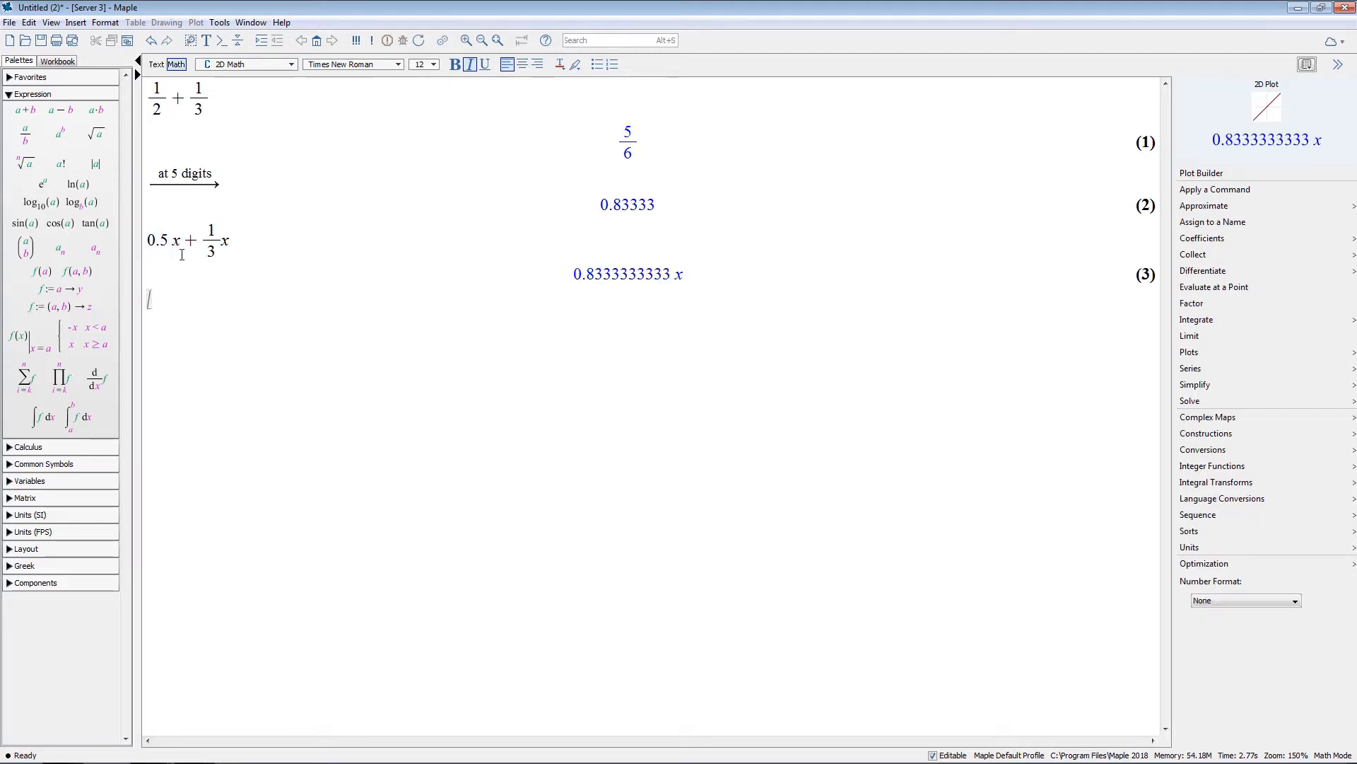
click(544, 267)
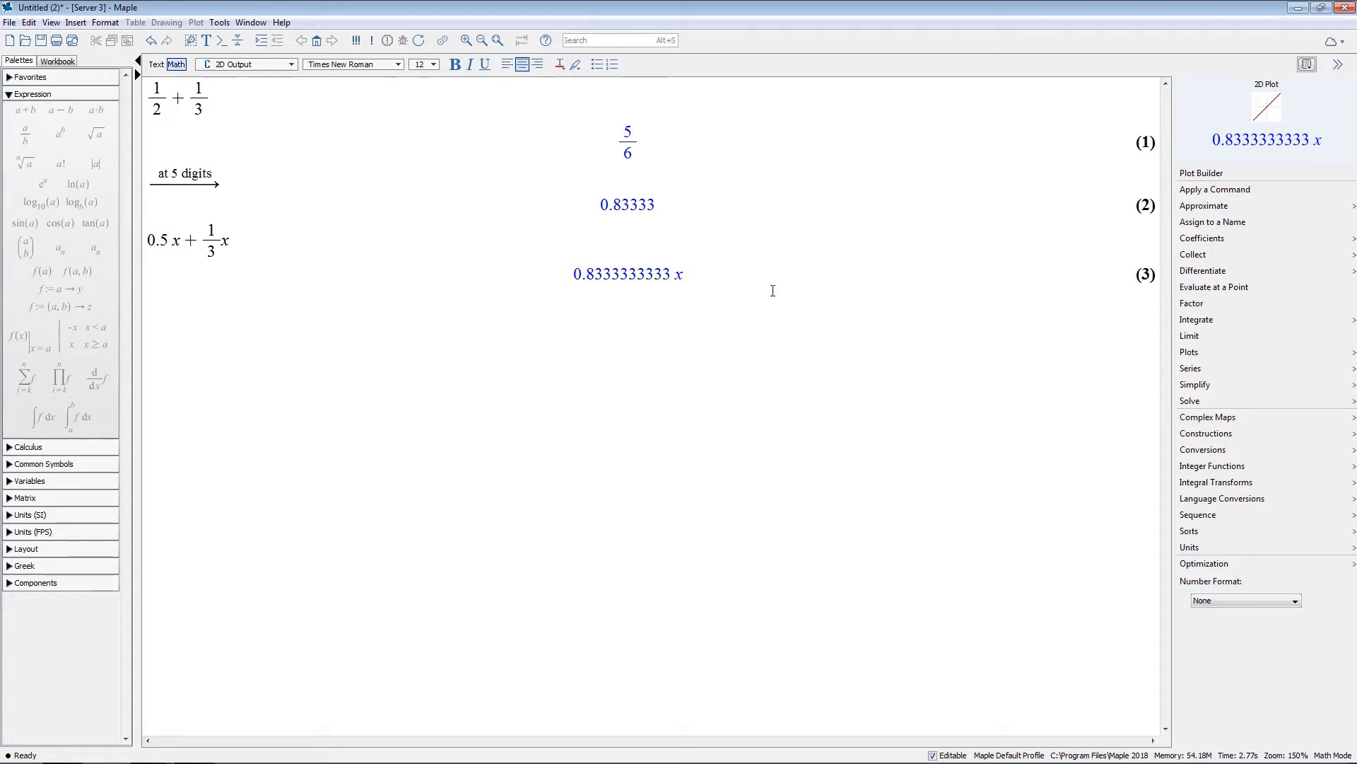
click(1216, 601)
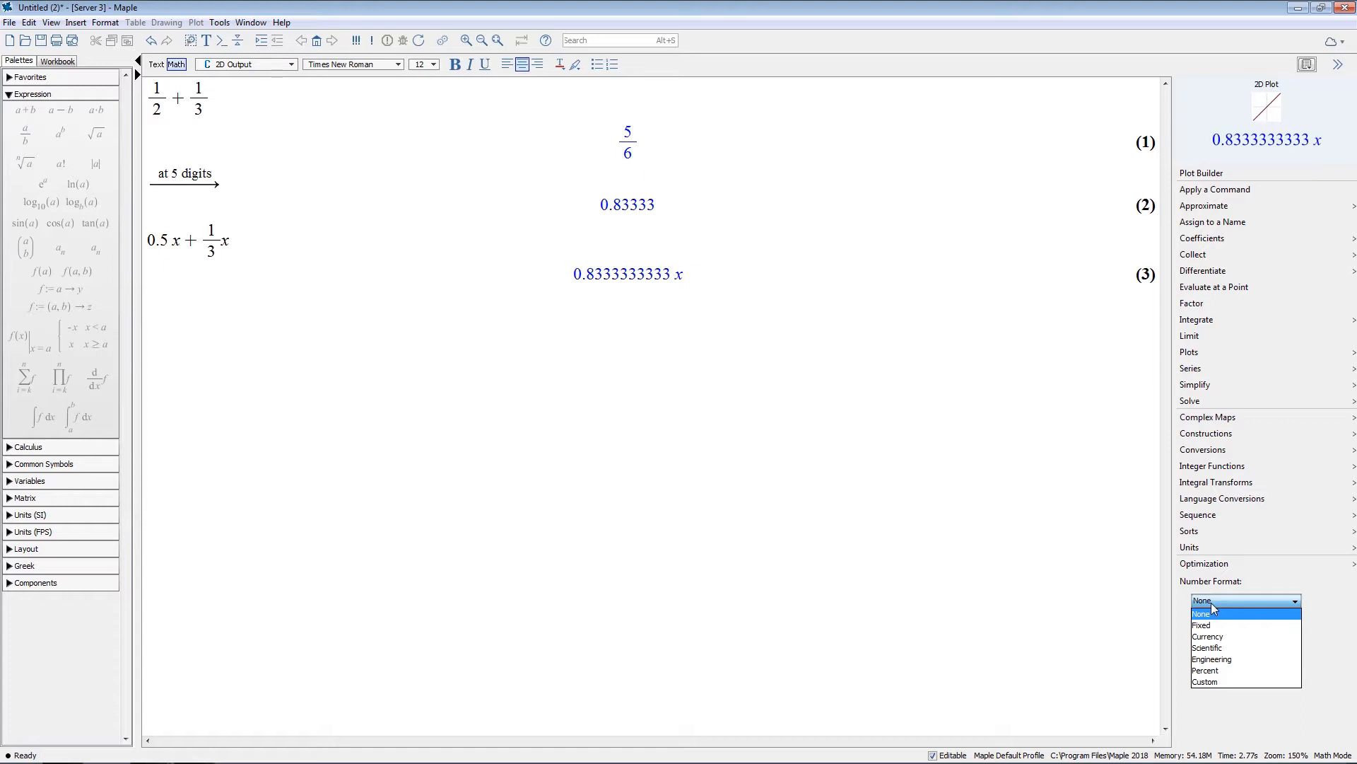
click(1219, 649)
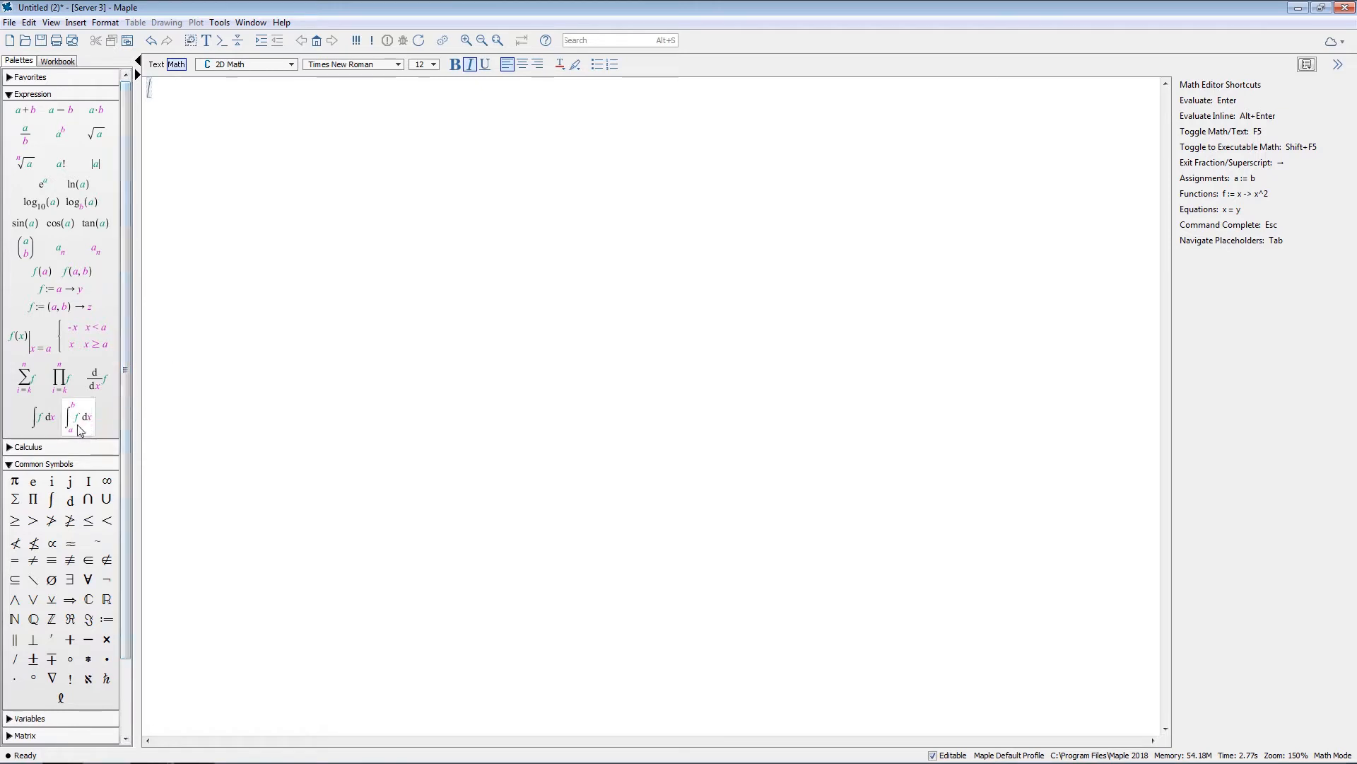
- Build the definite integral of x^2 dx from 0 to 1 using the Calculus template and evaluate it
click(11, 448)
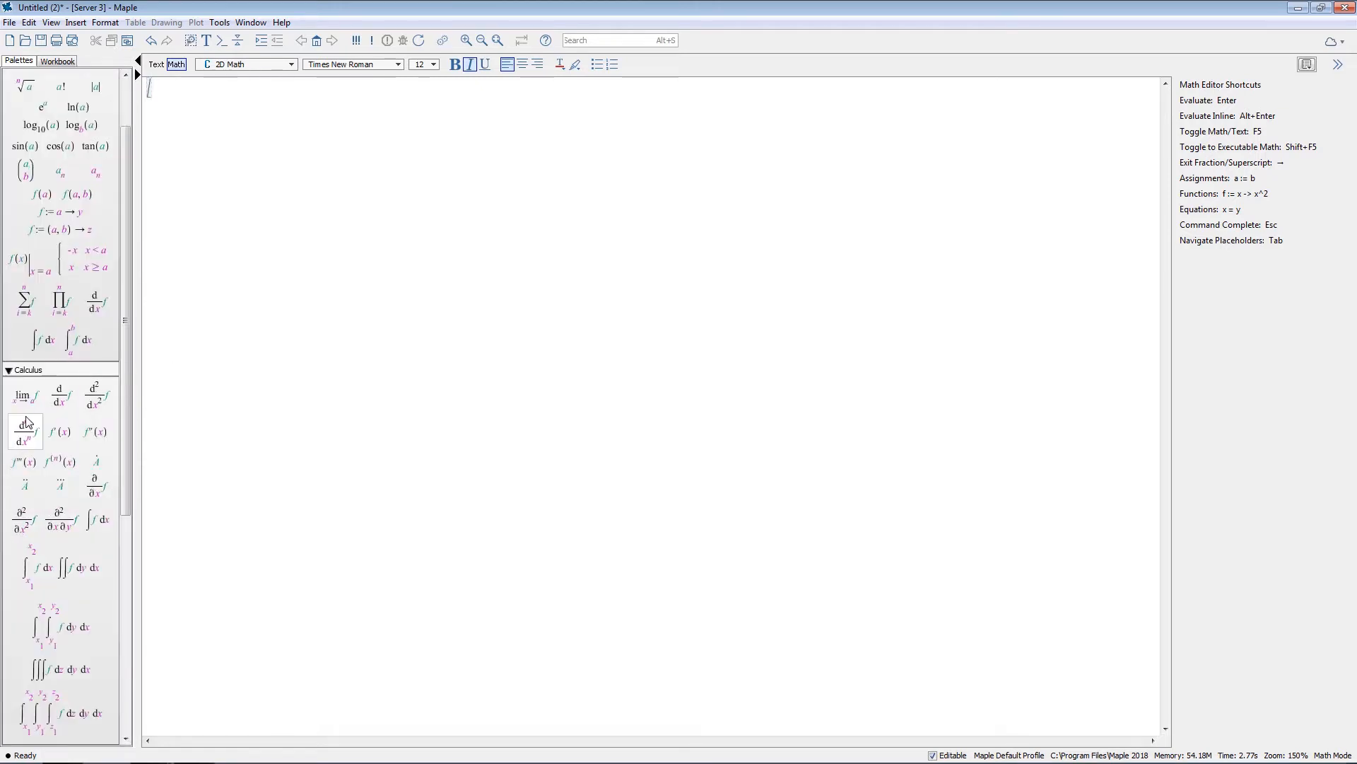
click(40, 572)
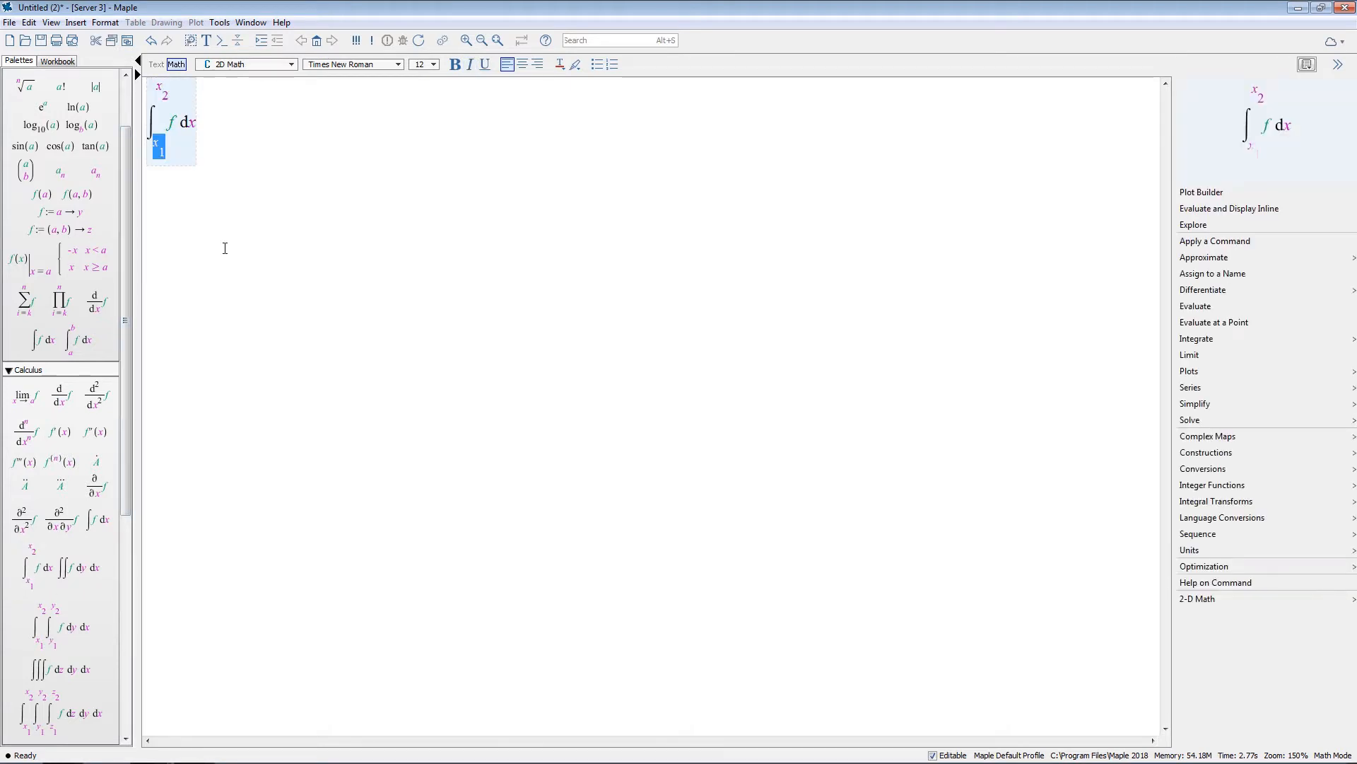
text(0)
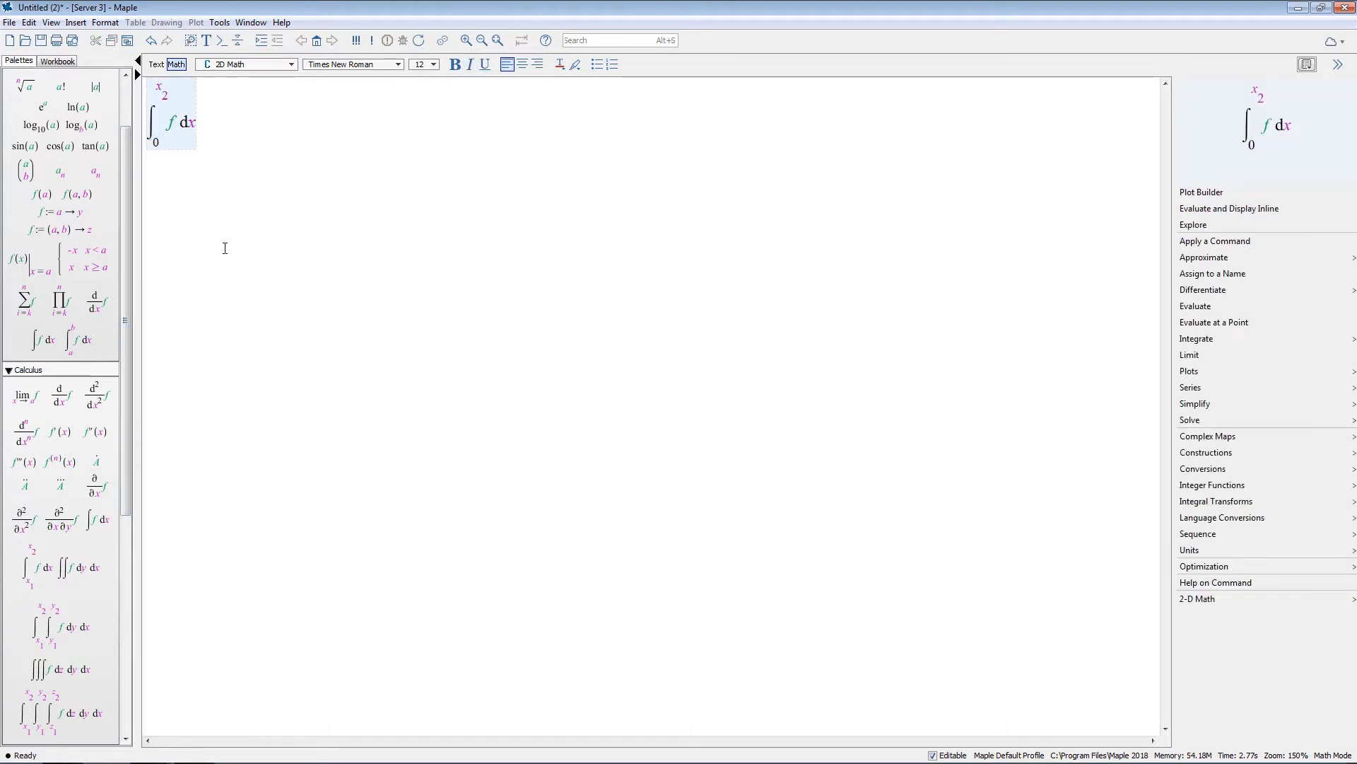
key(Tab)
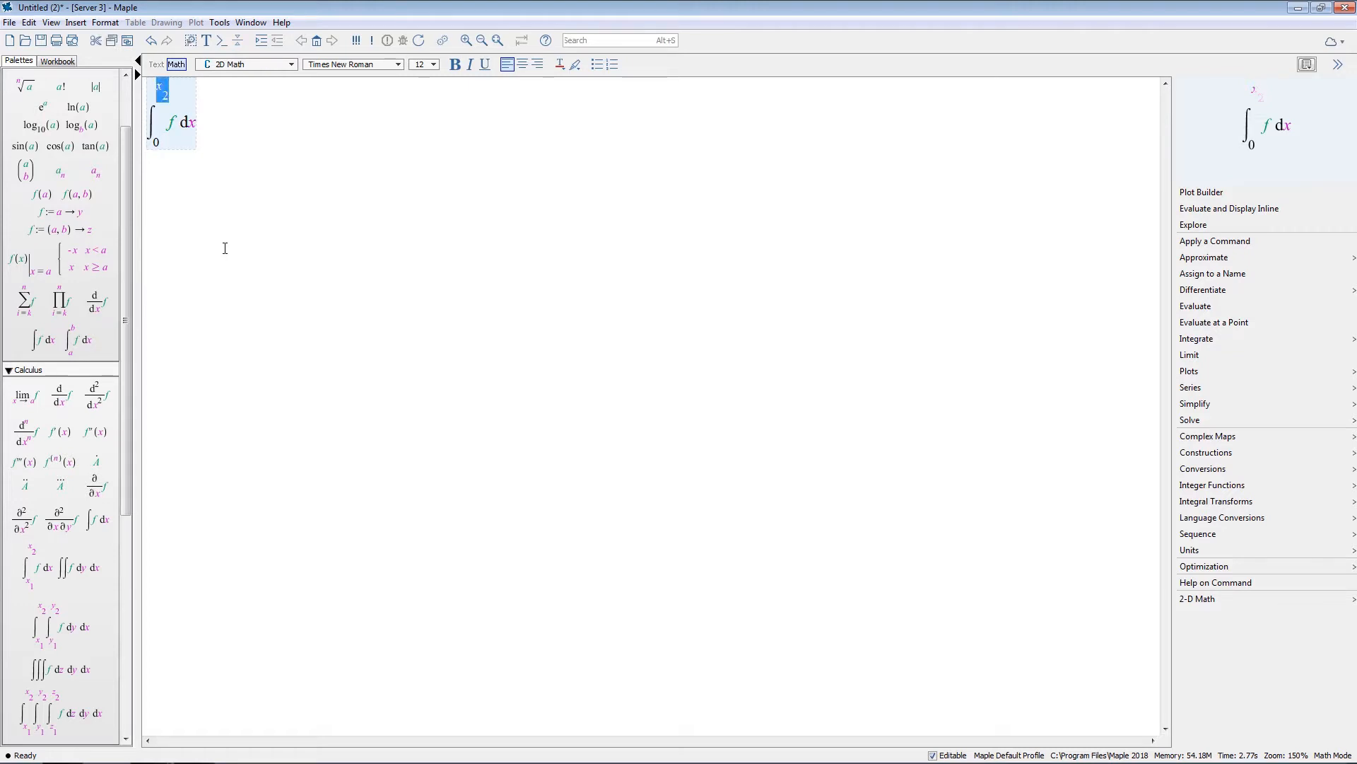
text(1)
key(Tab)
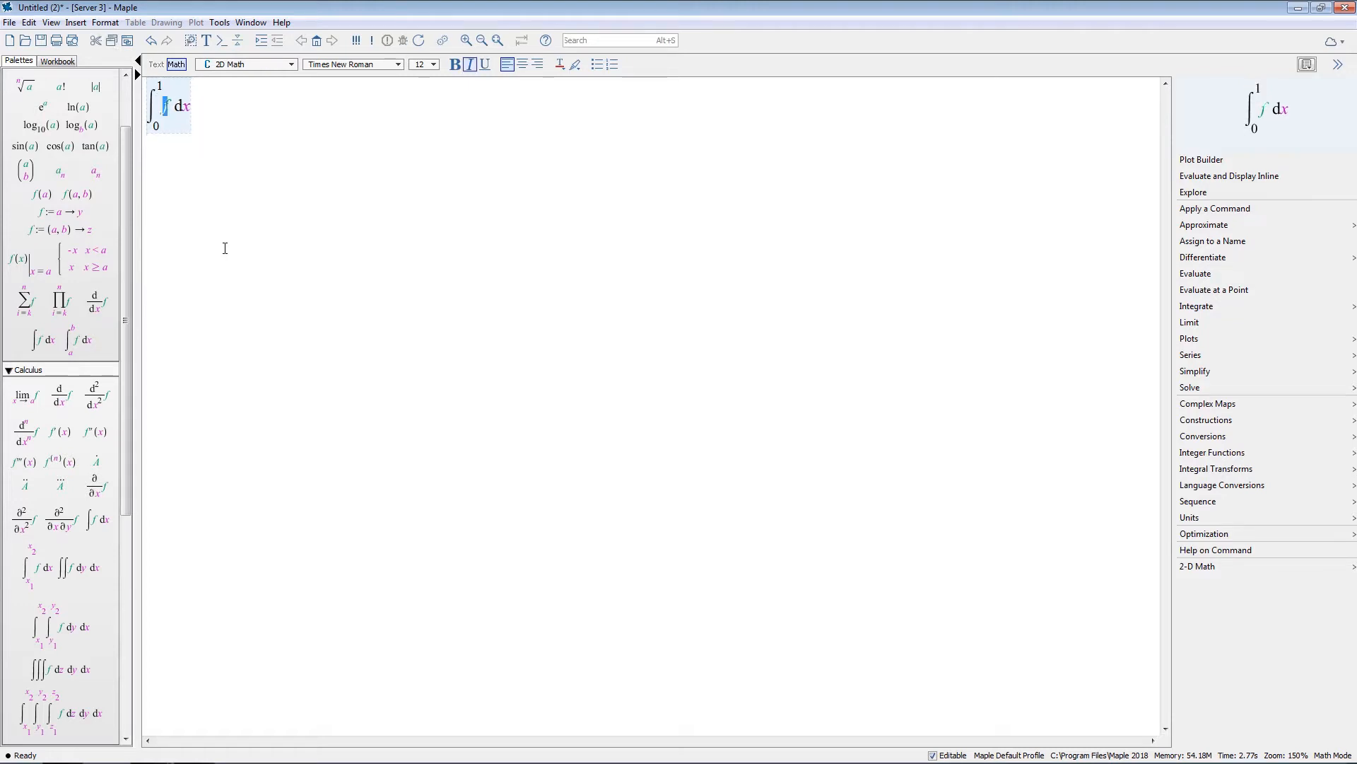
text(x )
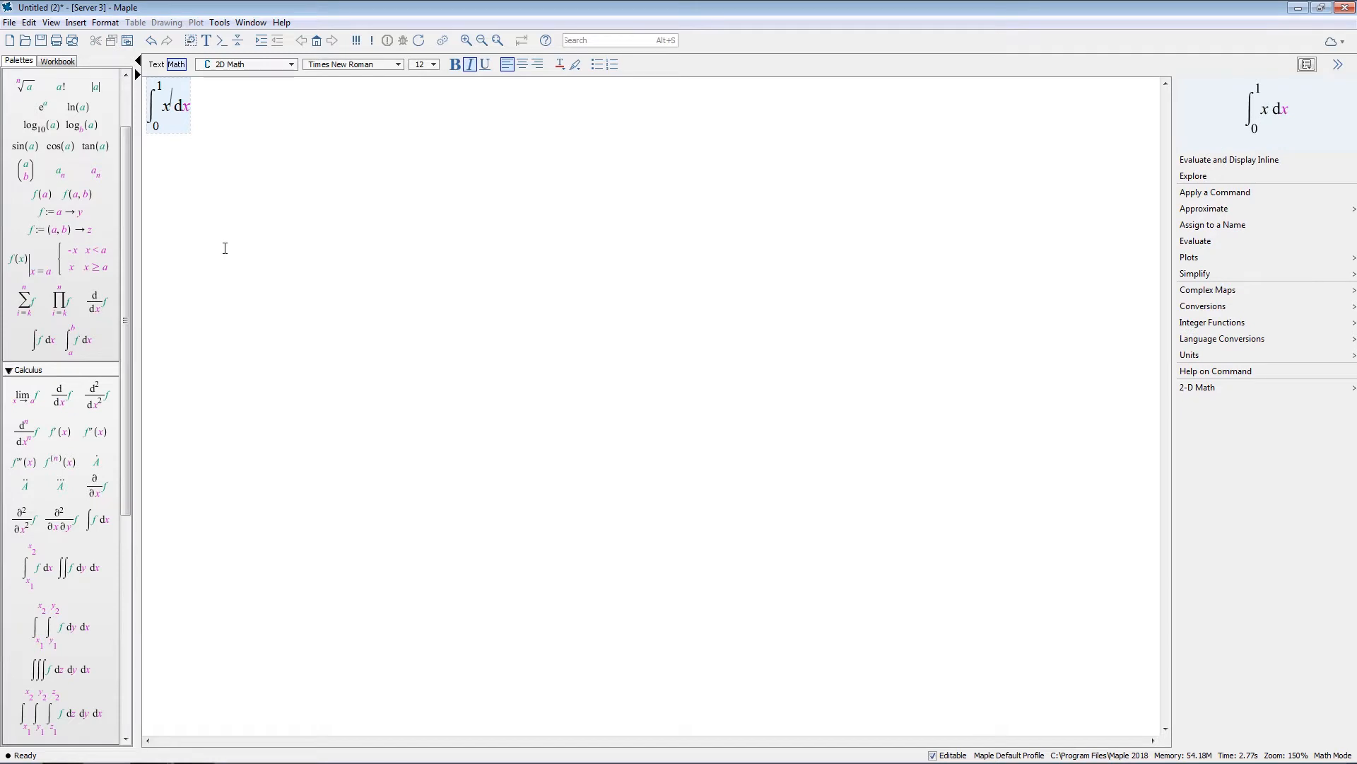
text(^2)
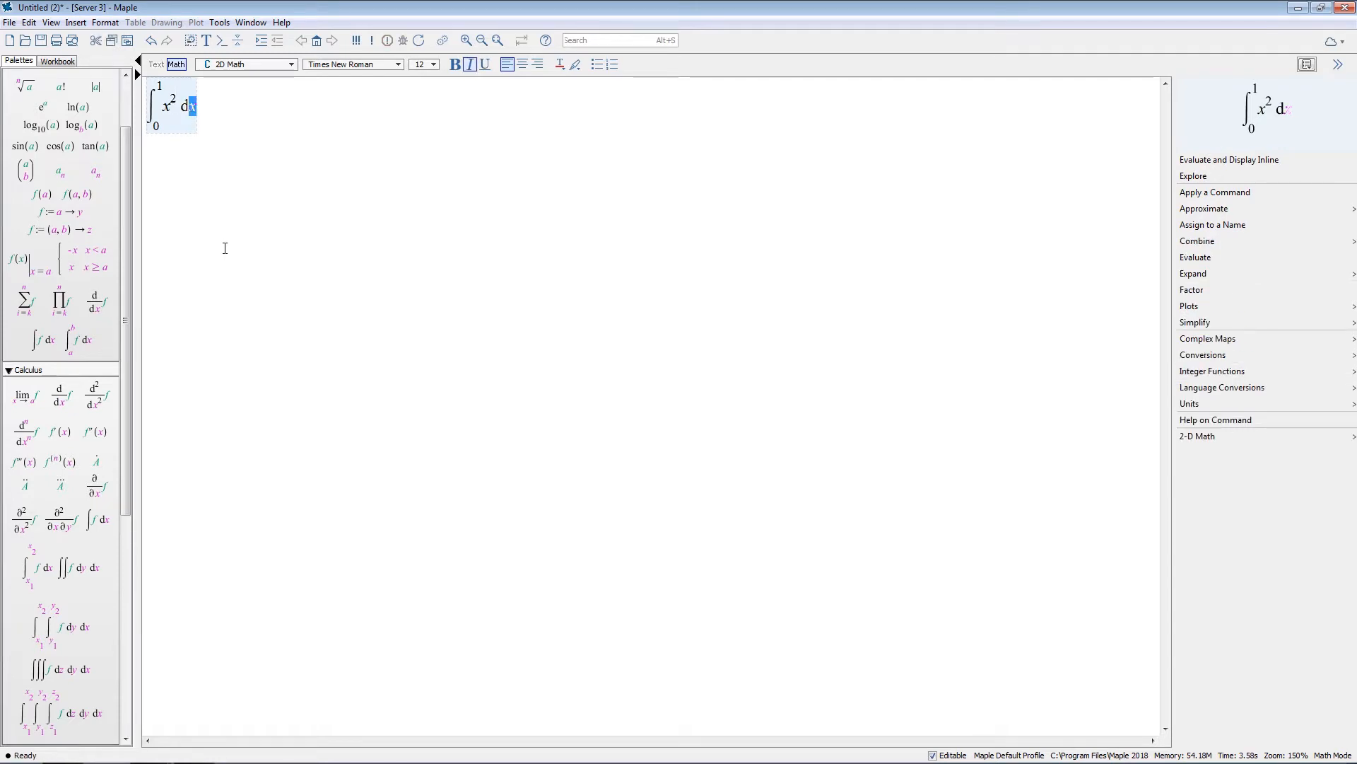
key(Return)
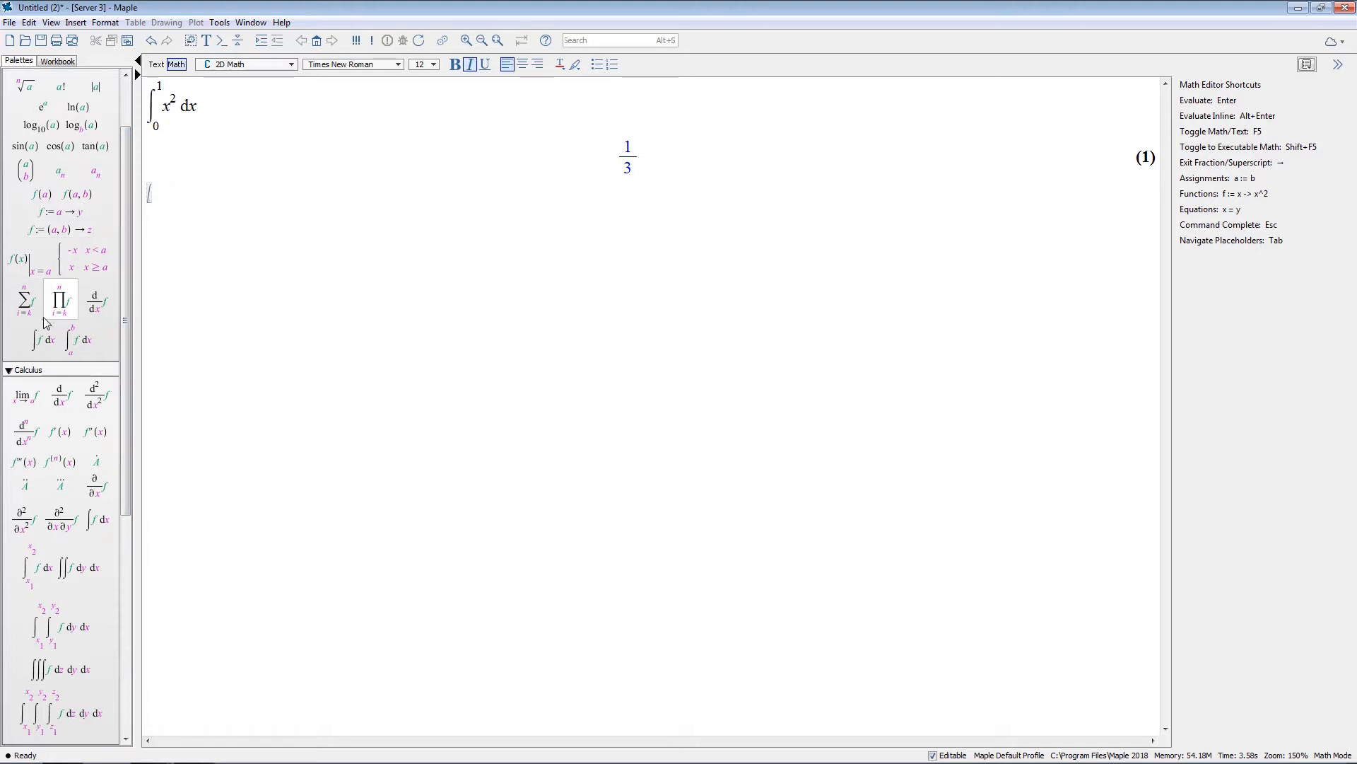
- Add the definite integral template and the π symbol to the Favorites palette
right_click(83, 344)
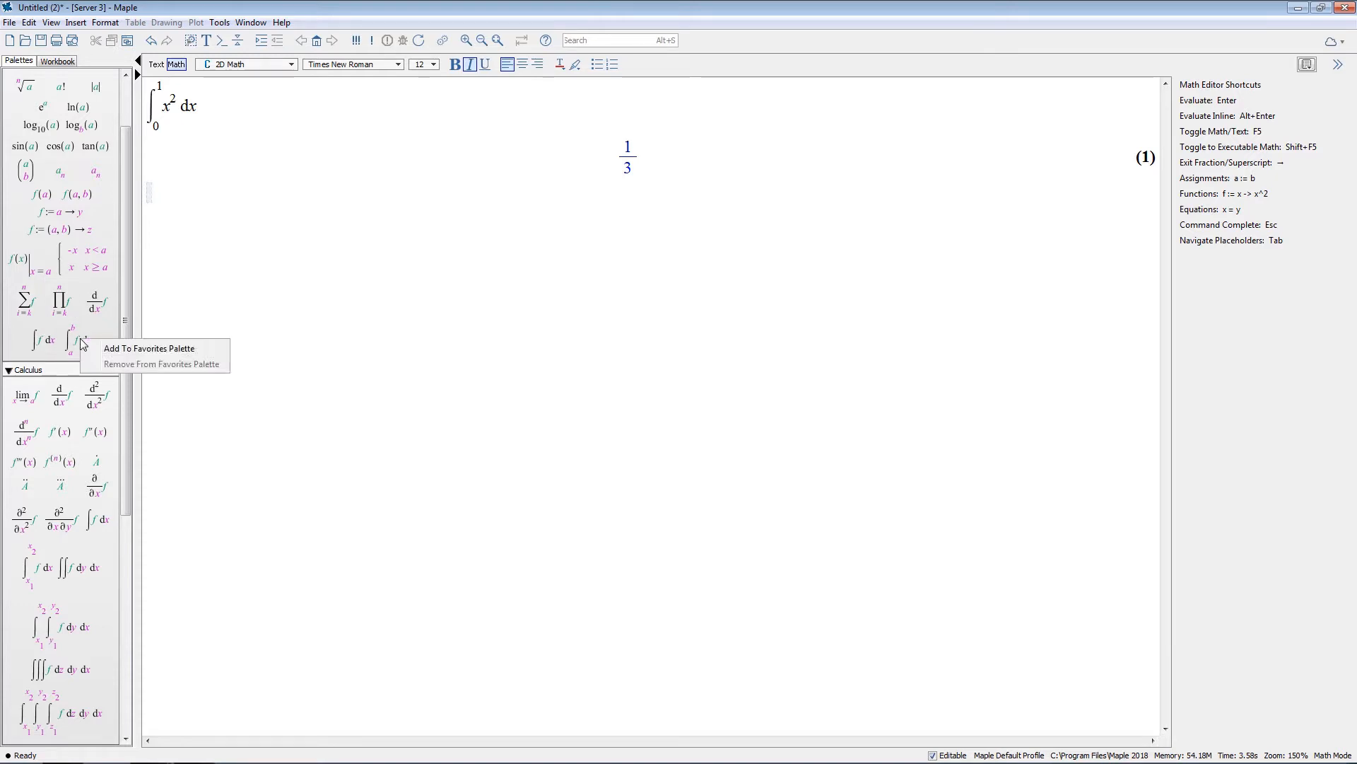
click(135, 353)
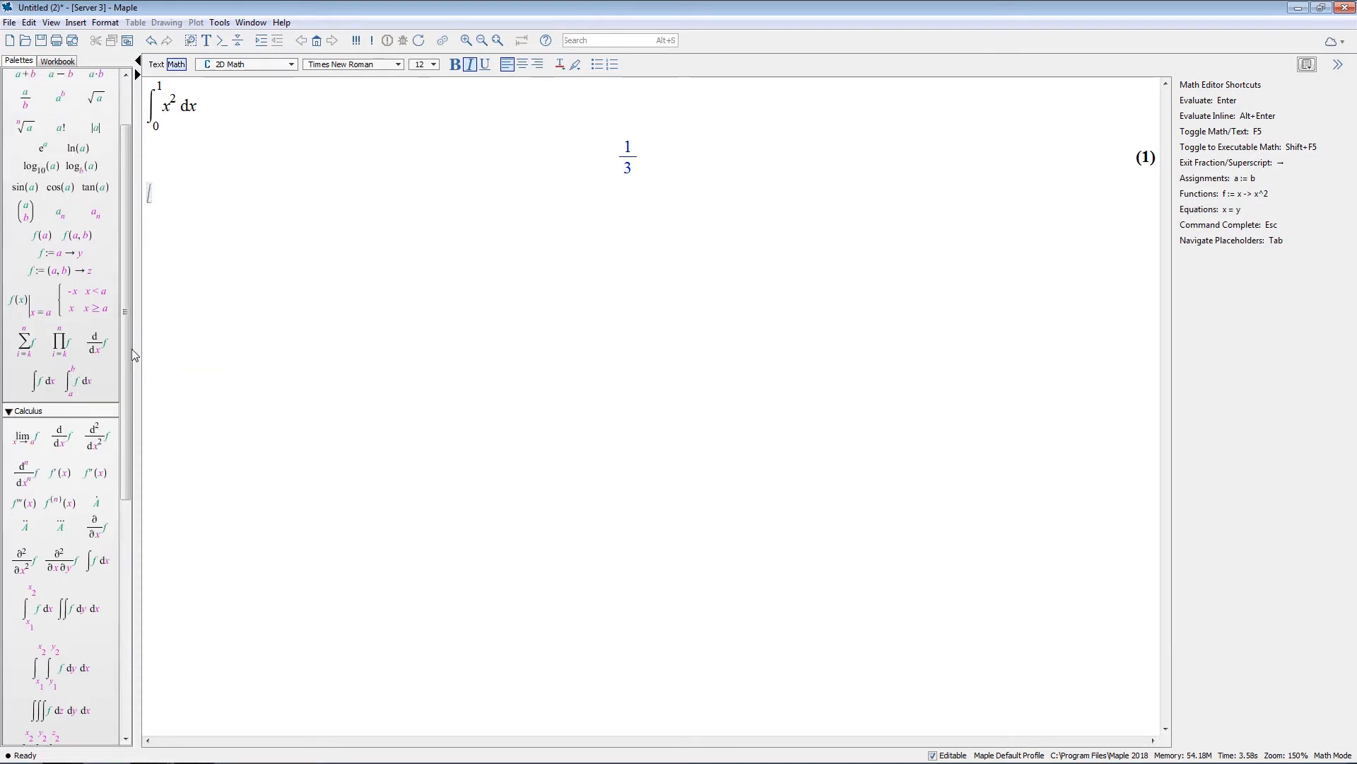
click(20, 411)
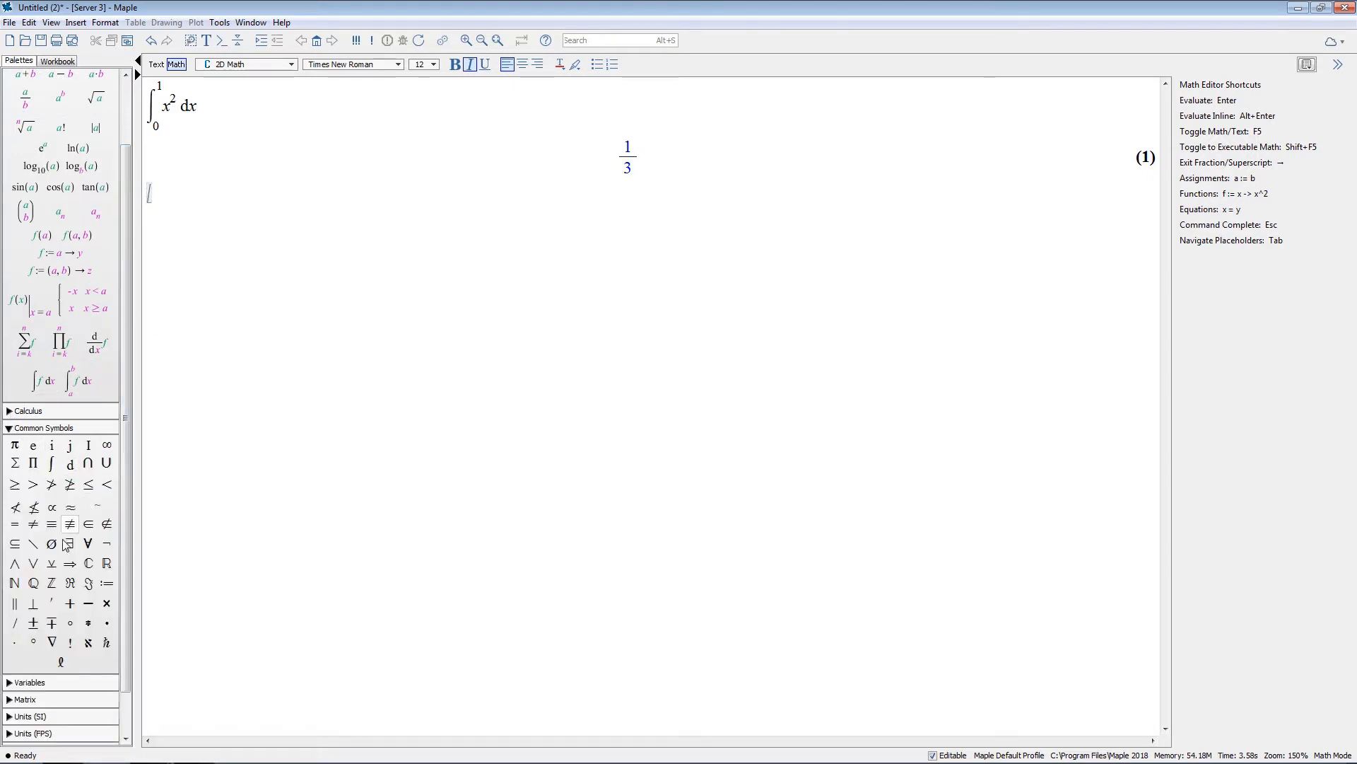
right_click(23, 448)
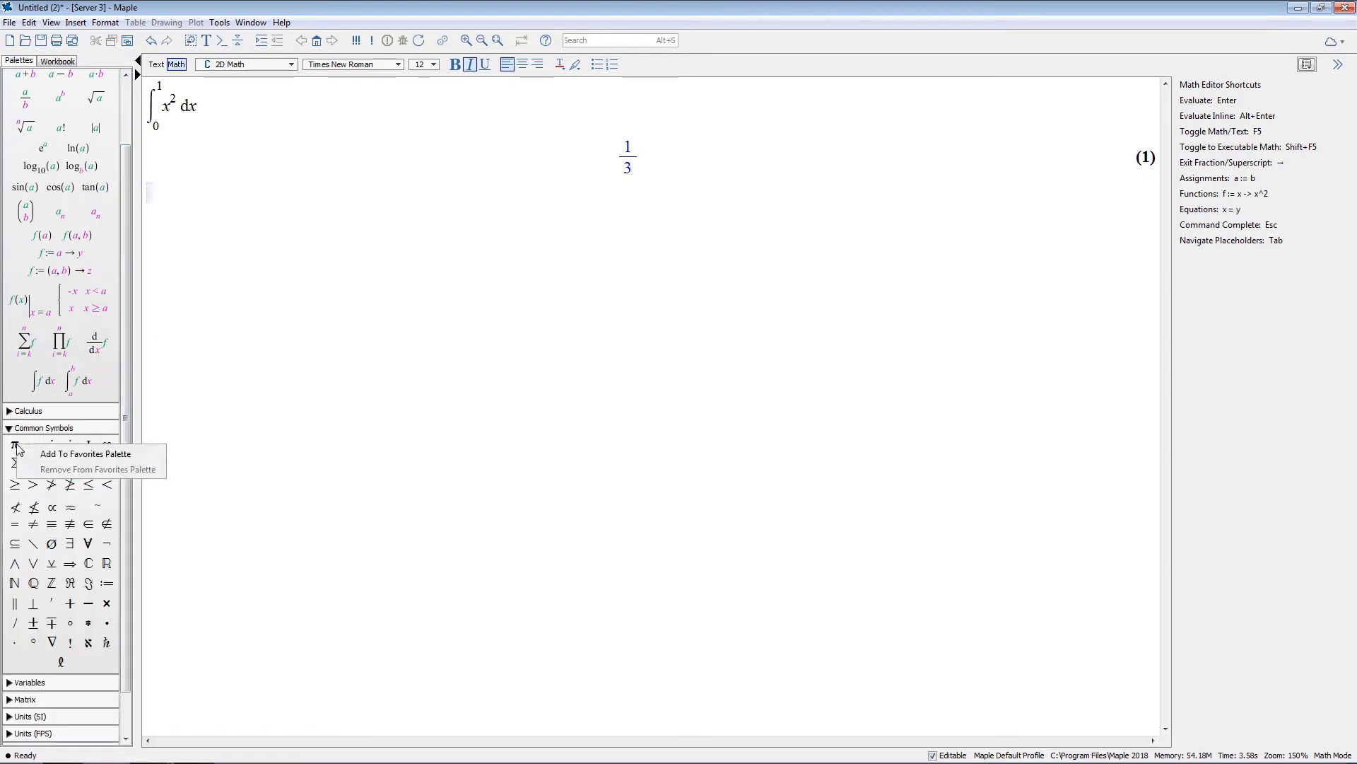
click(61, 457)
drag(124, 463, 133, 386)
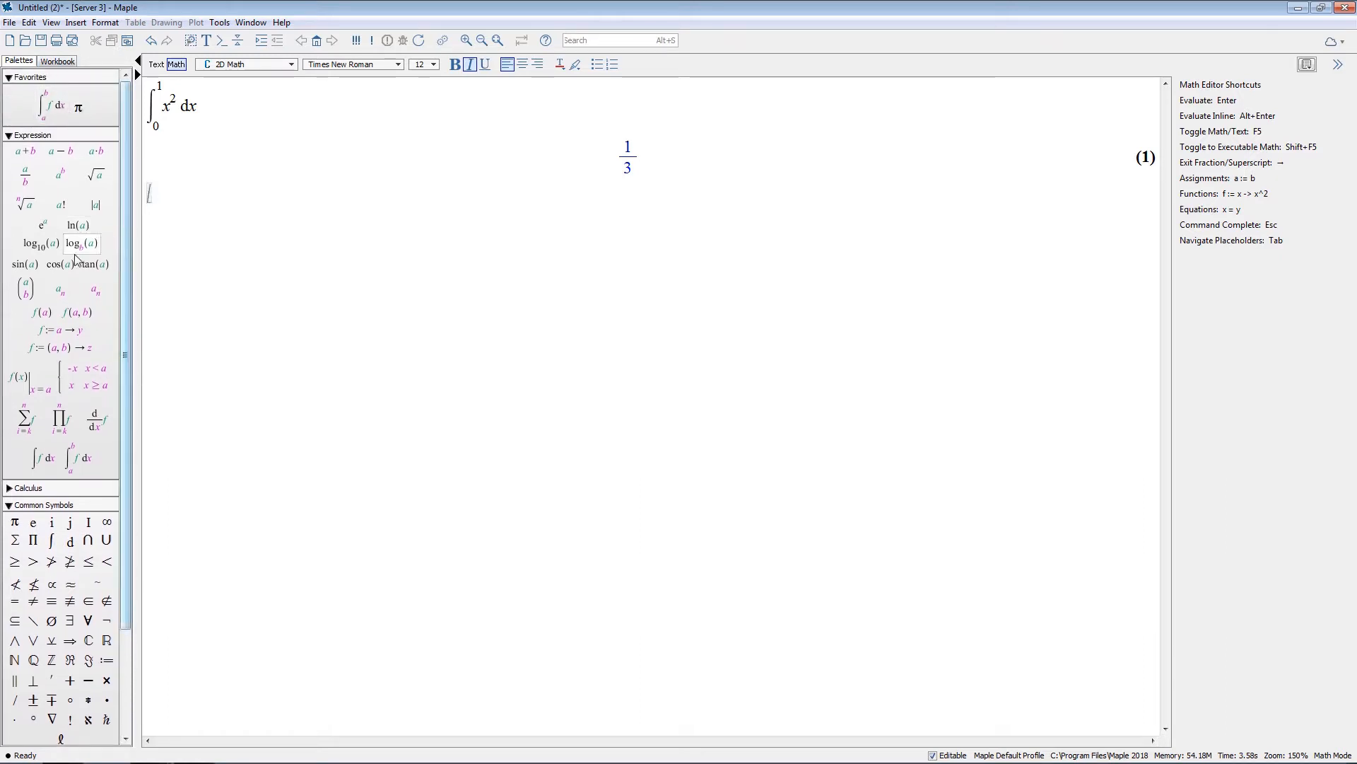
- Evaluate π inserted as a common symbol, then again on a new line by completing Pi to the constant
click(15, 523)
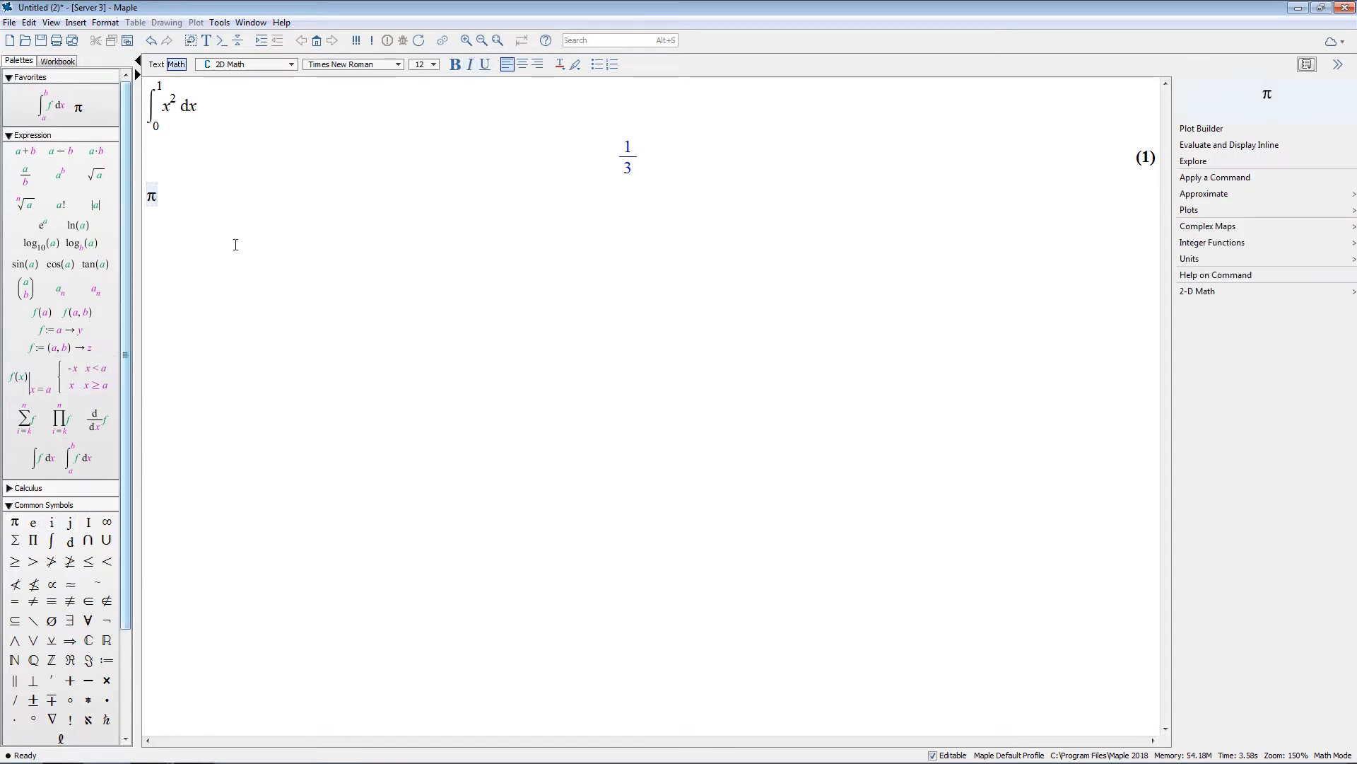
key(Return)
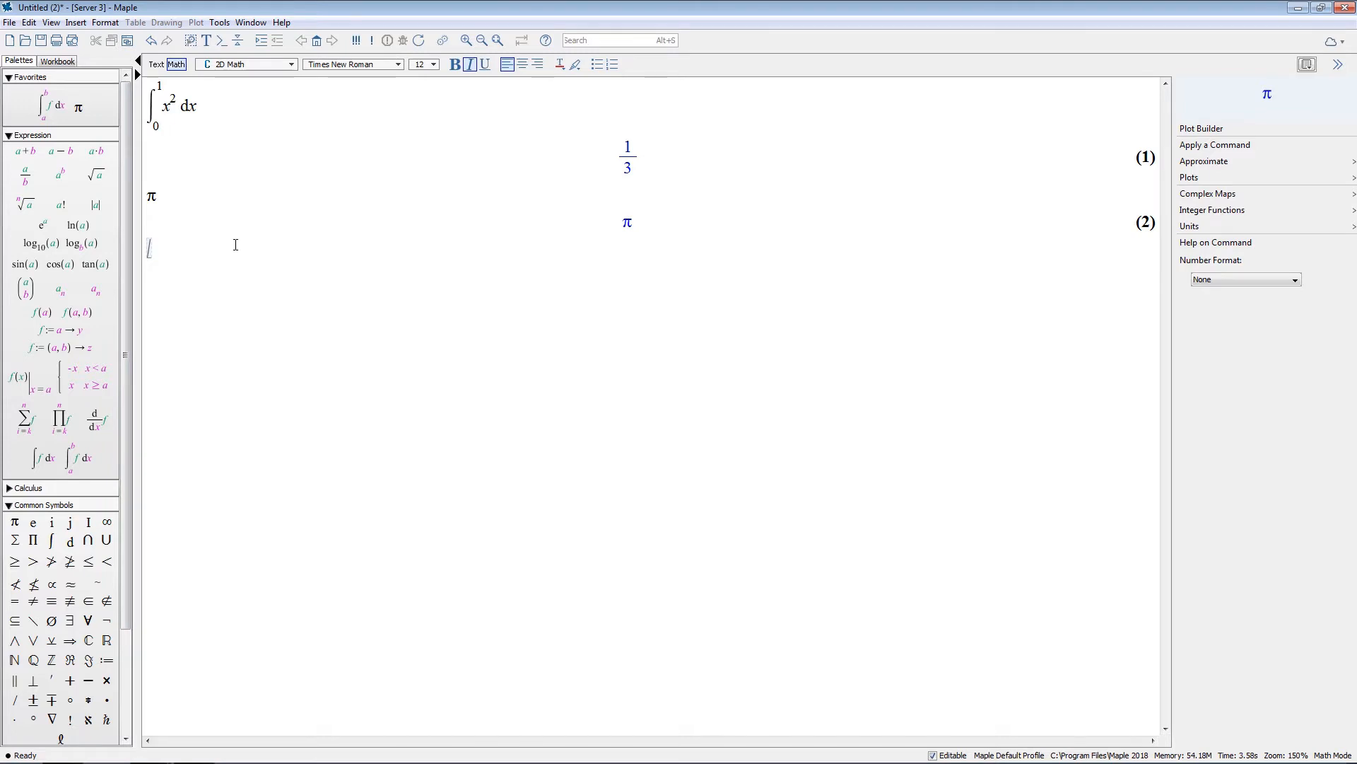
text(Pi)
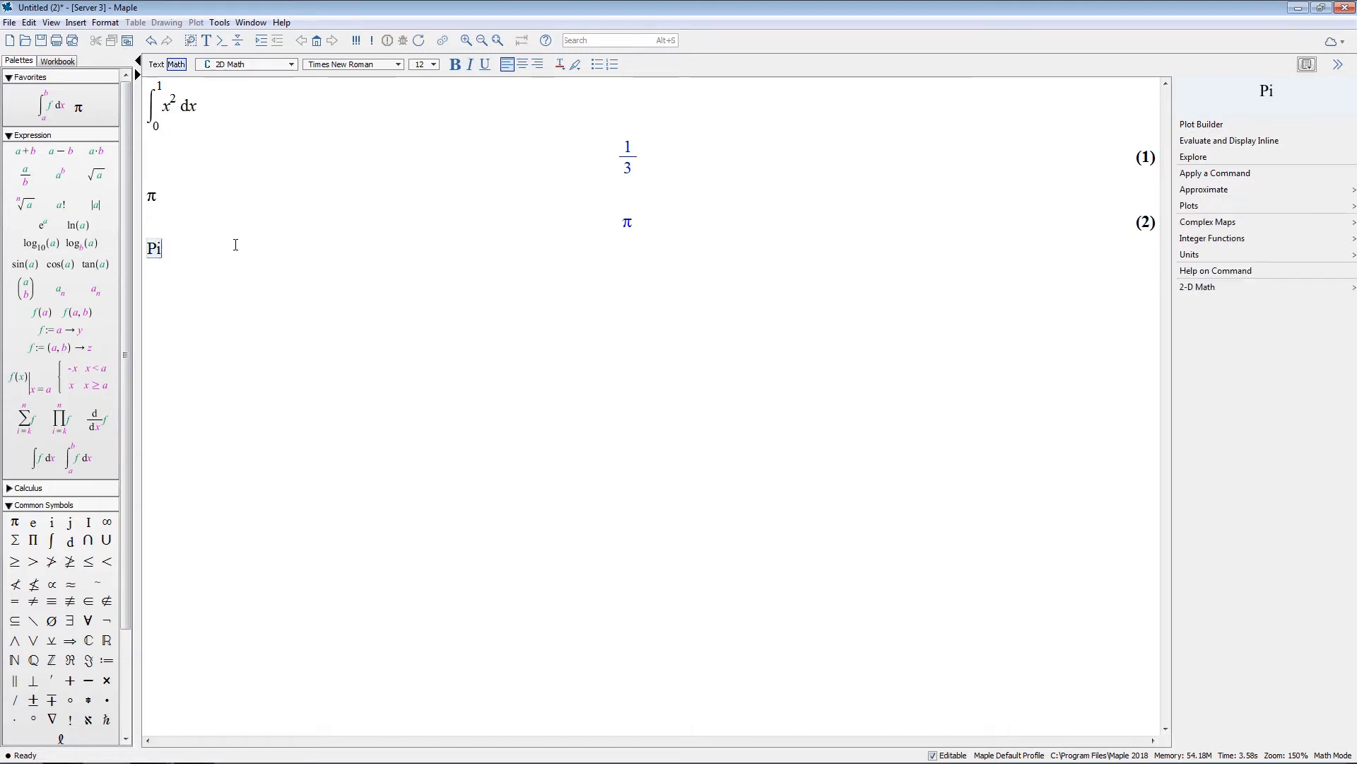
key(Escape)
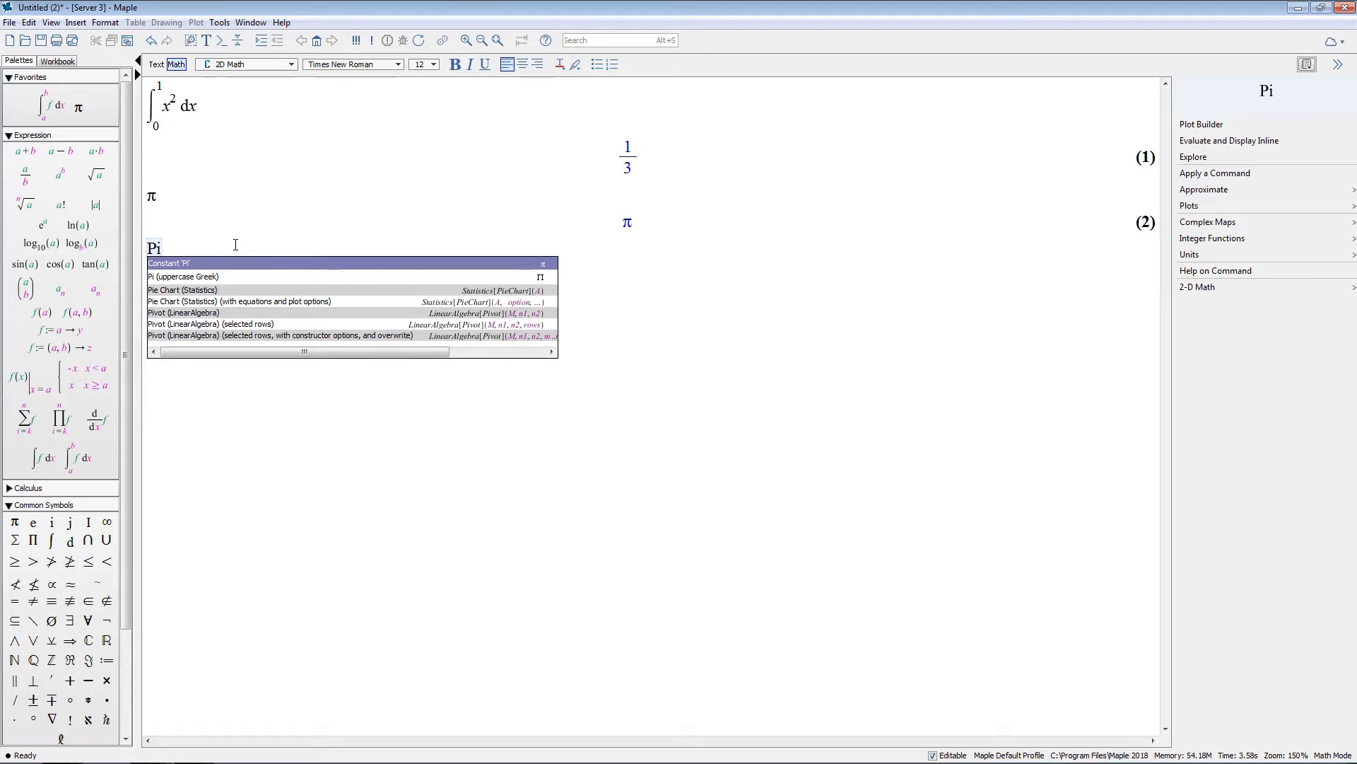
click(241, 263)
key(Return)
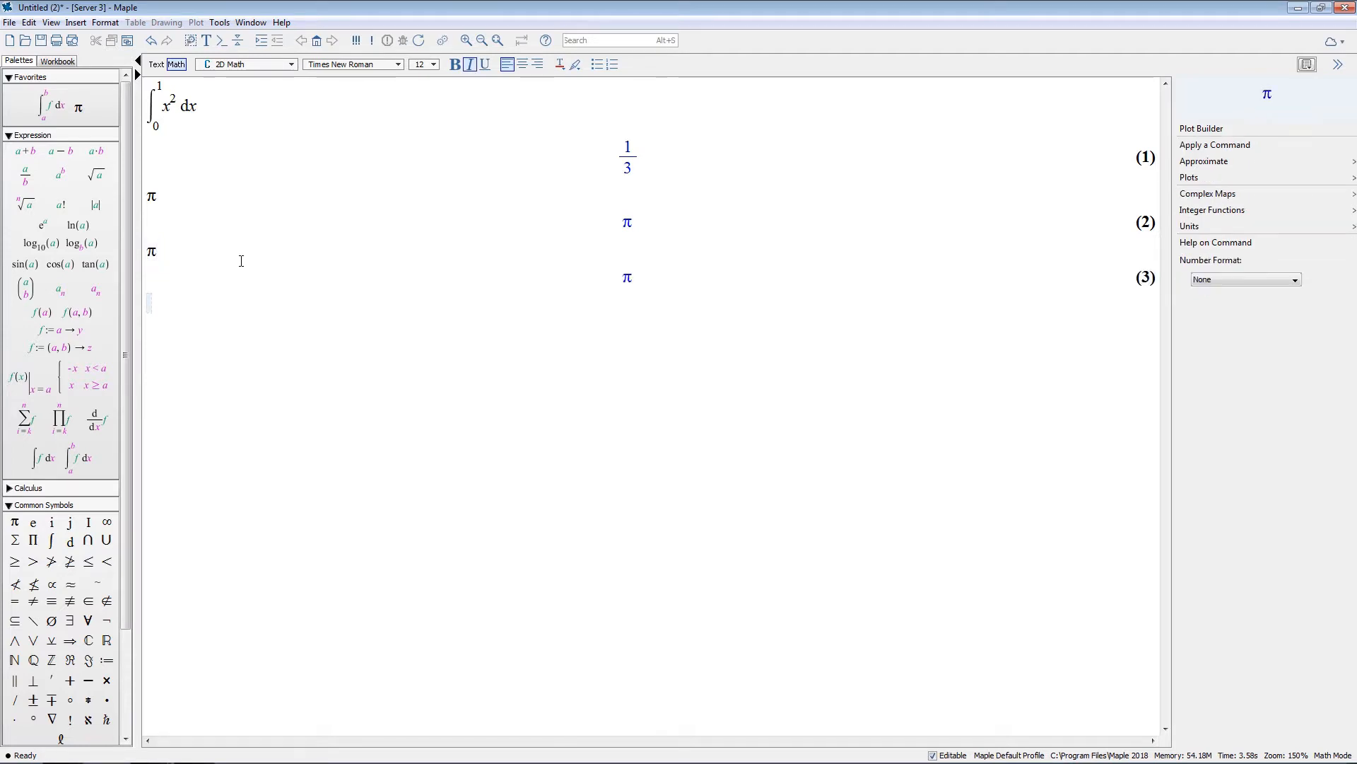
- Insert a definite integral by command completion of int and set its limits to 0 and 1
text(int)
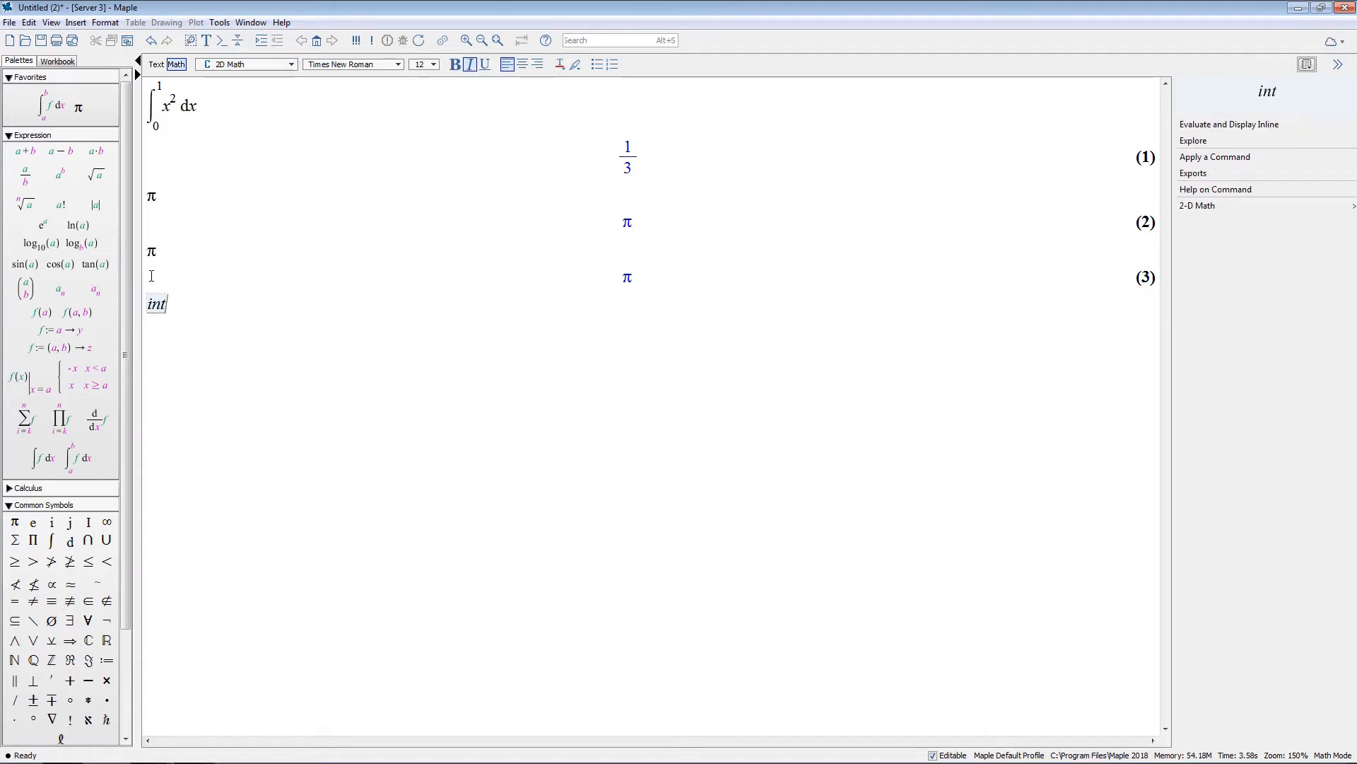
key(Escape)
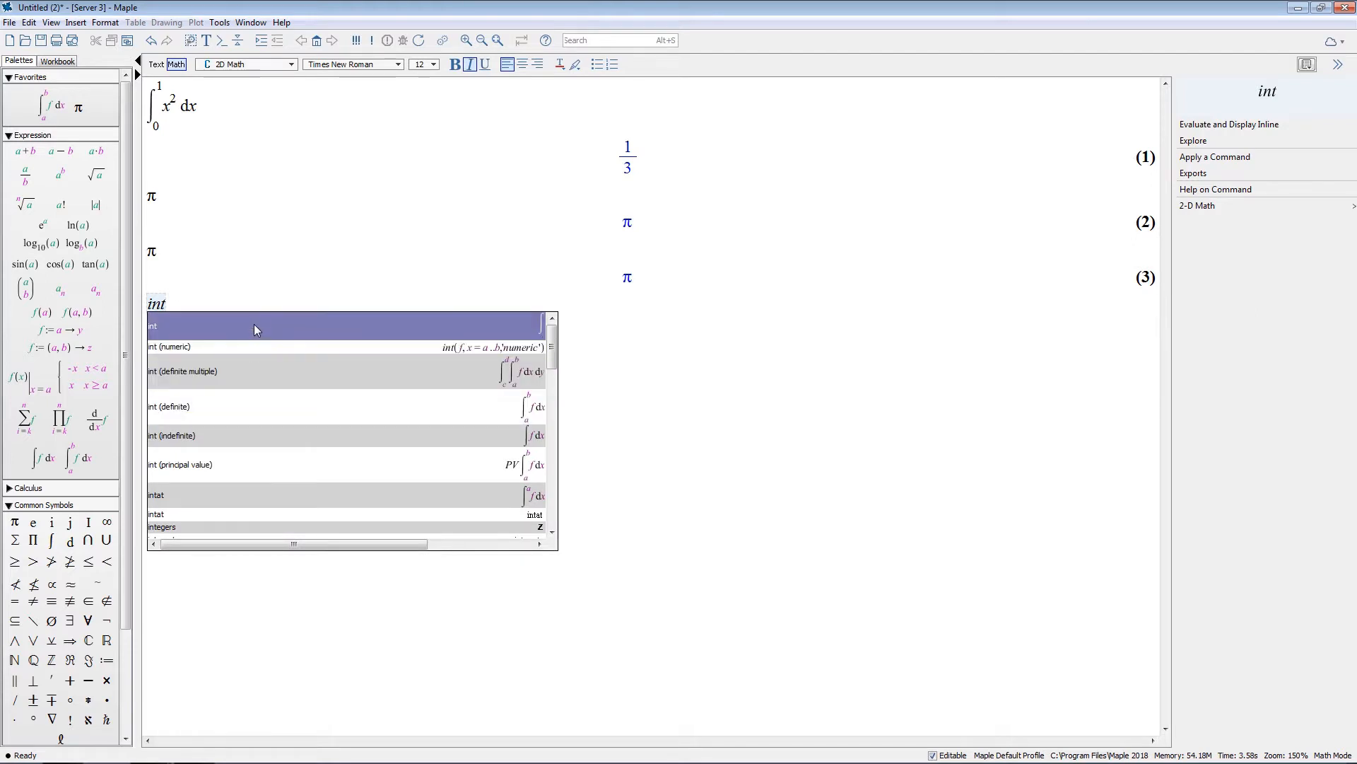
click(328, 406)
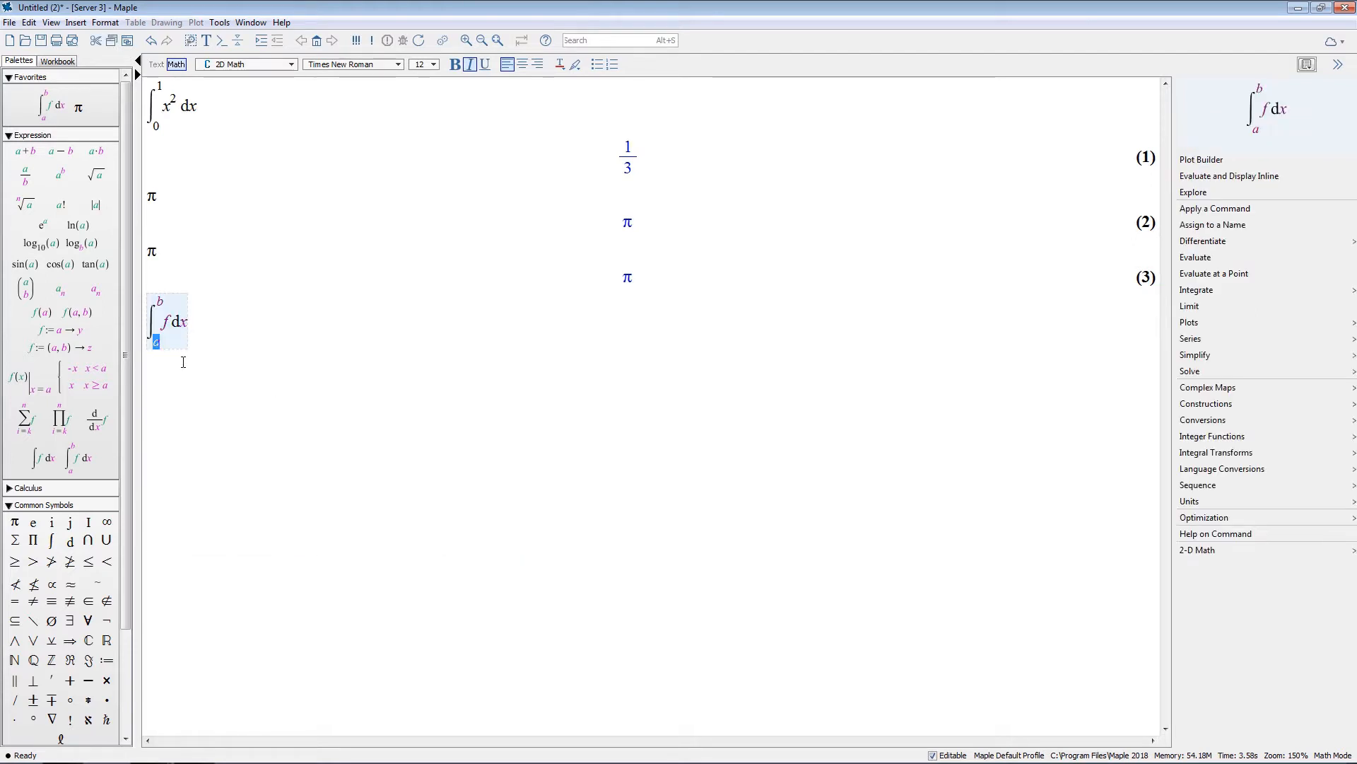
text(0)
key(Tab)
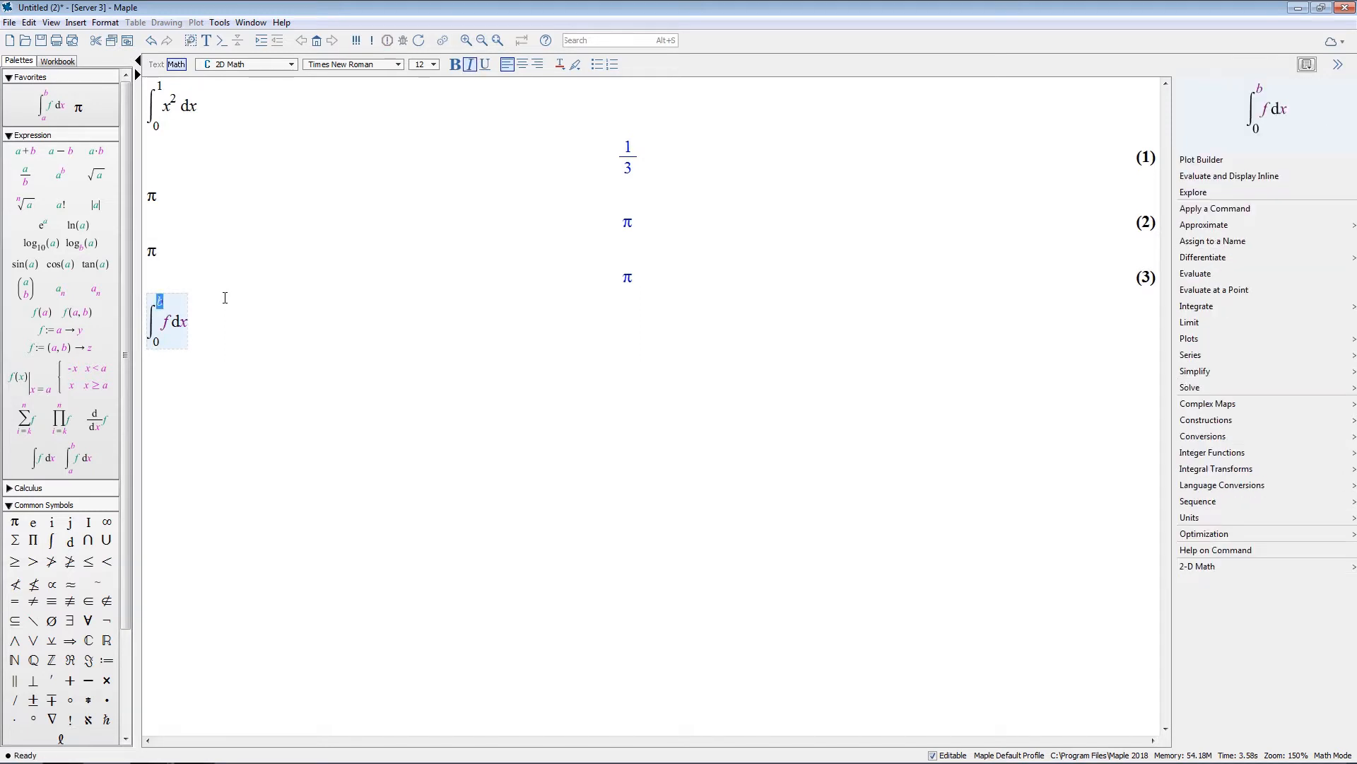
text(1)
key(Tab)
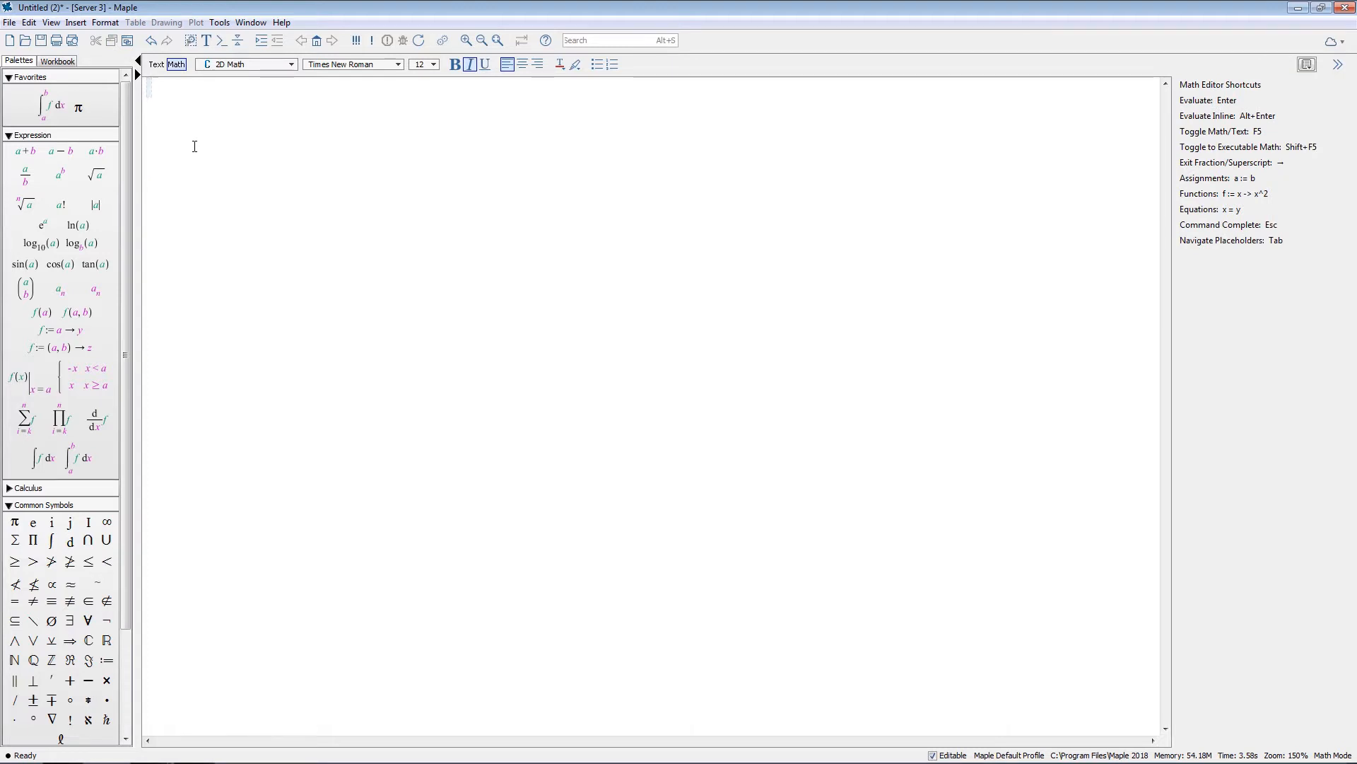
- Evaluate x + X on the first line and x + x on the following line
text(x+X)
key(Return)
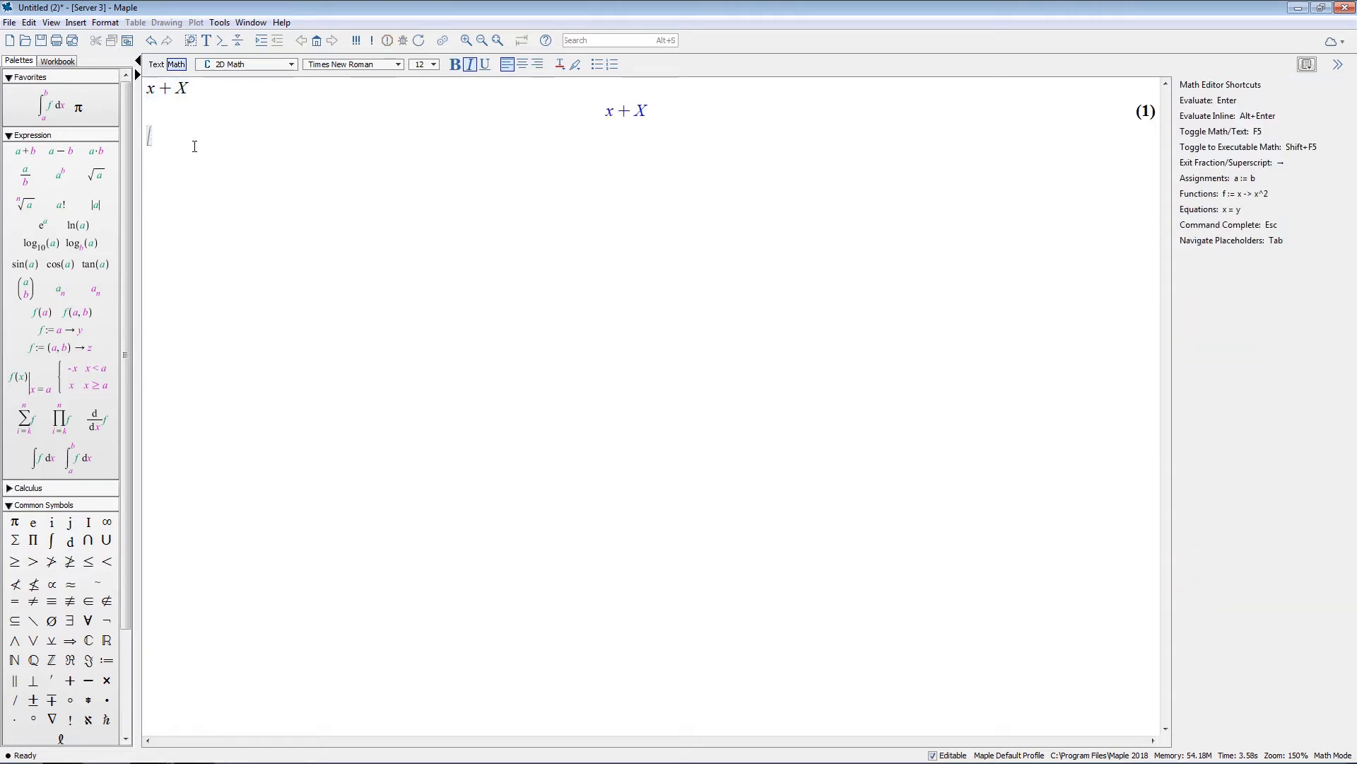
text(x)
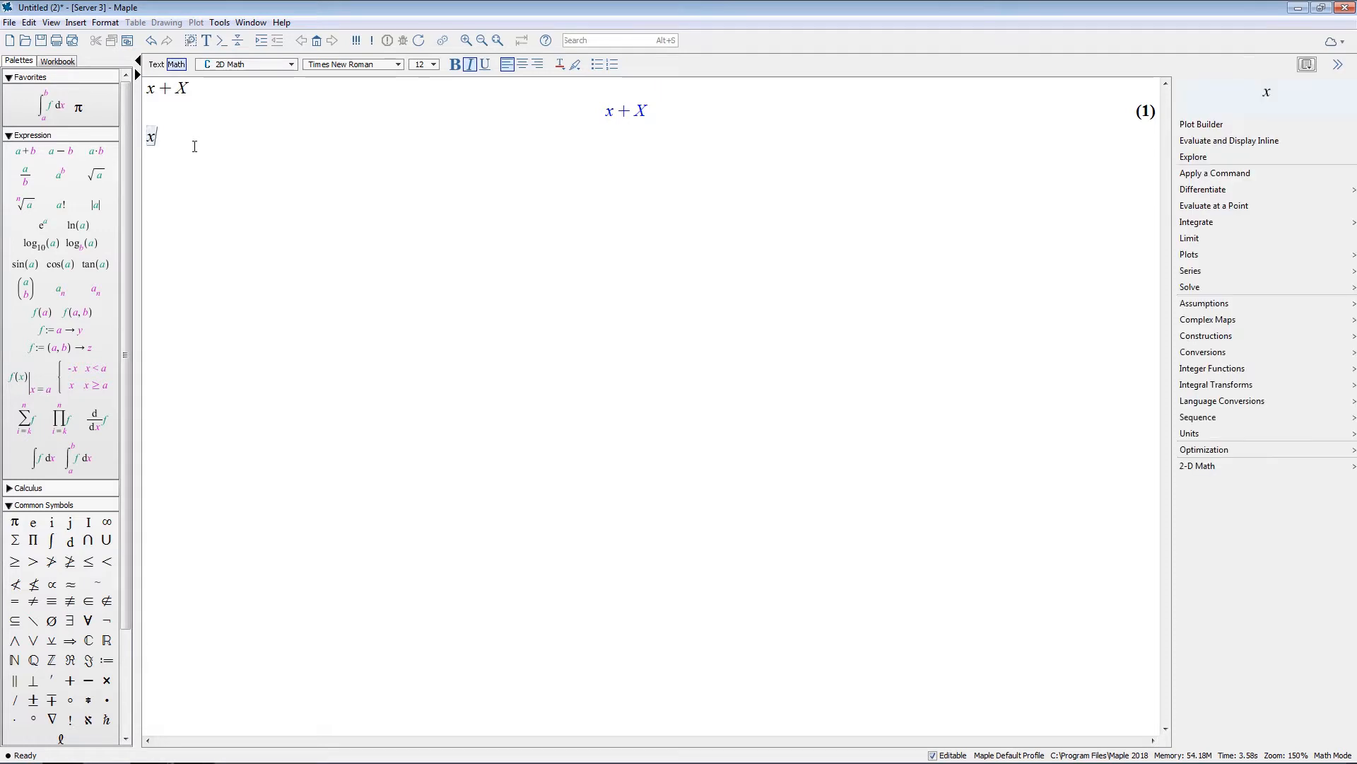
text( + x)
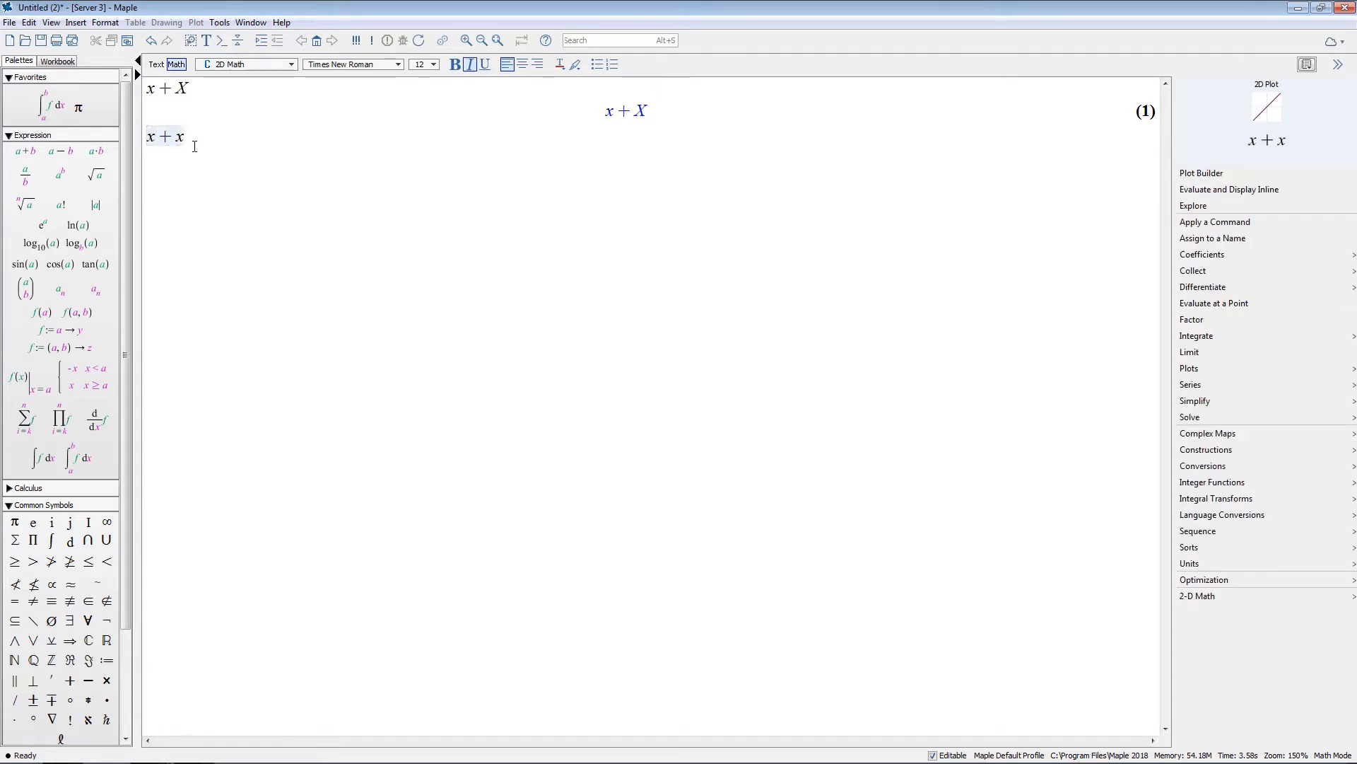
key(Return)
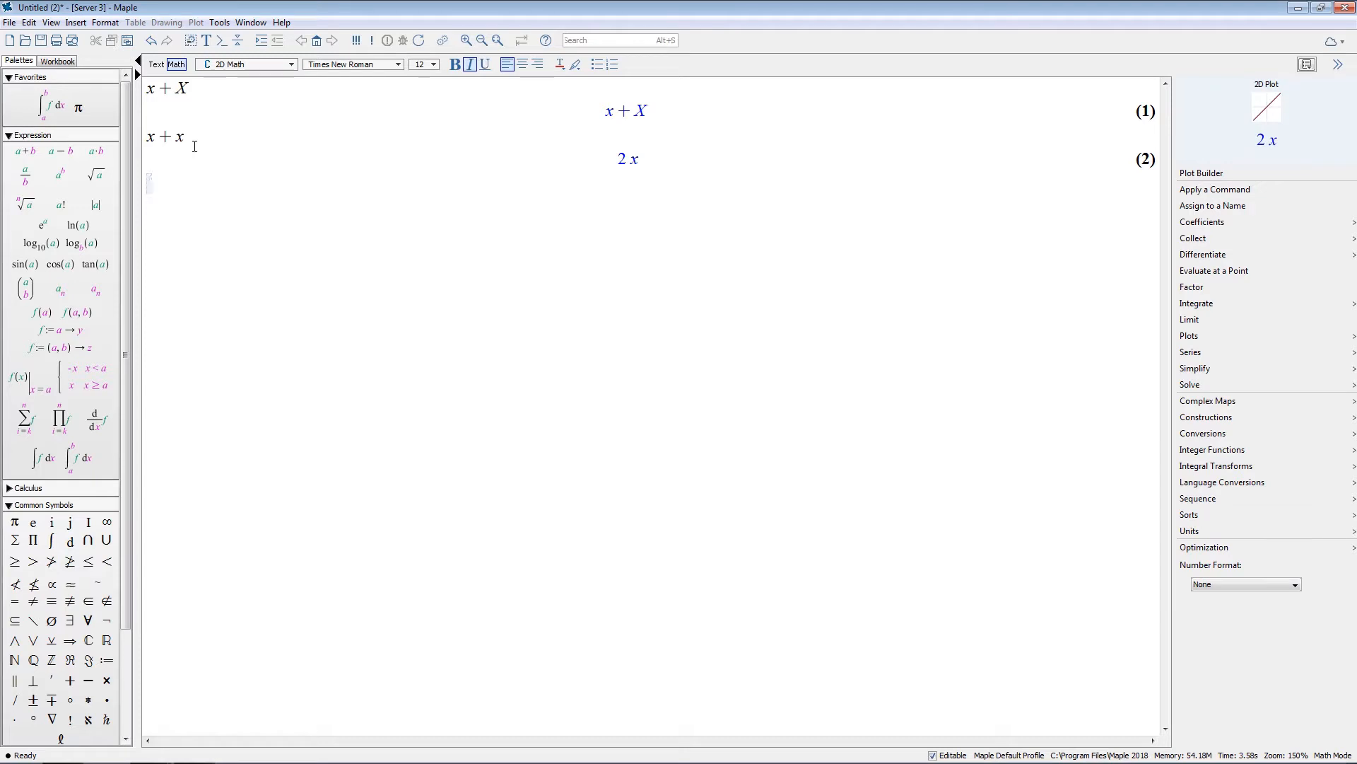
- Evaluate the product 3 x on a new line, using a space as implicit multiplication
text(3 )
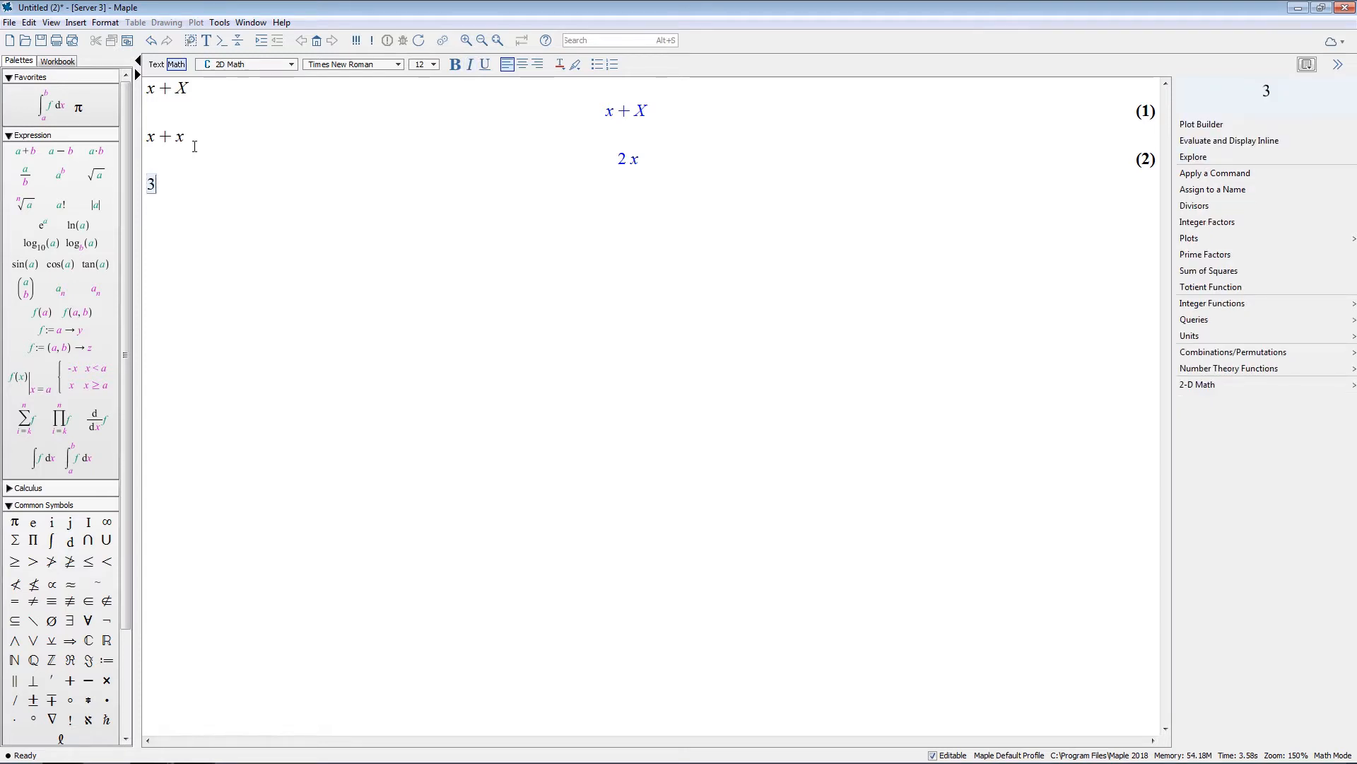
text(x)
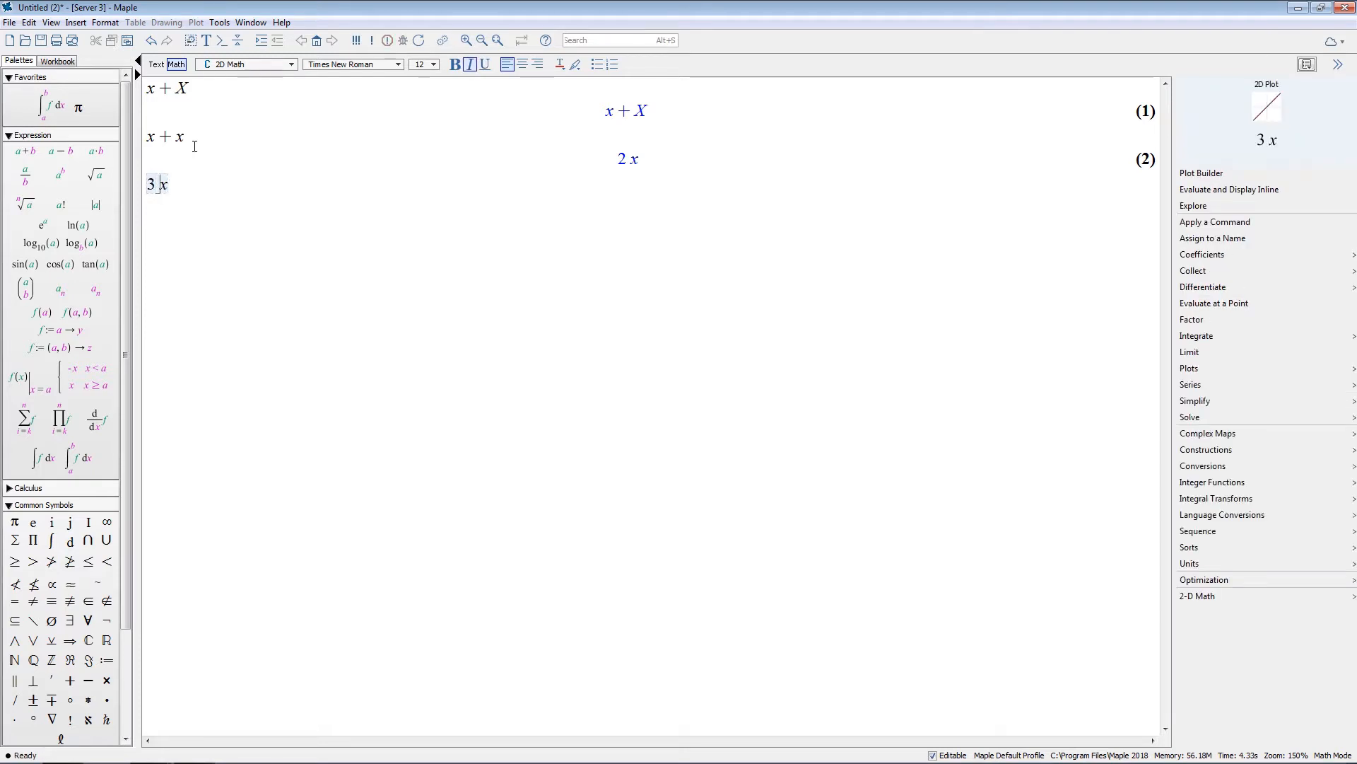
key(Return)
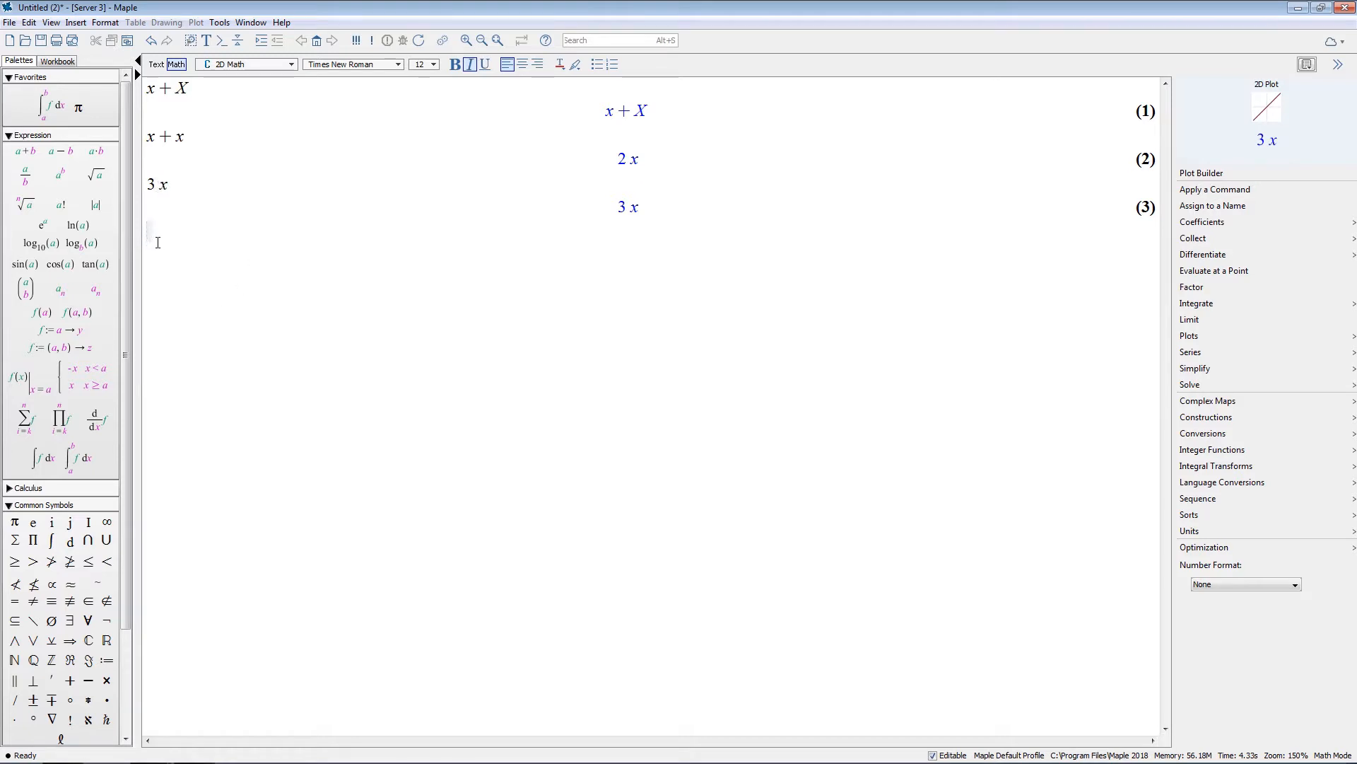
- Evaluate xy + x y, with a space only in the second term, and differentiate the result with respect to xy
text(xy)
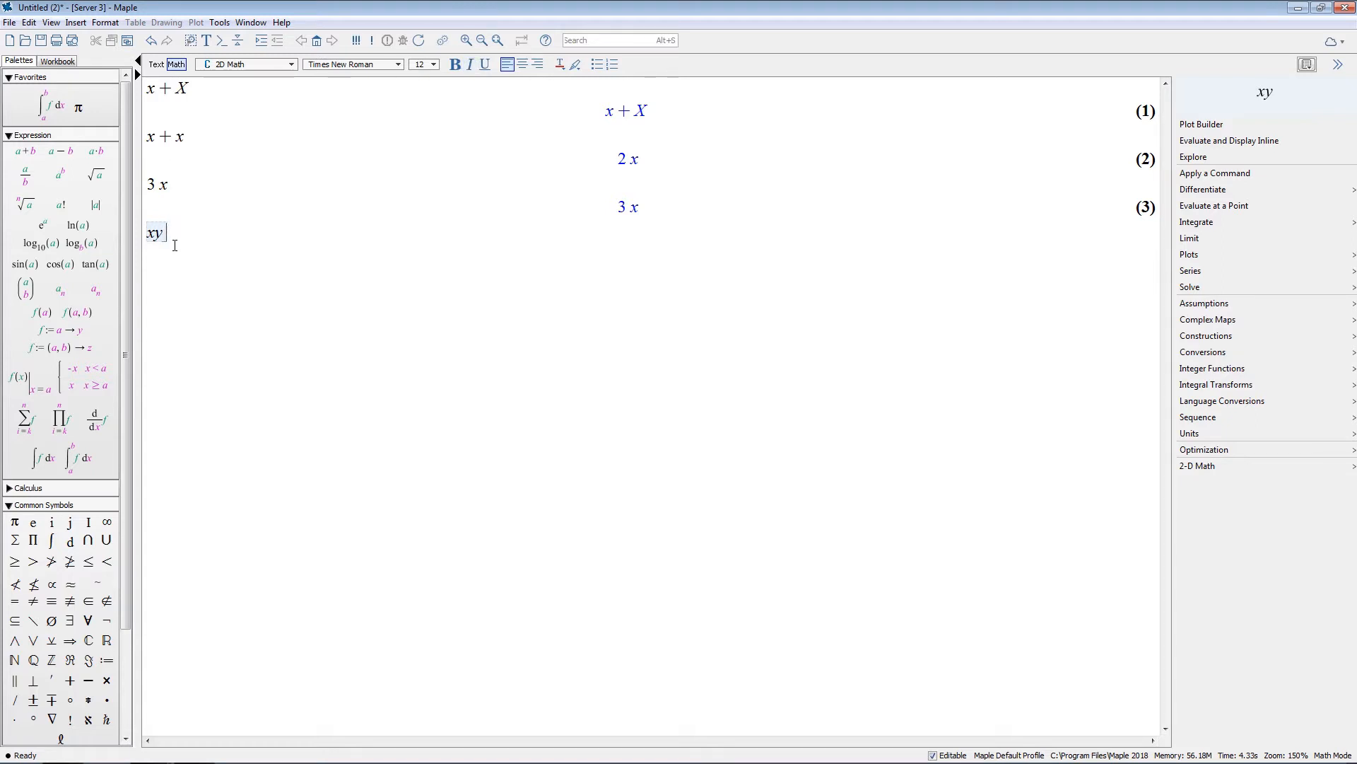
text(+x y)
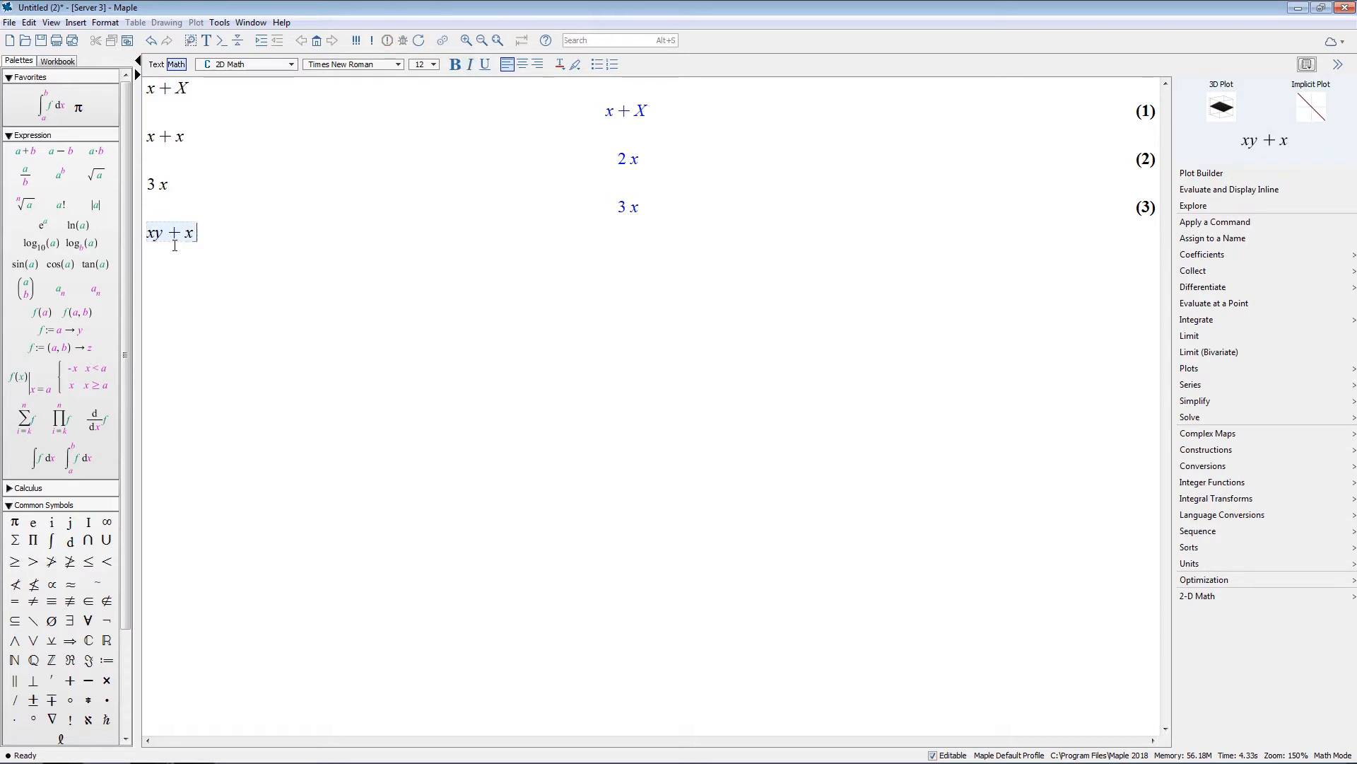
key(Return)
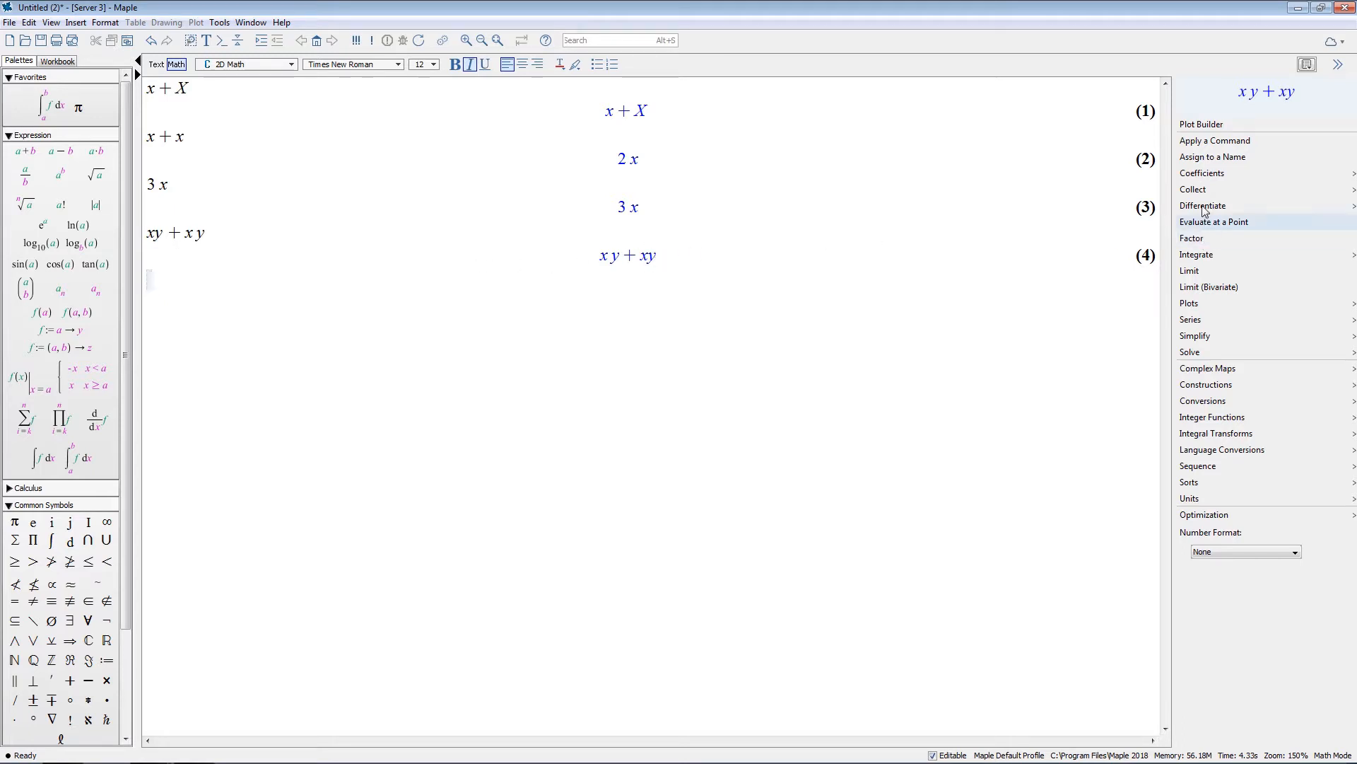
mouse_move(1205, 206)
mouse_move(1218, 243)
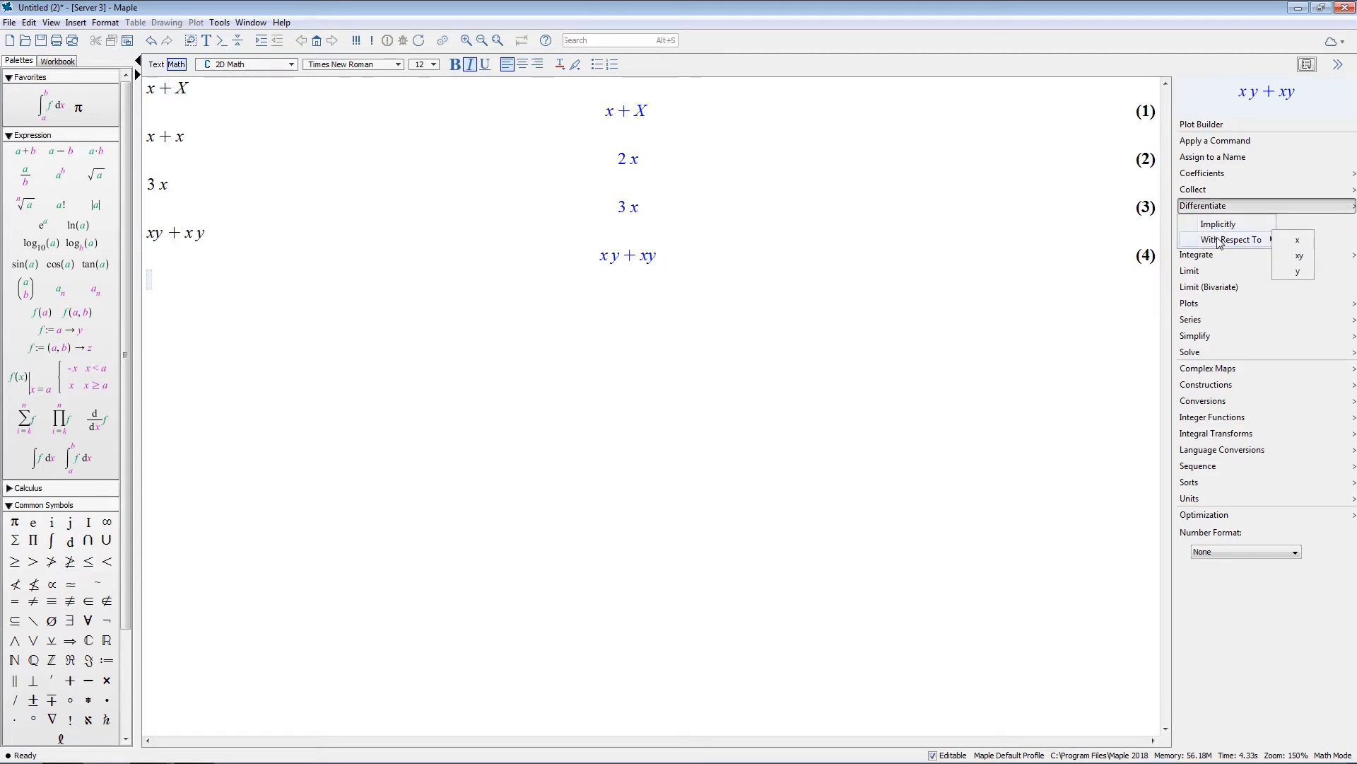
click(1303, 256)
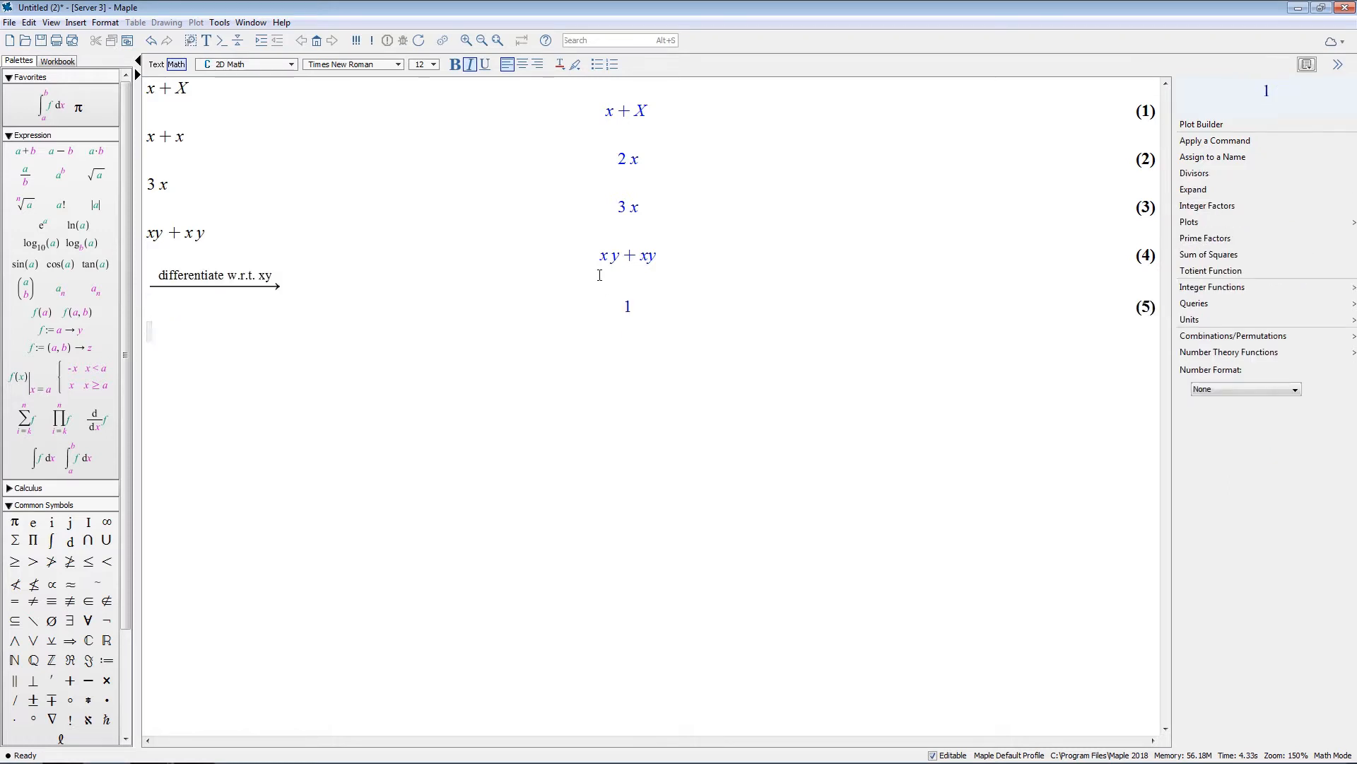
- Differentiate the result of xy + x y with respect to x instead of xy
double_click(654, 256)
click(1205, 222)
mouse_move(1225, 259)
click(1298, 256)
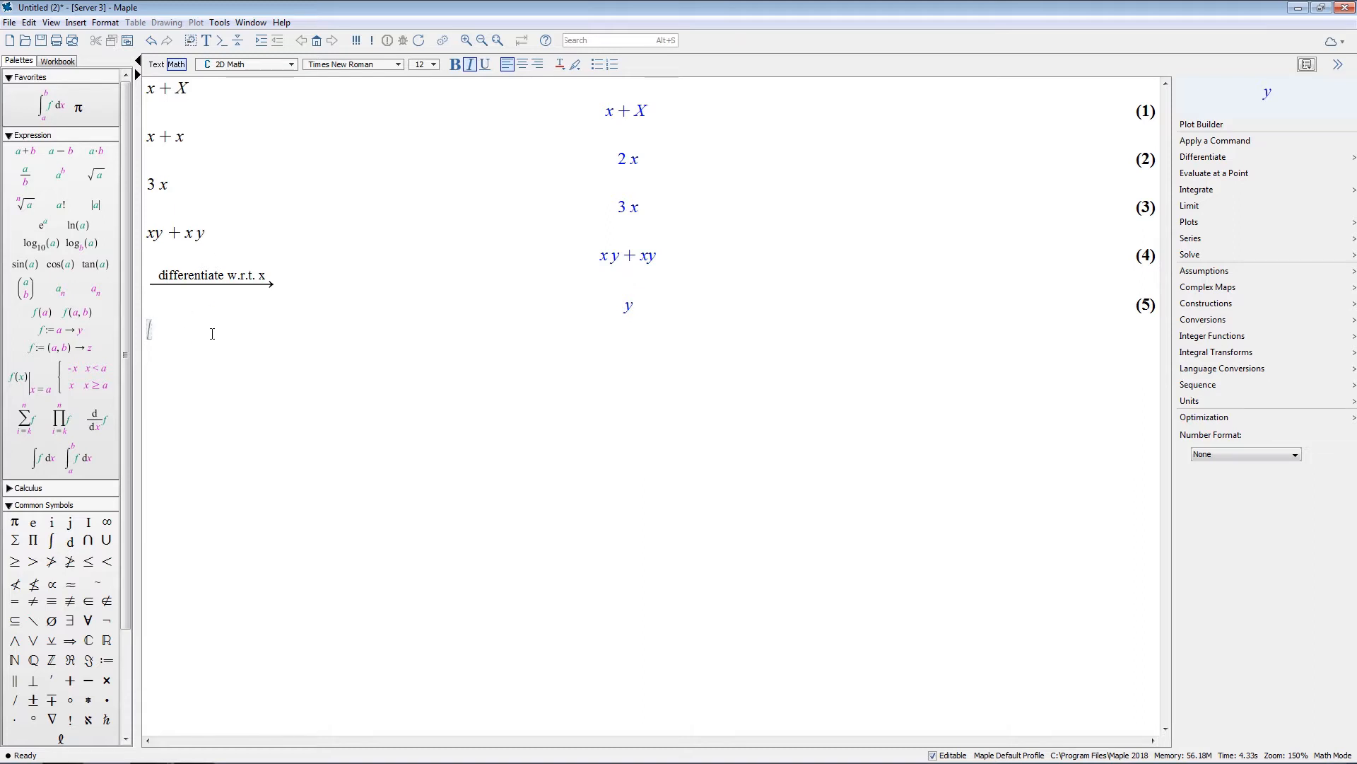
- Evaluate x·y + xy on a new line, with explicit multiplication in the first term and no space in the second
text(x)
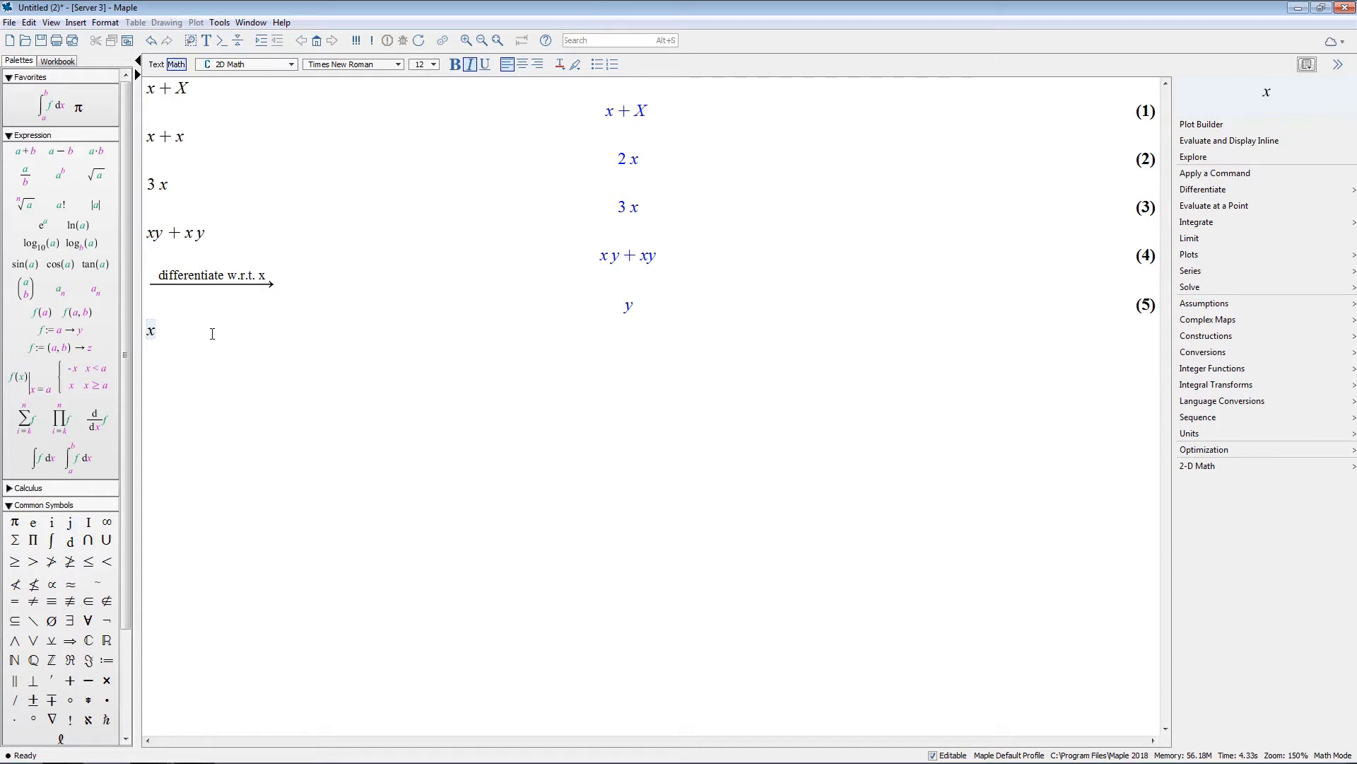
text(*)
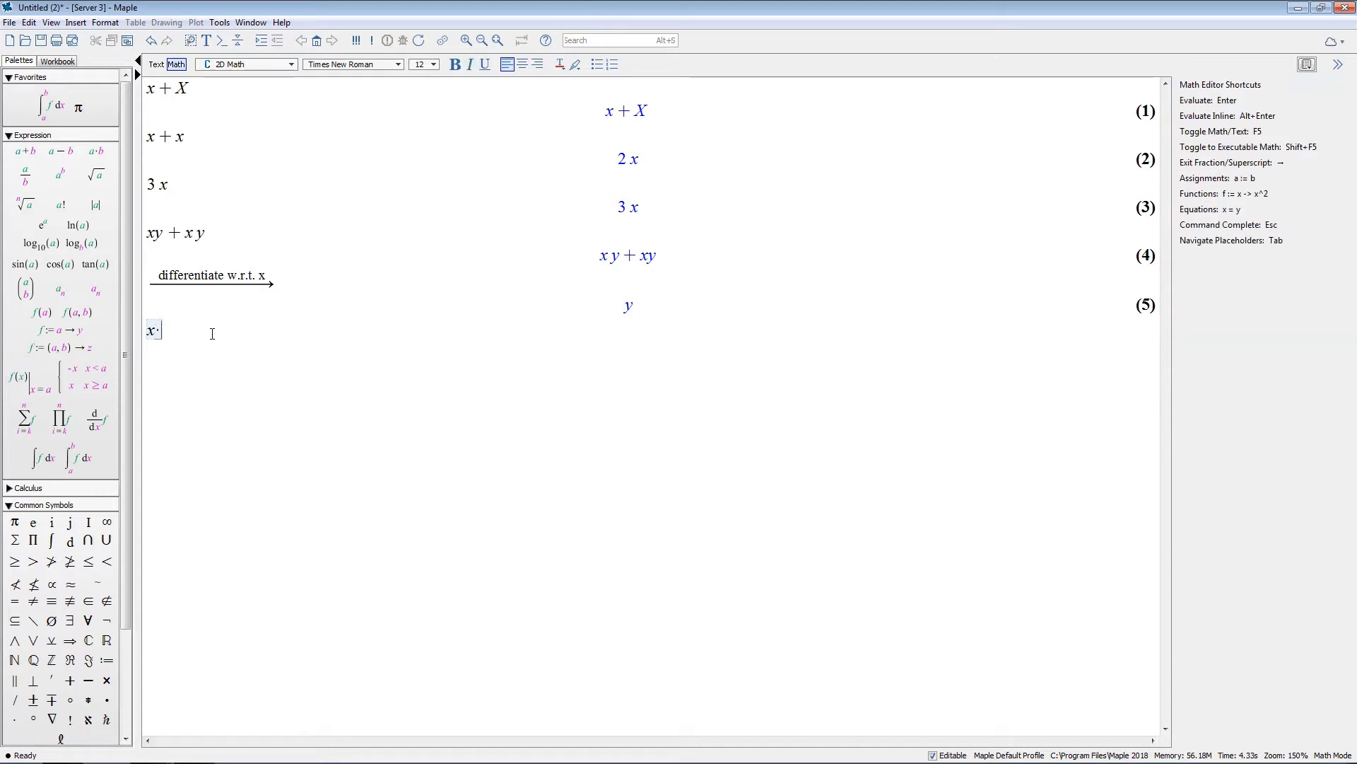
text(y)
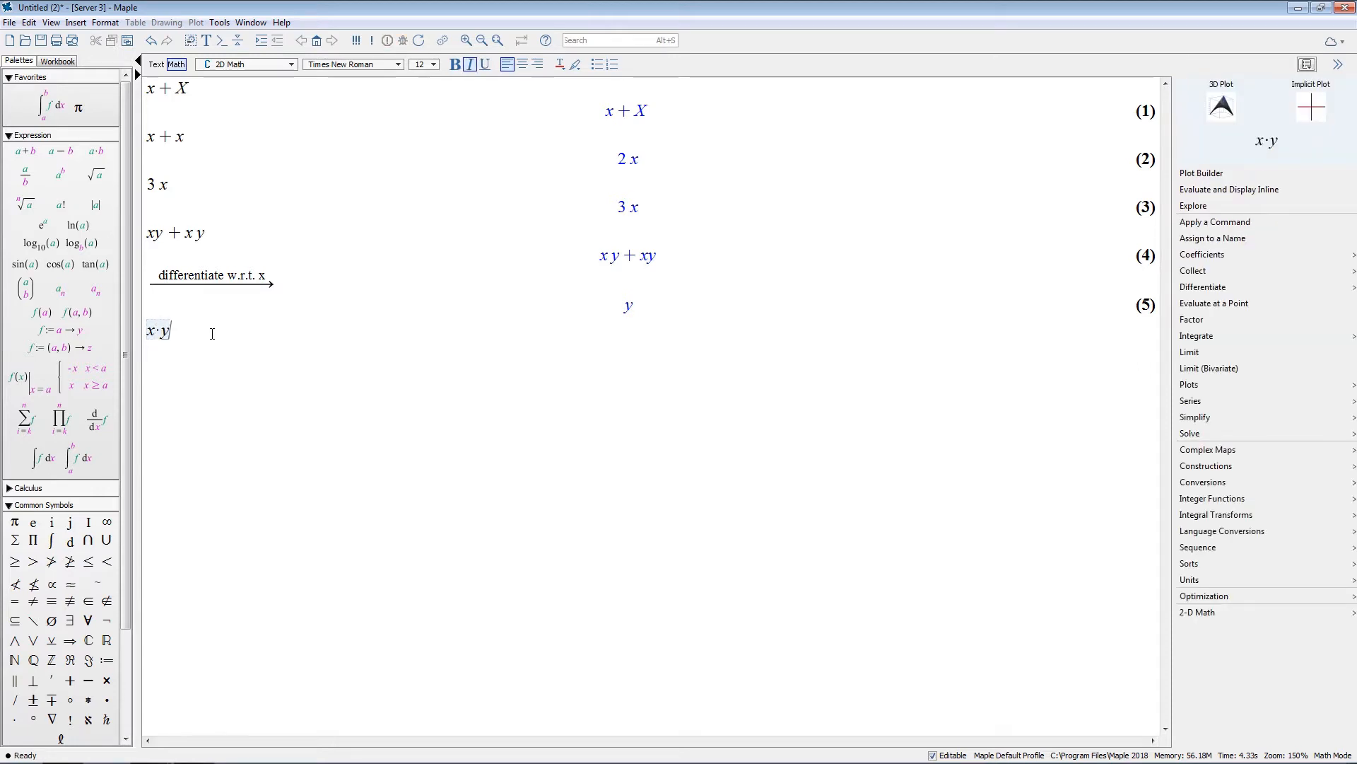
text(+xy)
key(Return)
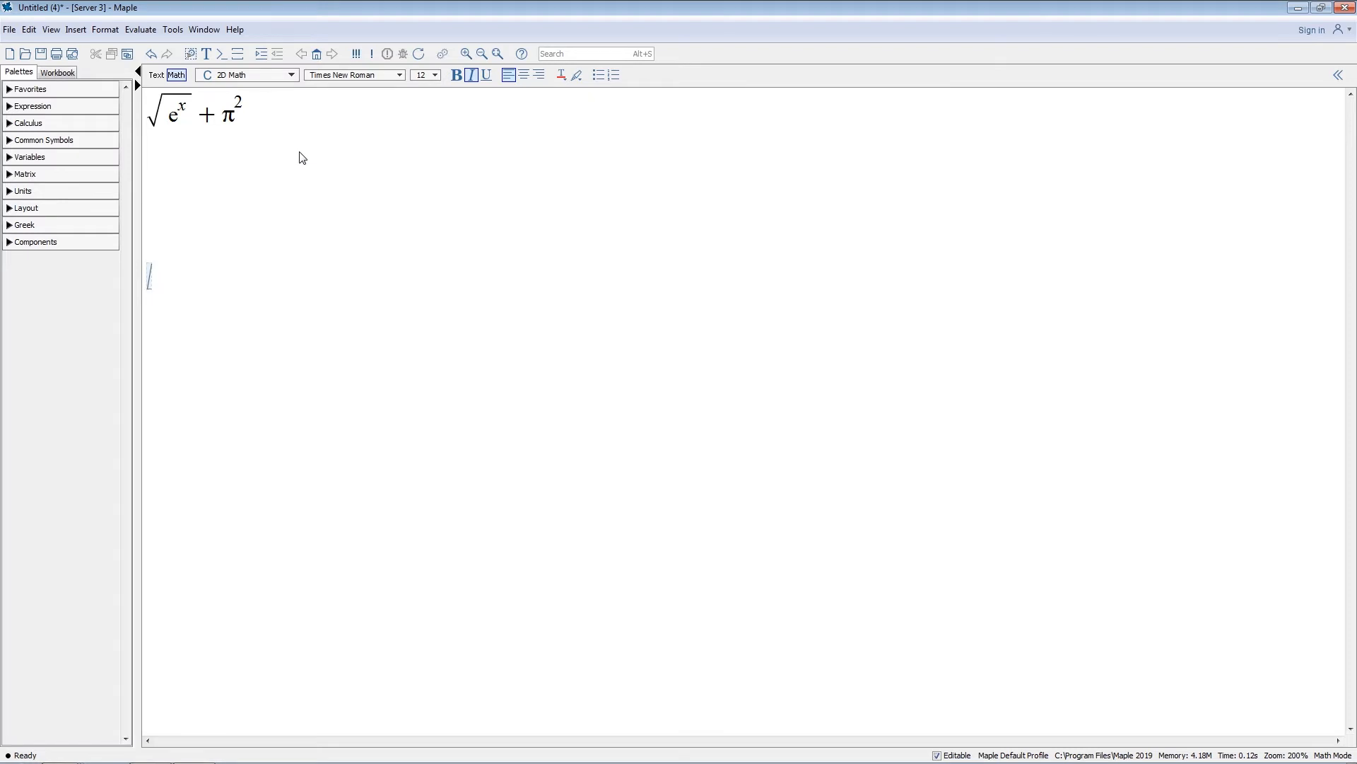
- Insert a square root template on the empty line by command completion of sqrt
text(sqrt)
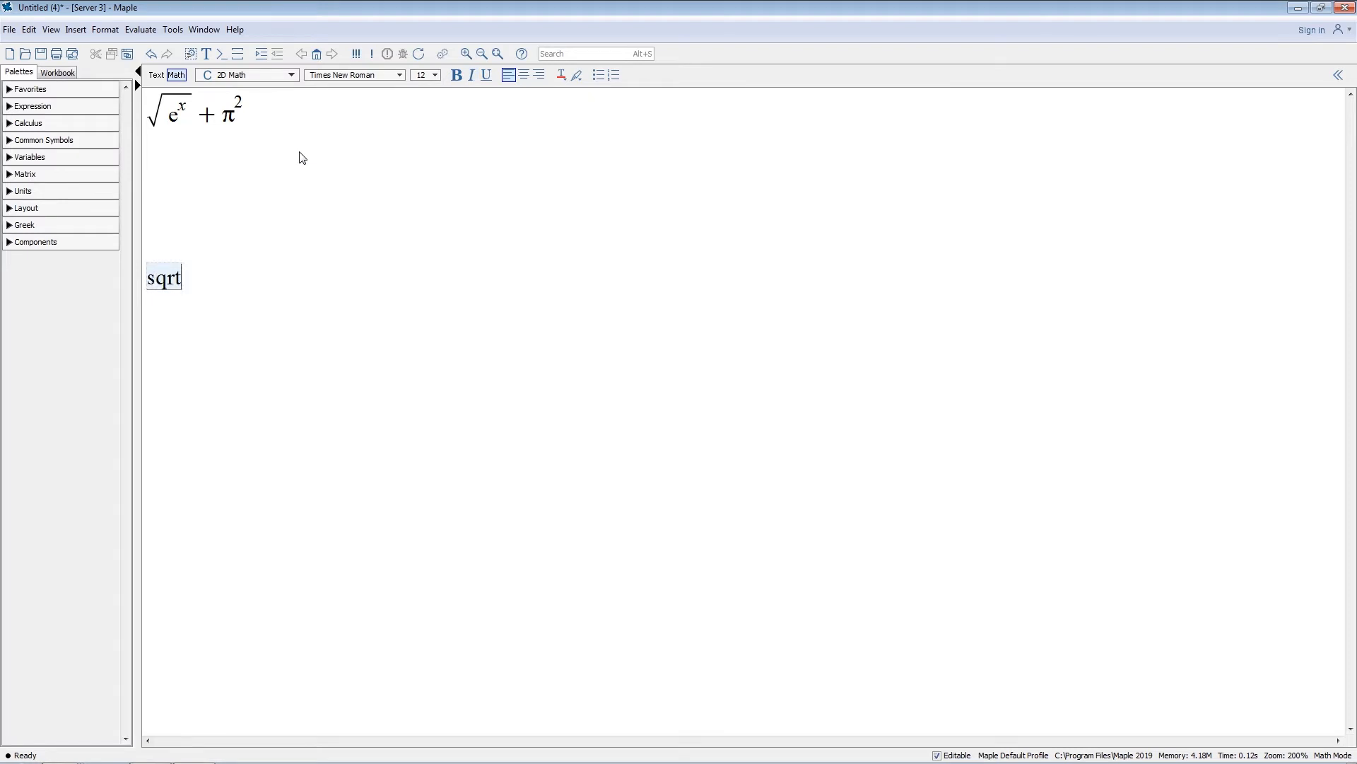
key(Escape)
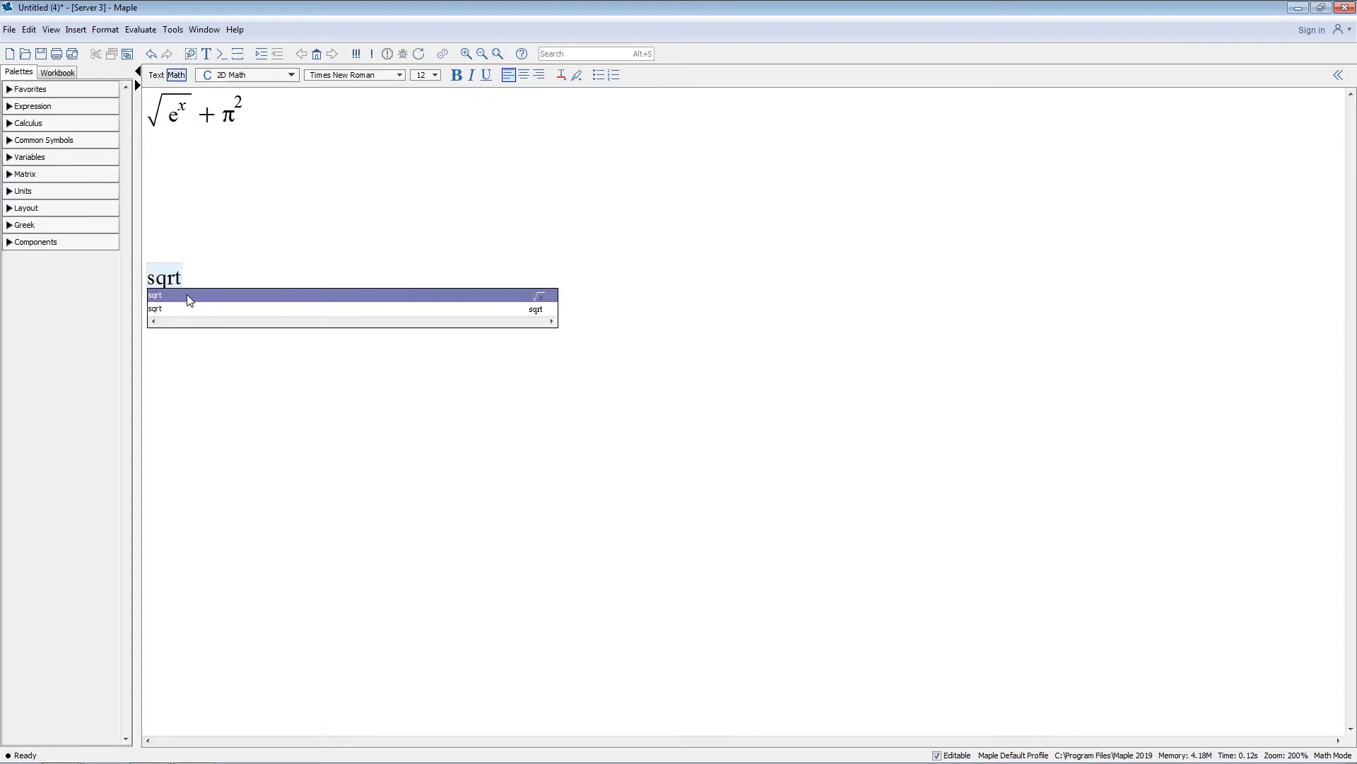
click(251, 301)
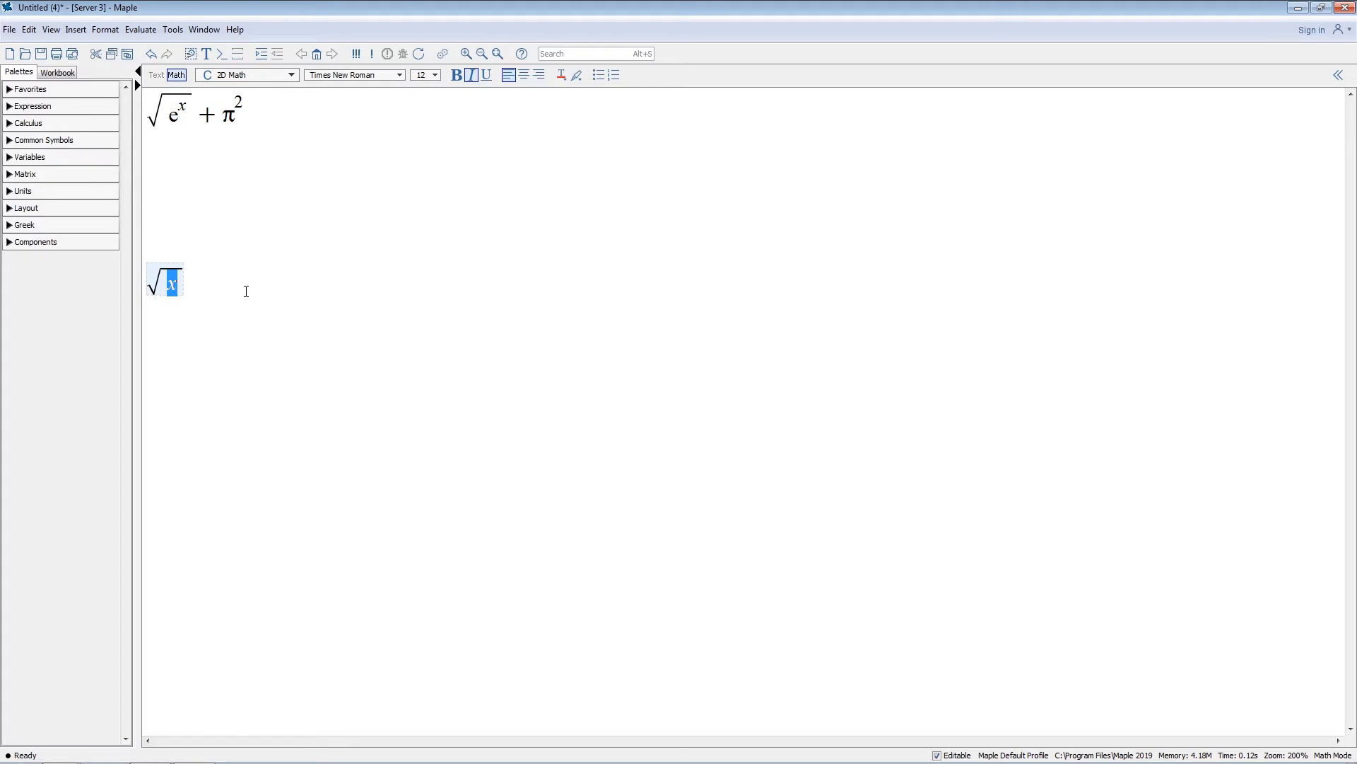
- Fill the square root with e^x, choosing the exponential e by command completion
text(e)
key(Escape)
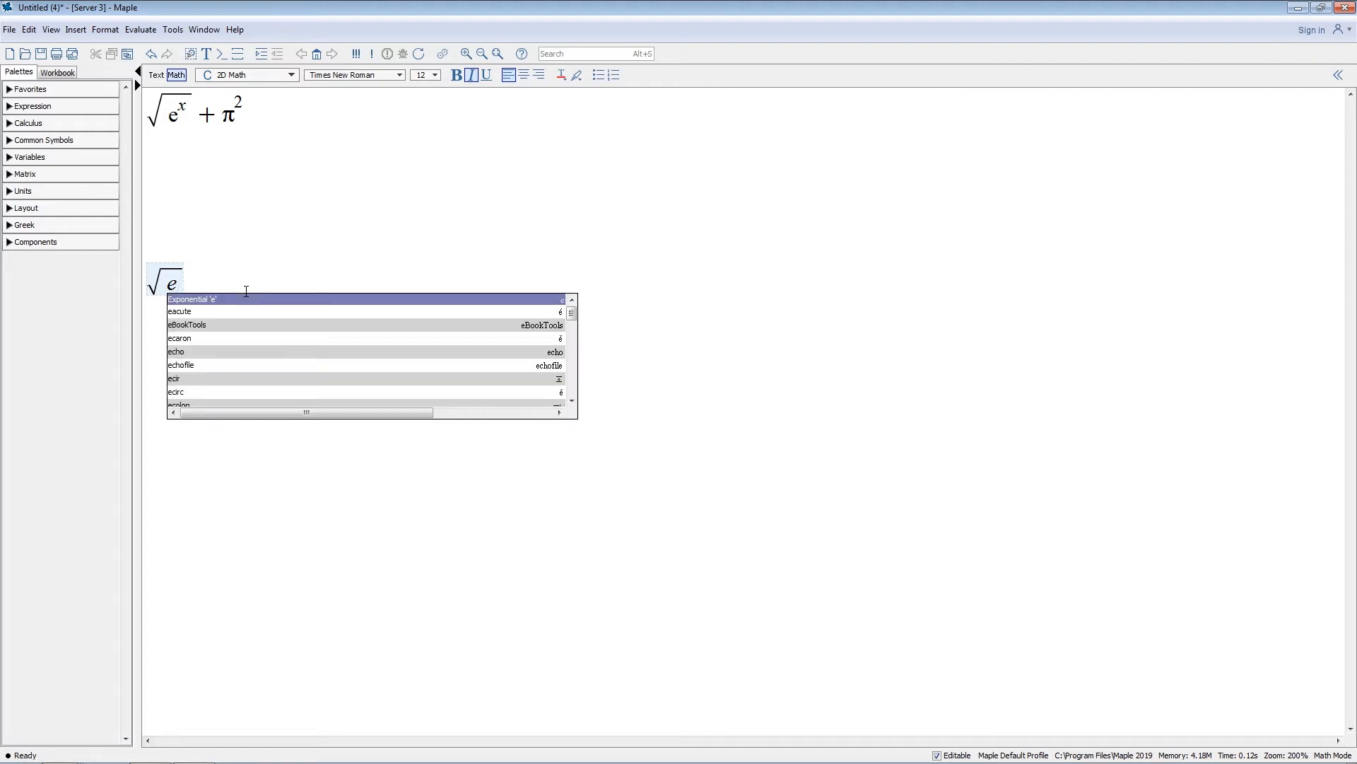
click(232, 297)
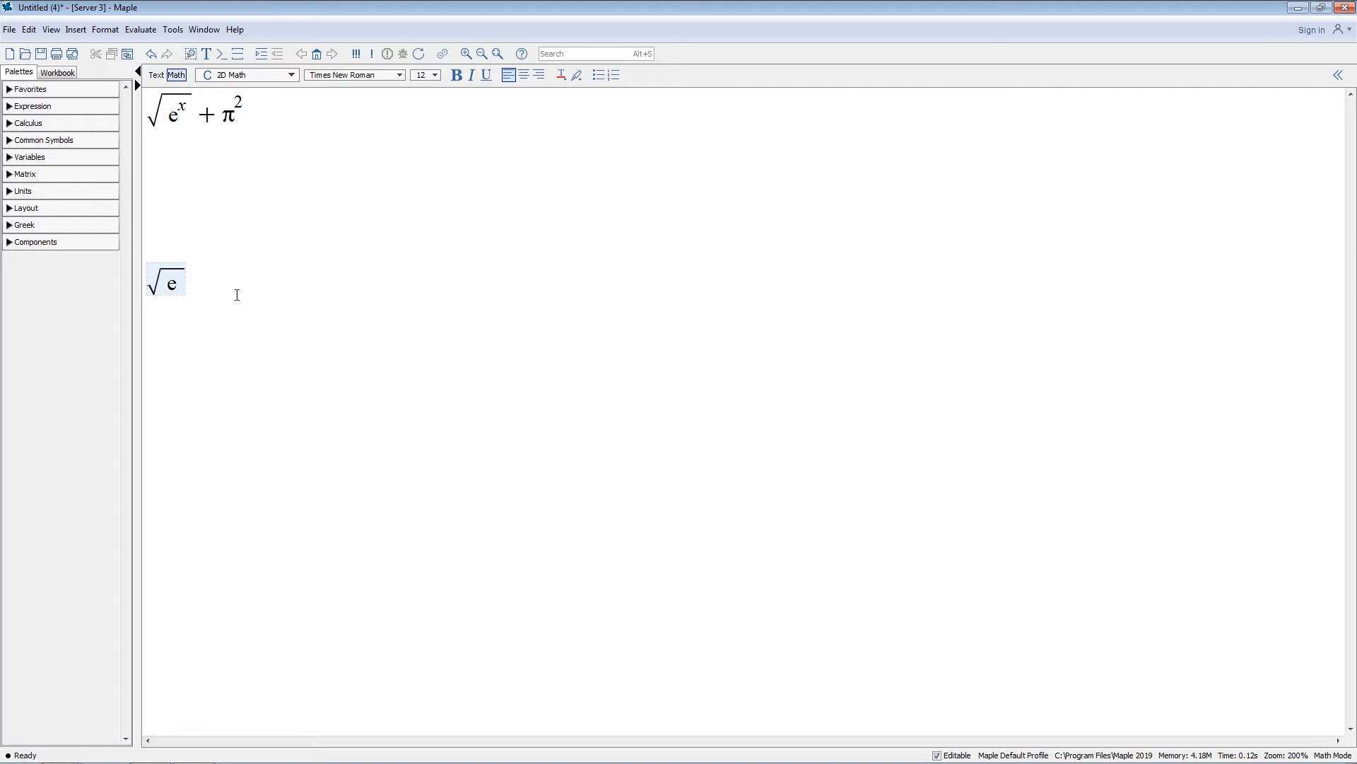
text(^x)
key(Right)
key(Right)
- Add π^2 after the square root, getting the constant by command completion of Pi
text(+ )
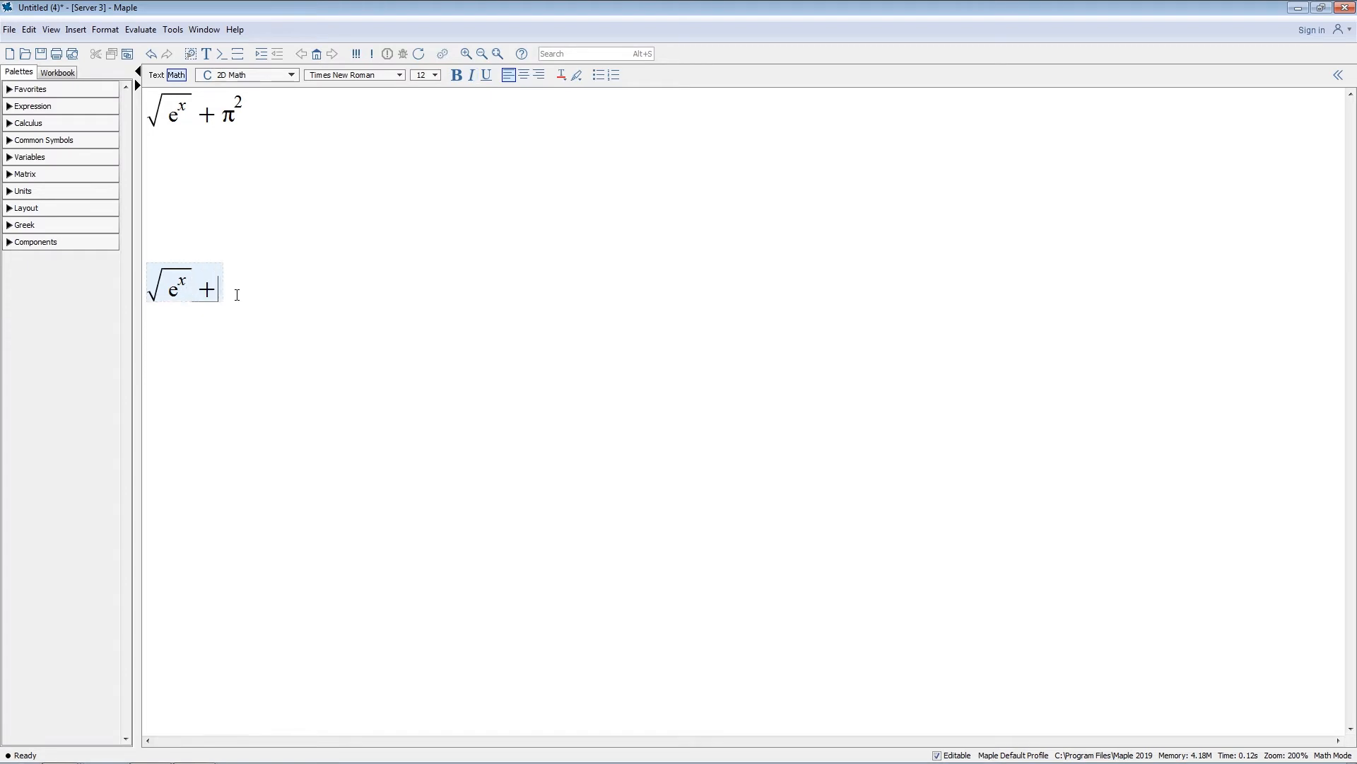
text(Pi)
key(Escape)
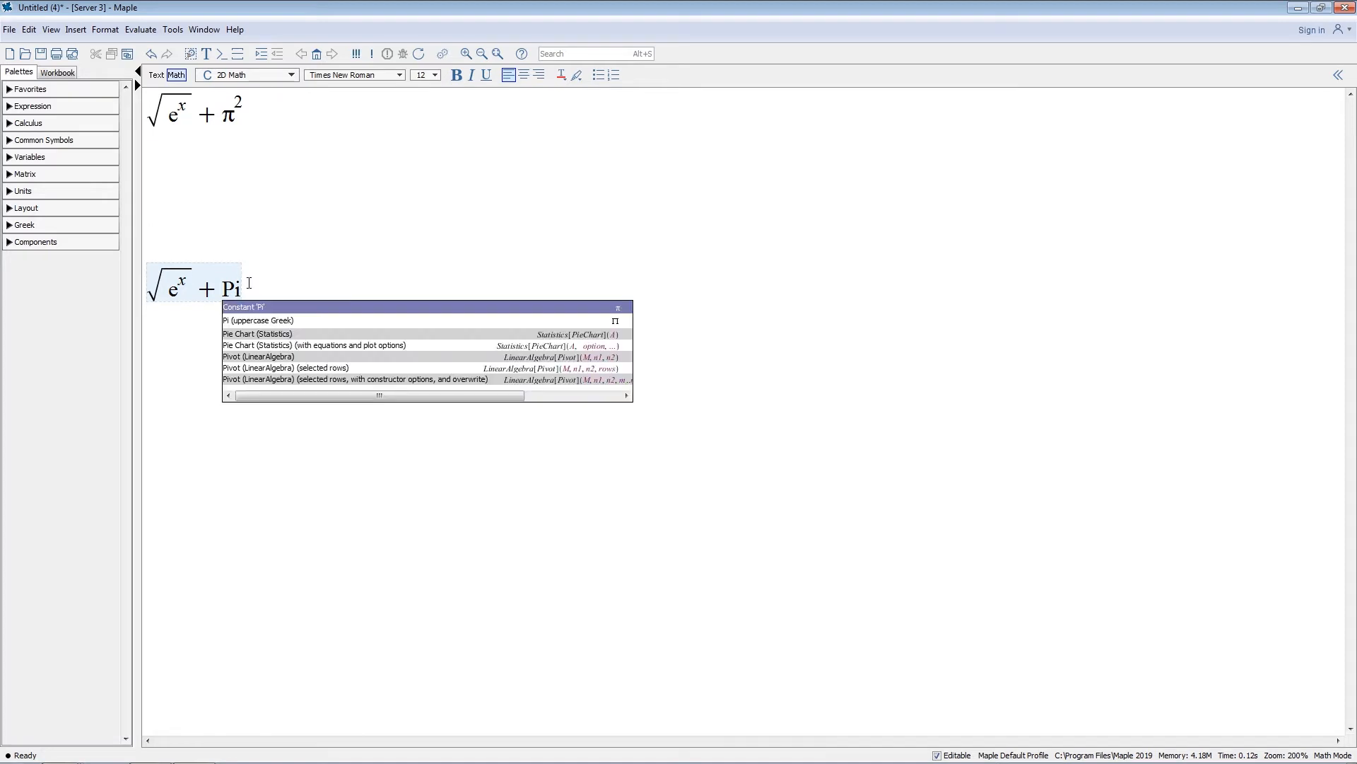
click(290, 310)
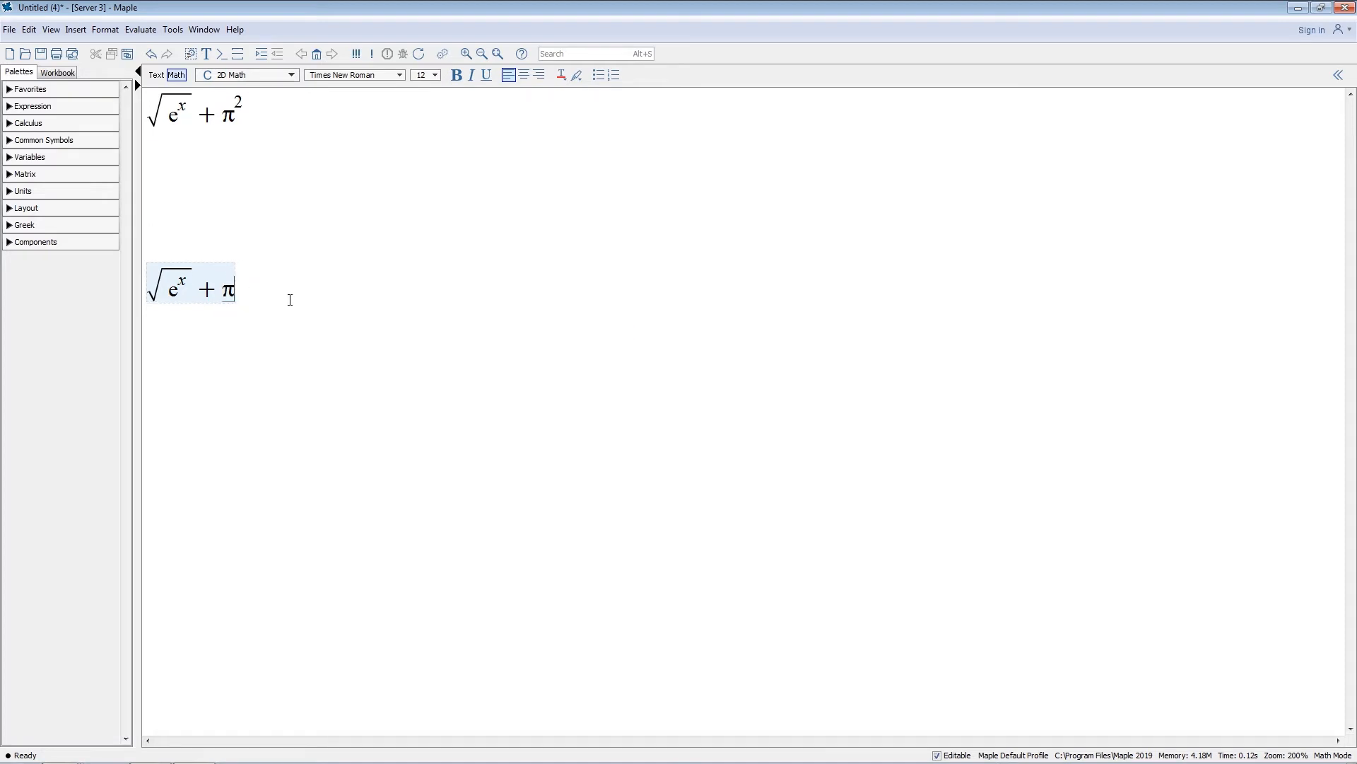
text(^2)
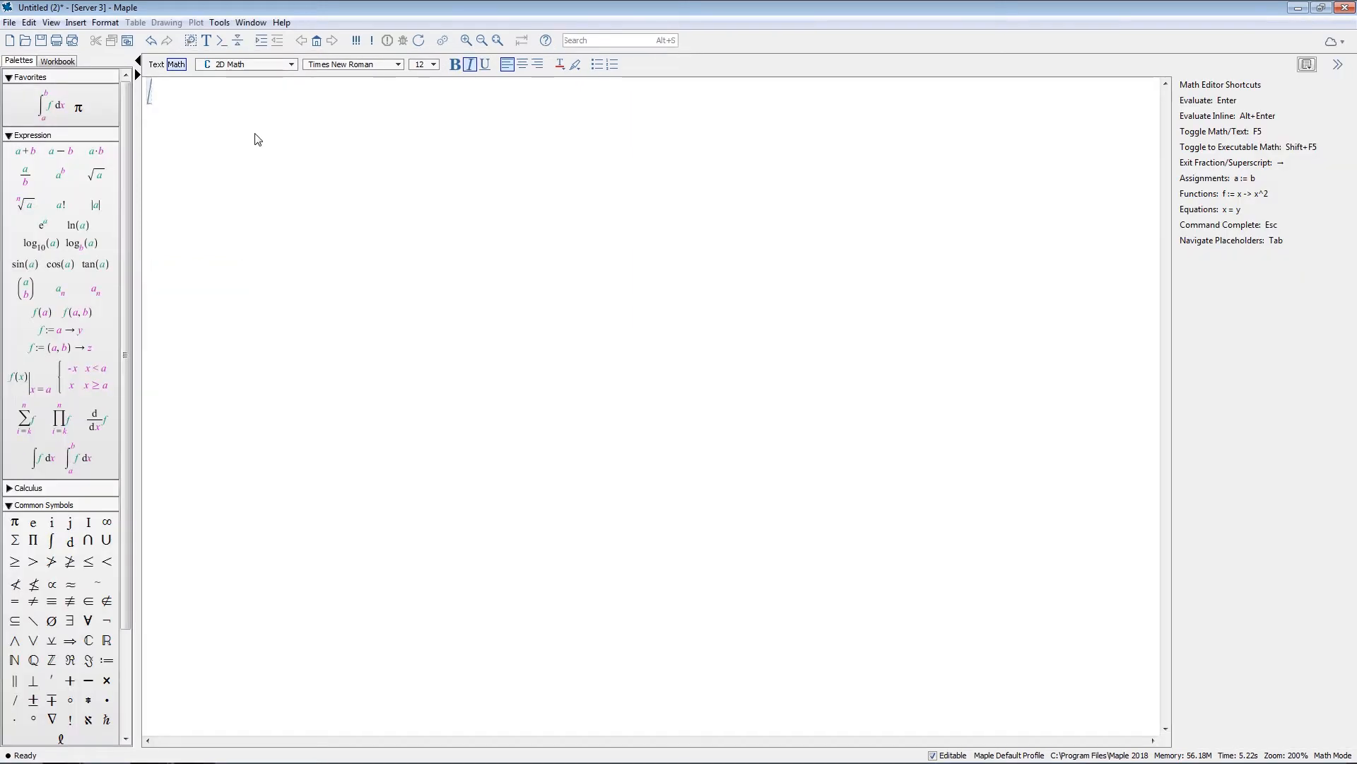
- Enter the differential equation y'' + y' + y = 0 in prime notation and start Solve DE Interactively on it
text(y''+)
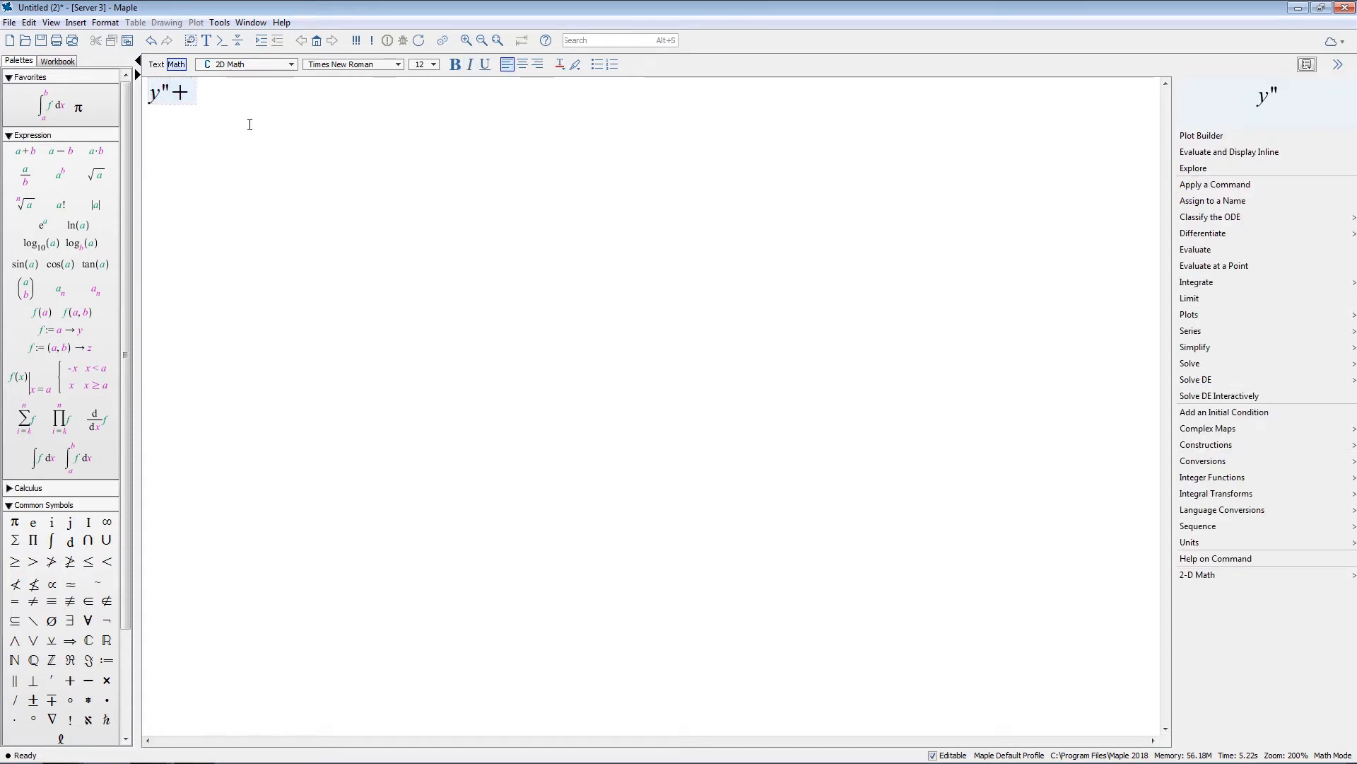
text(y'+y=0)
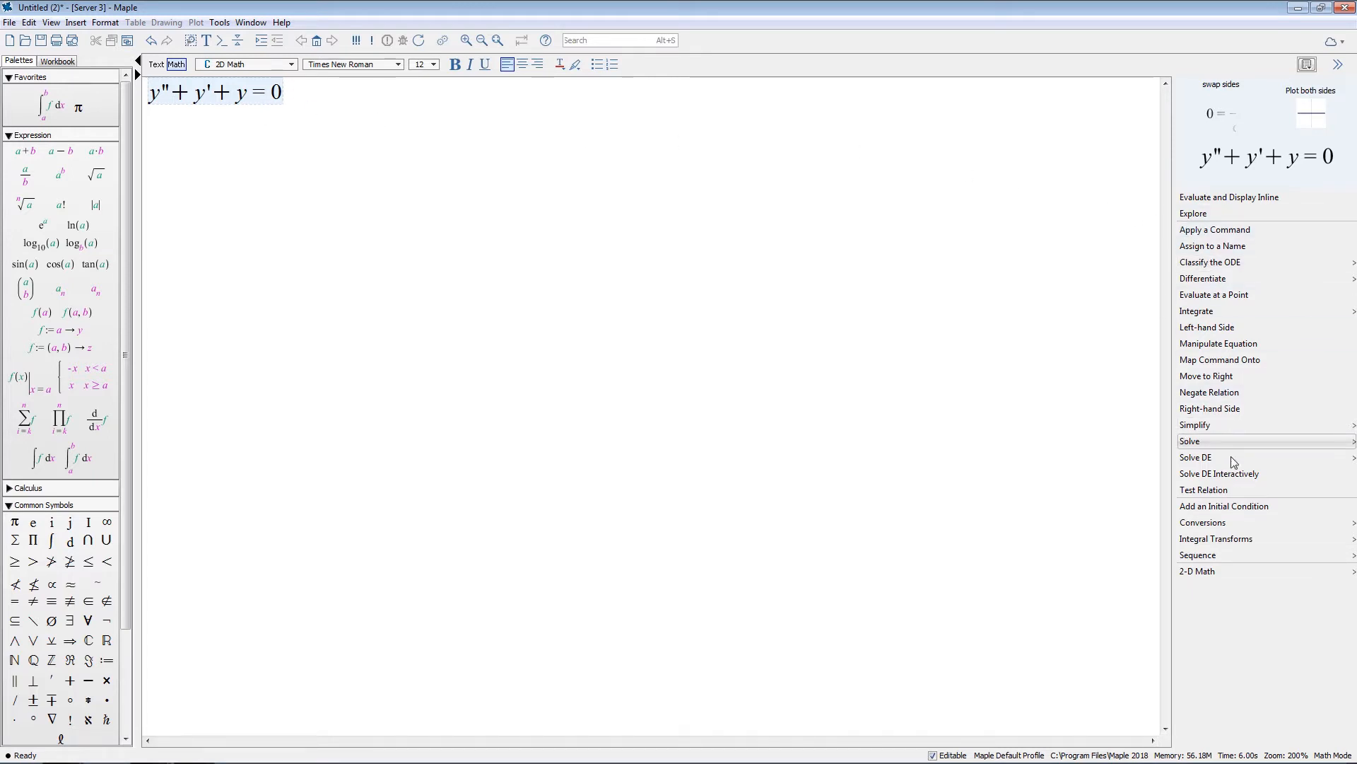
click(1208, 478)
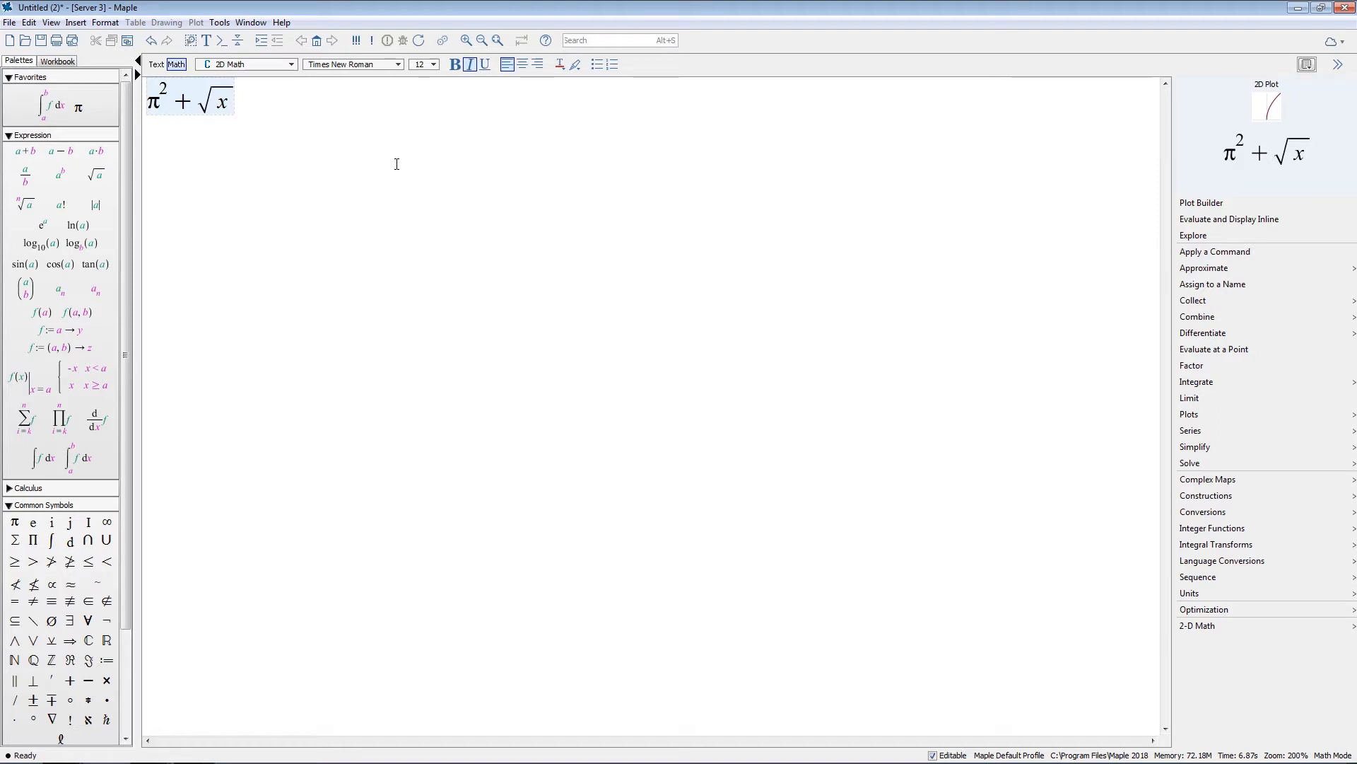
- Evaluate π^2 + √x and multiply the result by x^2 on the following line, referring to it by equation label 1
key(Return)
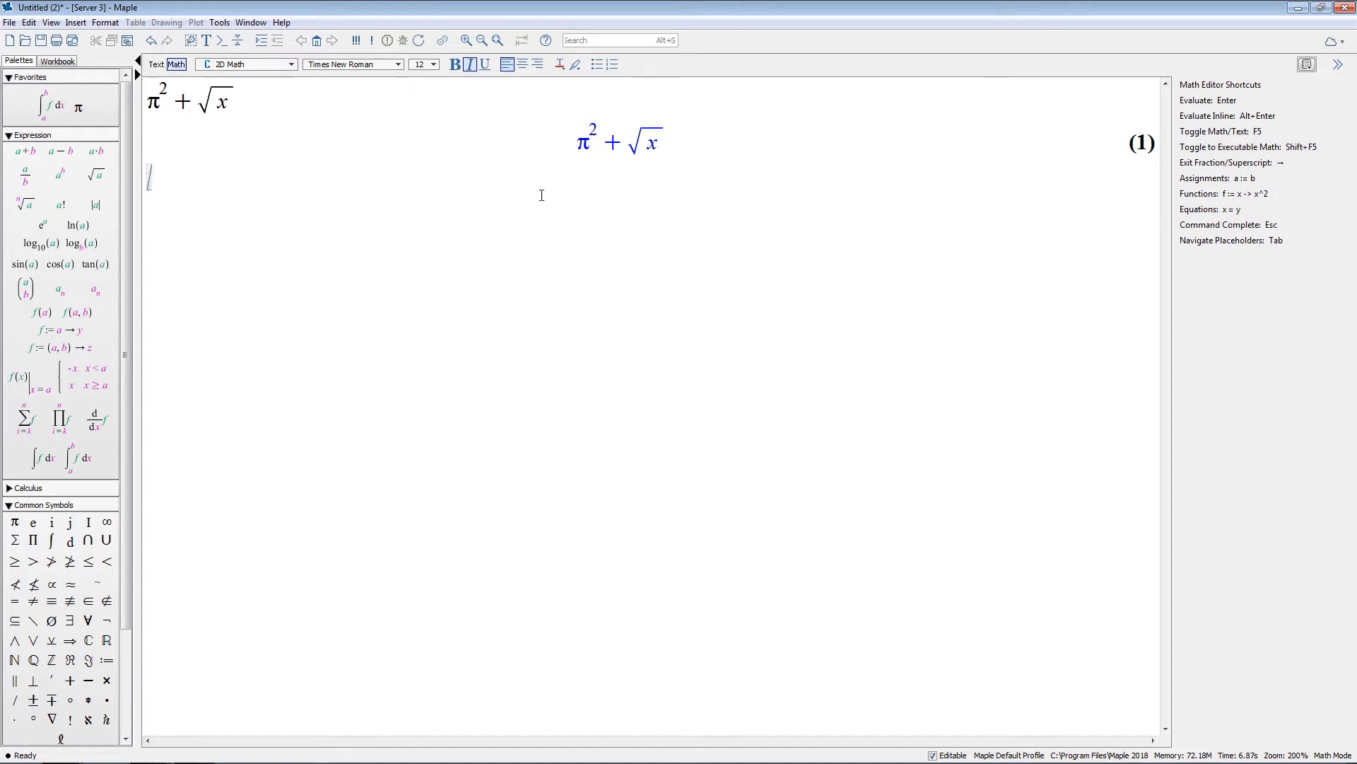
key(ctrl+l)
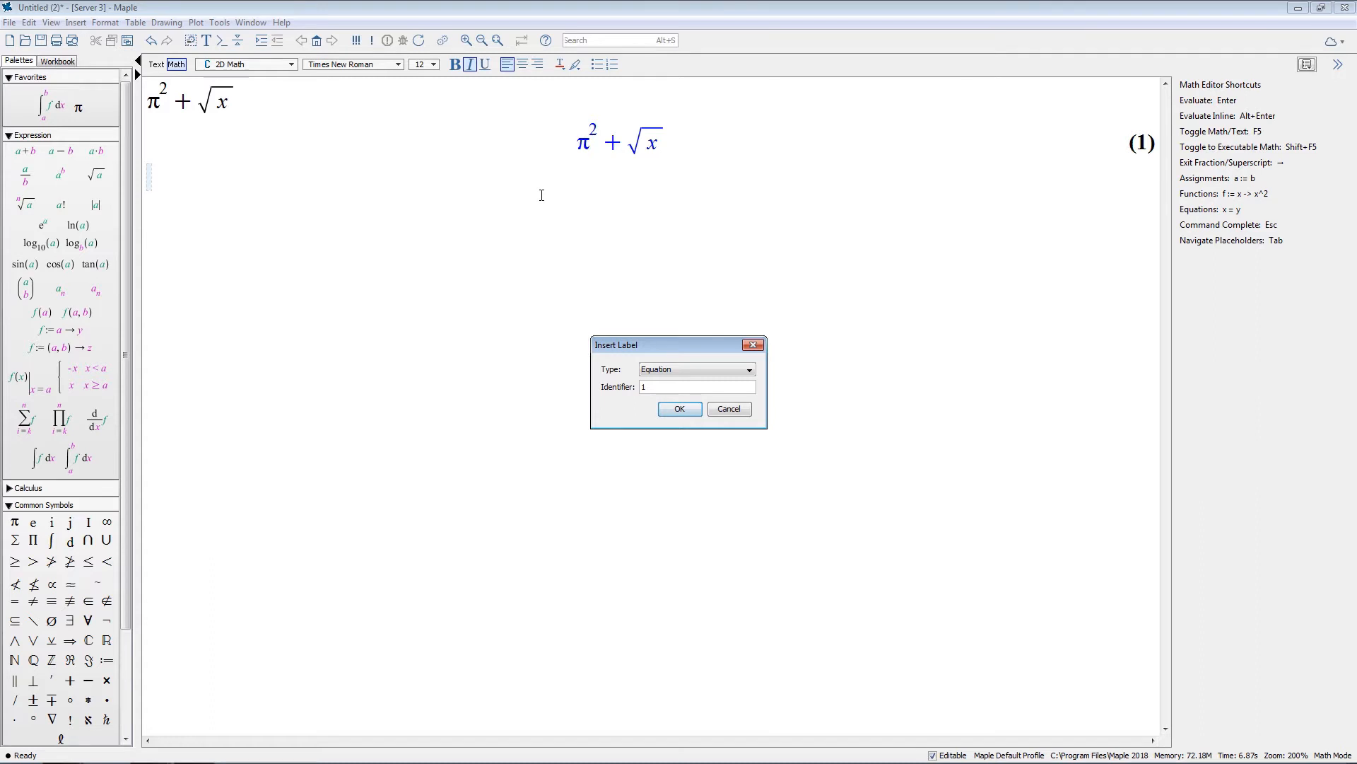
key(Return)
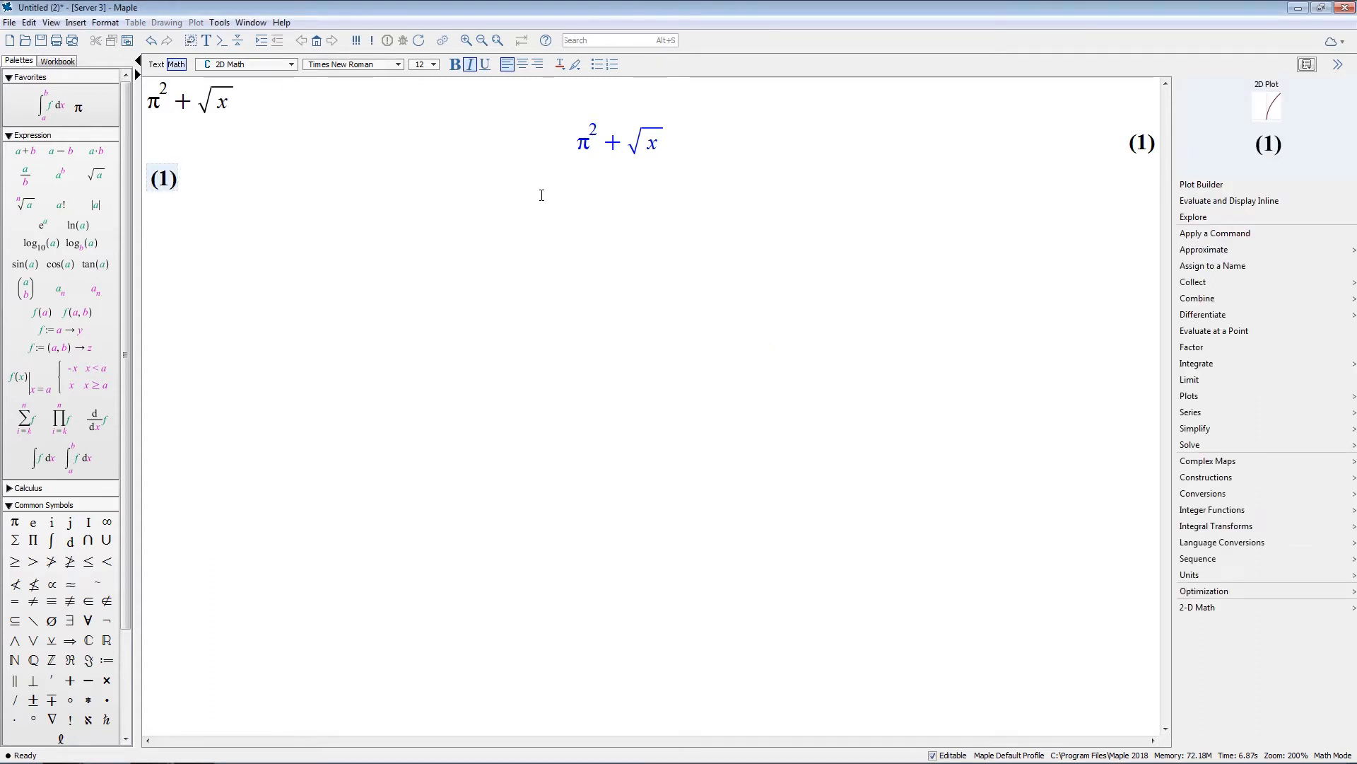
text(*)
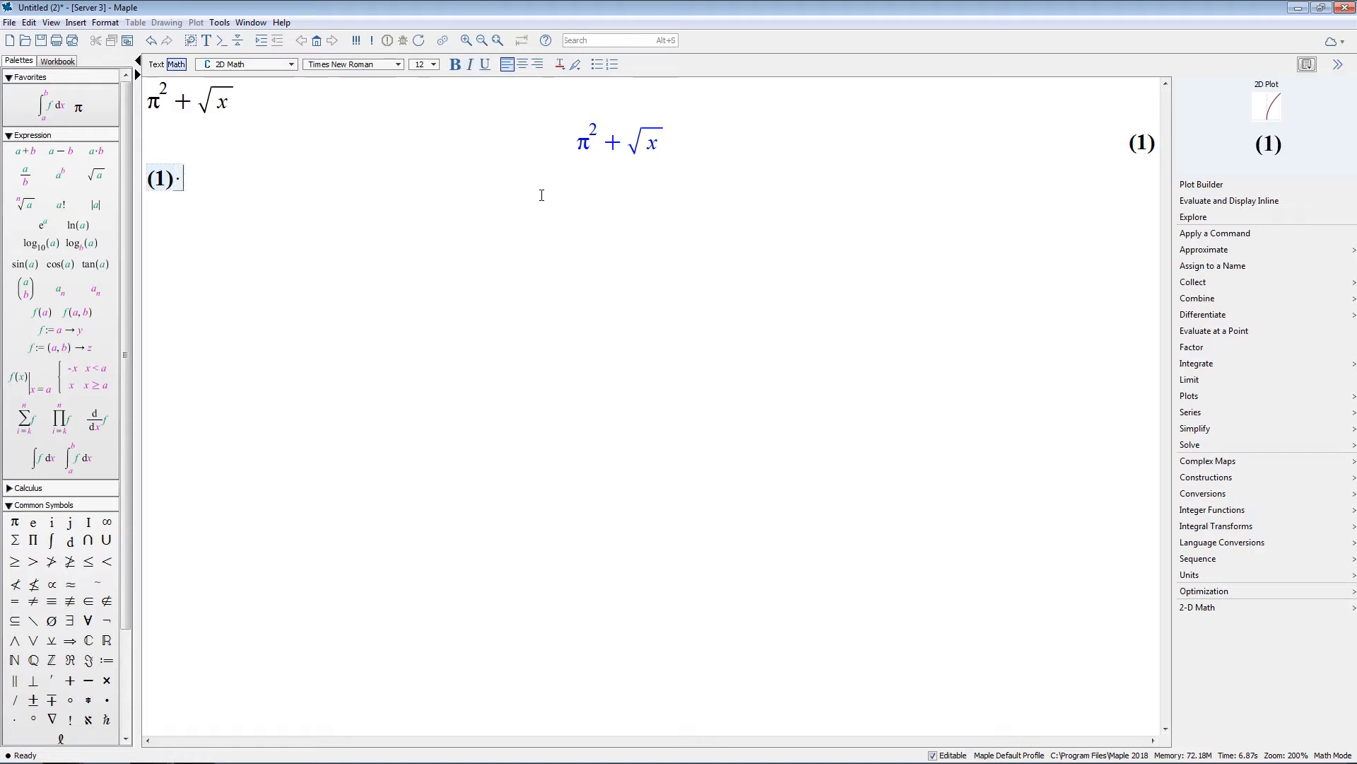
text(x^2)
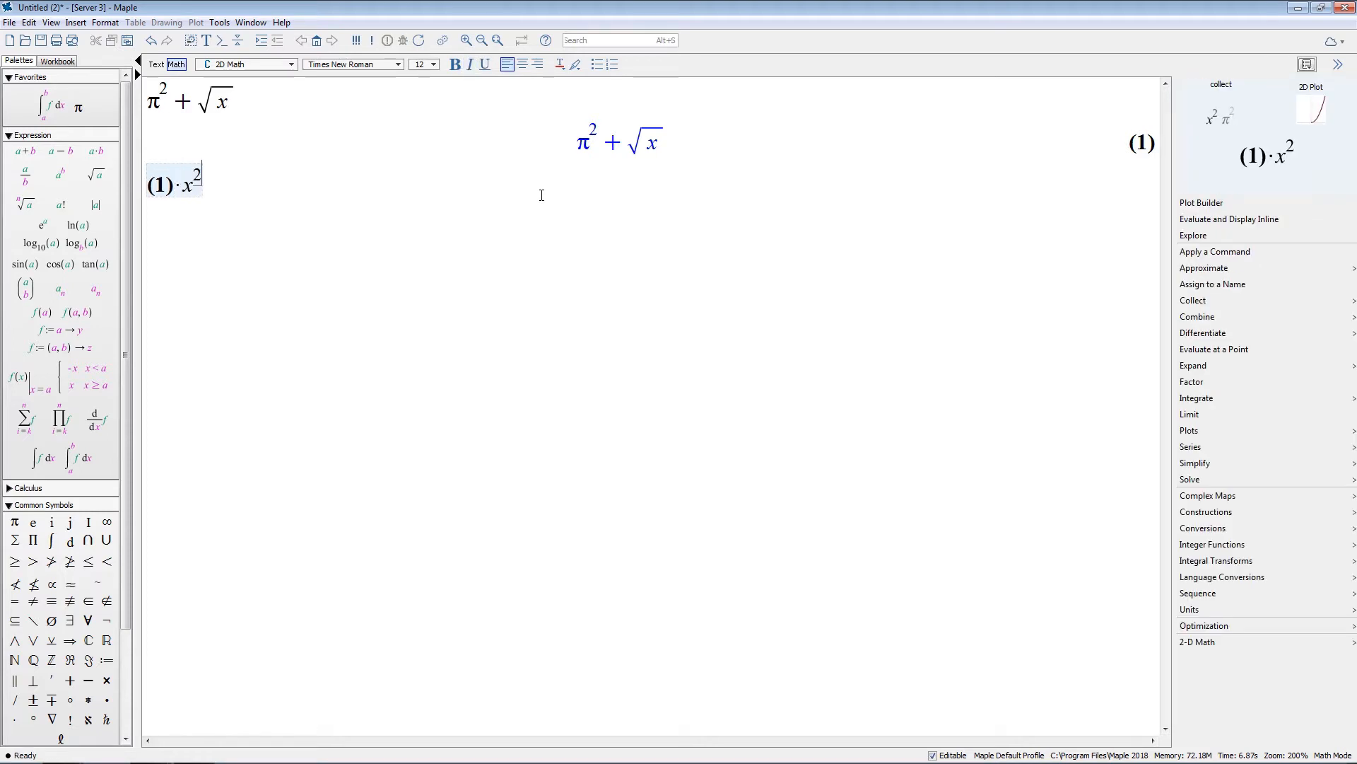
key(Return)
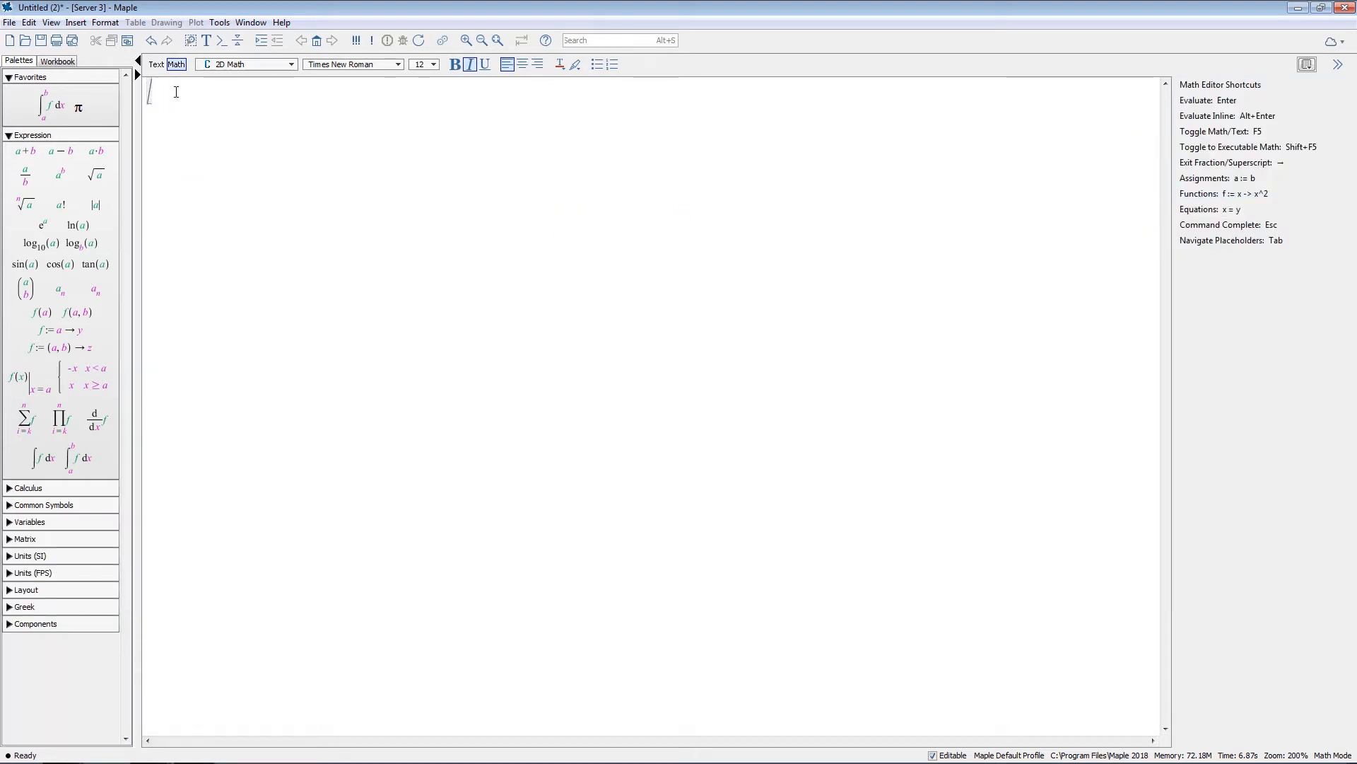
- Assign the value 1 to x and the value 2 to y on separate lines
text(x := 1)
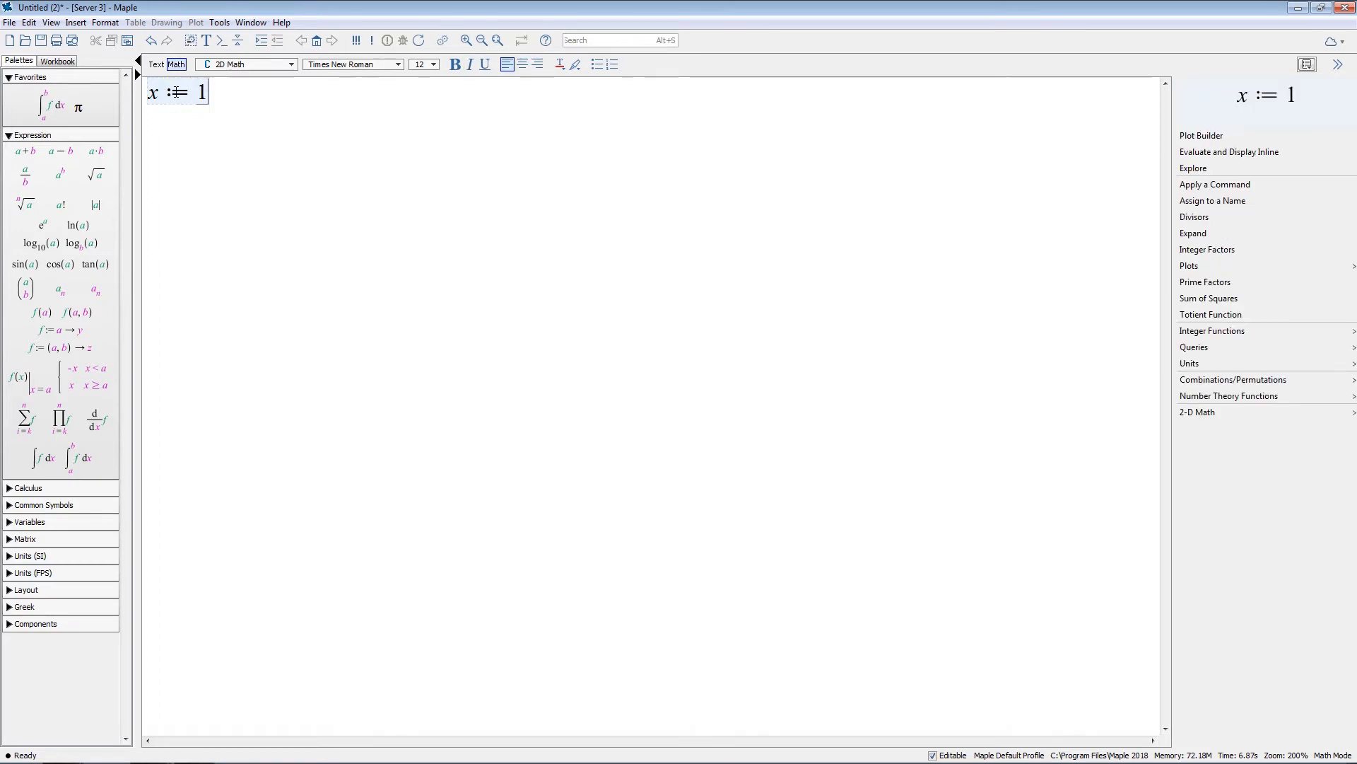
key(Return)
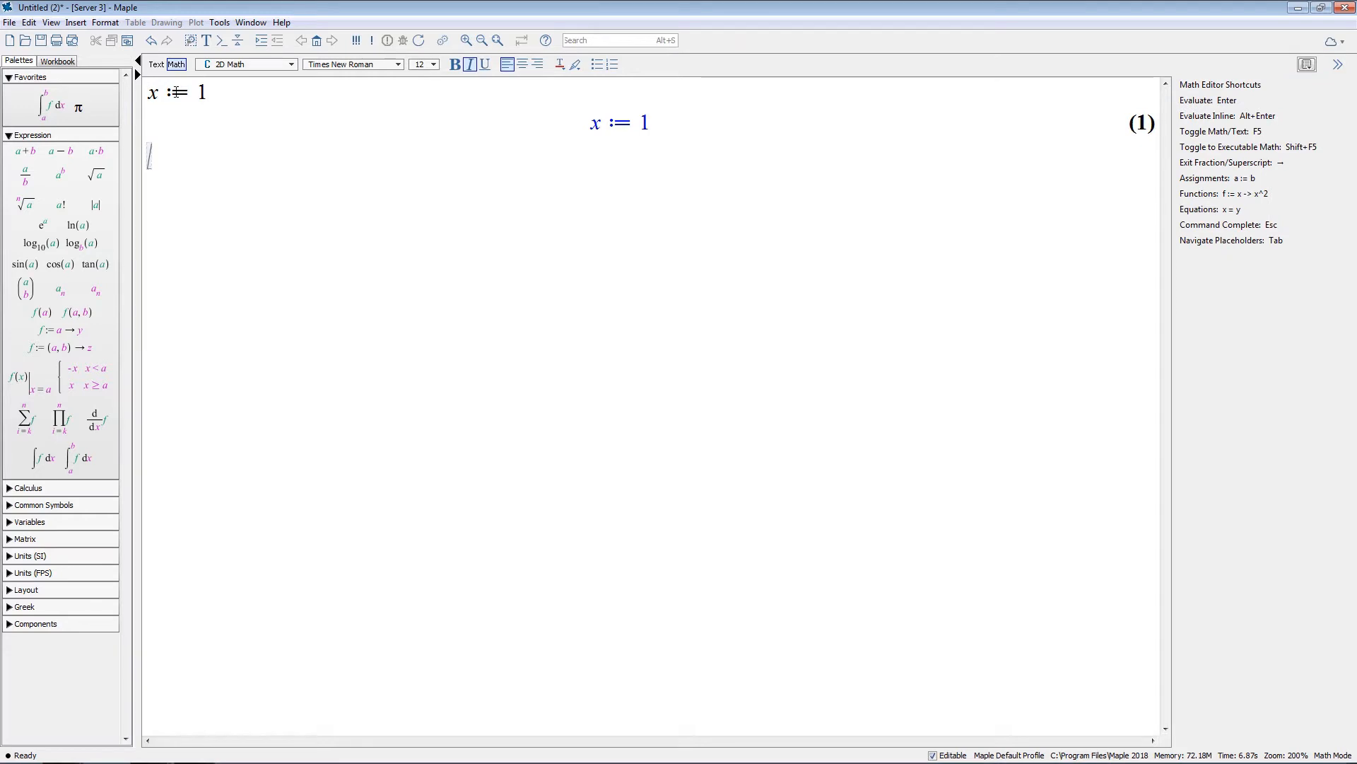
text(y:=2)
key(Return)
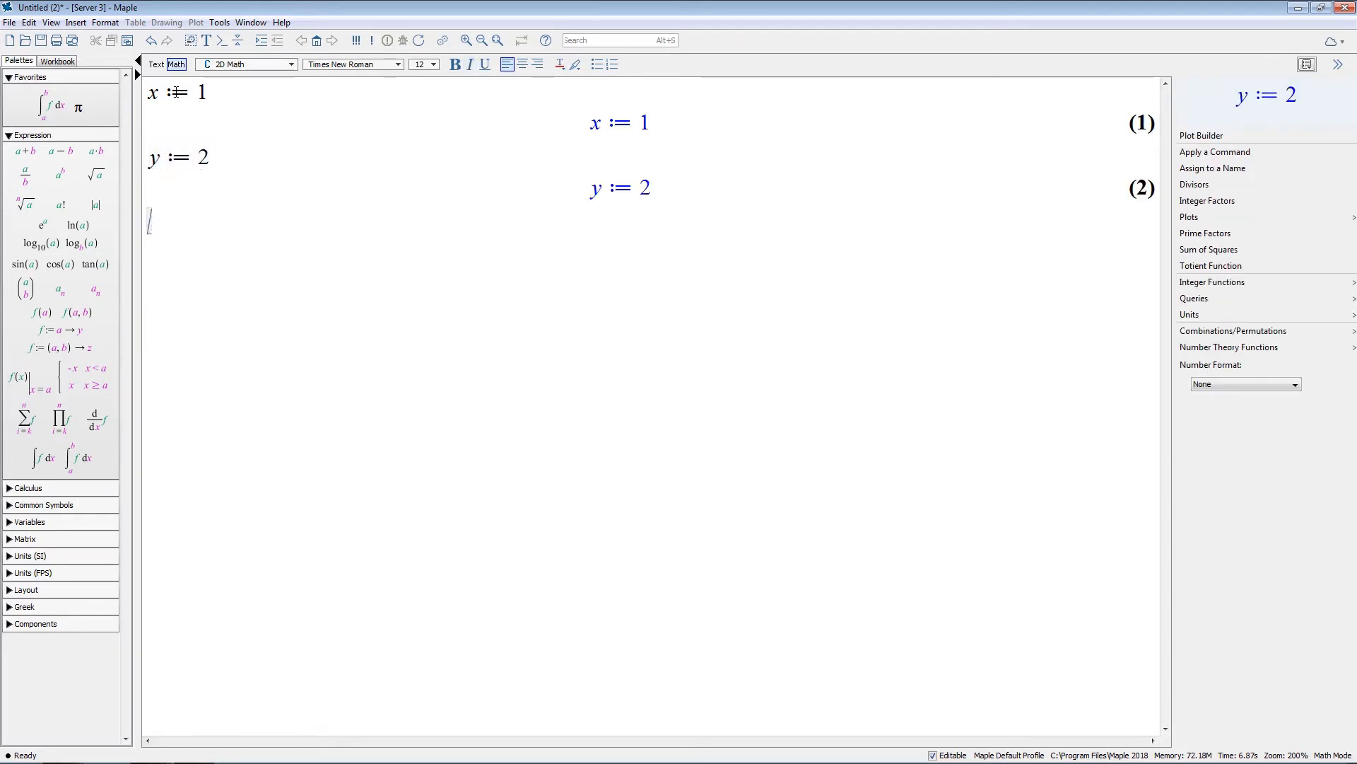
- Define z as the function w → w^2 with arrow notation
text(z)
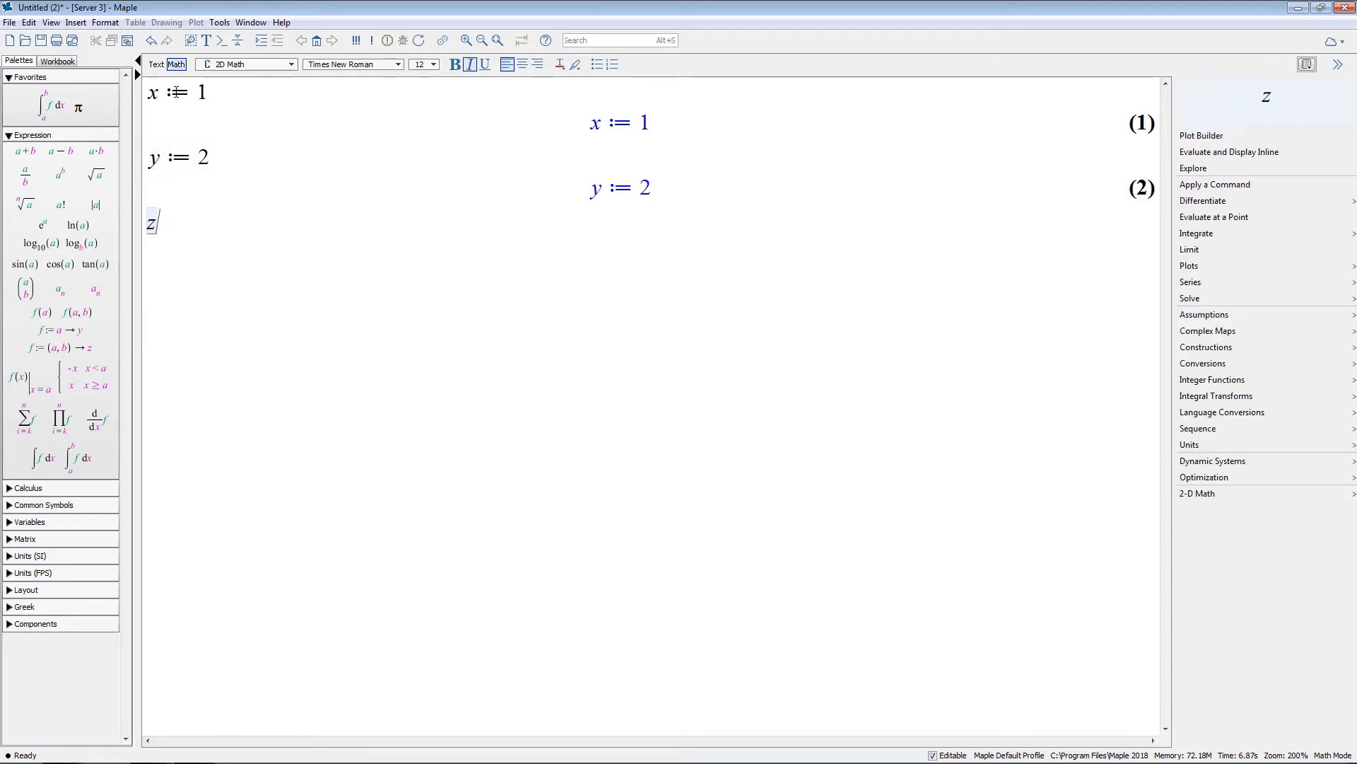
text(:=)
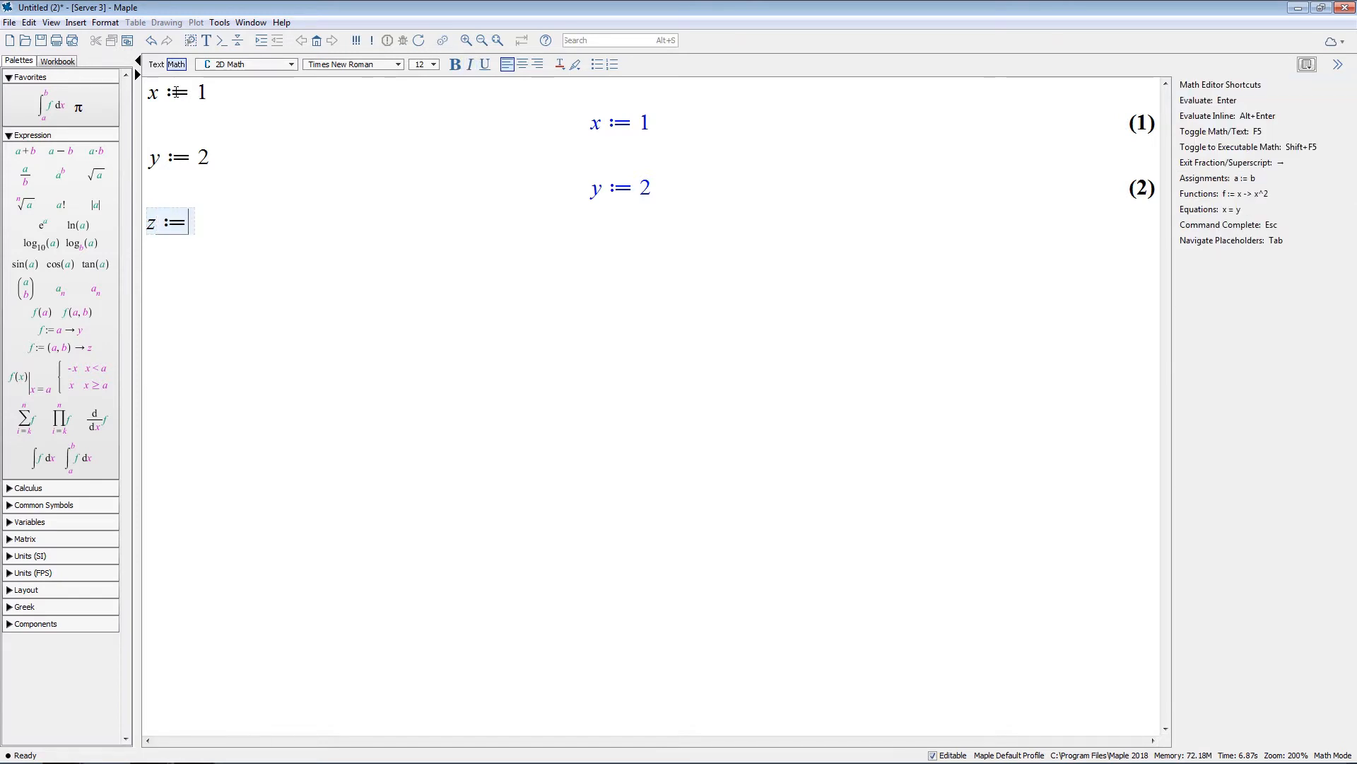
text(w)
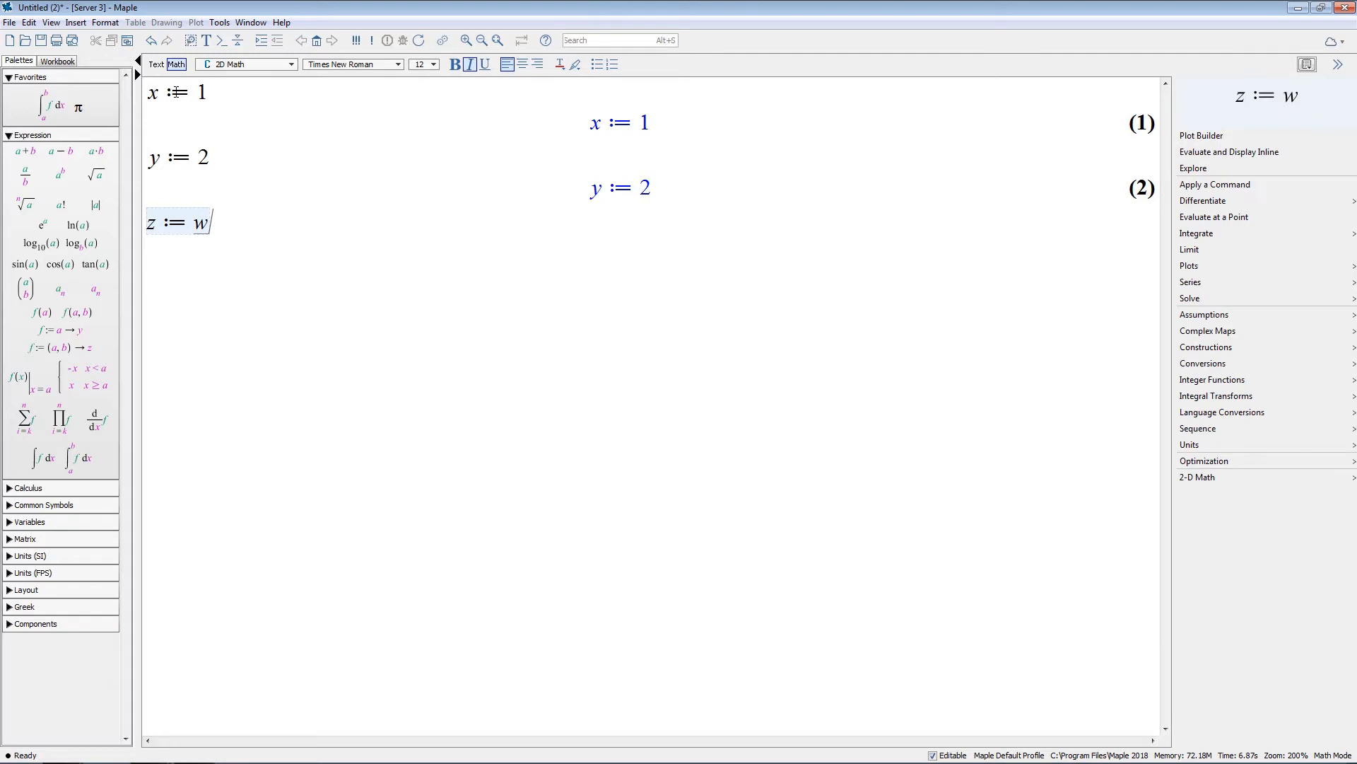
text(->)
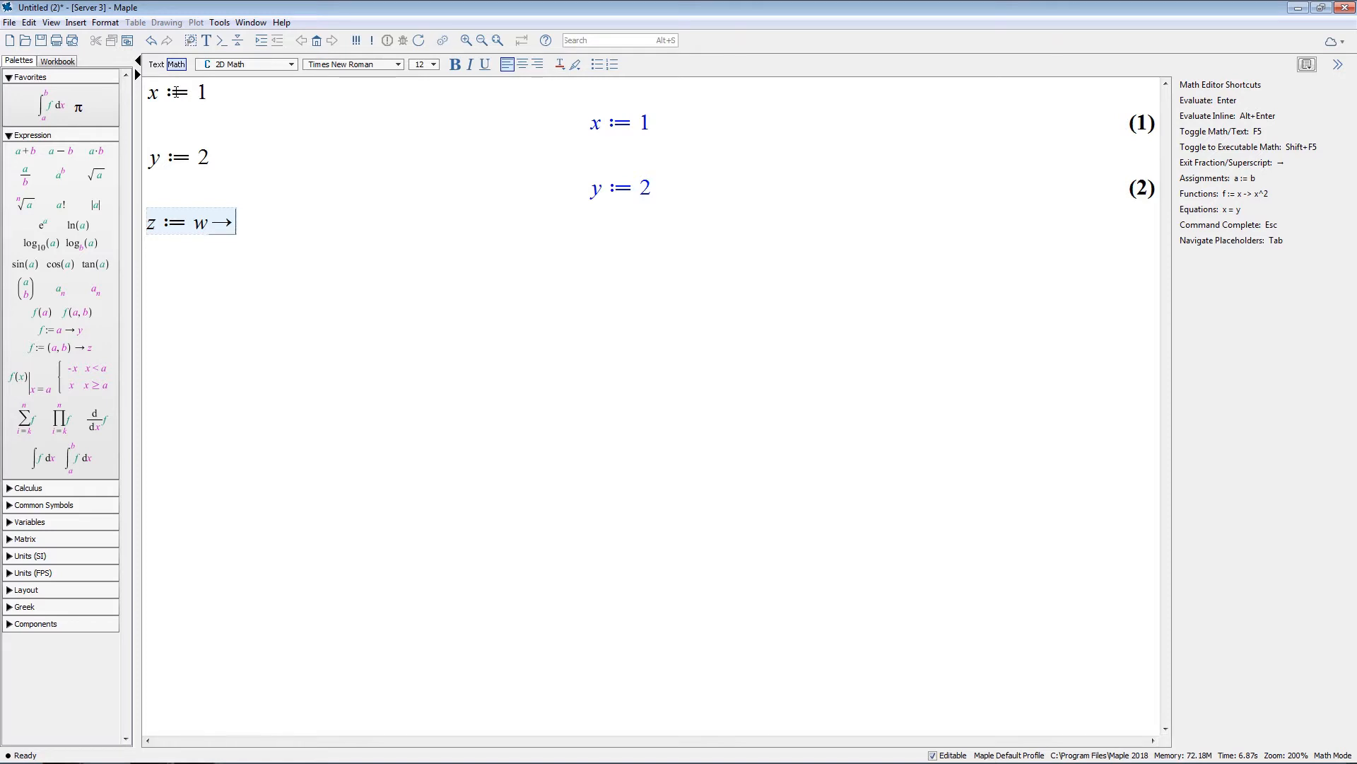
text(w^2)
key(Return)
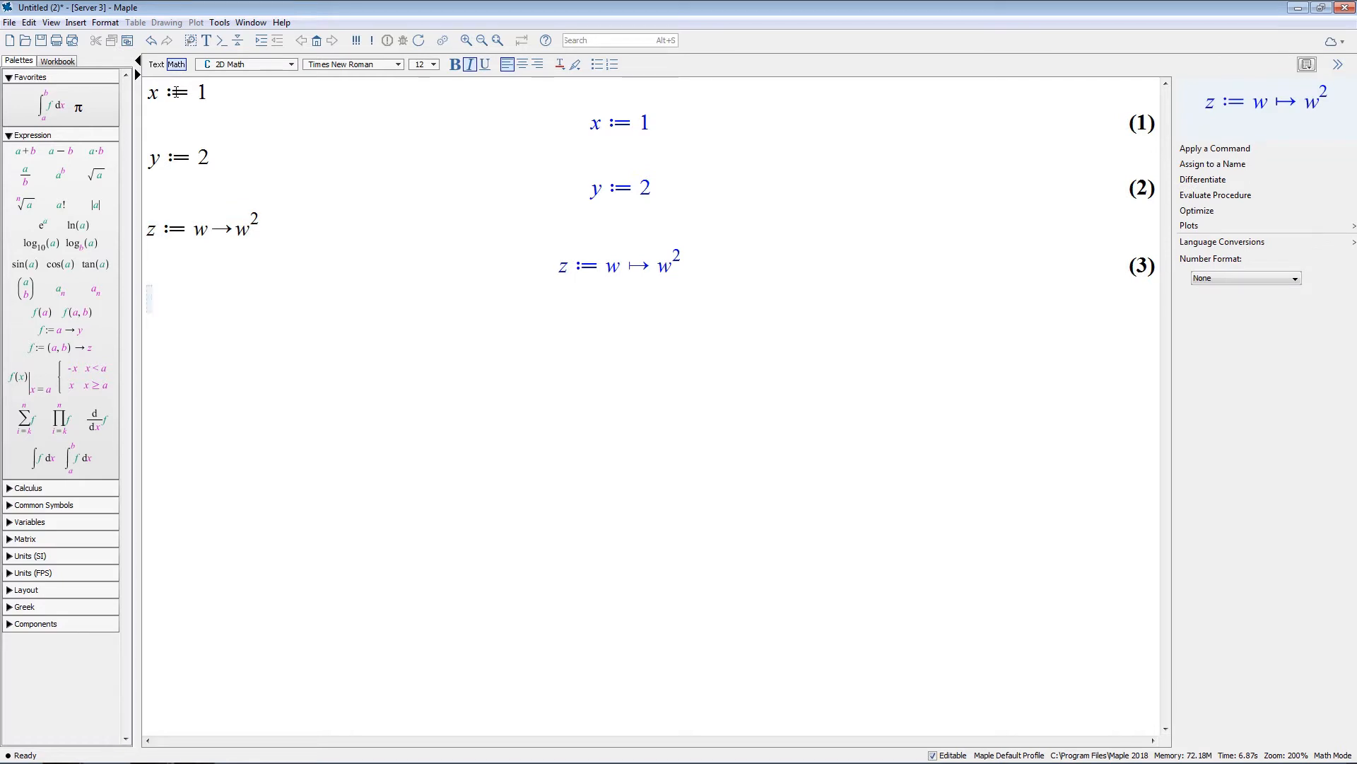
- Evaluate the function z at 2 and expand the Variables palette
text(z(2))
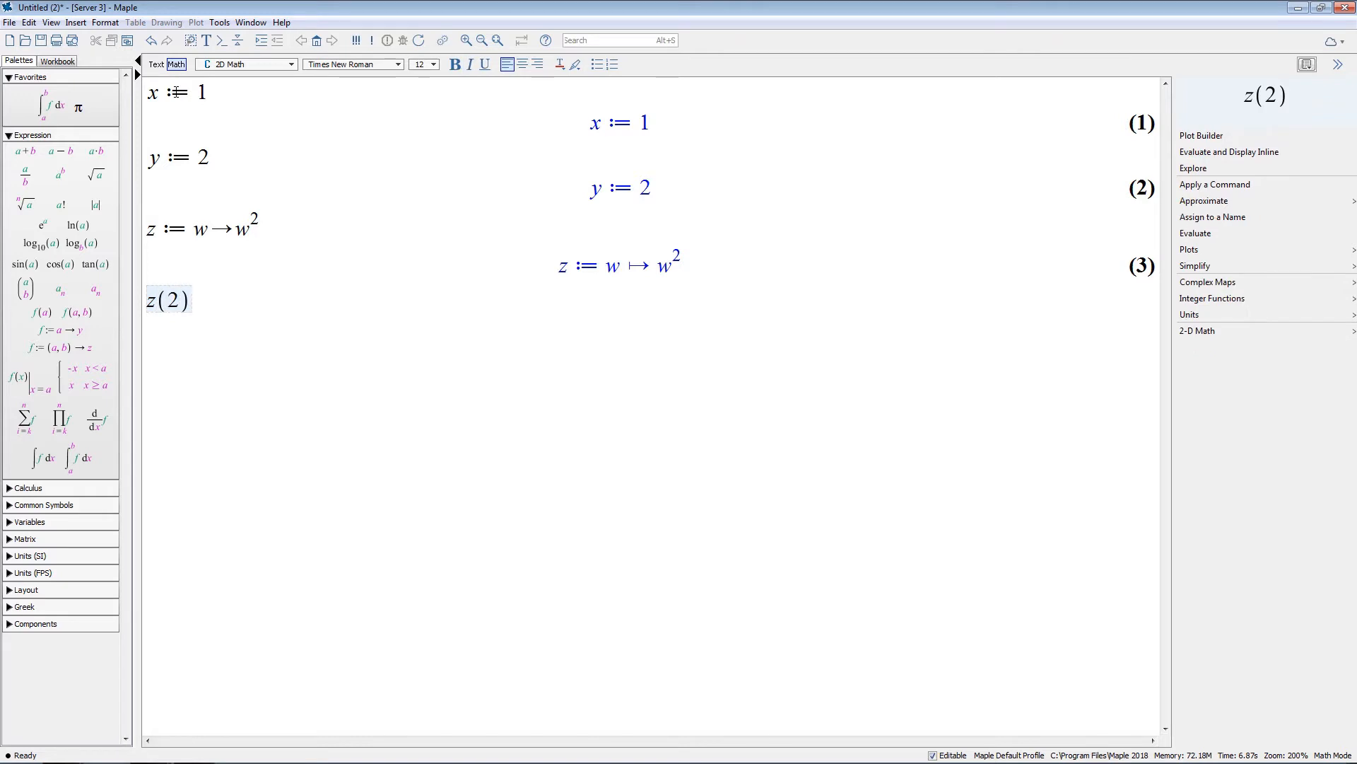
key(Return)
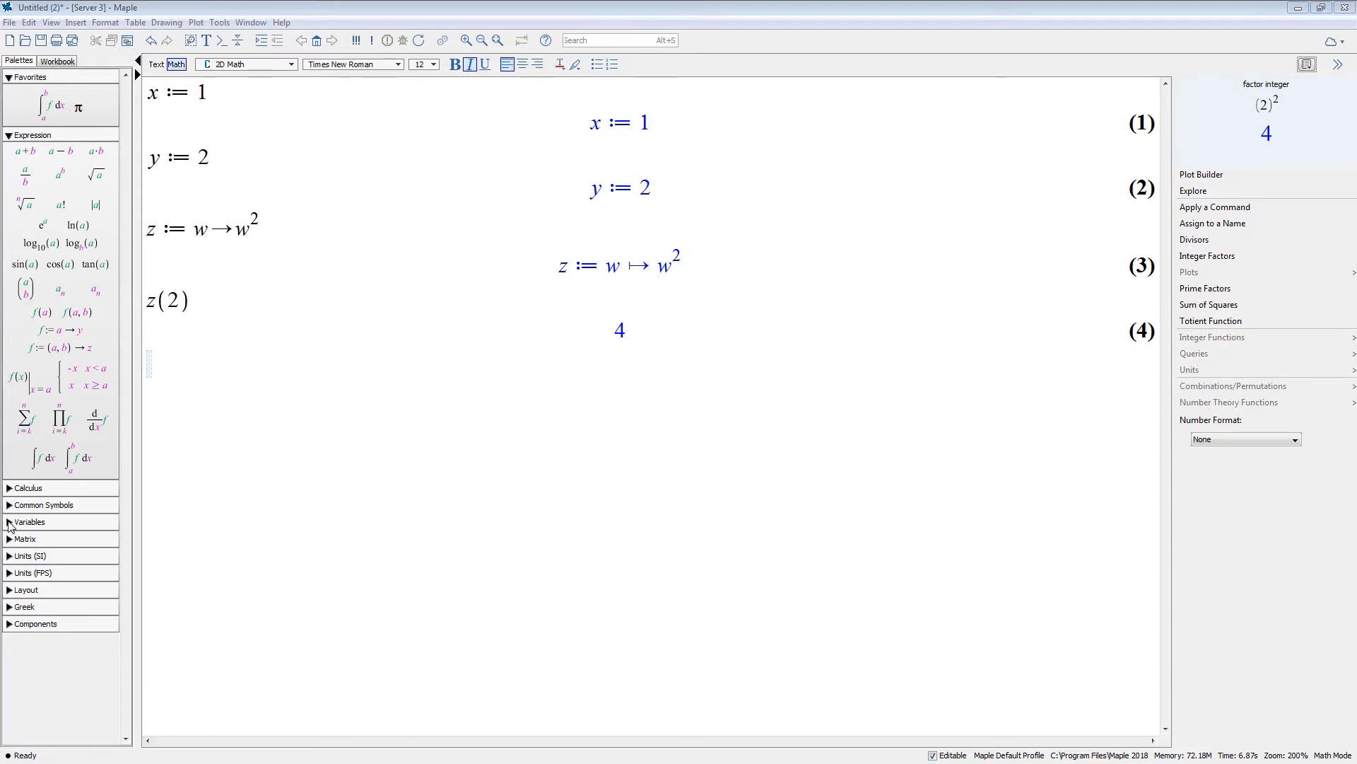
click(10, 523)
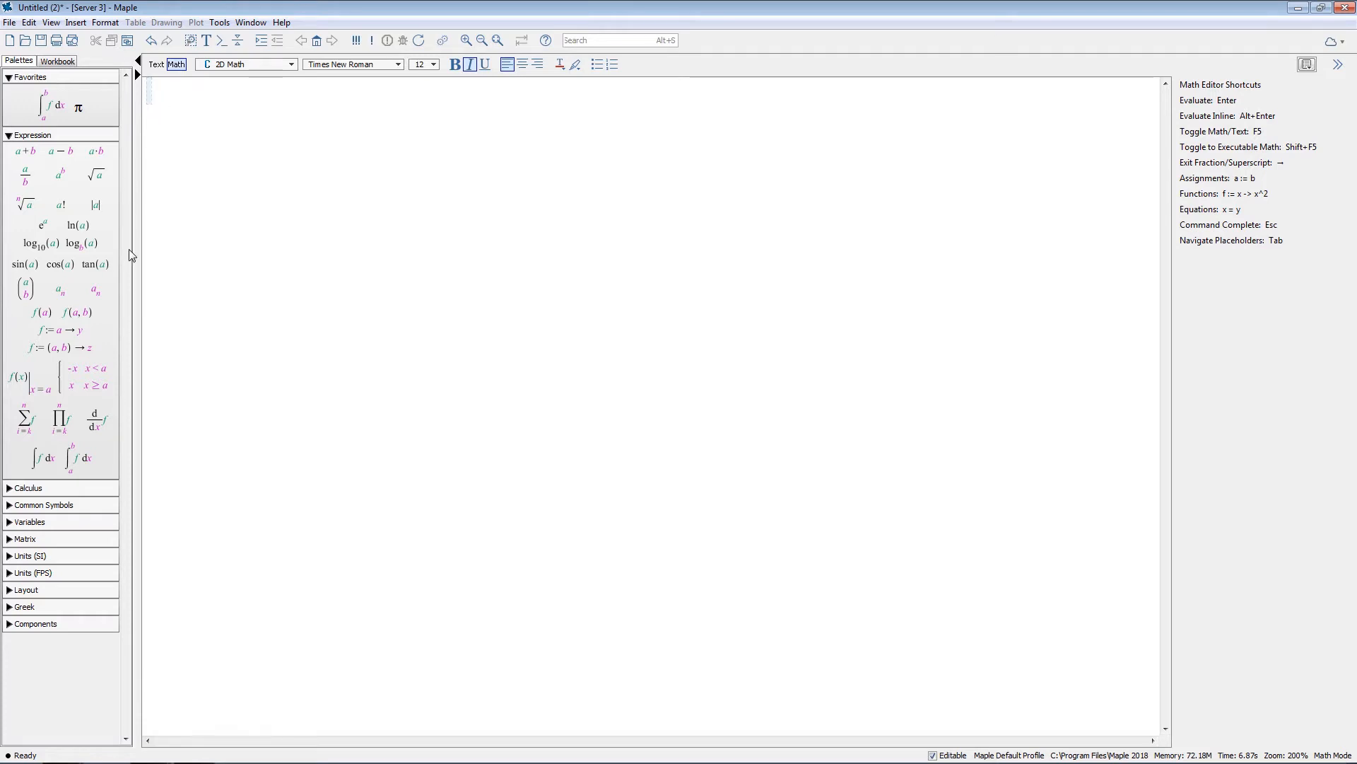
- Insert an indefinite integral of x^3 + x^2 + x with respect to x and evaluate it inline
click(42, 461)
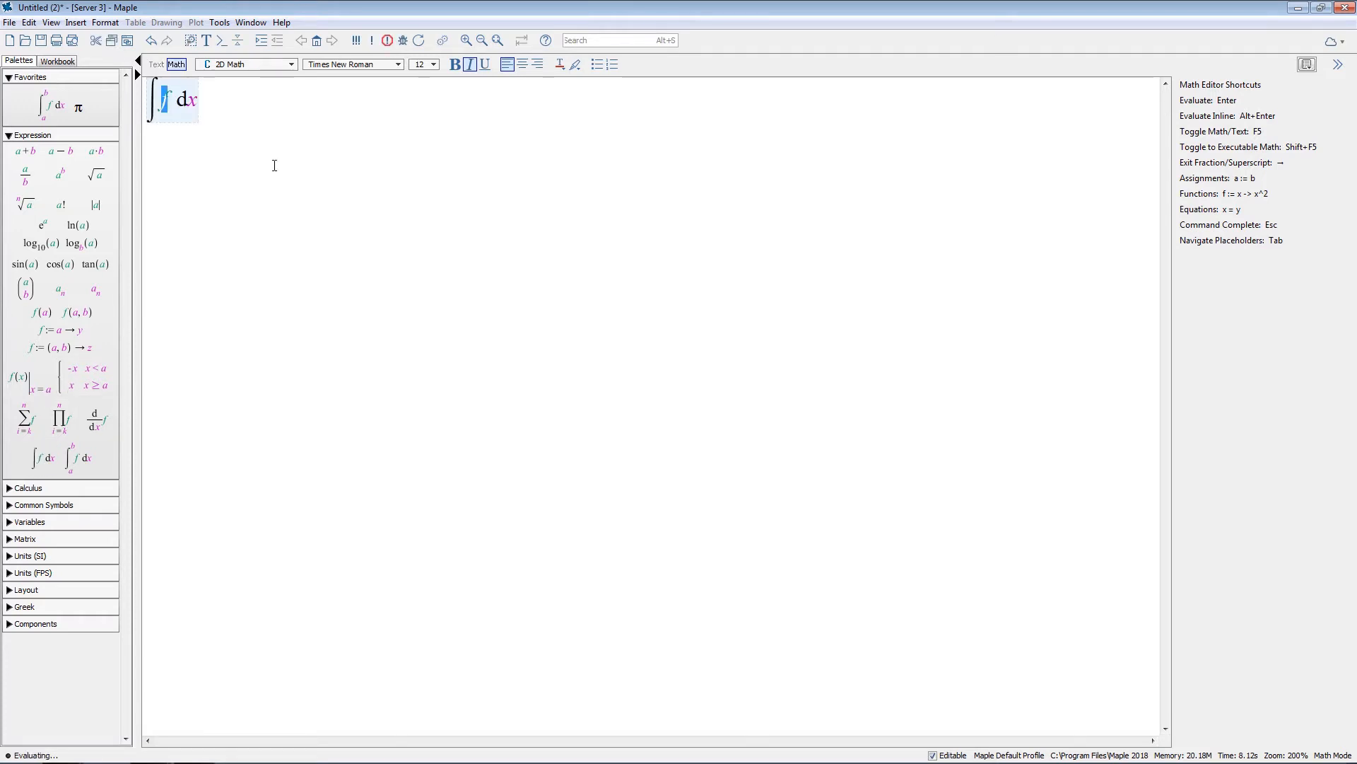
text(x^3)
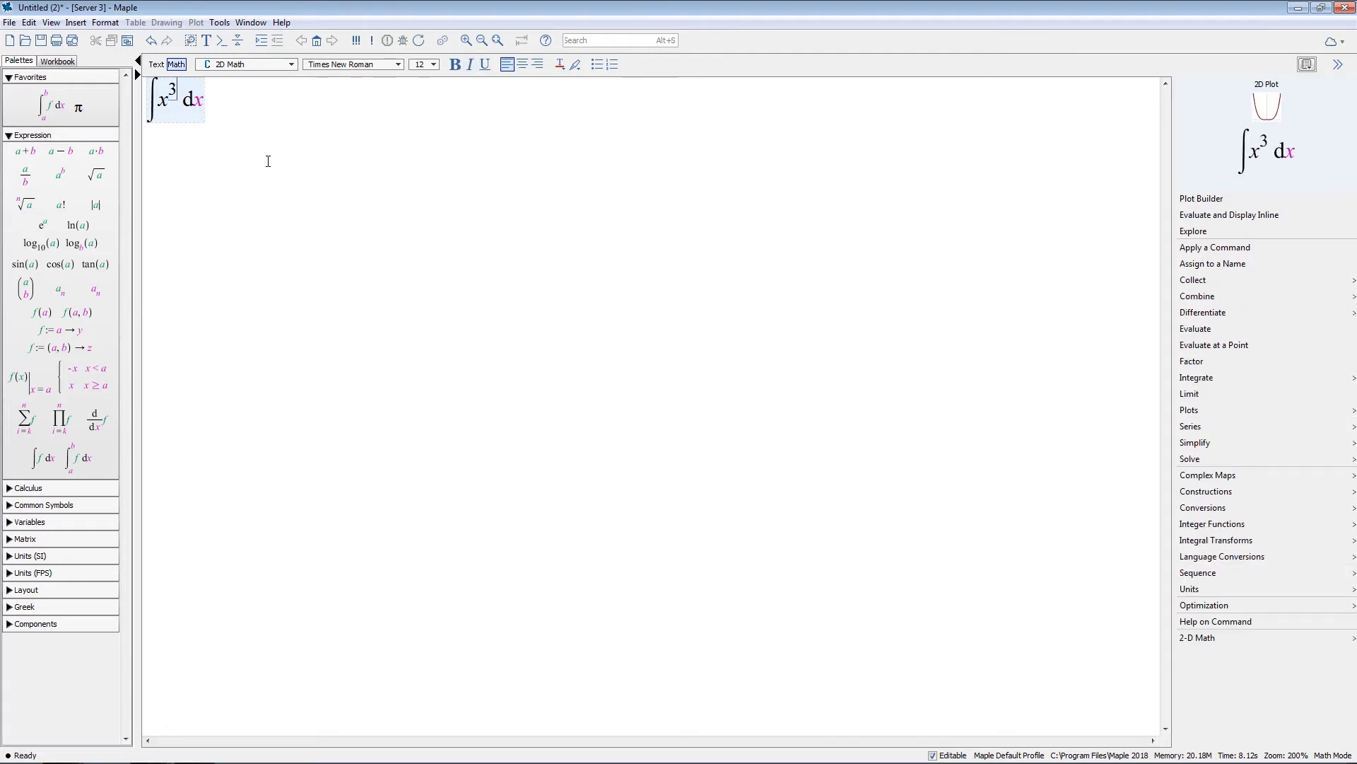
key(Right)
text(+ x^2)
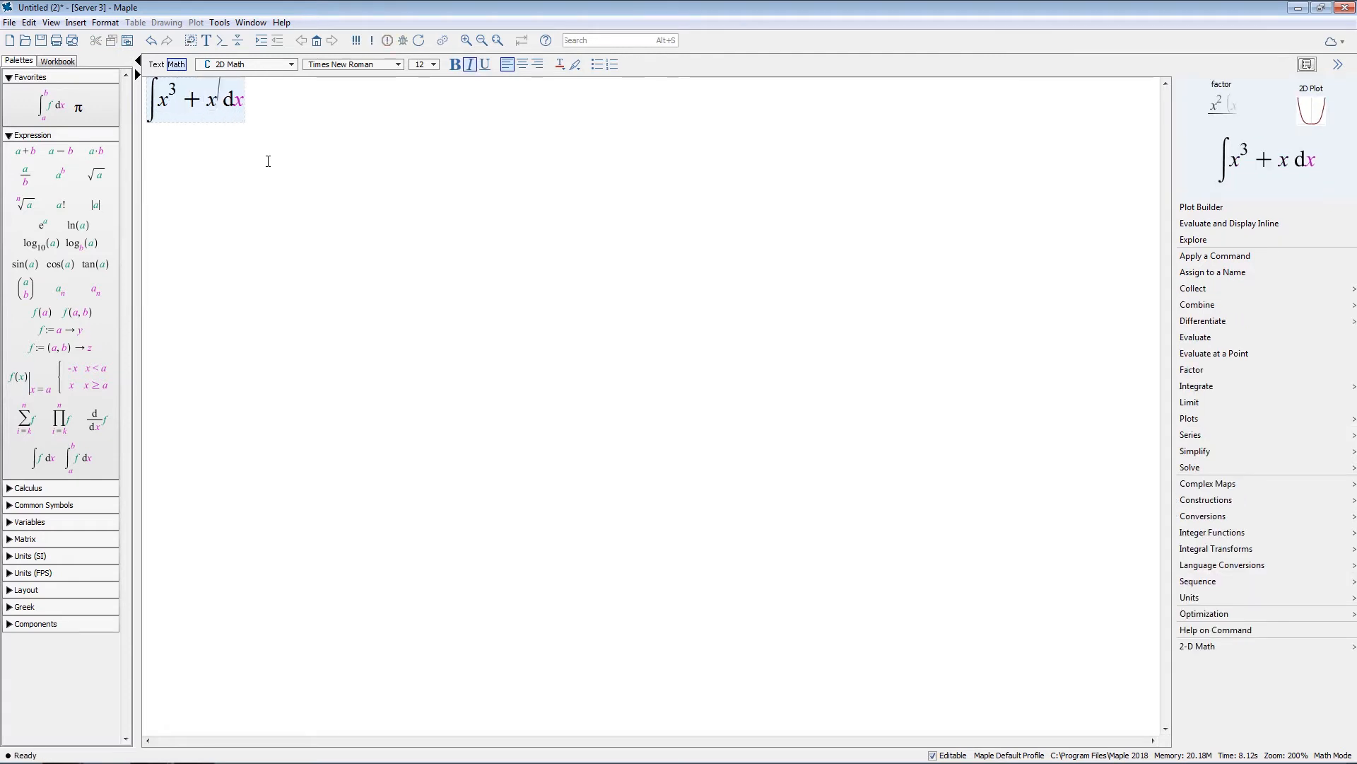
key(Right)
text(+x)
key(Tab)
text(x)
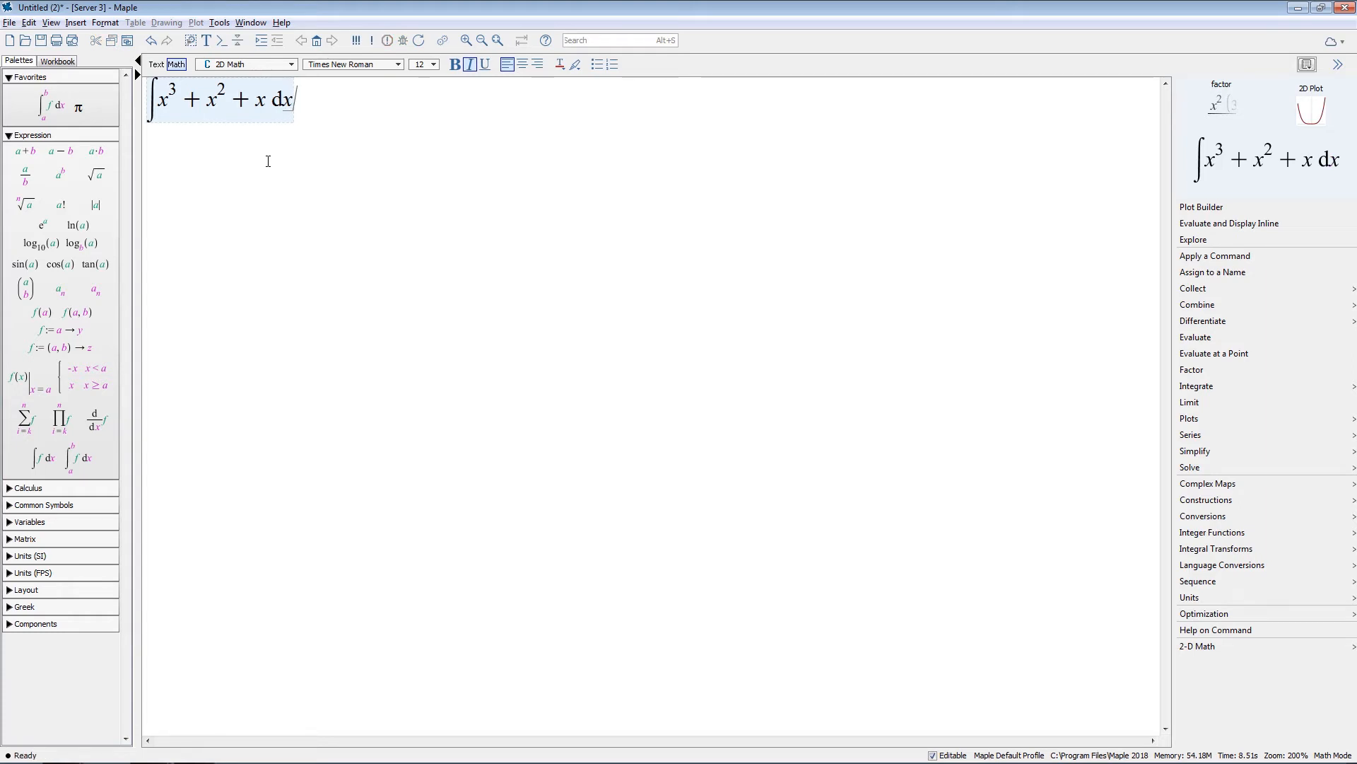
key(ctrl+equal)
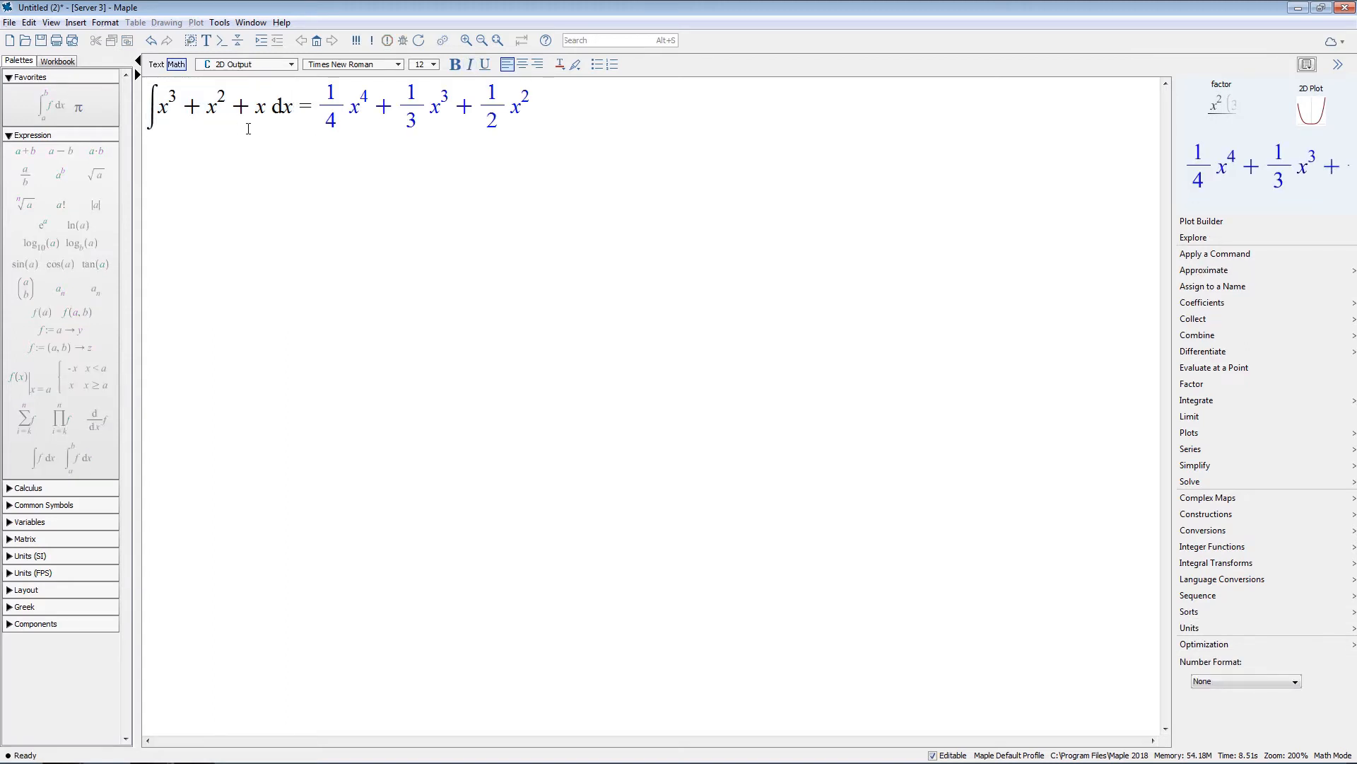
- Add the text "The answer of" in front of the integral
click(150, 106)
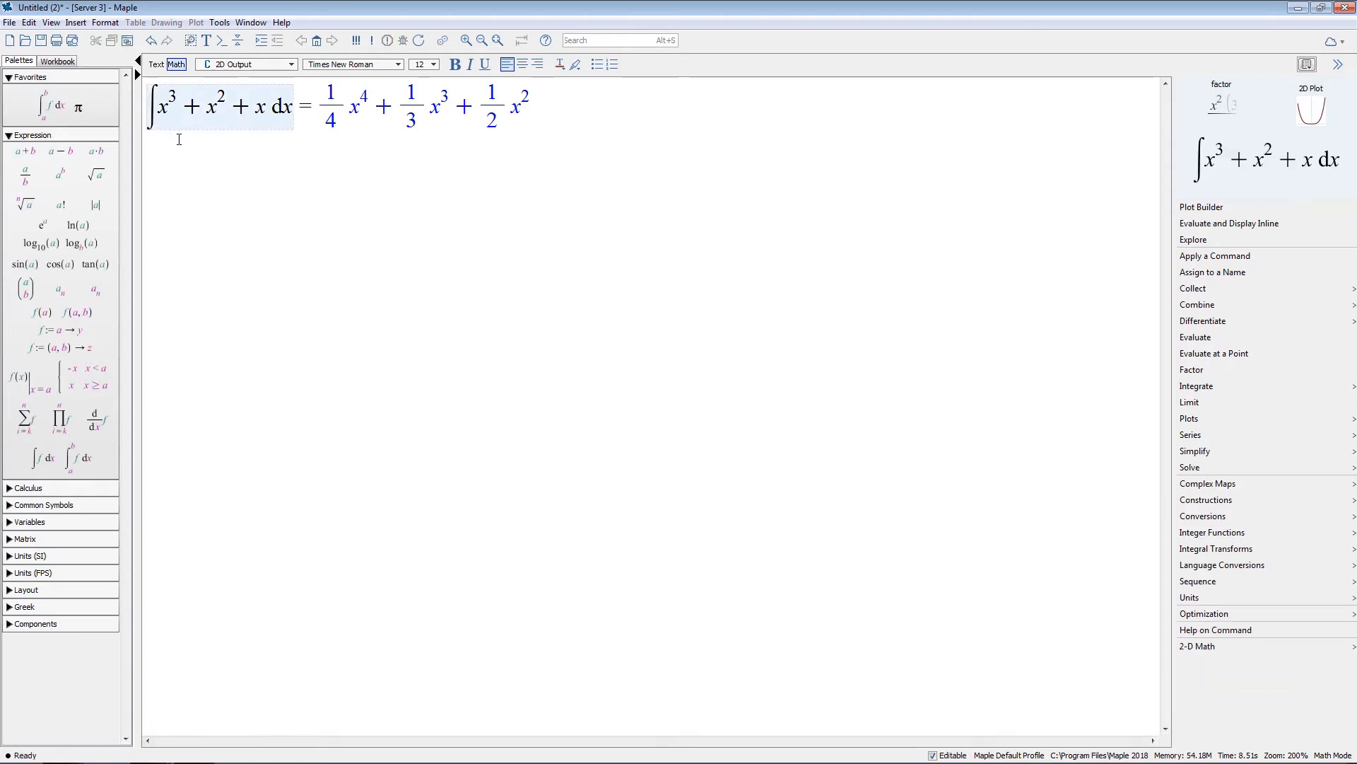
click(149, 107)
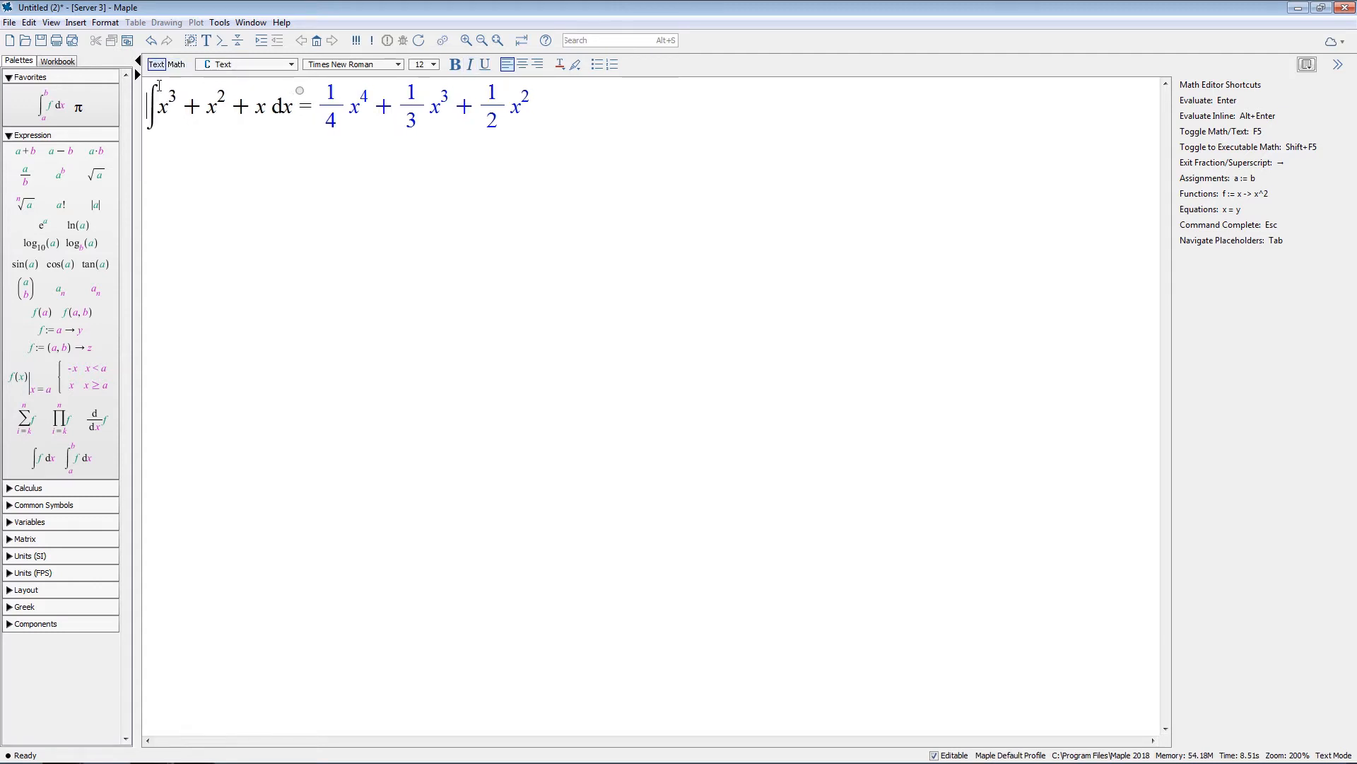
text(The)
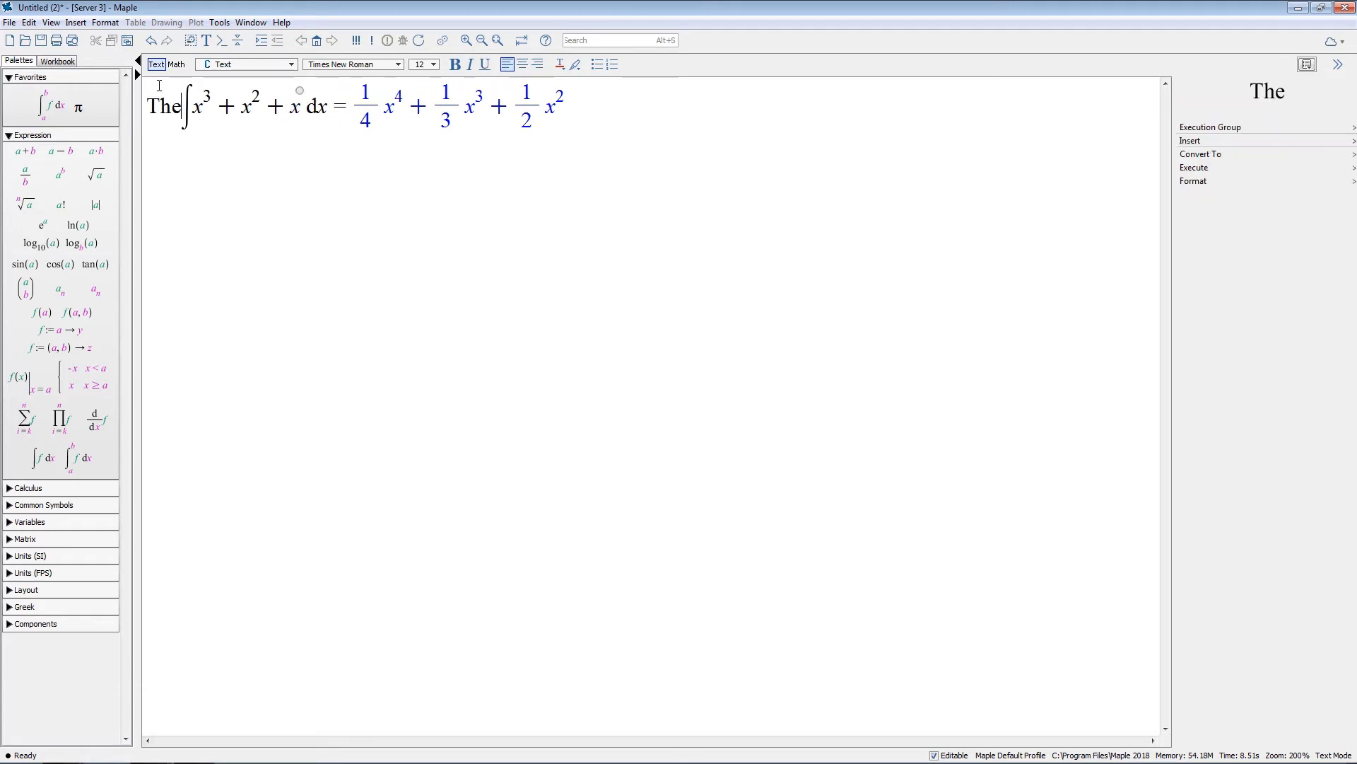
text( answer of)
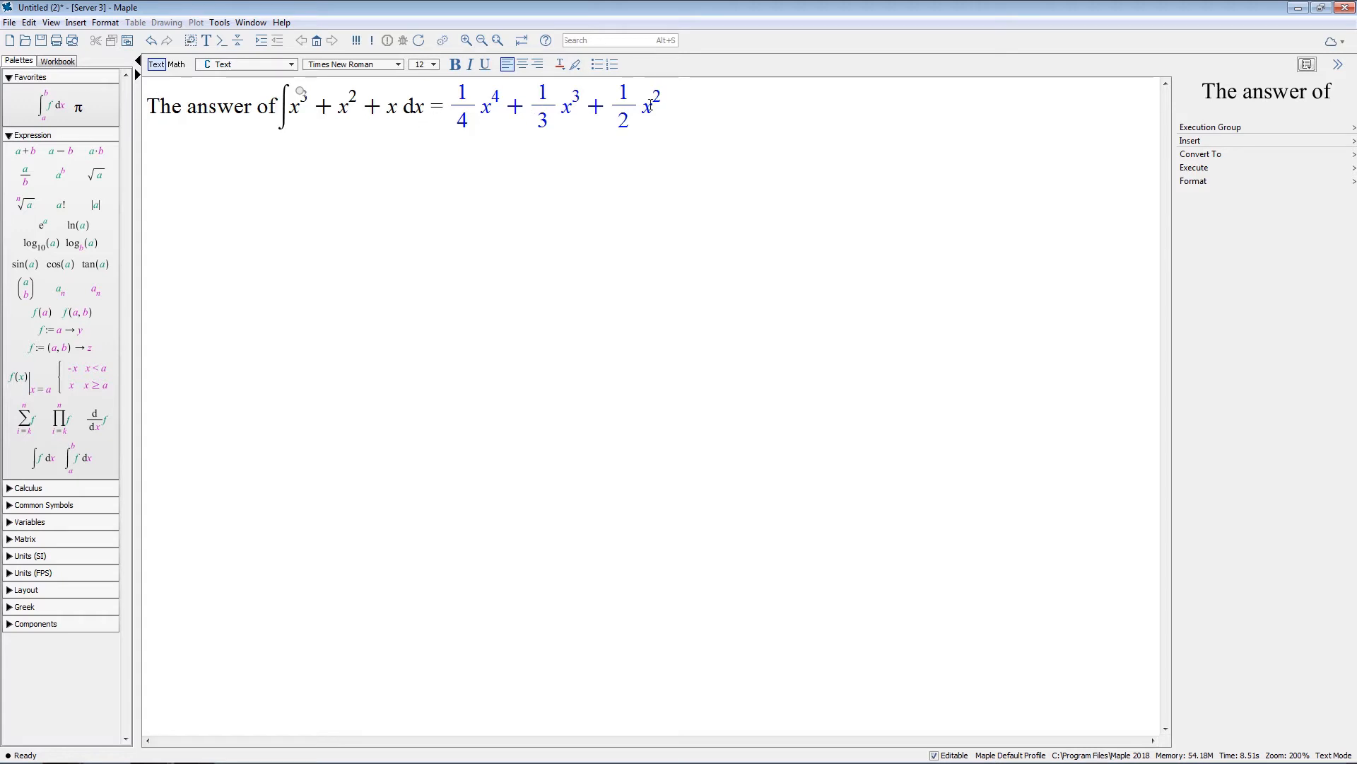
- Replace the equals sign with the word "is" and end the sentence with a text period after the result
click(439, 107)
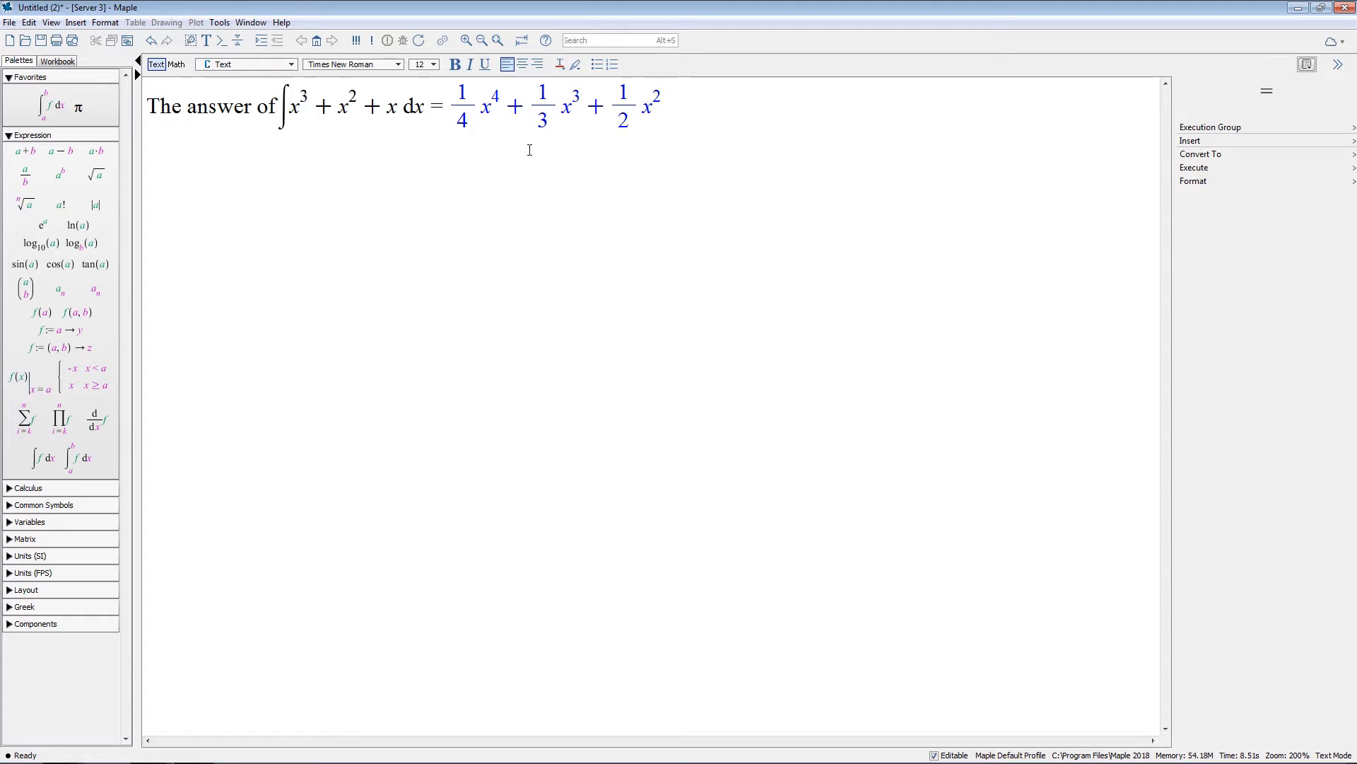
key(BackSpace)
text(is)
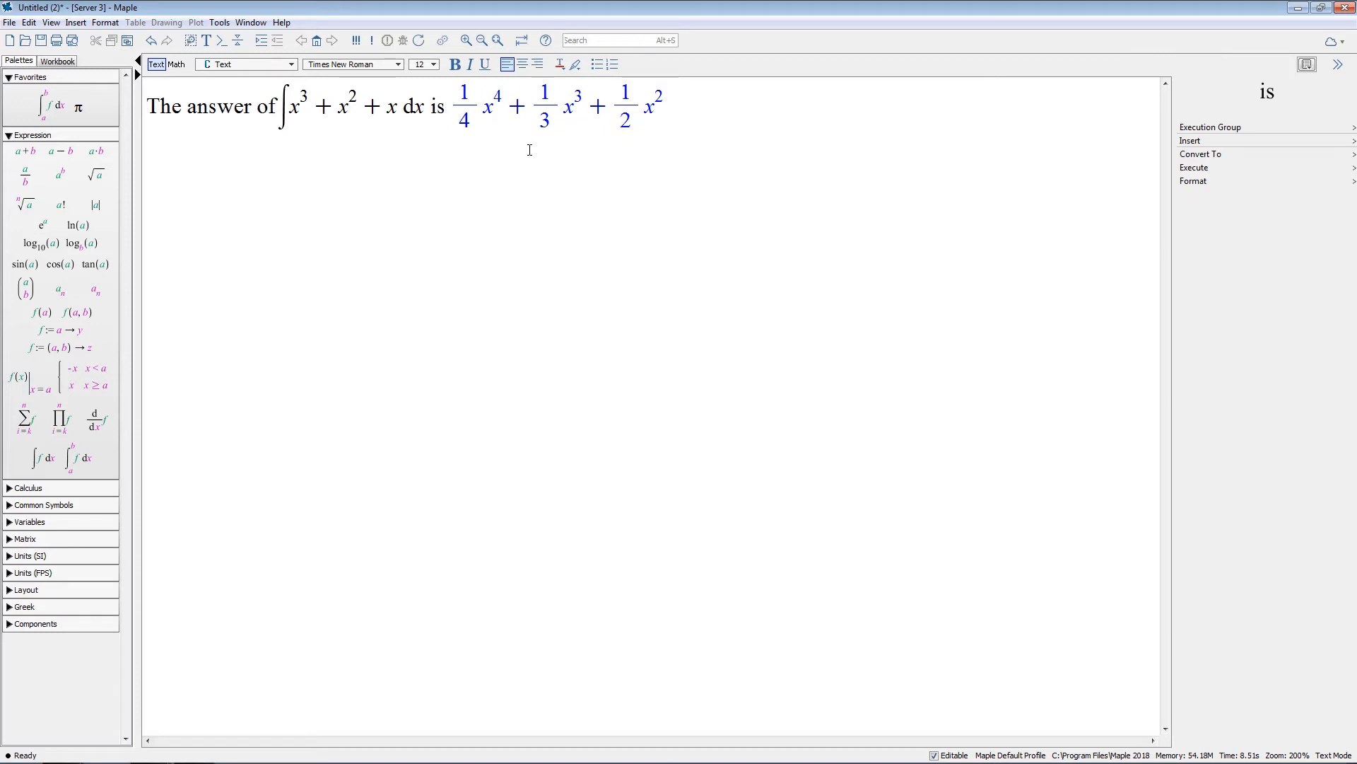
click(671, 104)
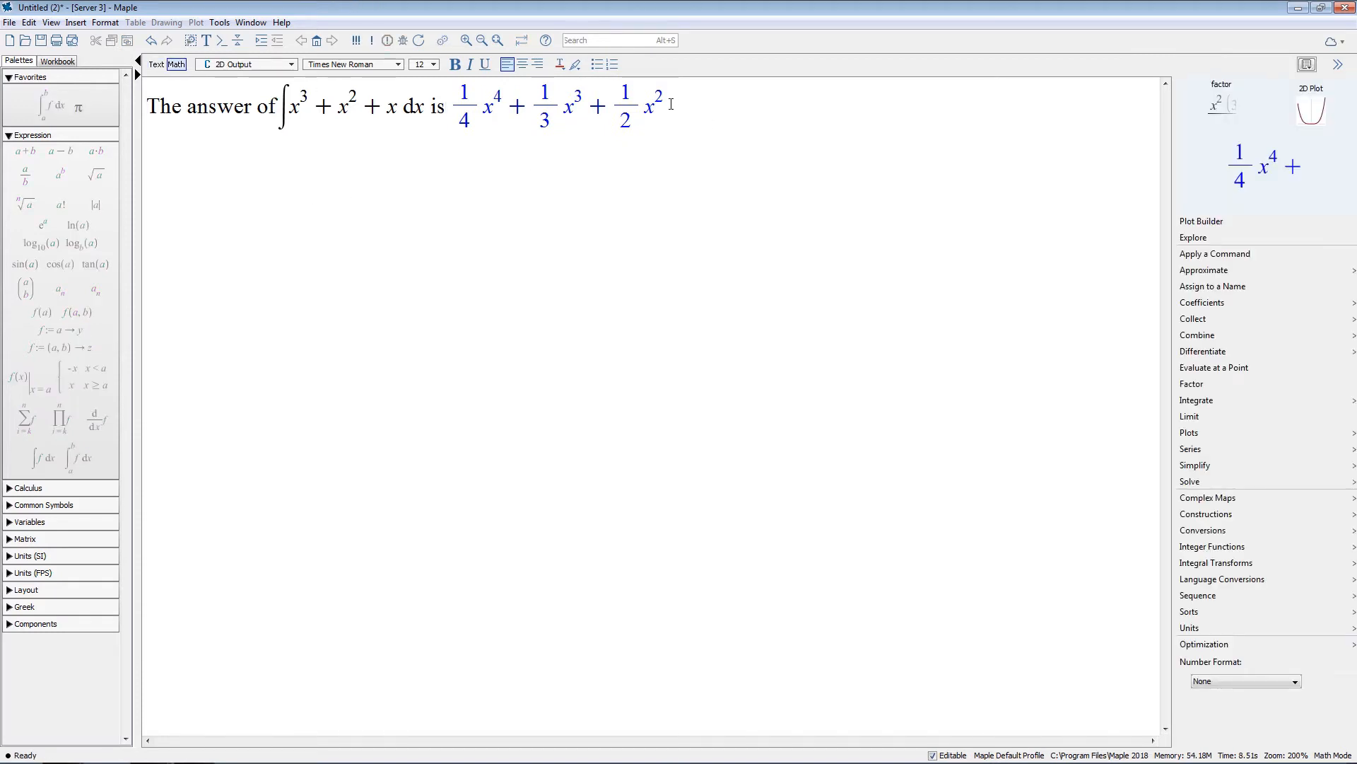
key(F5)
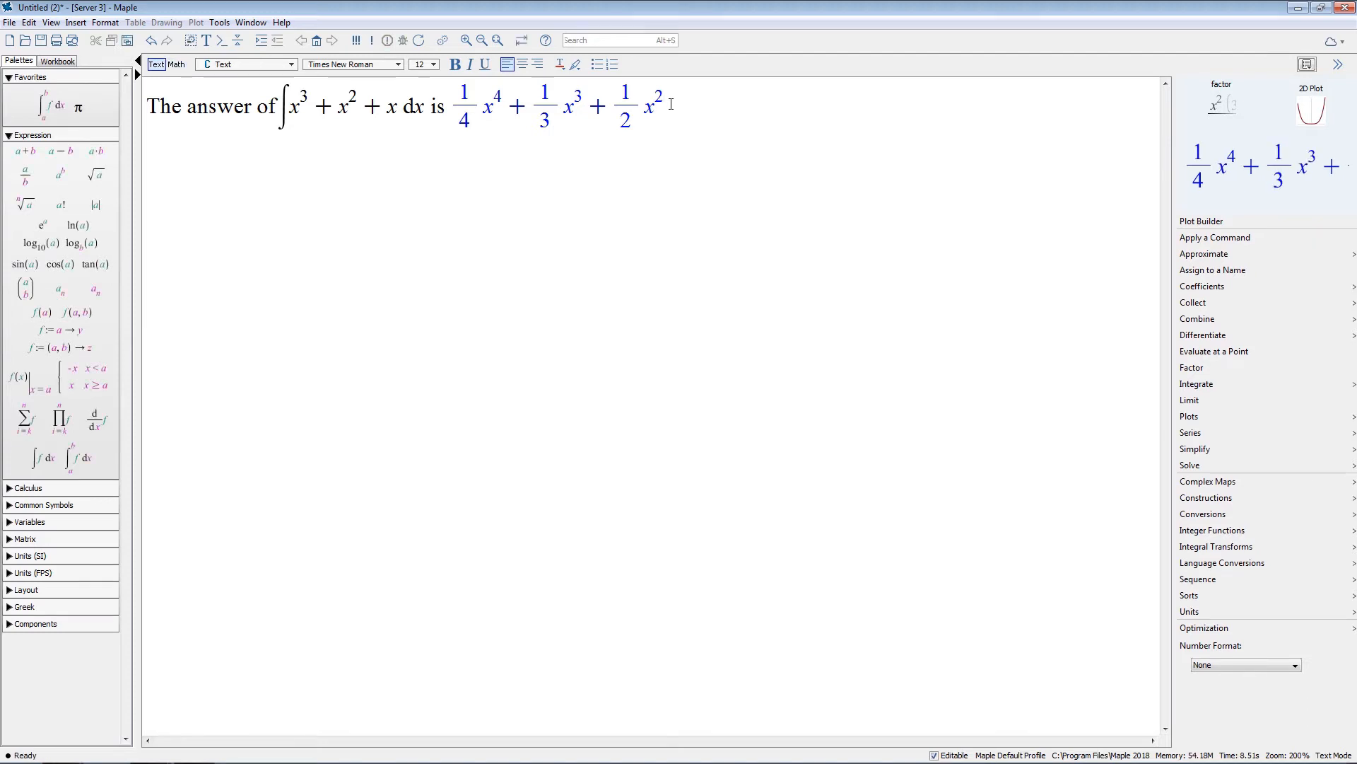
text(.)
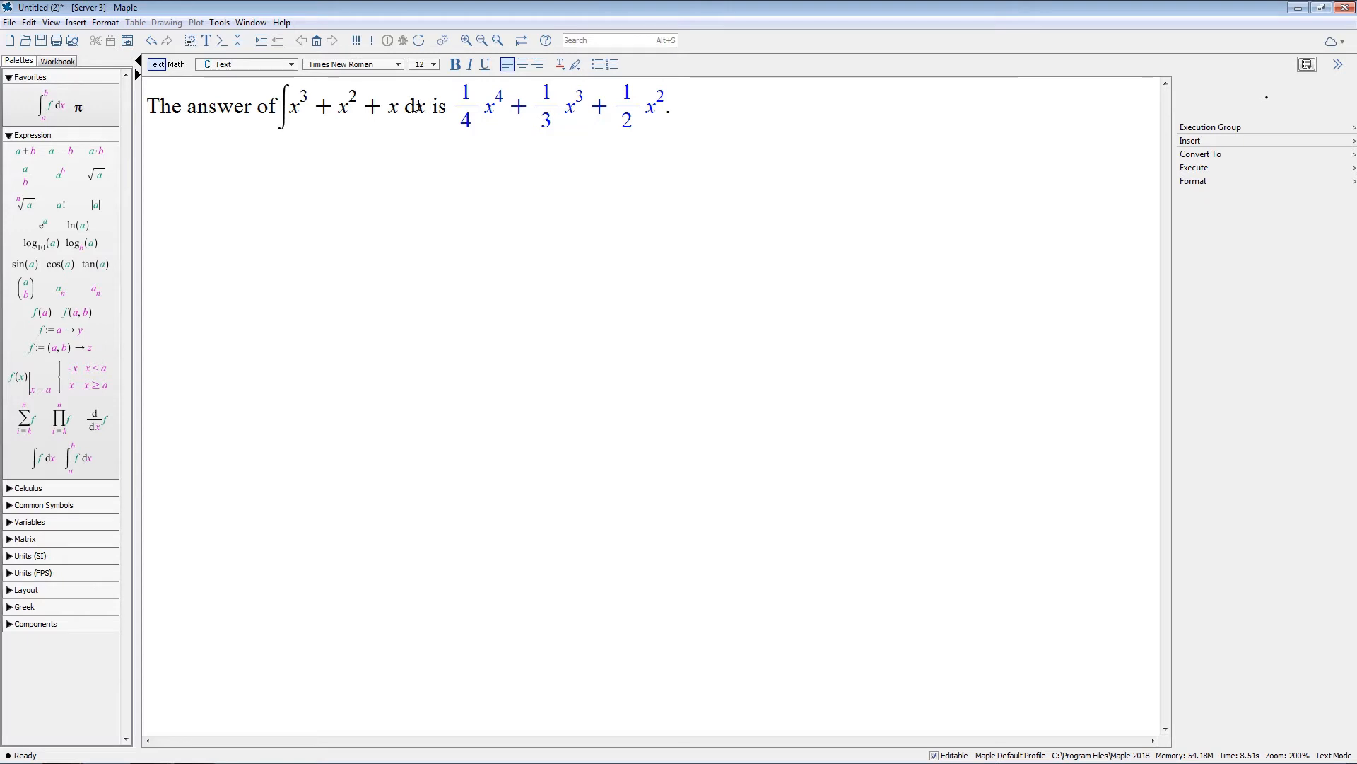
- Change the integrand's last term to 2·x and re-execute the whole sentence to update its result
click(391, 106)
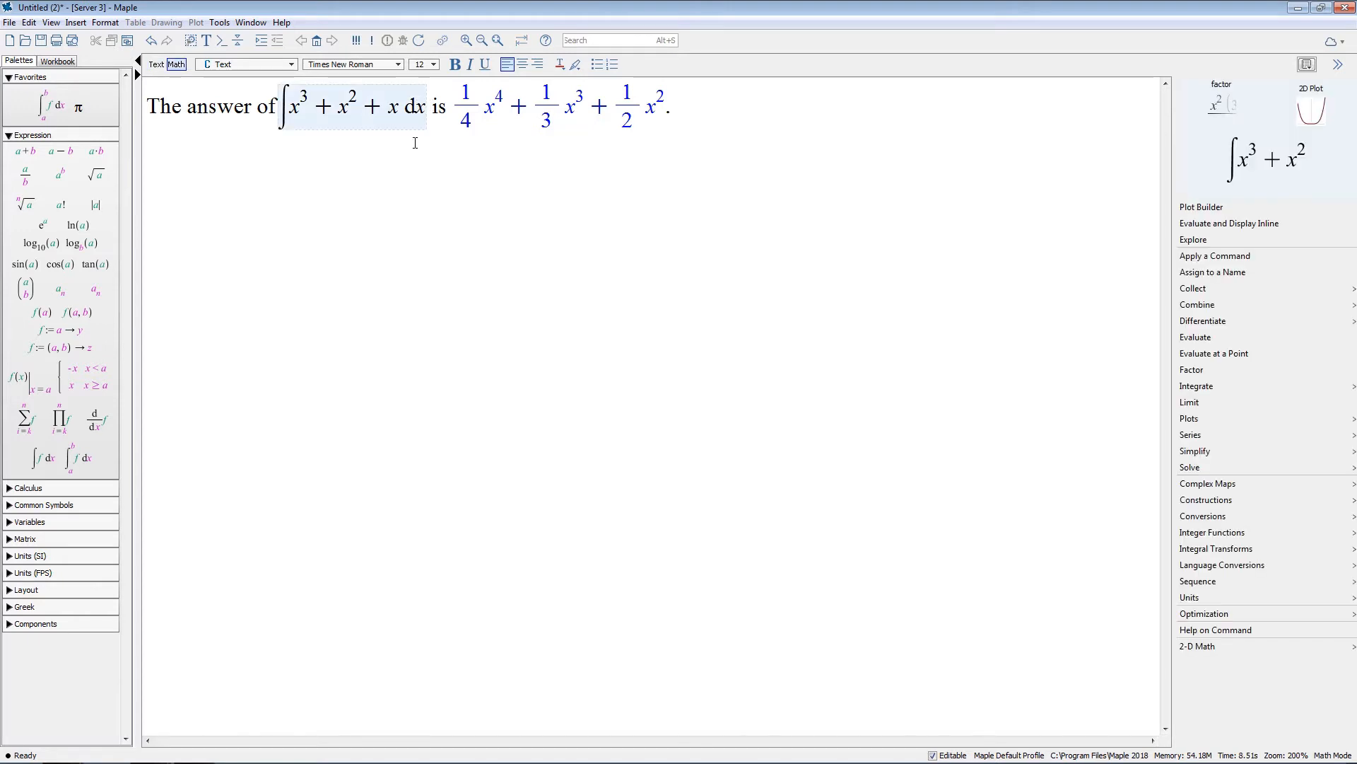
text(2*)
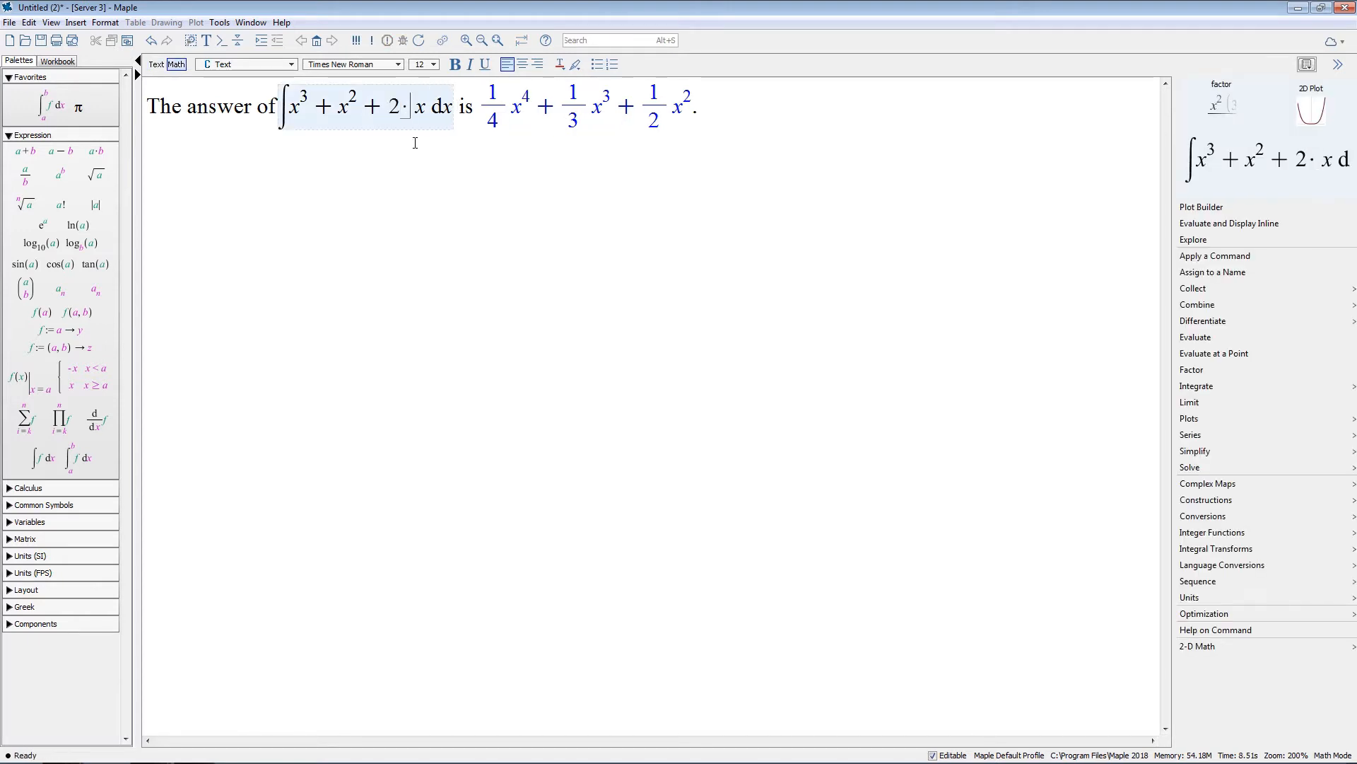
drag(147, 107, 718, 106)
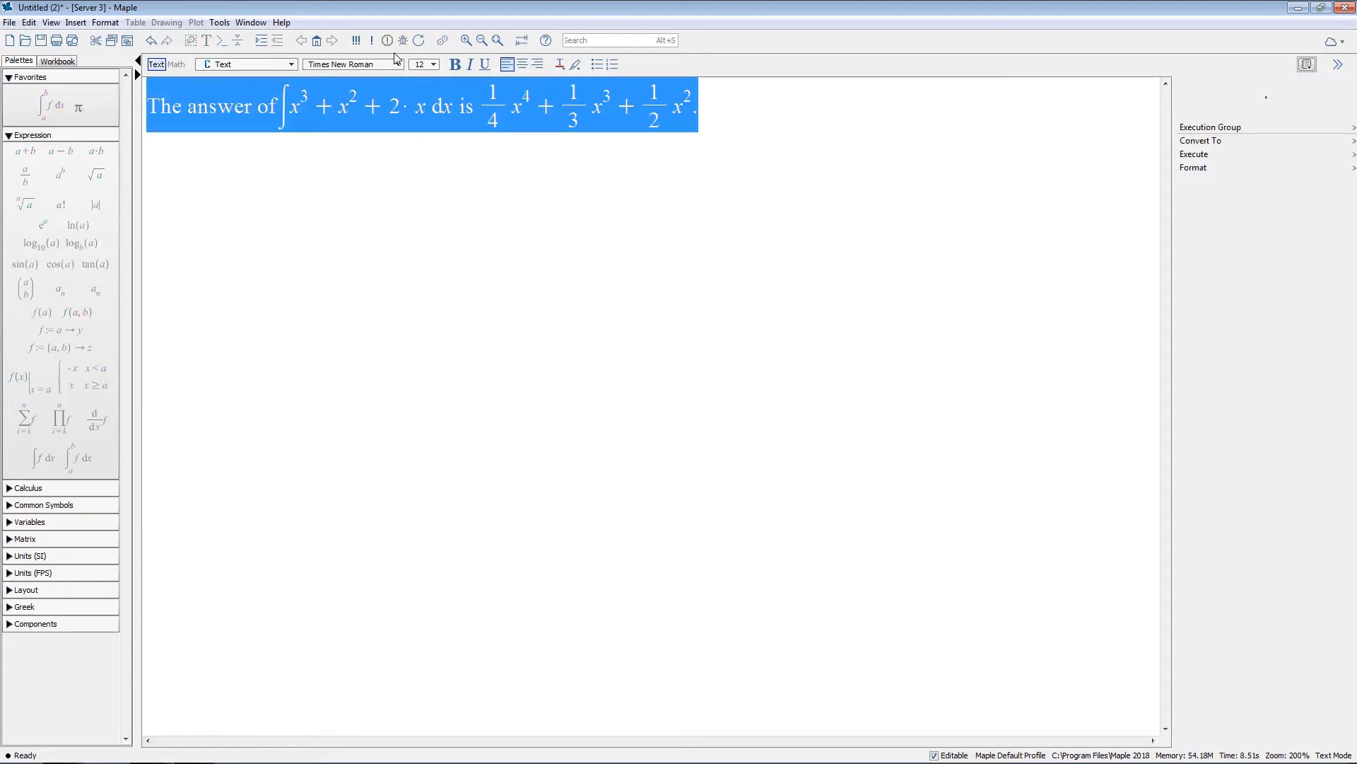
click(371, 43)
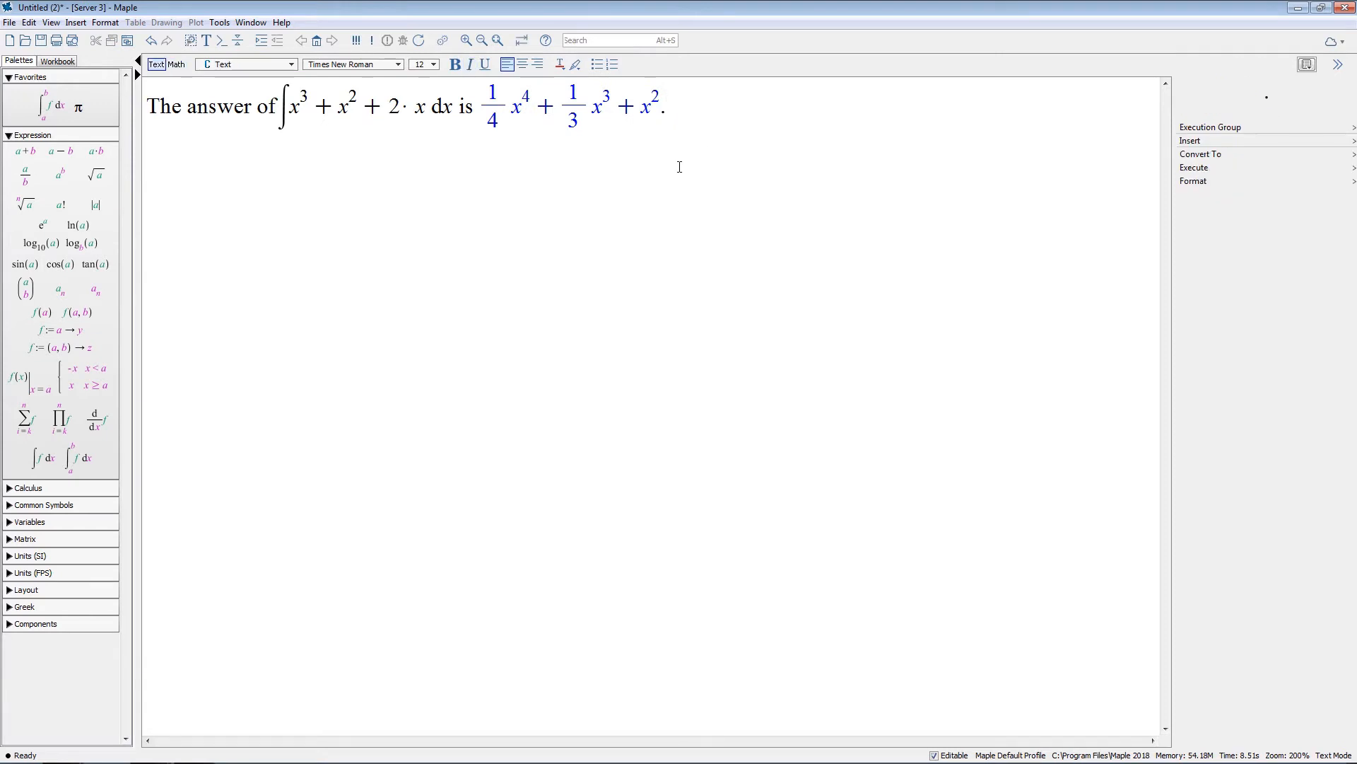
- Copy the integral onto a new line below the sentence and make the copy non-executable math
click(225, 151)
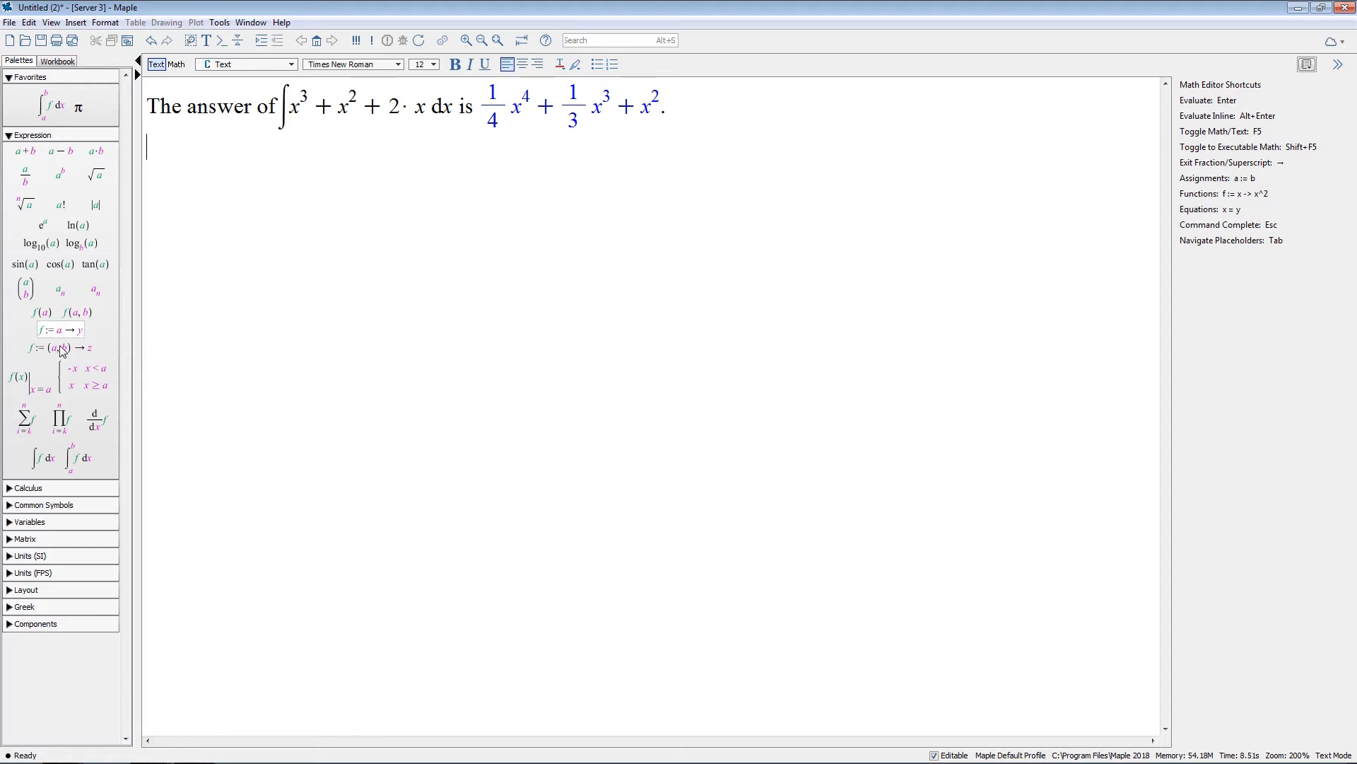
drag(281, 106, 449, 107)
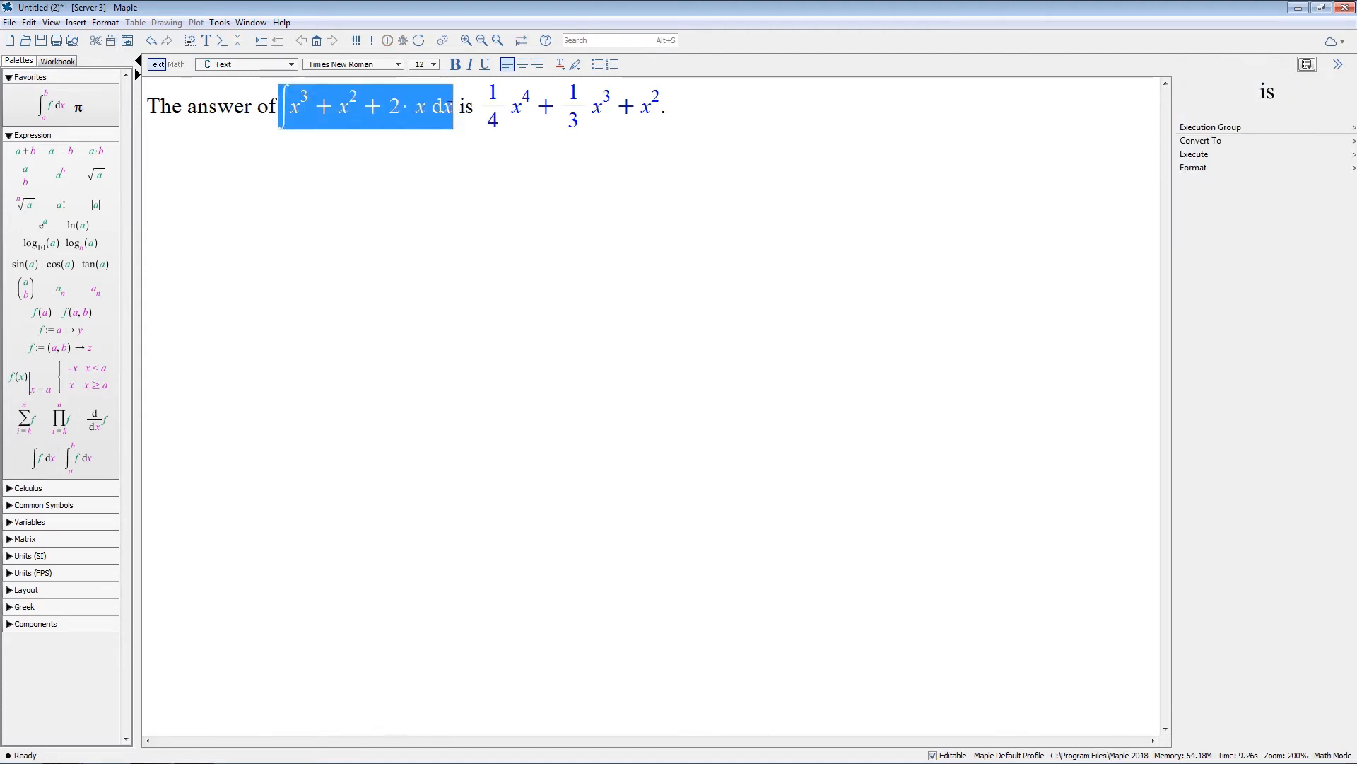
click(233, 160)
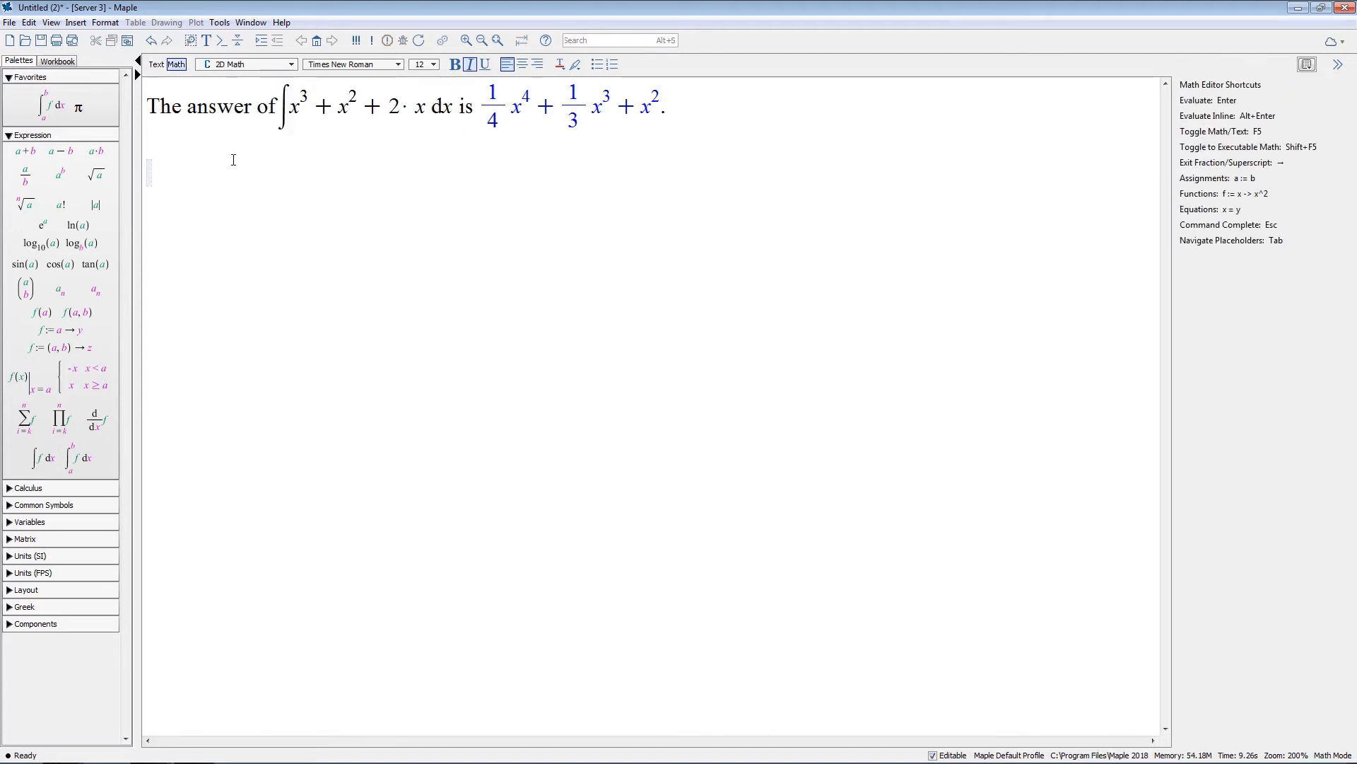
key(ctrl+v)
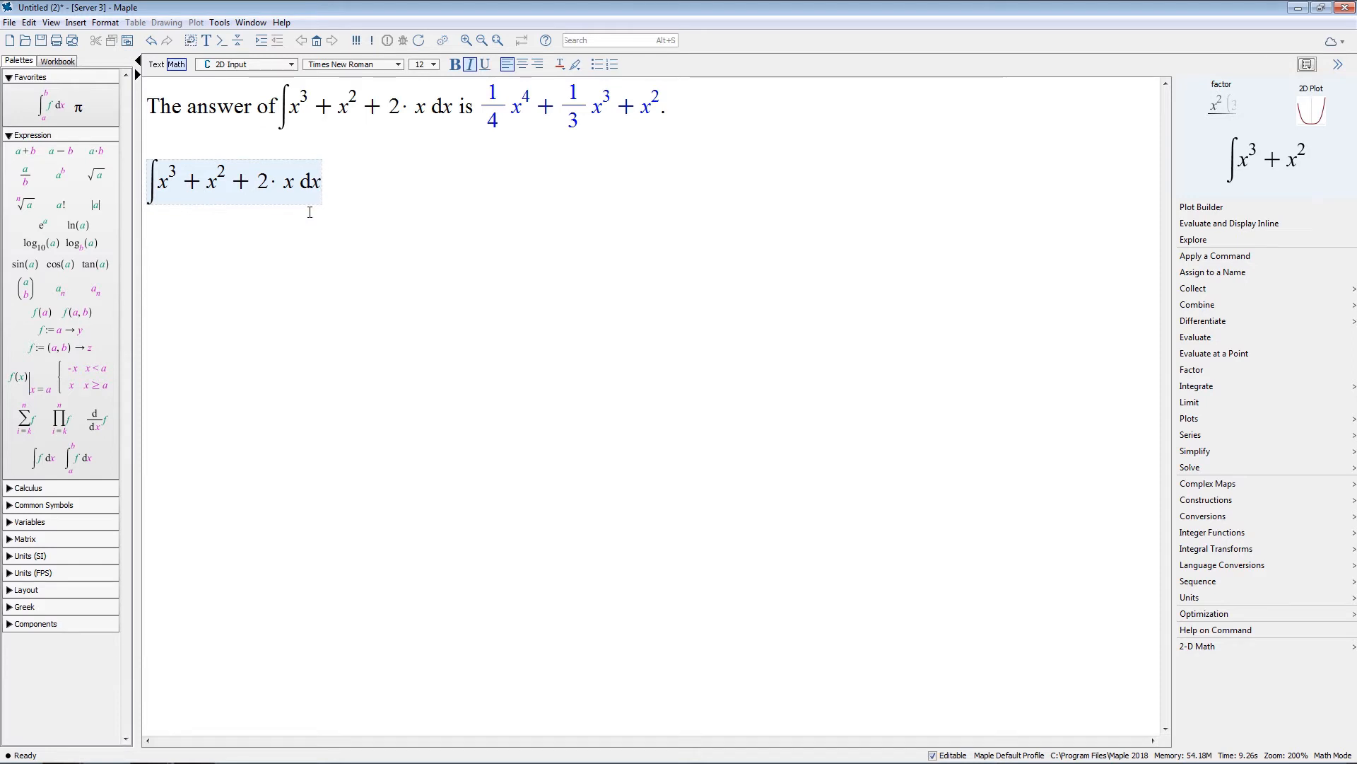
key(Return)
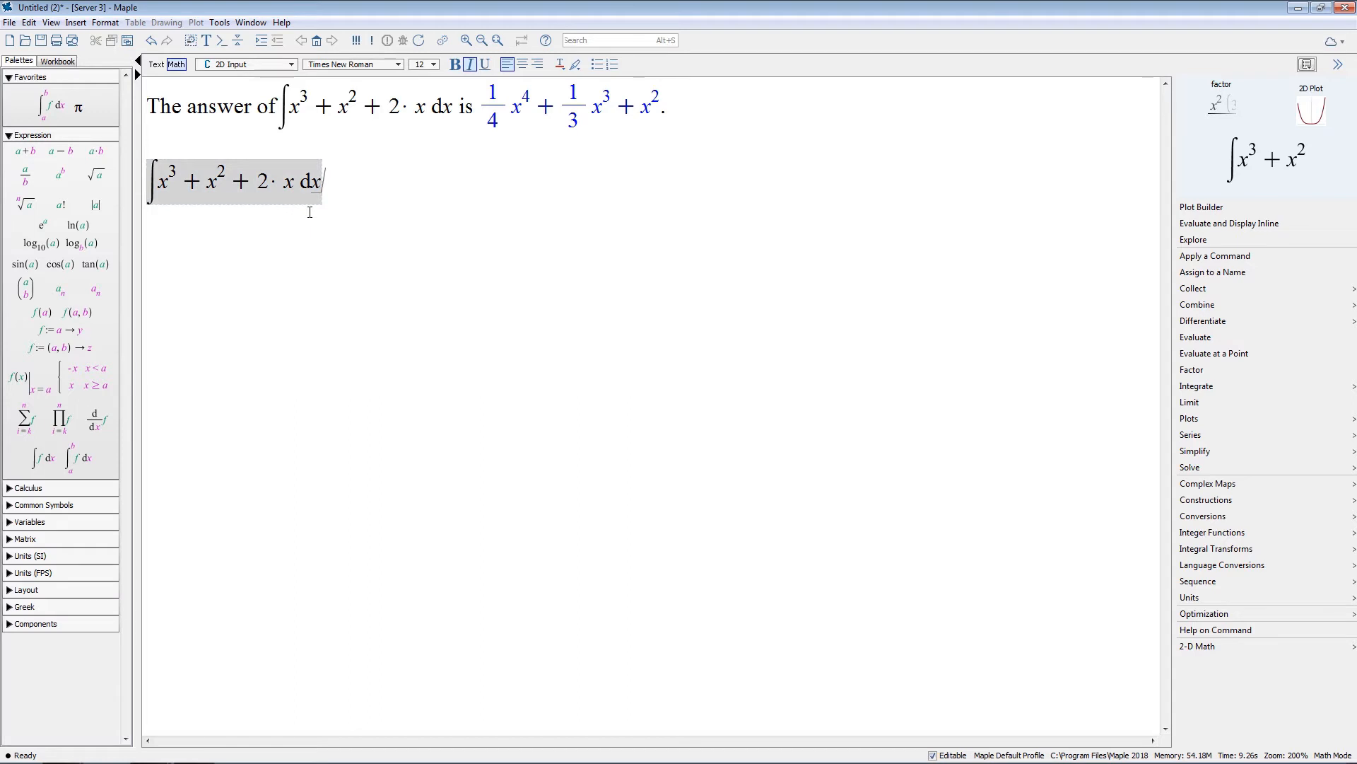
- Try to evaluate the non-executable integral, both directly and by executing it as a selection
key(Return)
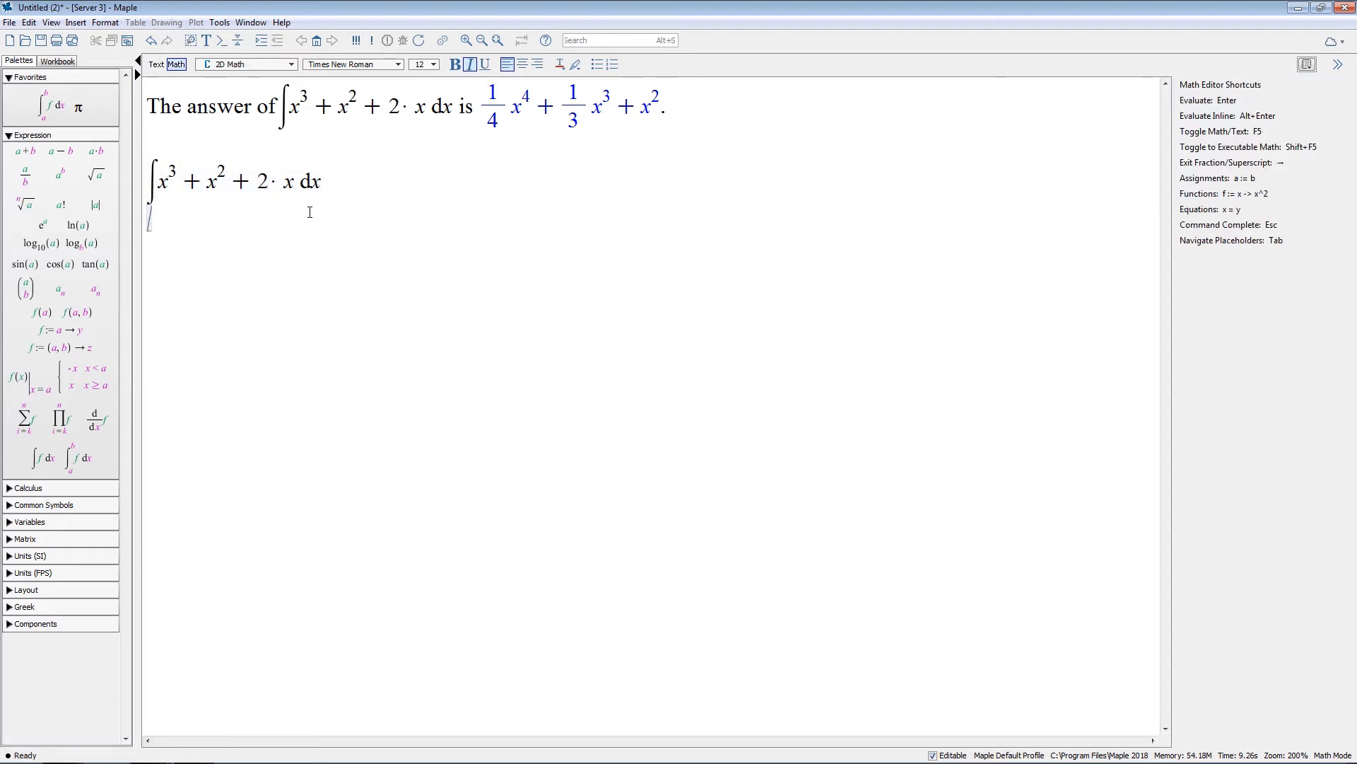
key(BackSpace)
key(Return)
key(BackSpace)
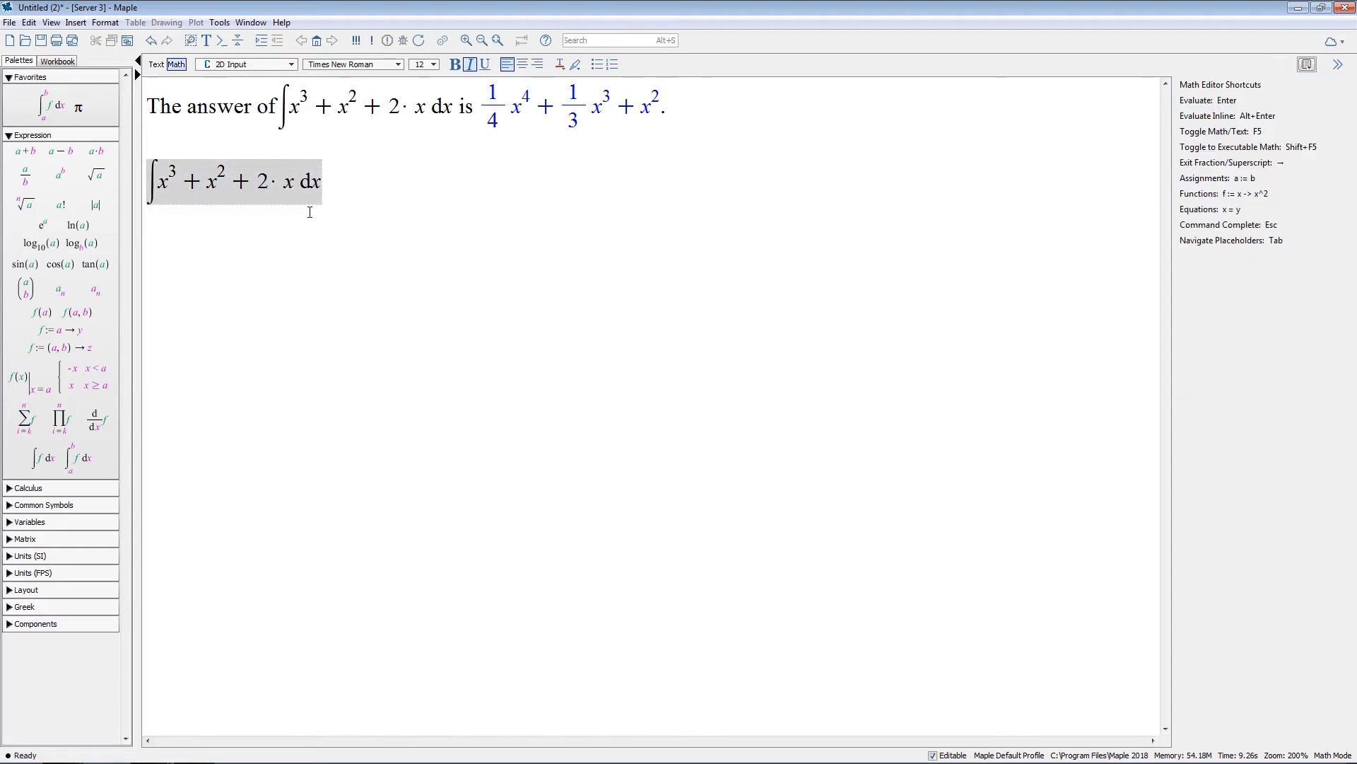
key(Return)
drag(145, 176, 351, 191)
click(372, 41)
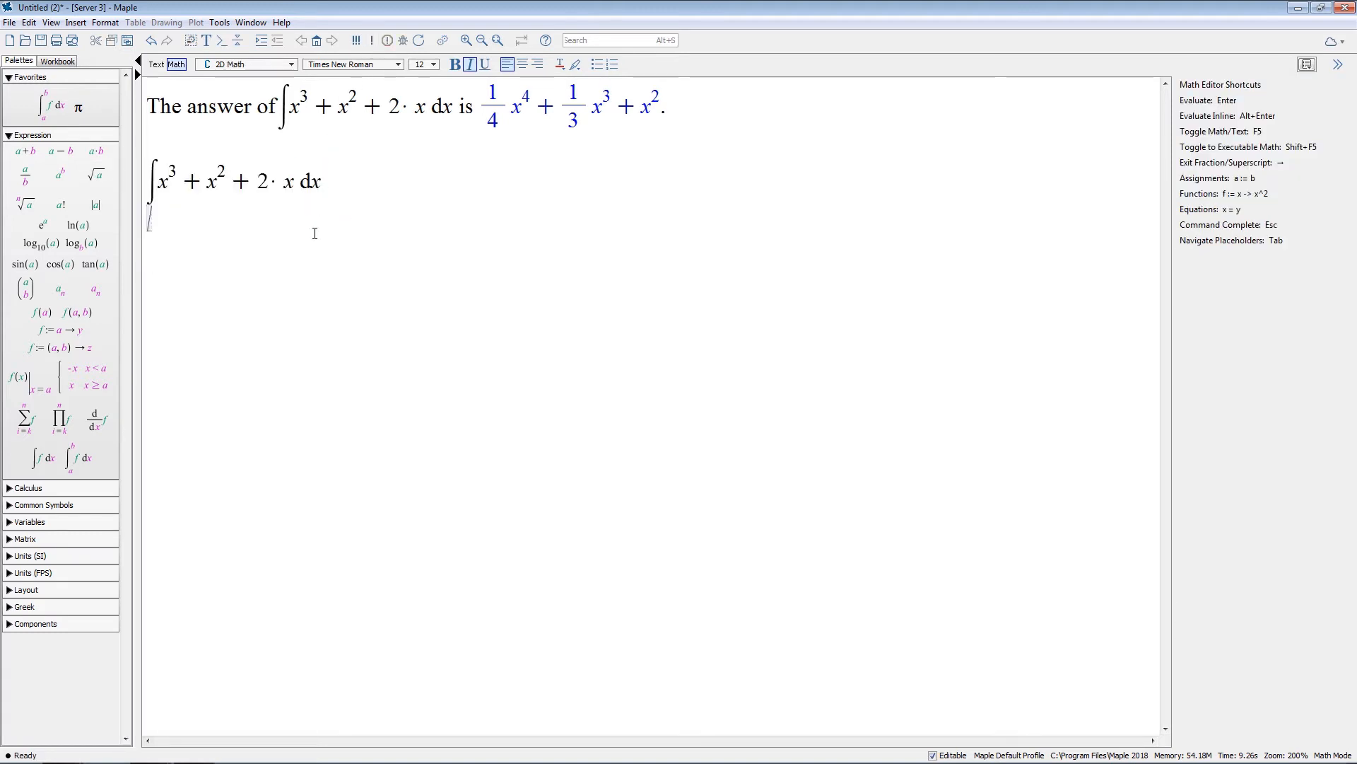
click(337, 189)
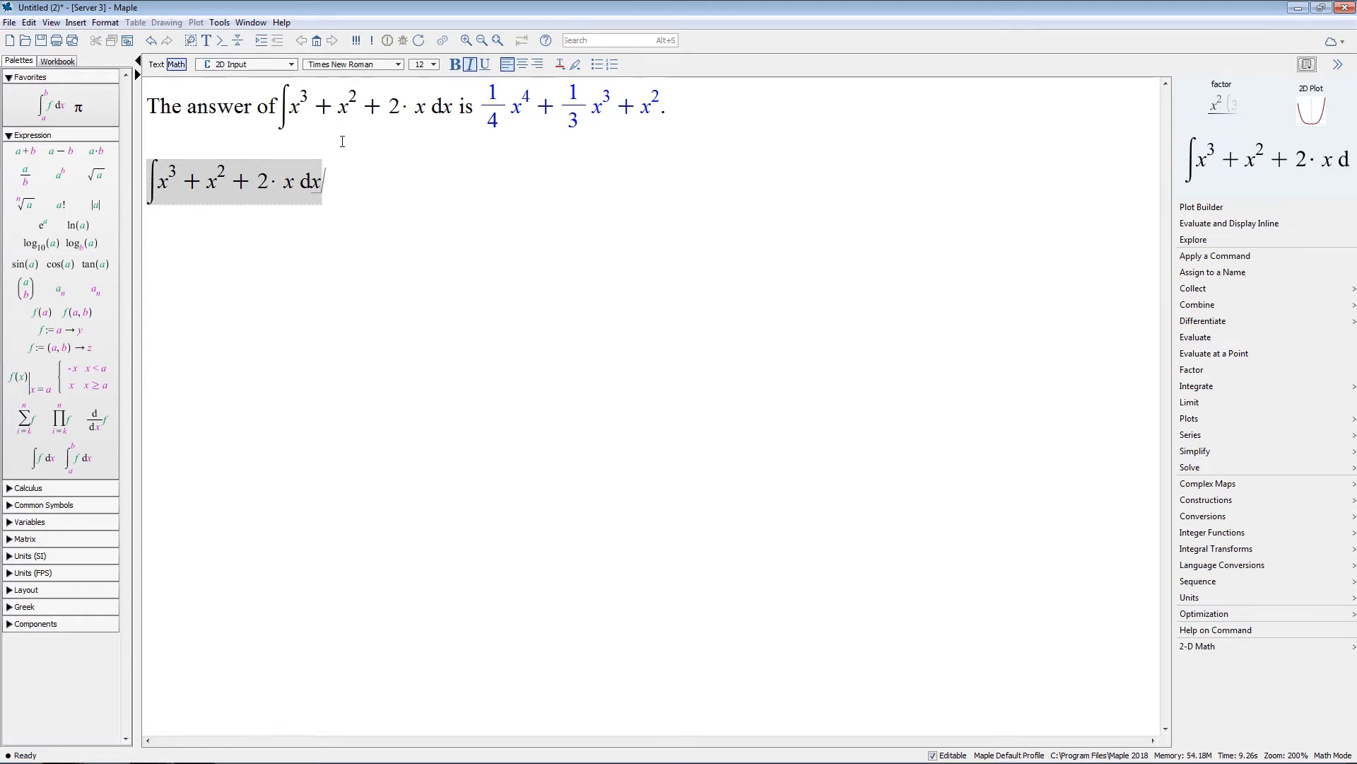
click(299, 224)
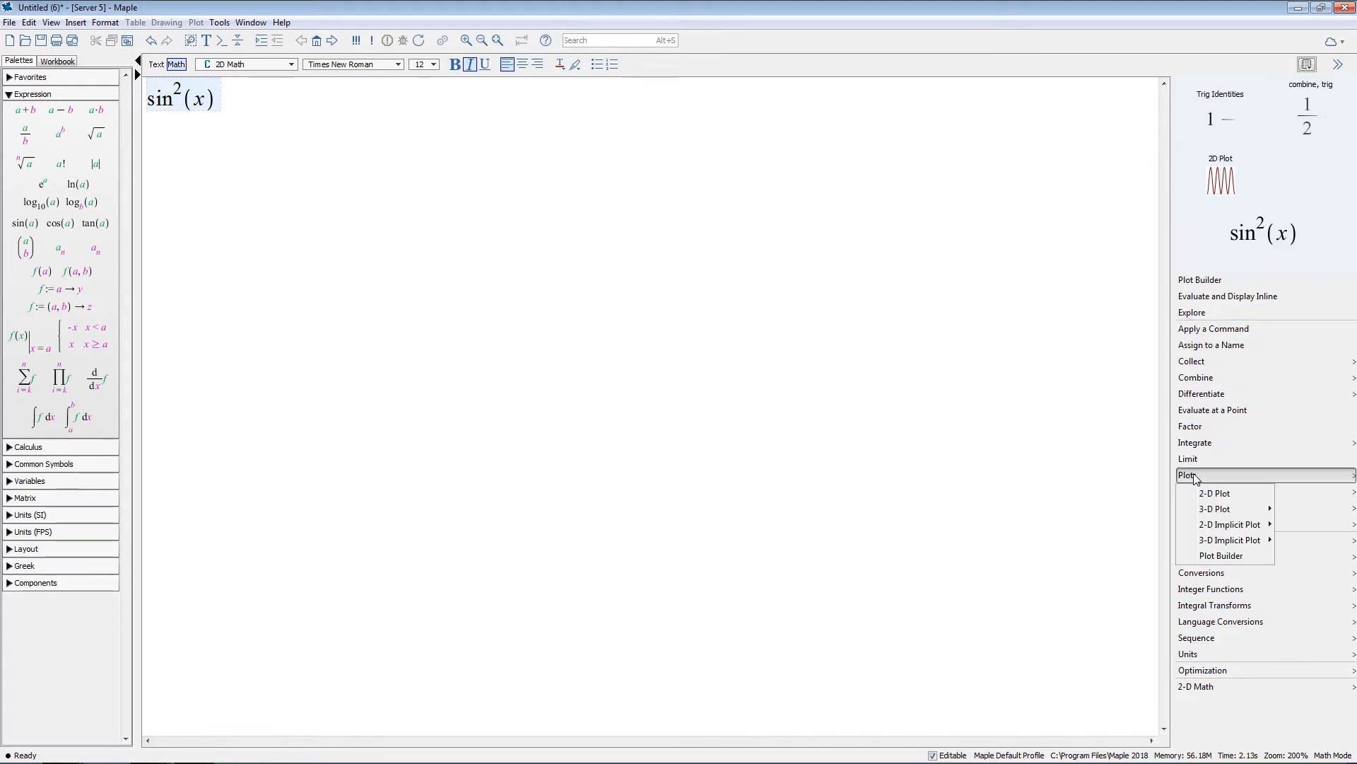
- Create a 2-D plot of sin^2(x) and change its probe option to inspect coordinates along the curve
click(1214, 493)
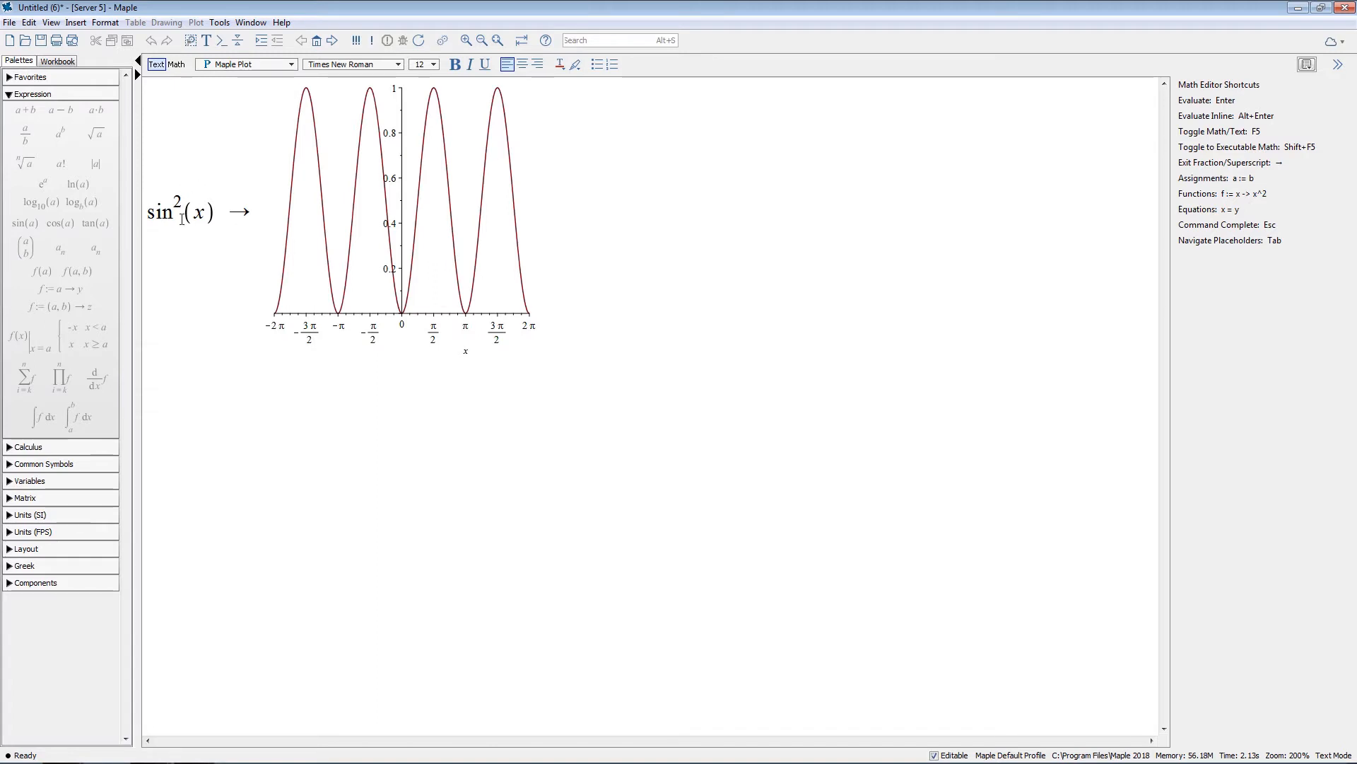
click(329, 158)
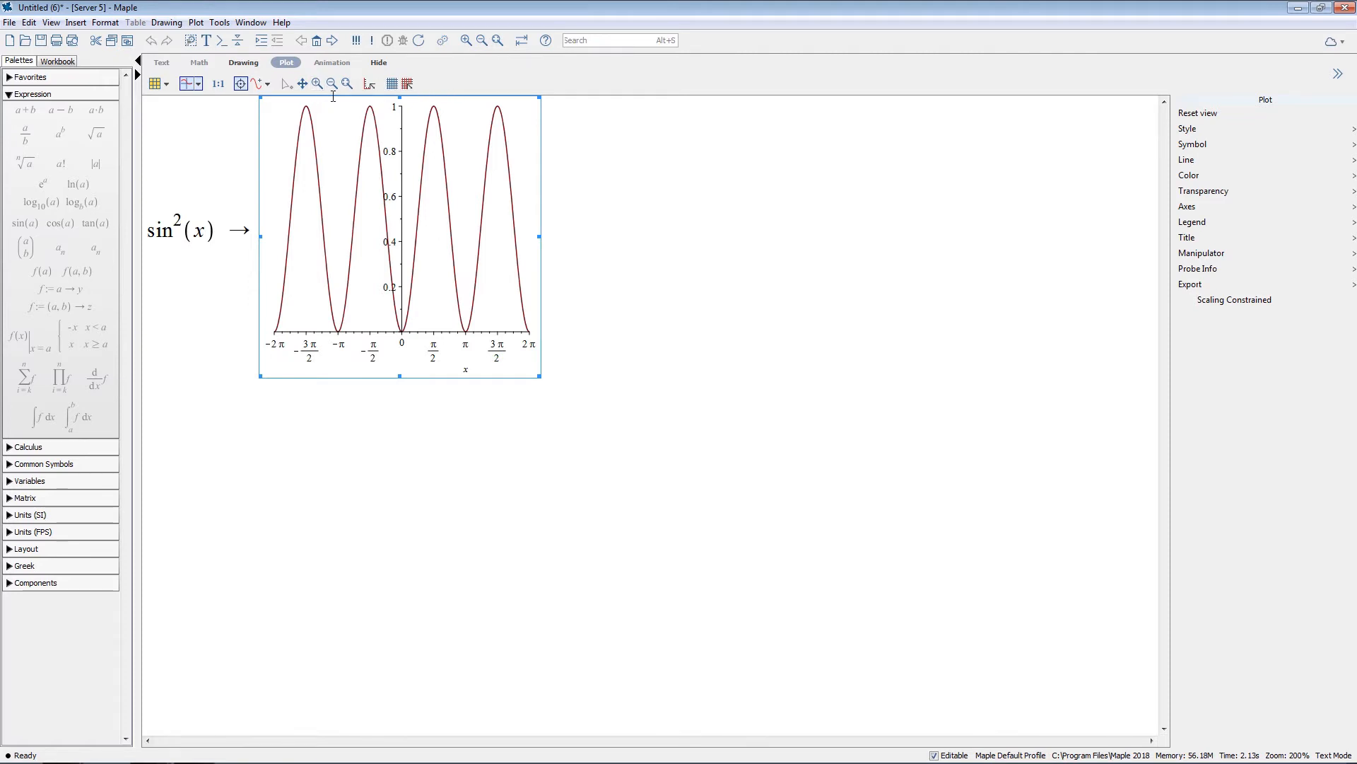
click(268, 84)
click(262, 118)
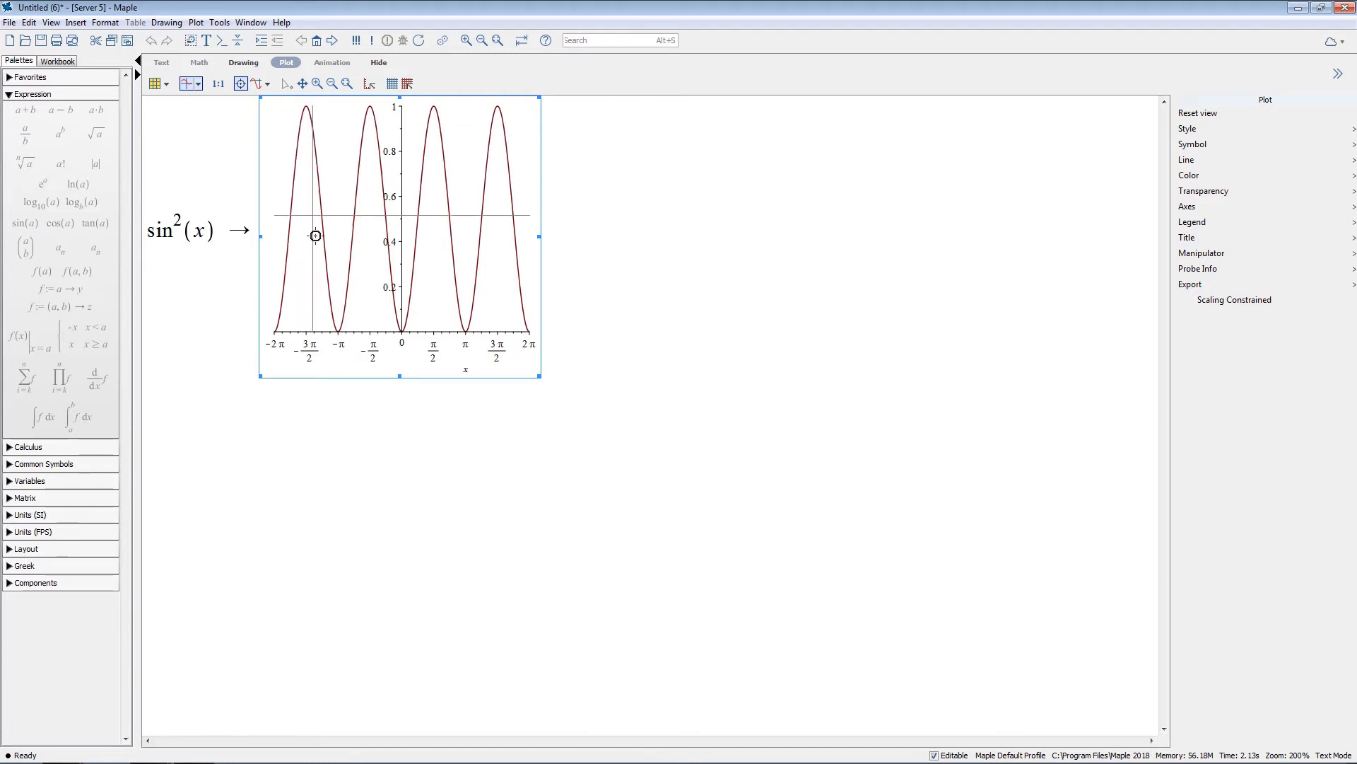
mouse_move(339, 330)
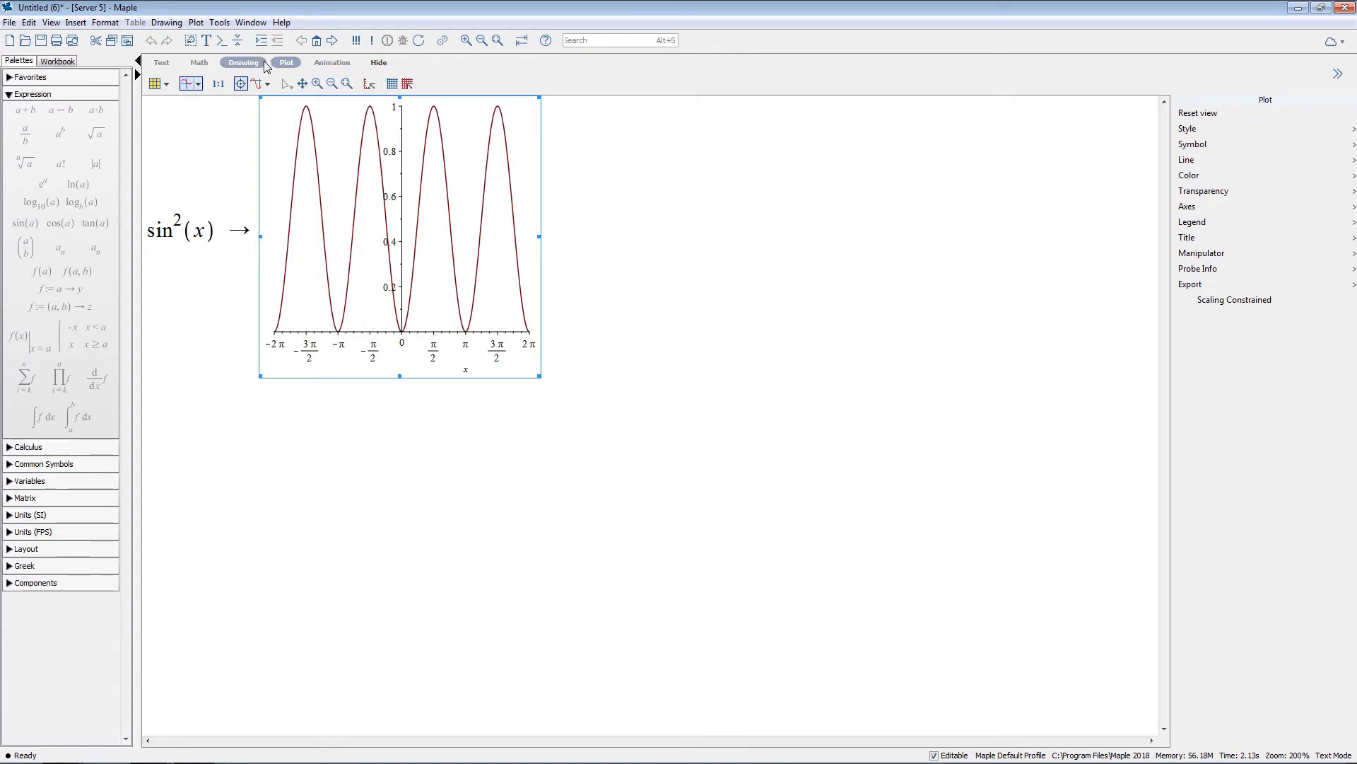
- Enter sin(x/2) on a new line below the sin^2(x) plot and create its 2-D plot
click(628, 223)
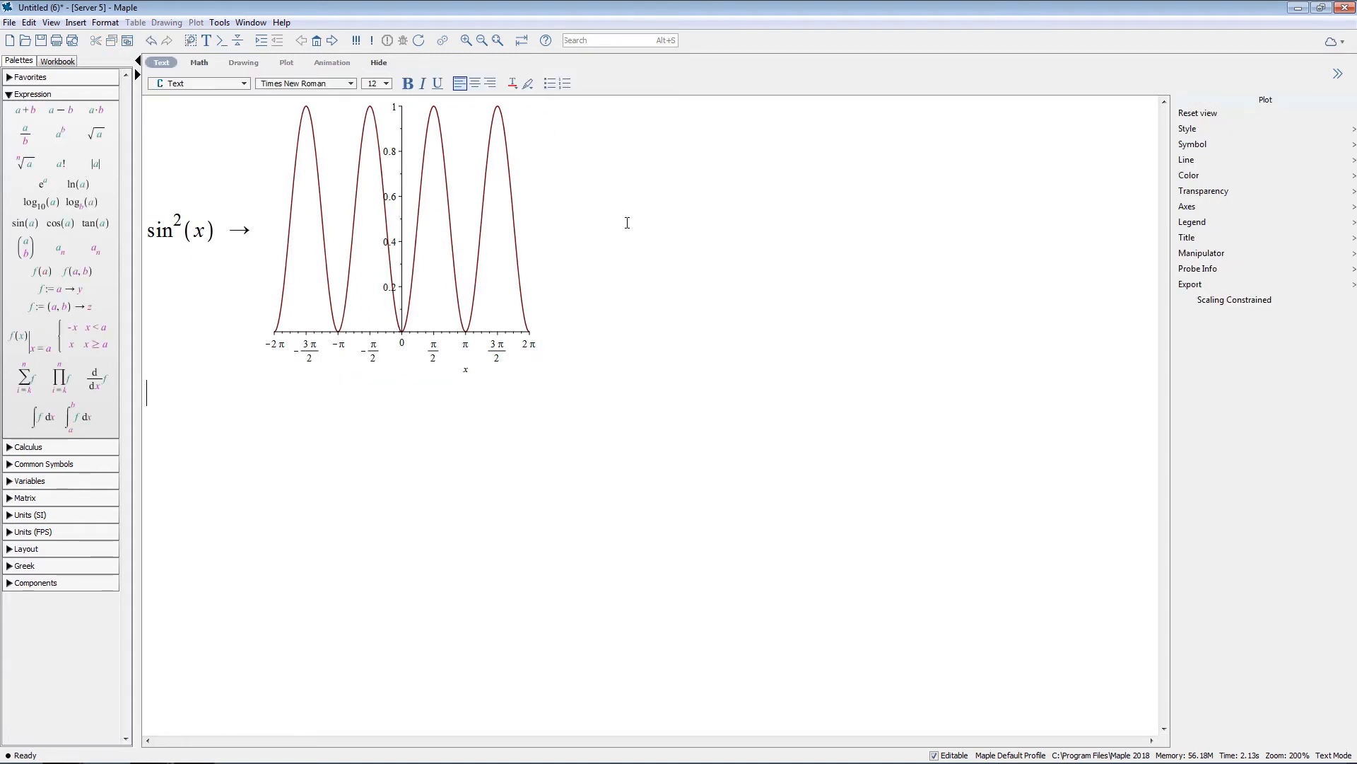
click(165, 391)
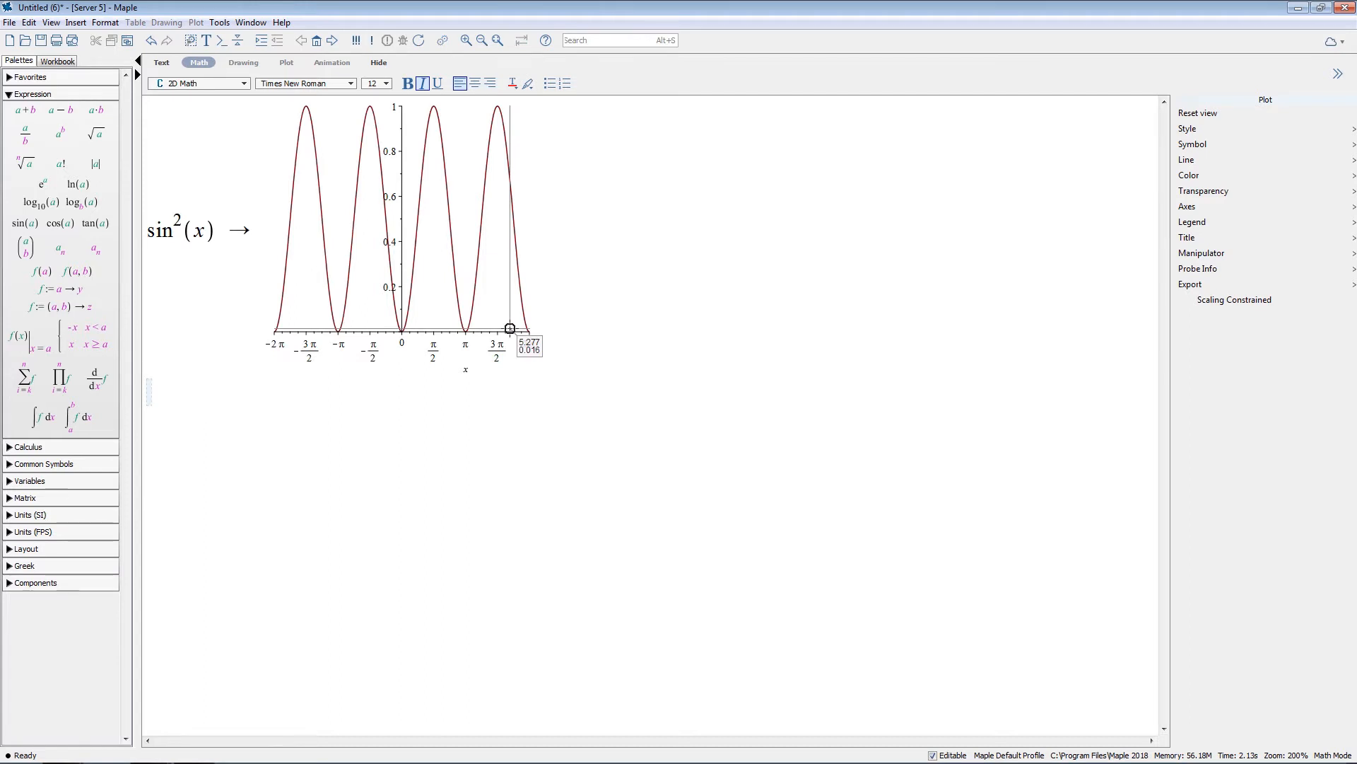
text(sin(x/)
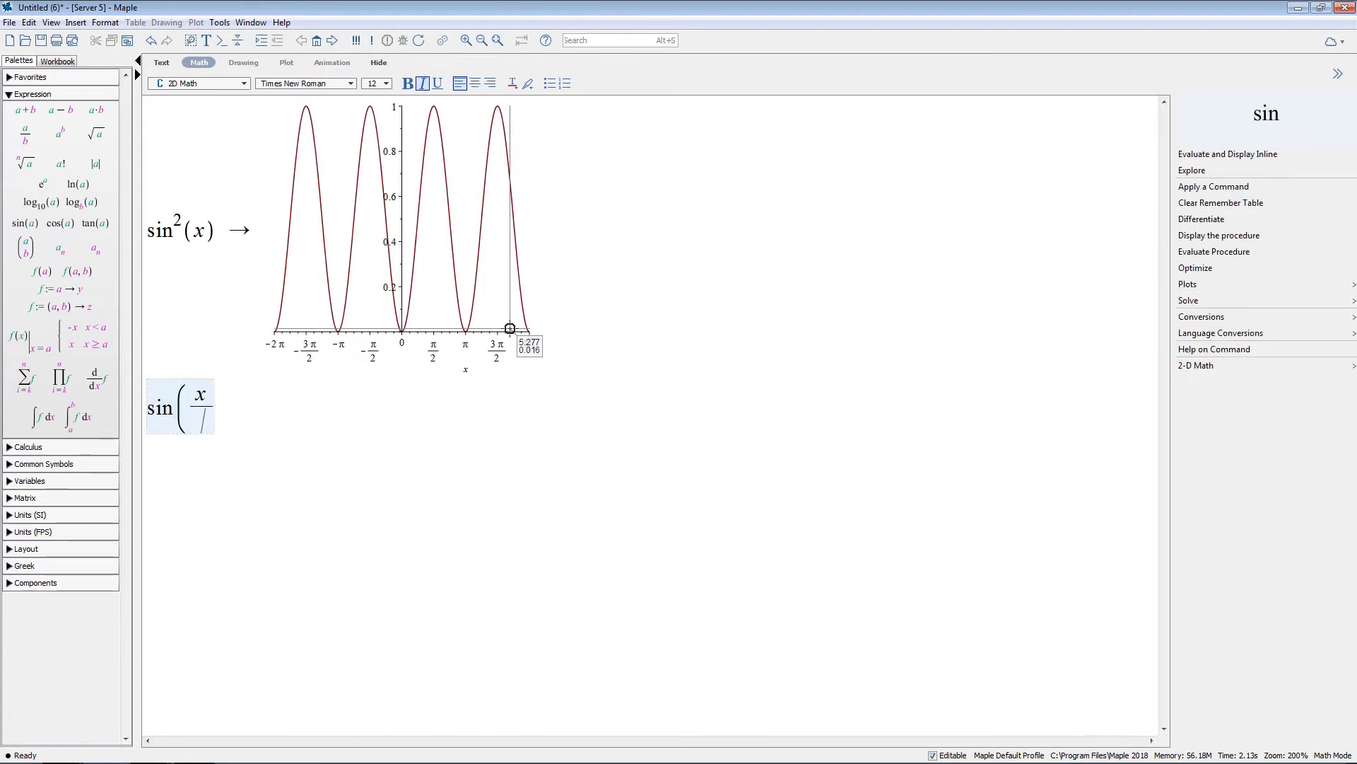
text(2)
key(Right)
text())
key(Return)
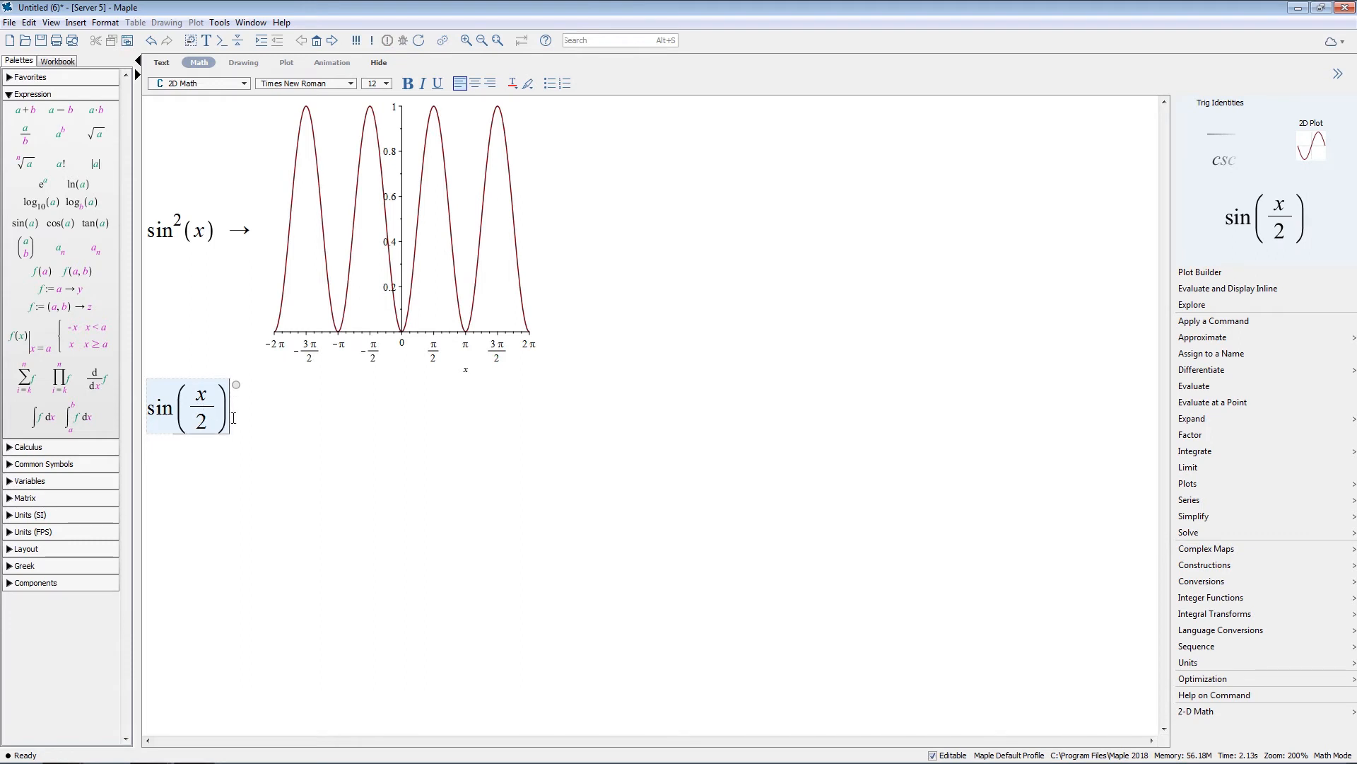
click(1197, 488)
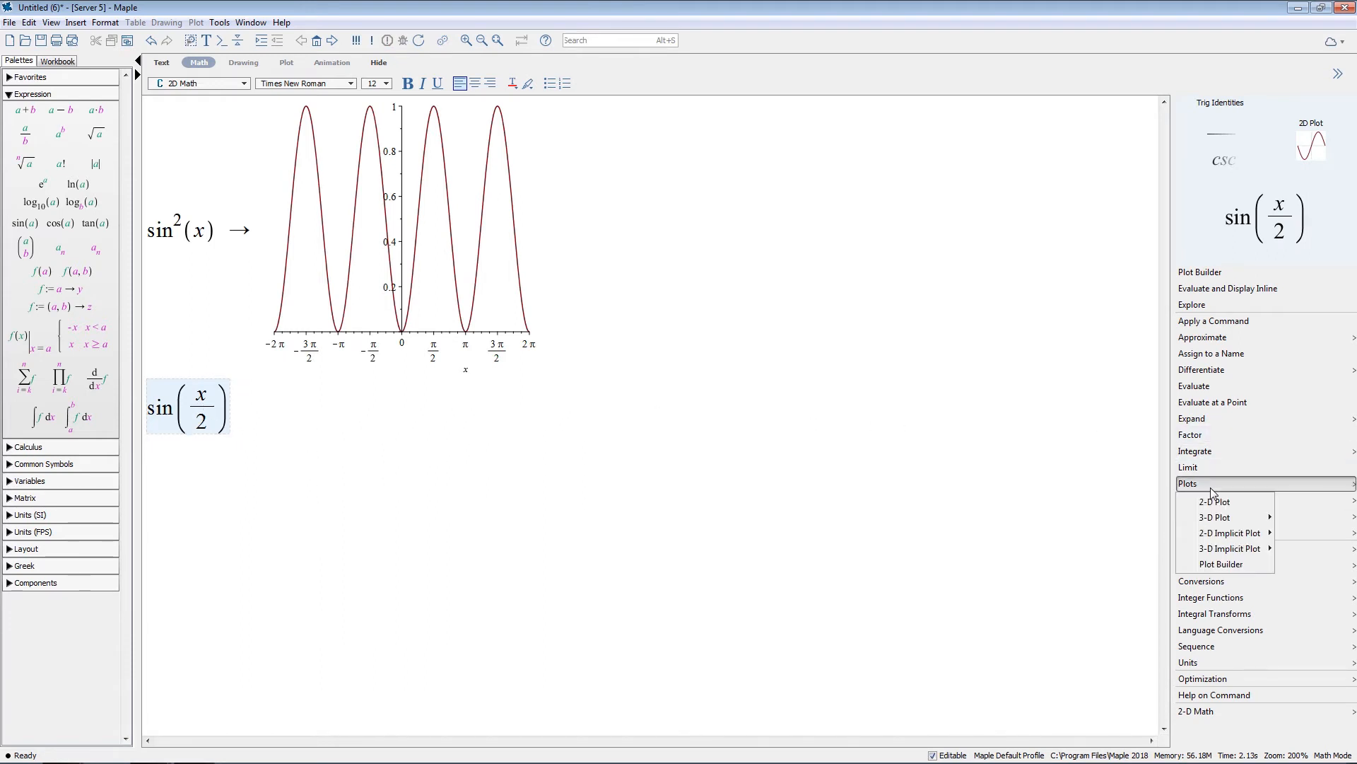
click(1205, 498)
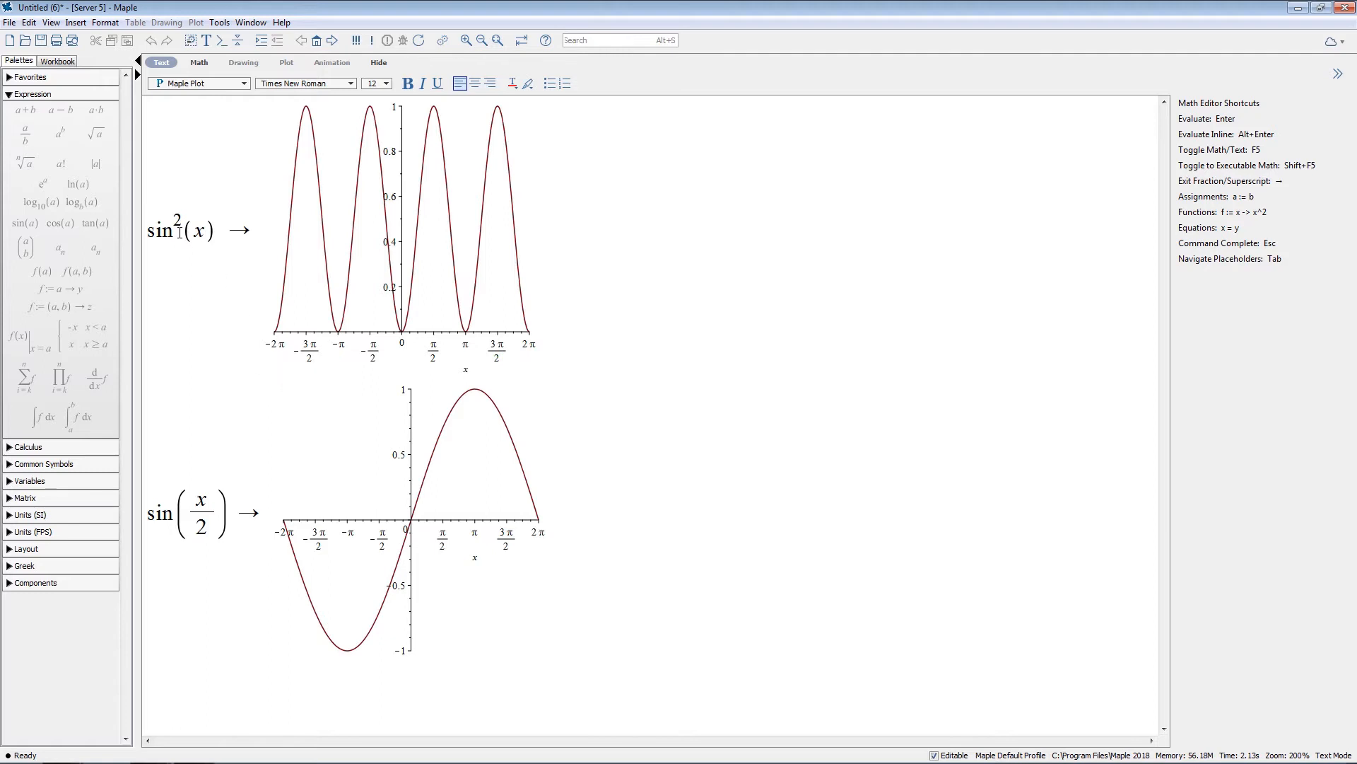
- Add the sin^2(x) expression as a second curve in the sin(x/2) plot and annotate that plot with the text sin^2(x)
drag(150, 230, 216, 230)
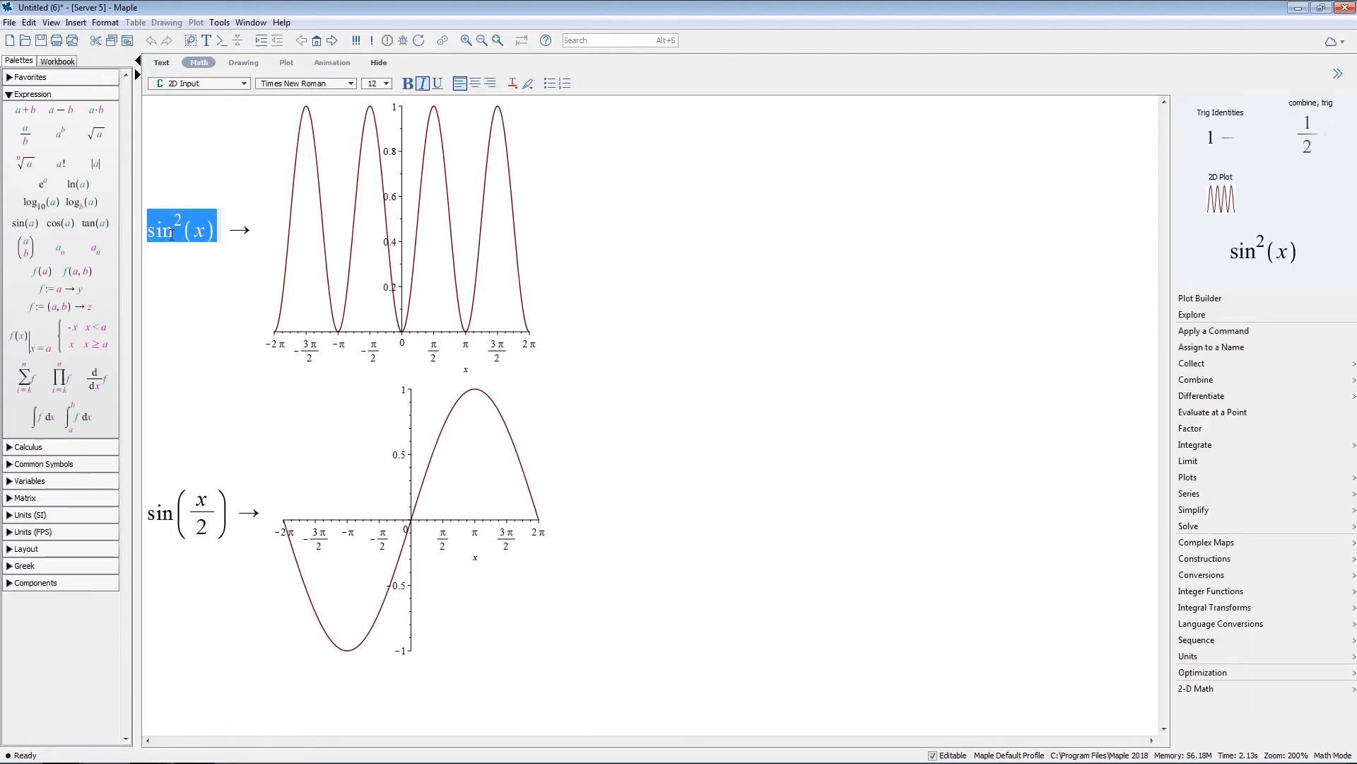
drag(190, 225, 373, 501)
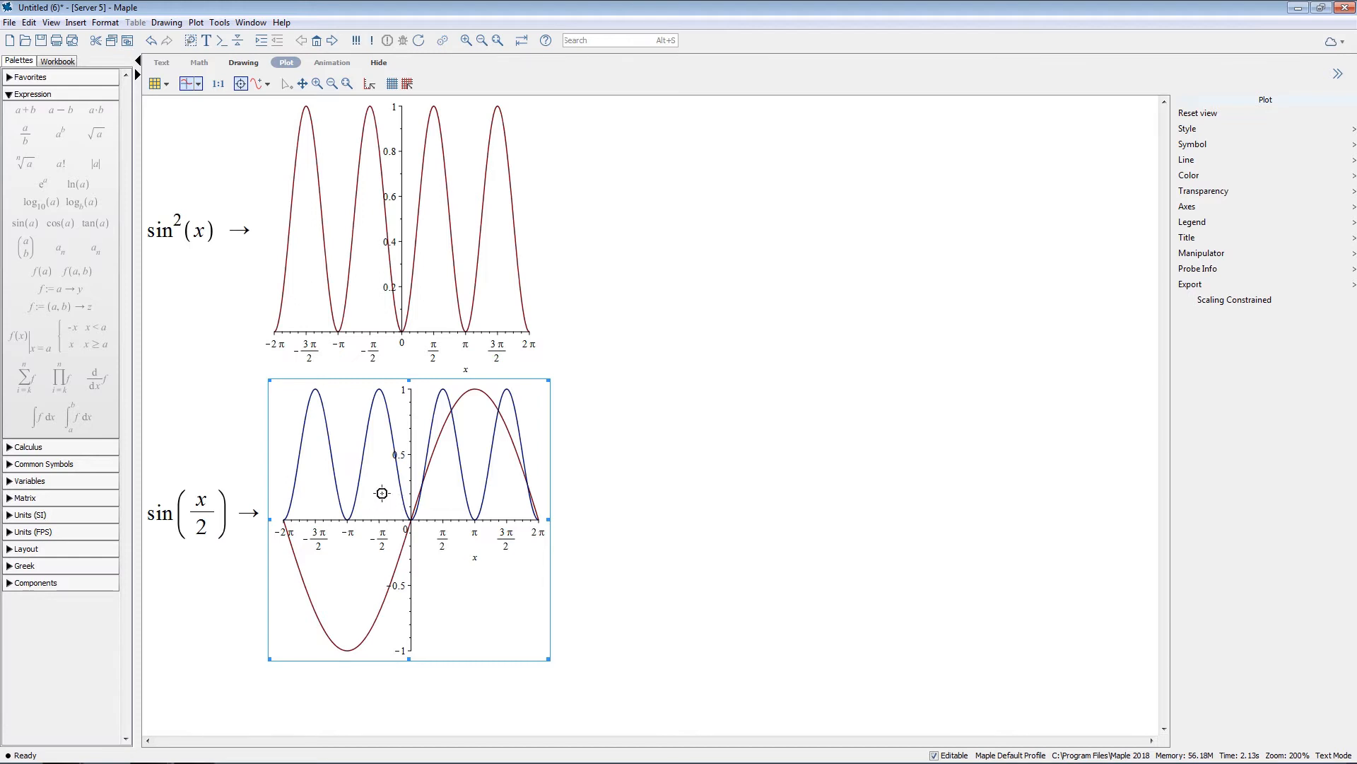
click(247, 63)
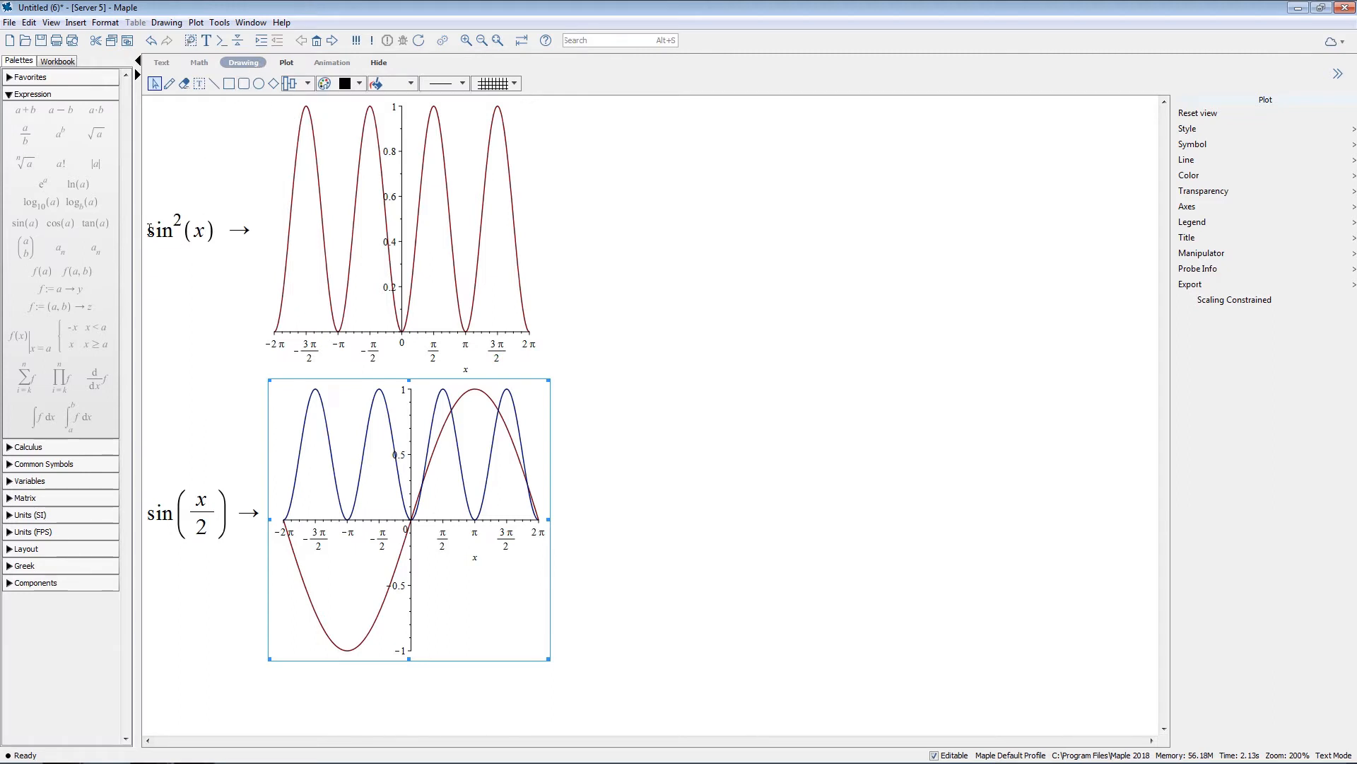
drag(153, 233, 214, 229)
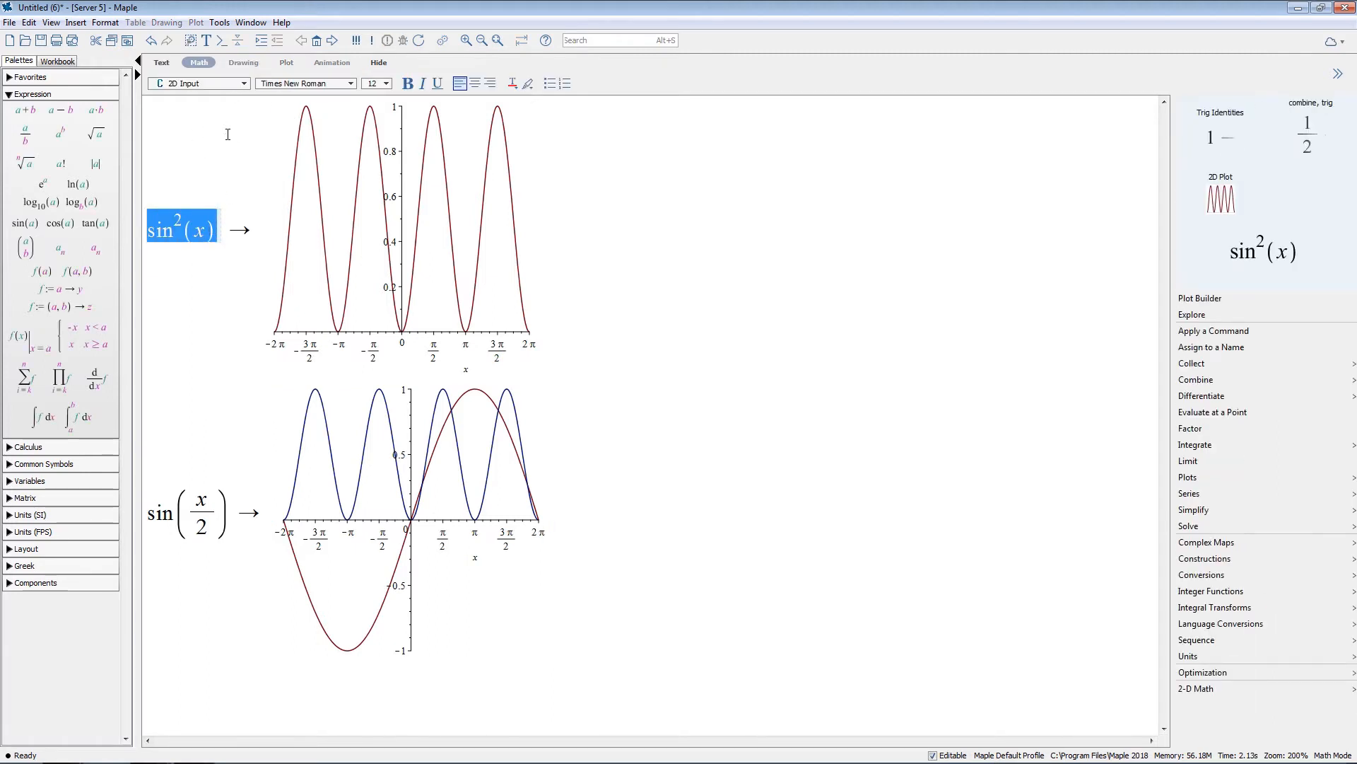
drag(423, 559, 523, 614)
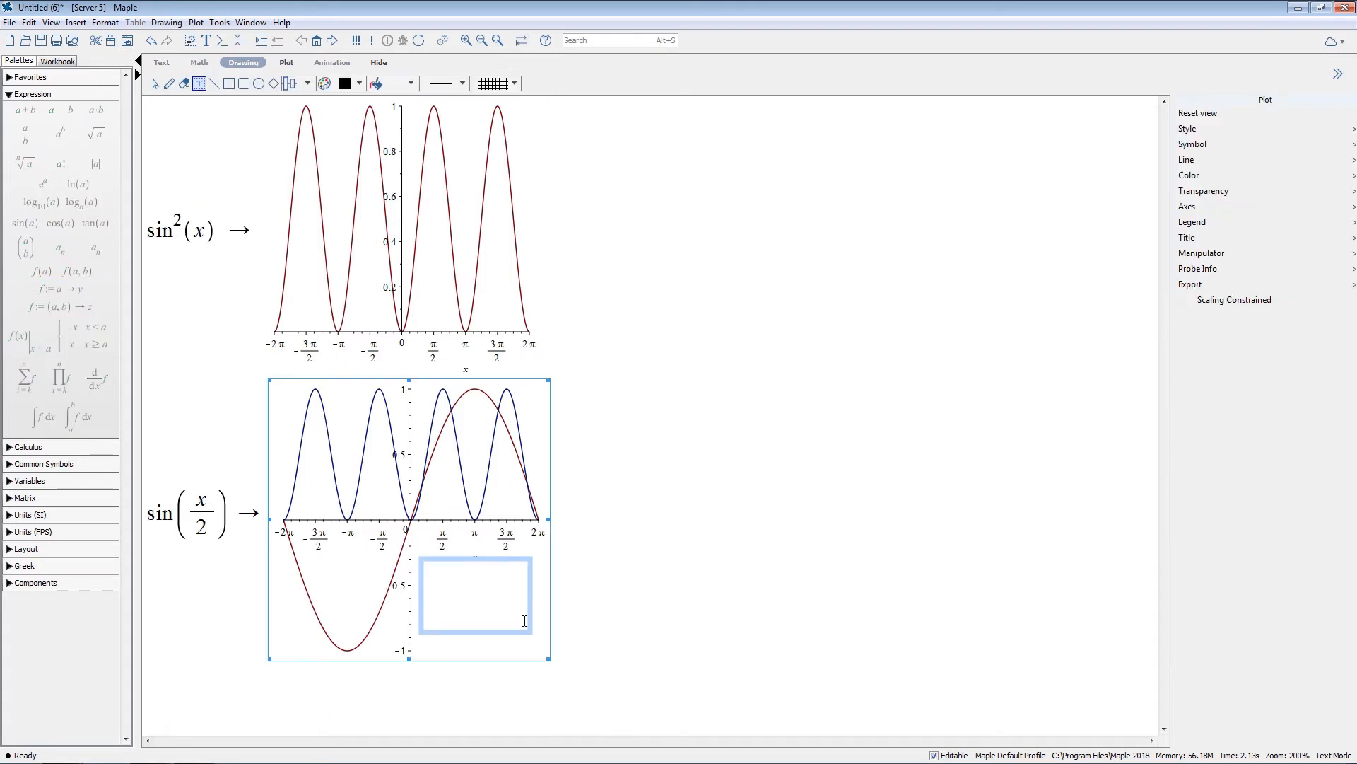
text(sin2(x))
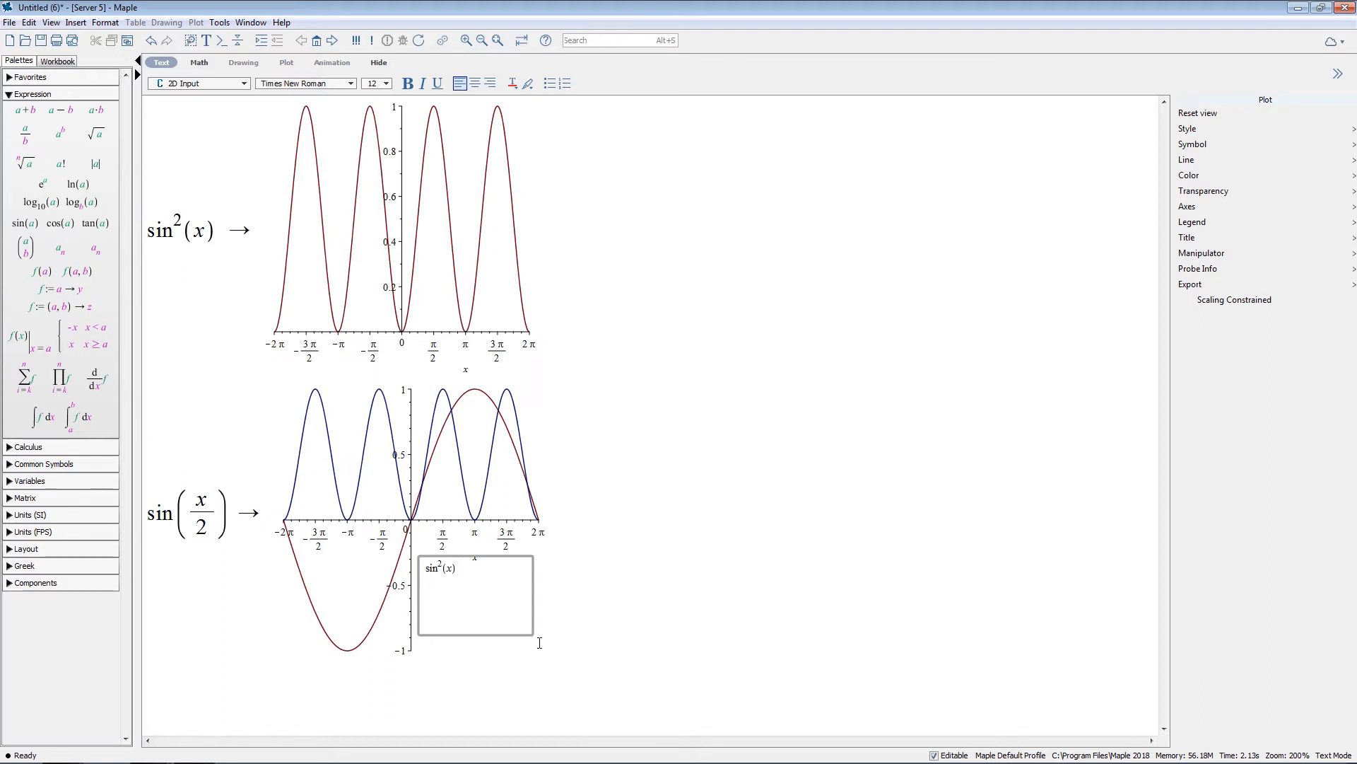
click(543, 596)
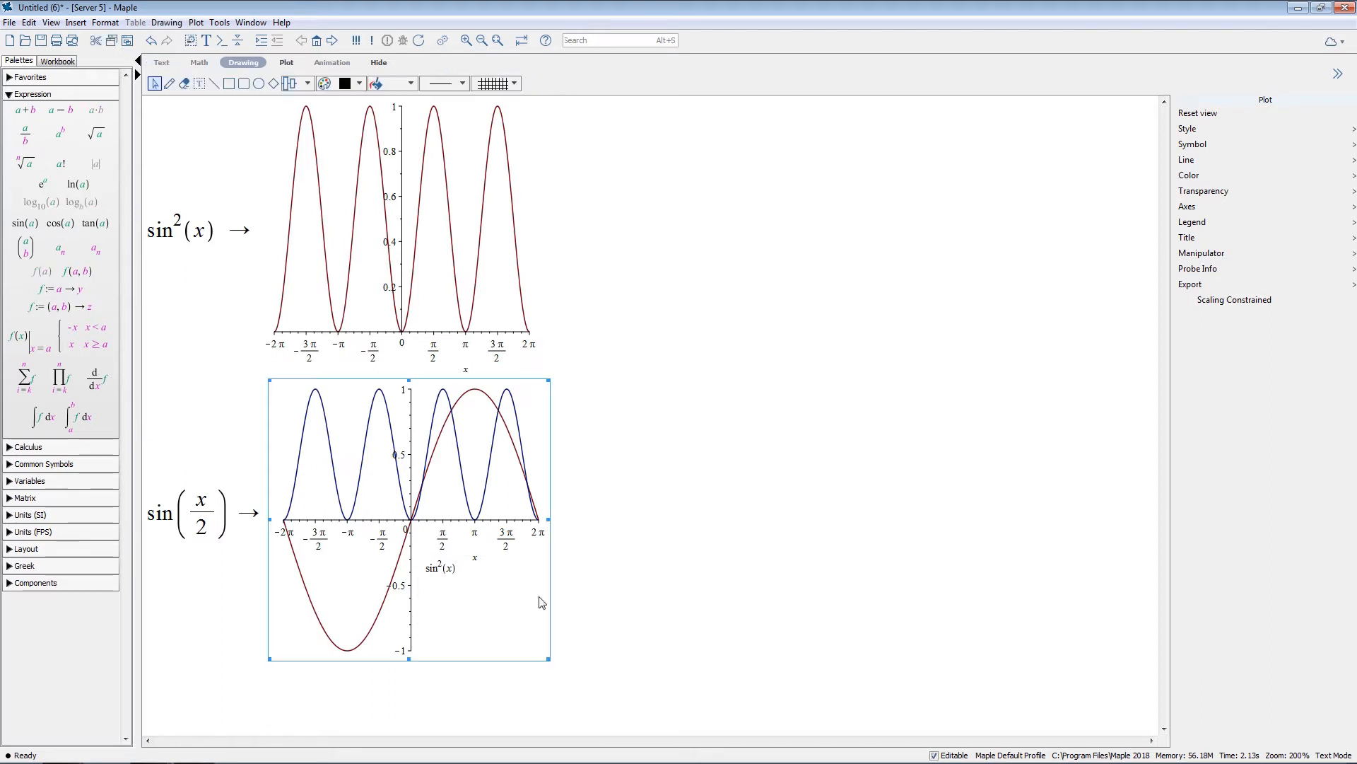
- Move the sin^2(x) label up between the peaks of its curve and view the available drawing line styles
click(437, 566)
drag(437, 565, 345, 400)
click(509, 488)
click(455, 85)
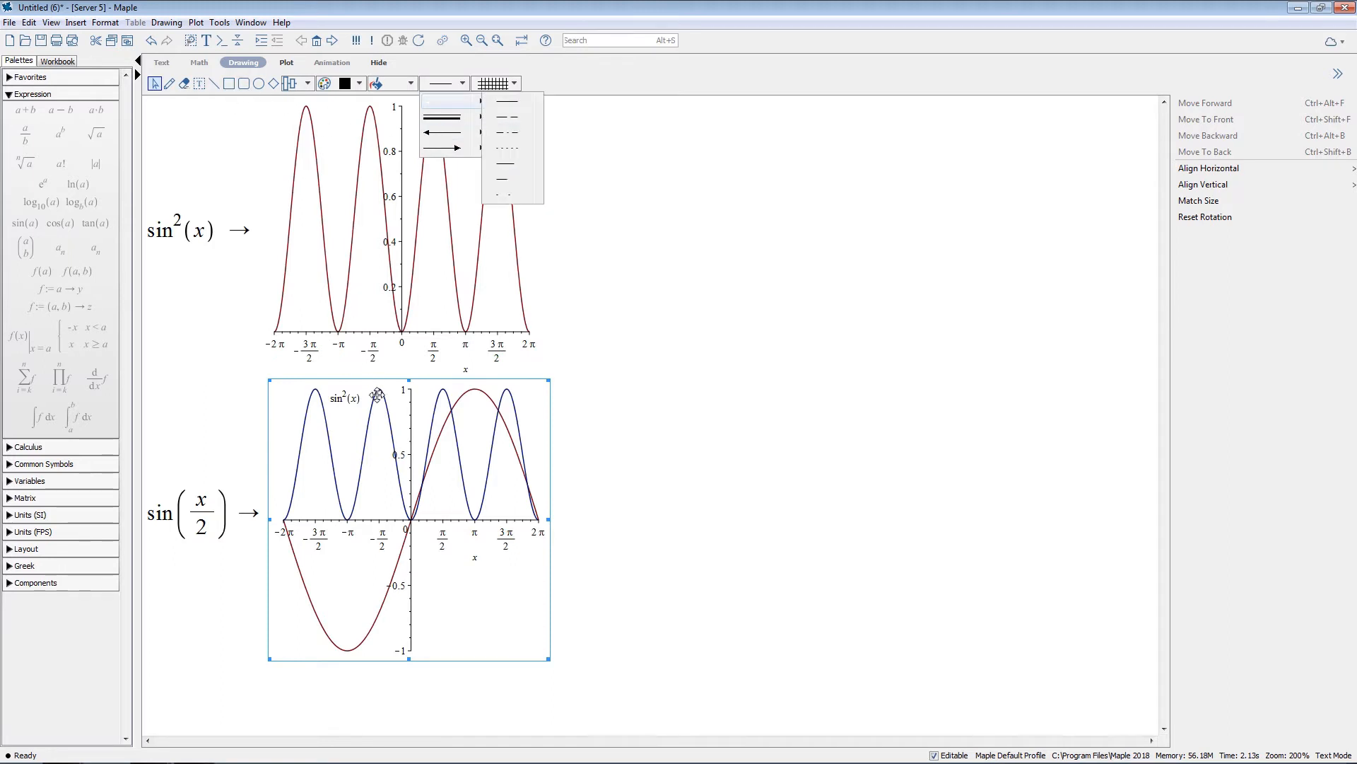
click(495, 574)
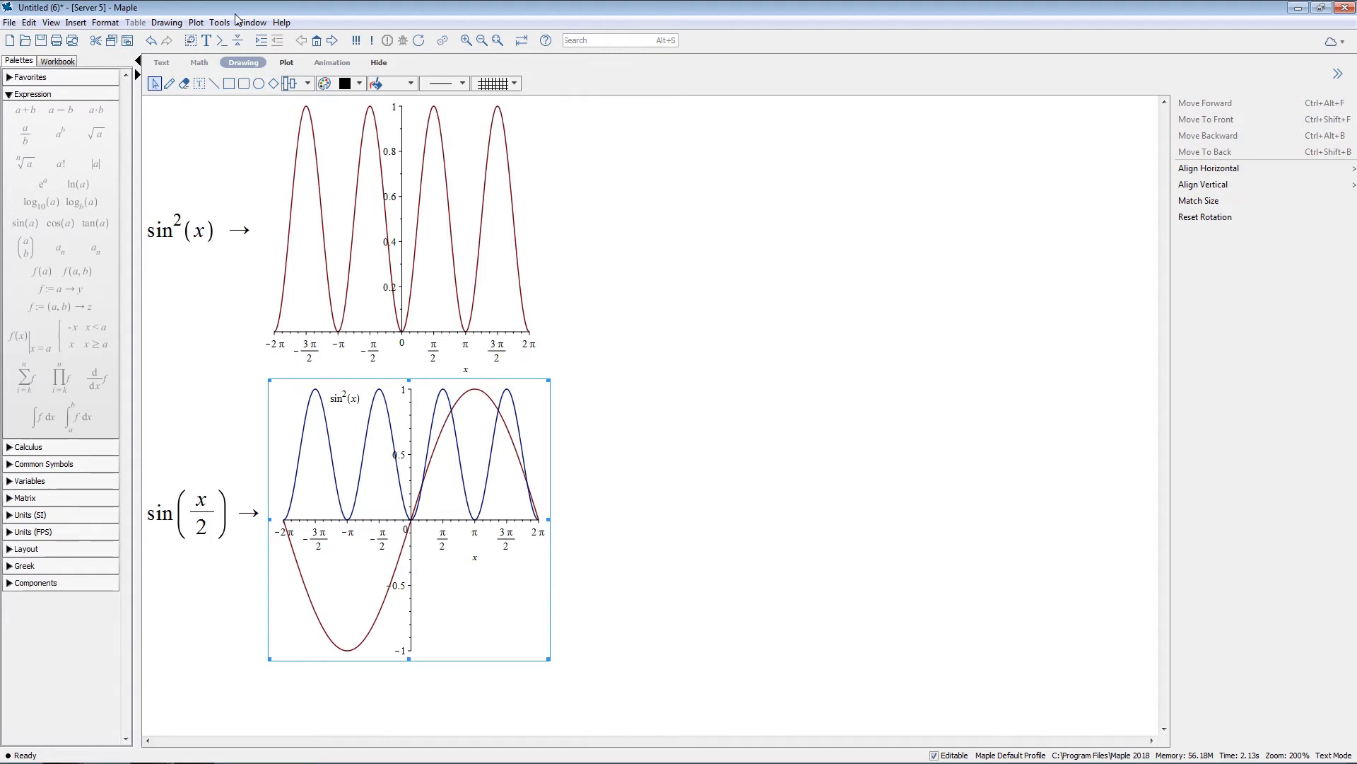
- Select the original sin^2(x) plot and view its export options
click(286, 63)
click(591, 548)
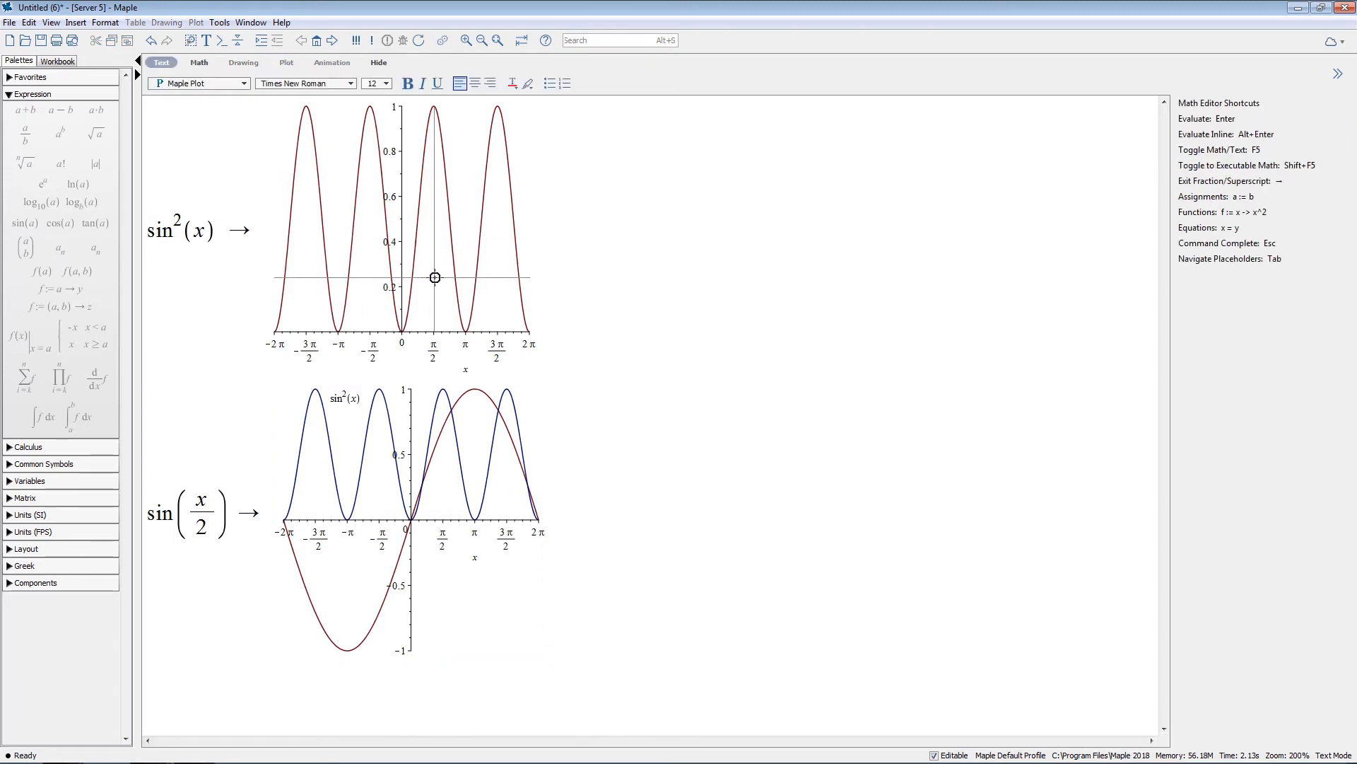
click(438, 280)
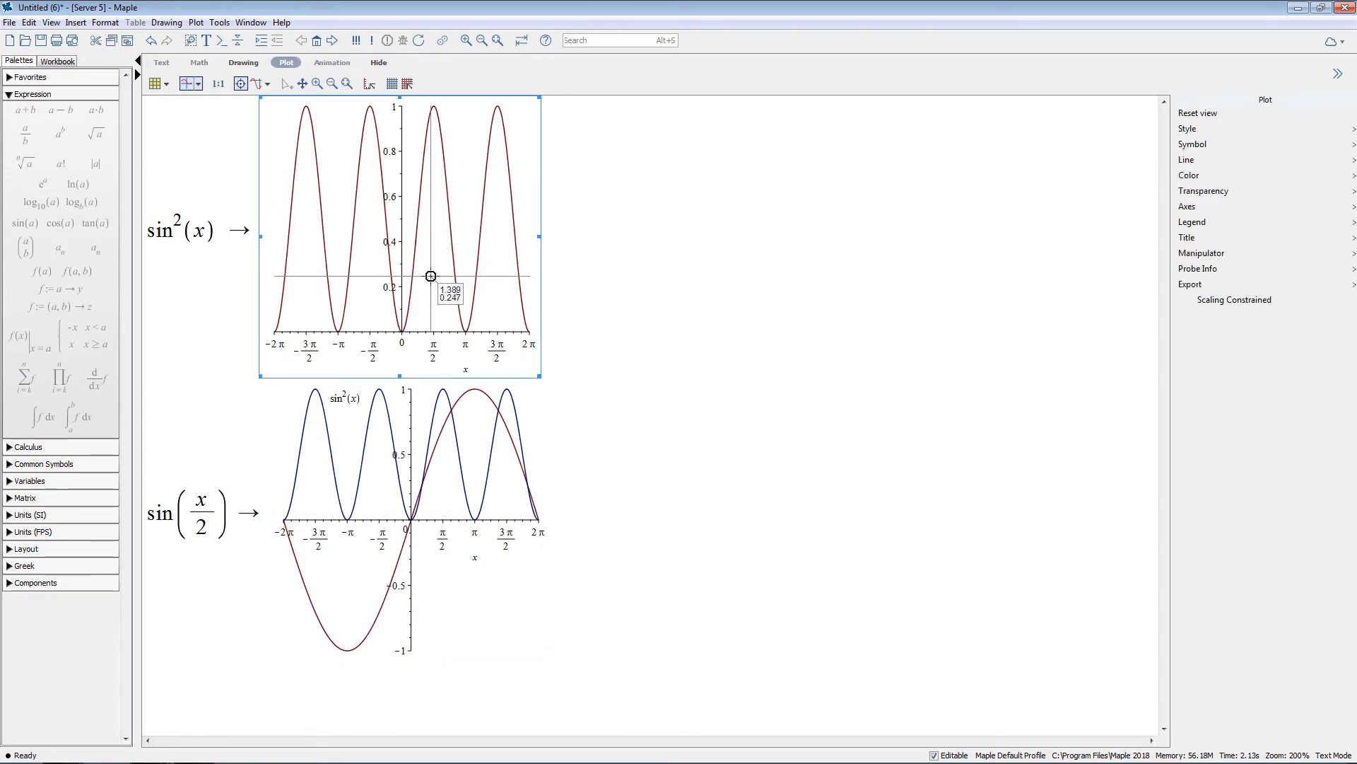
click(1198, 285)
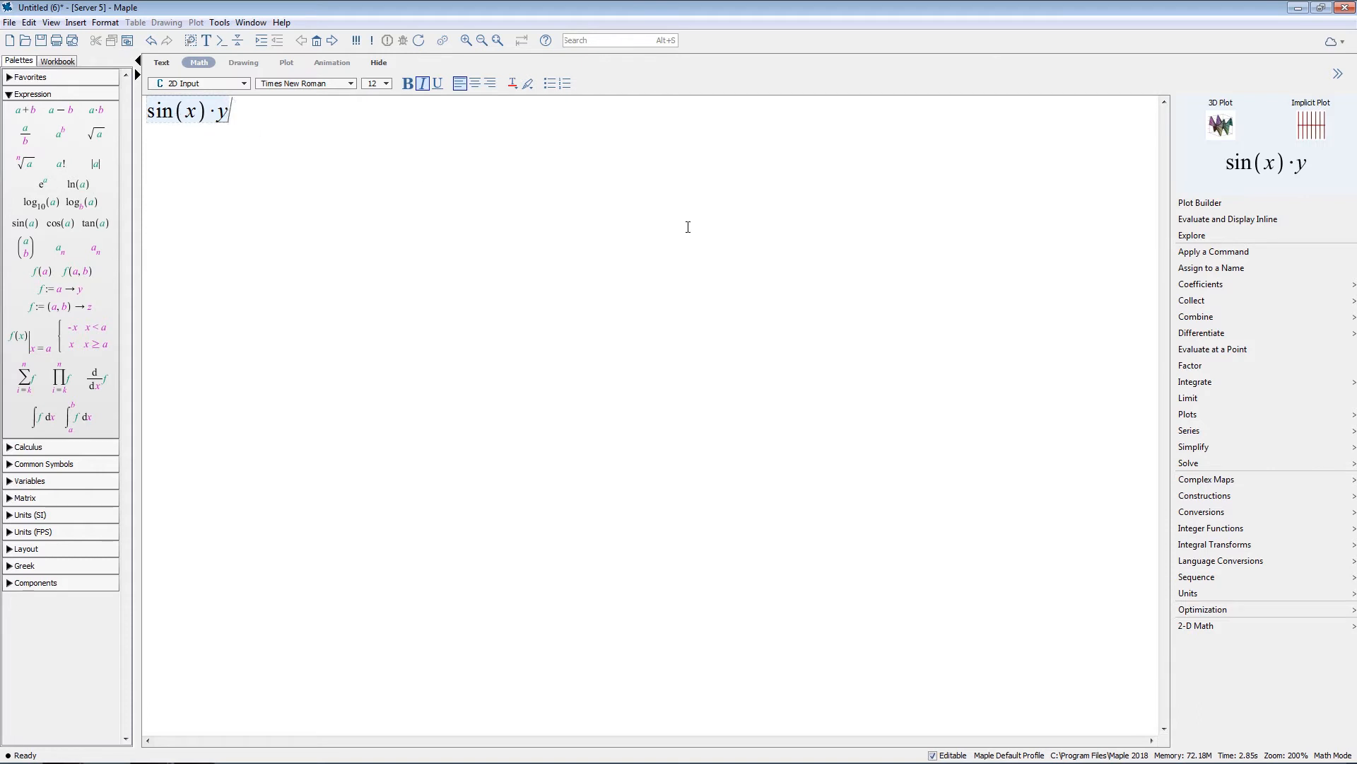
- Create a 3-D plot of sin(x)·y and rotate it to about θ 111, φ 70, ψ -22
click(1216, 415)
mouse_move(1219, 437)
click(1305, 434)
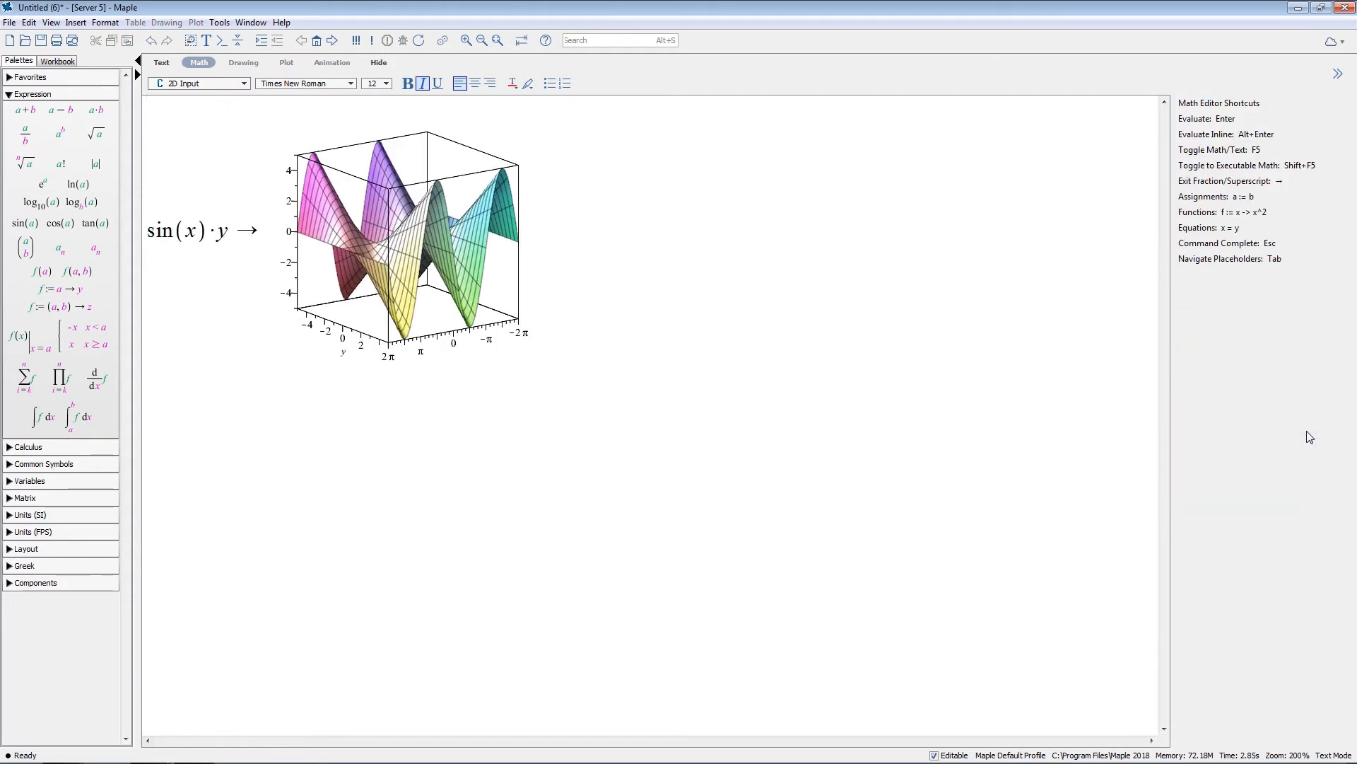
drag(444, 300, 385, 297)
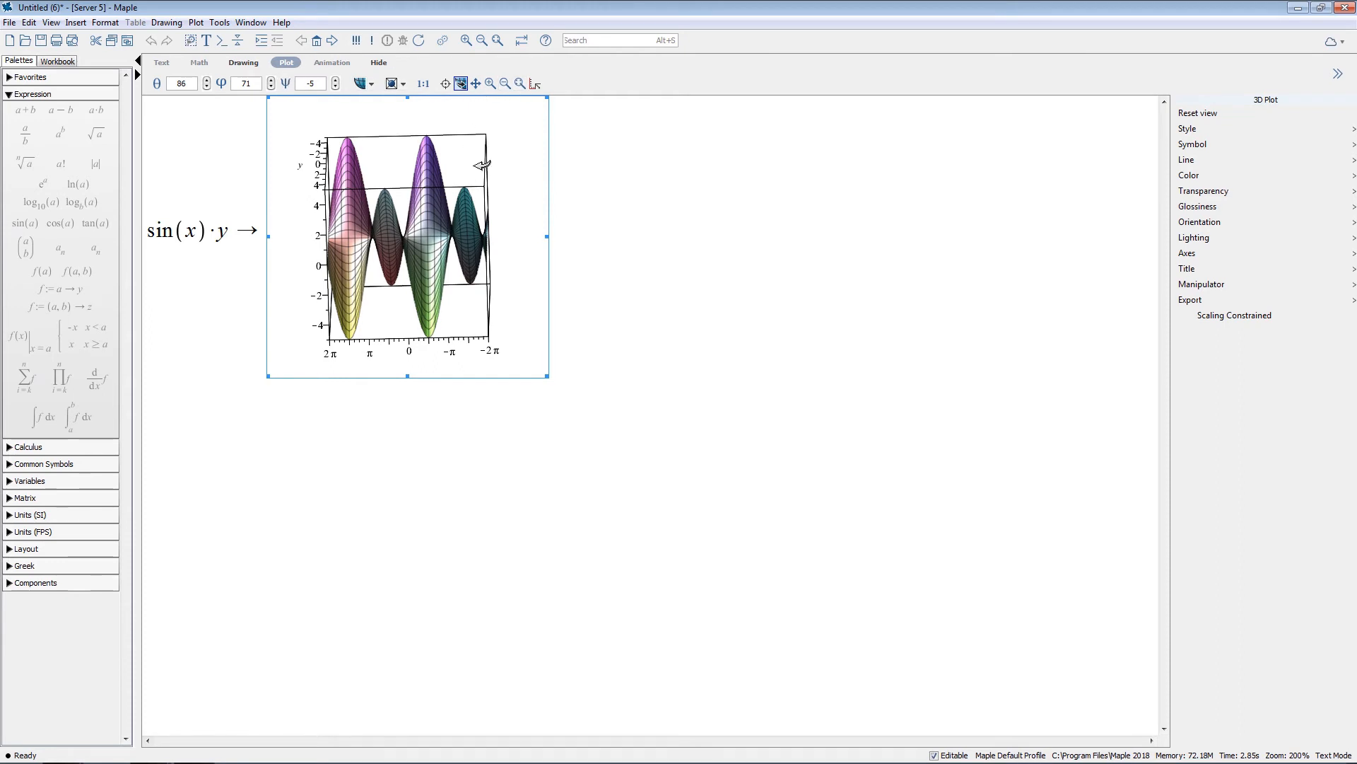
drag(450, 248, 403, 305)
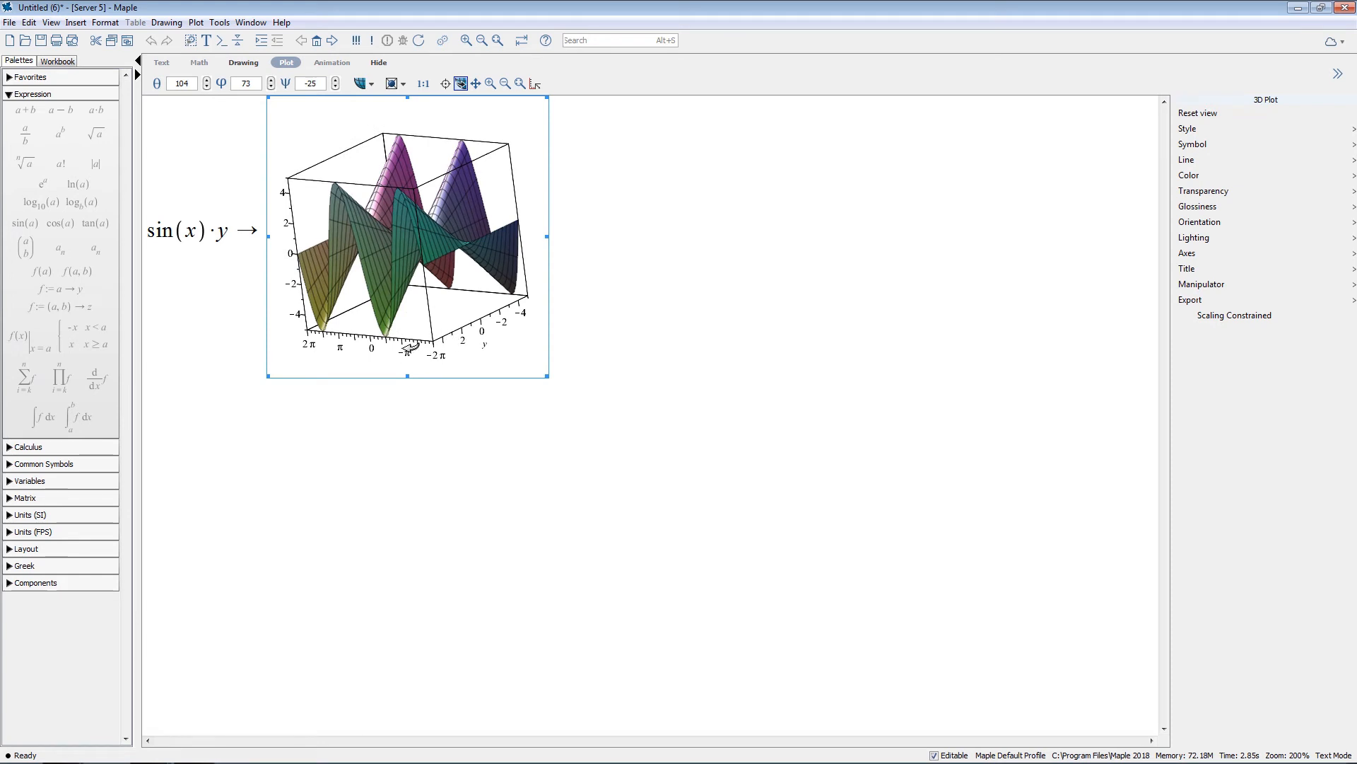
drag(450, 320, 449, 324)
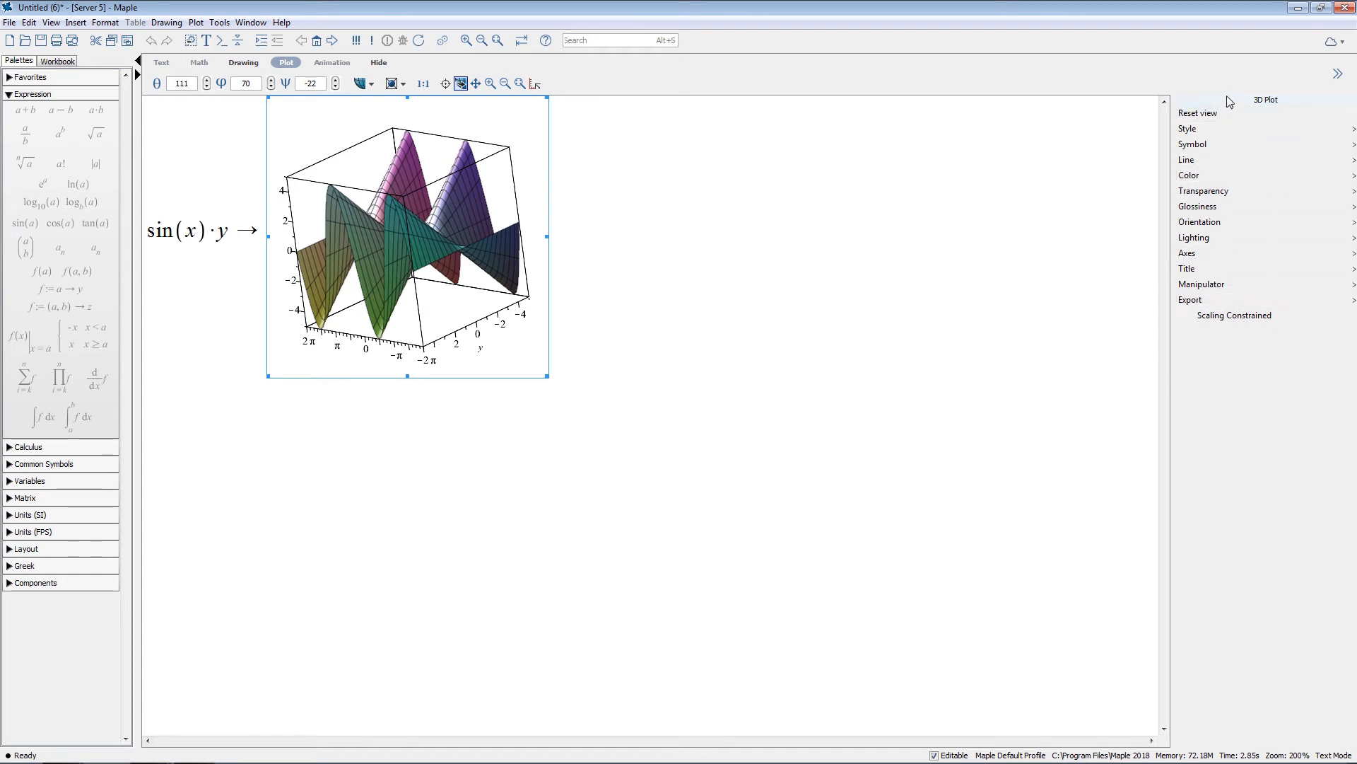
- Color the sin(x)·y surface by Z (Hue) and make it partly transparent
click(1224, 177)
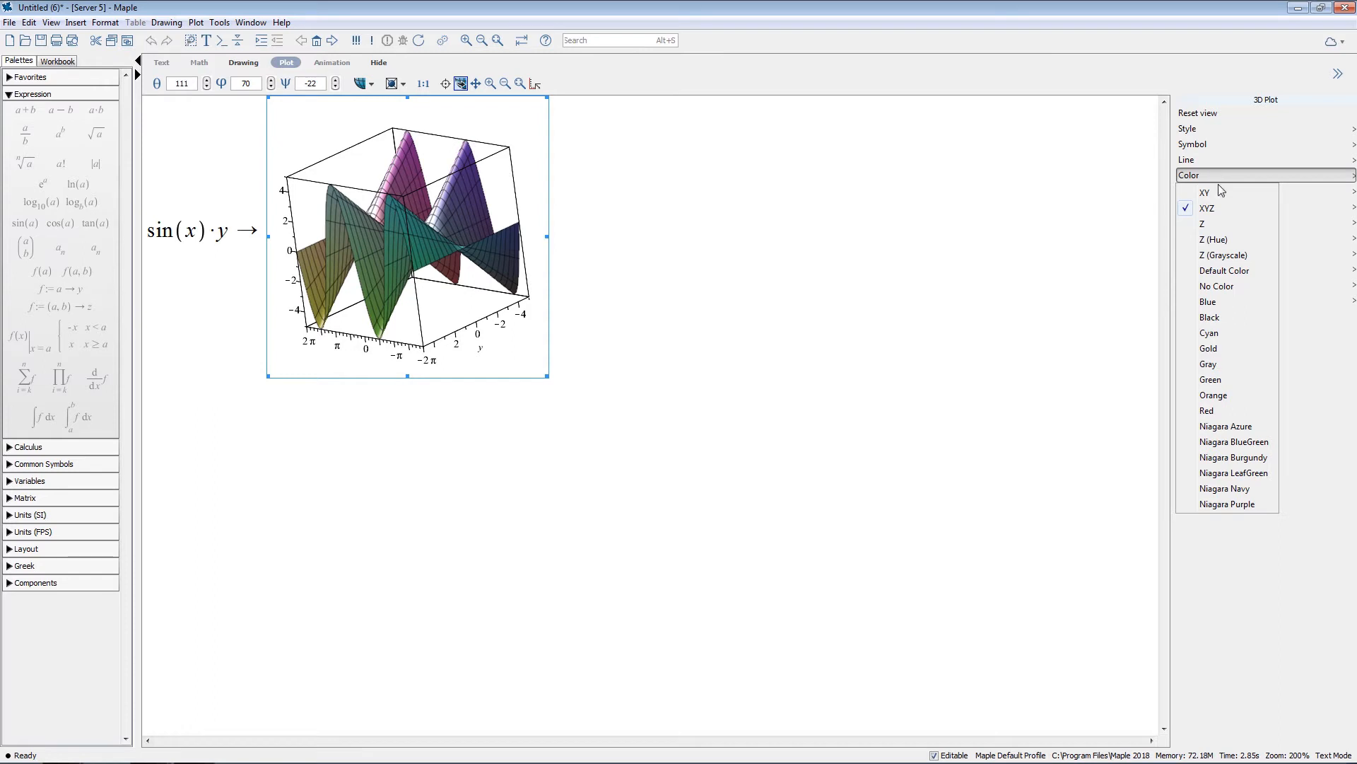
click(1215, 240)
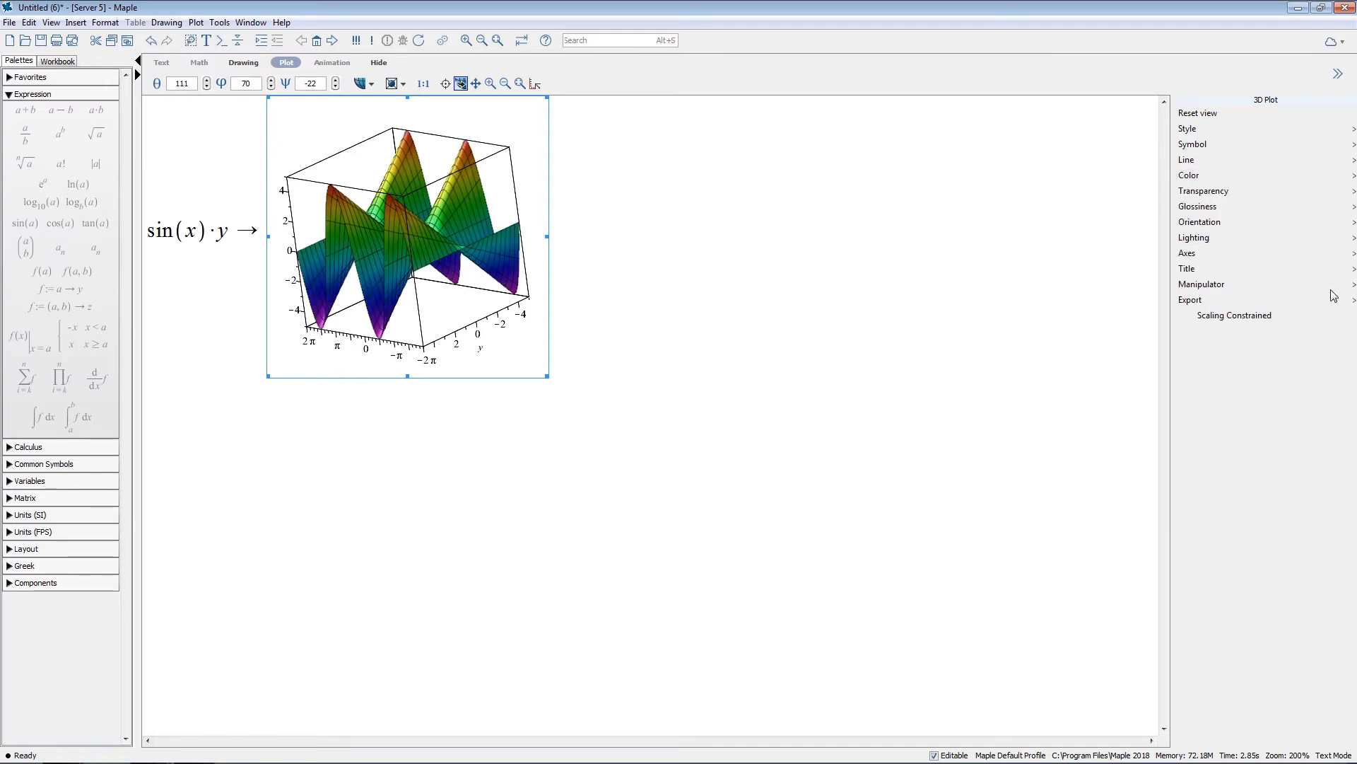
click(1209, 192)
click(1206, 233)
drag(377, 285, 465, 294)
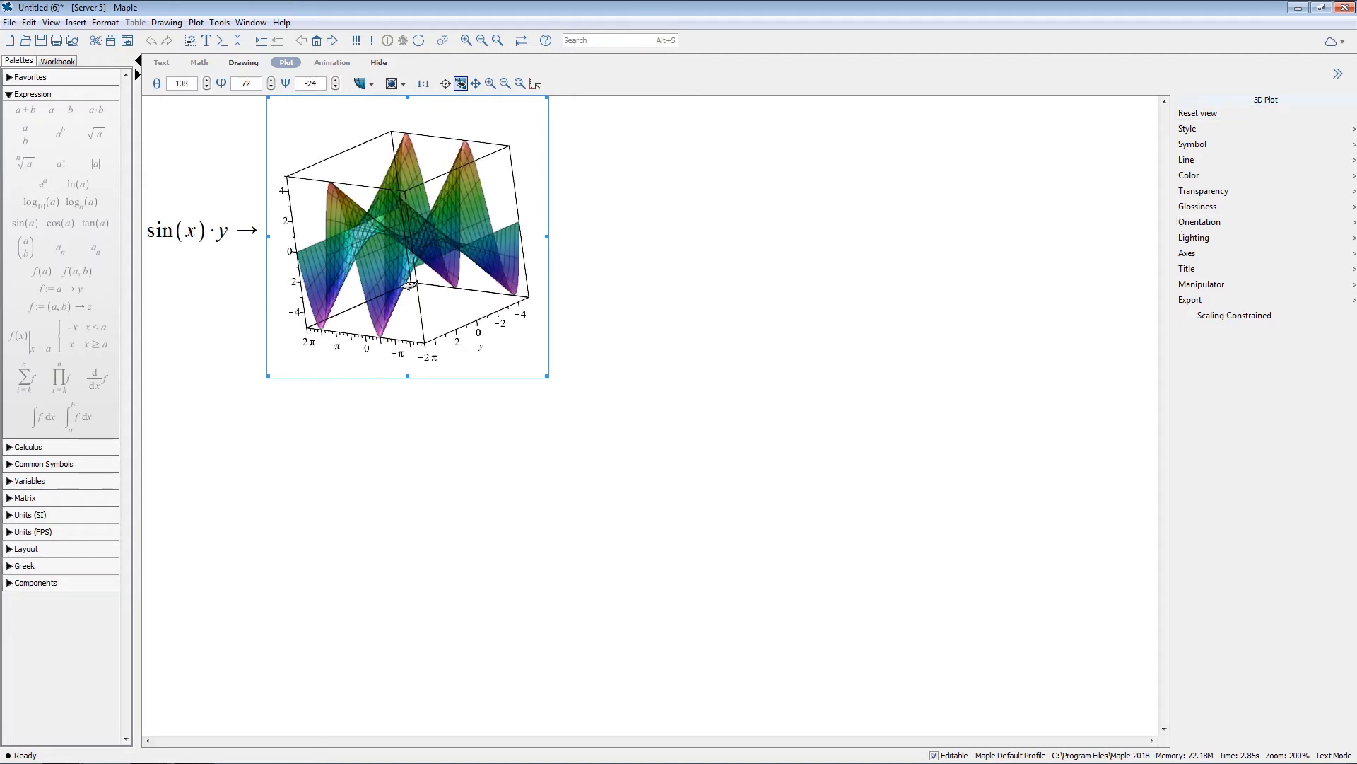
mouse_move(409, 284)
mouse_down()
mouse_move(549, 288)
mouse_move(417, 295)
mouse_up()
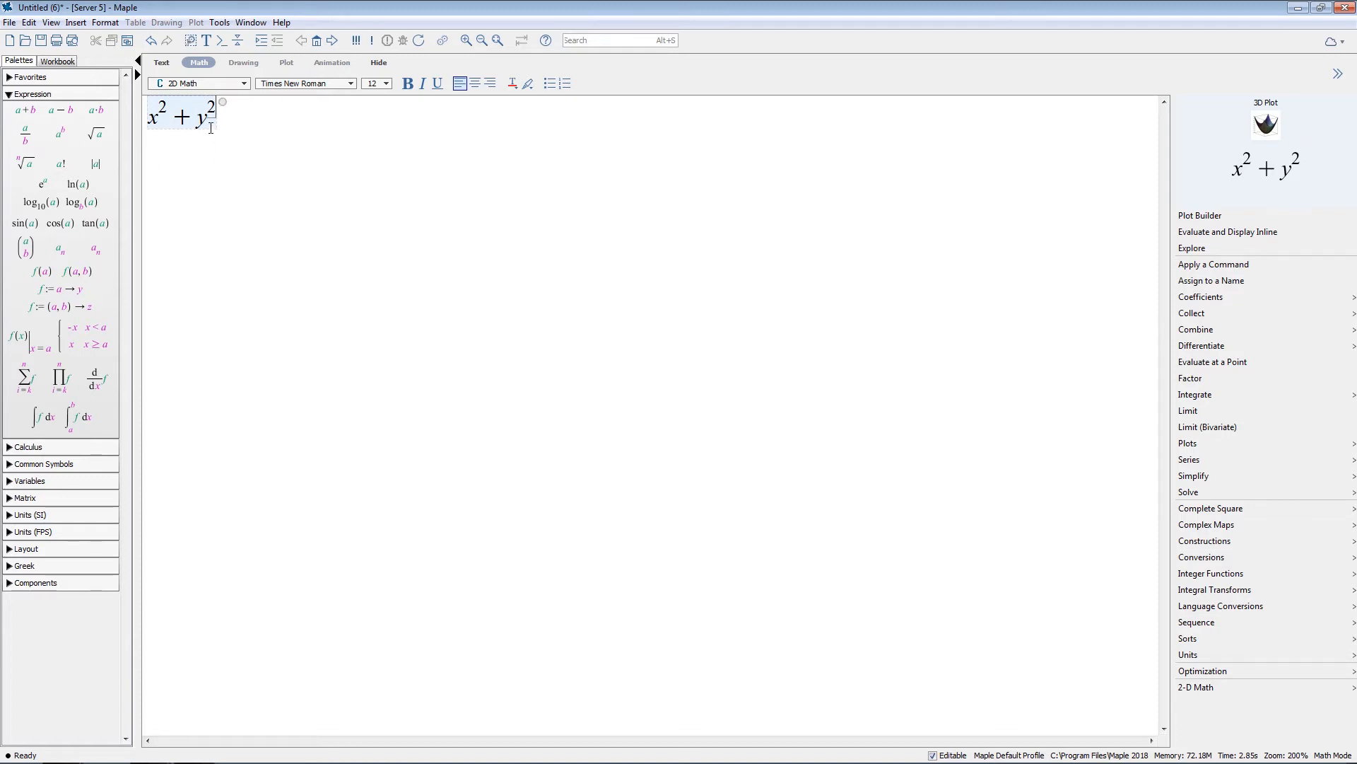
- Plot x^2 + y^2 with the Plot Builder, trying a 2-D contour plot before switching to a 3-D plot
click(1221, 221)
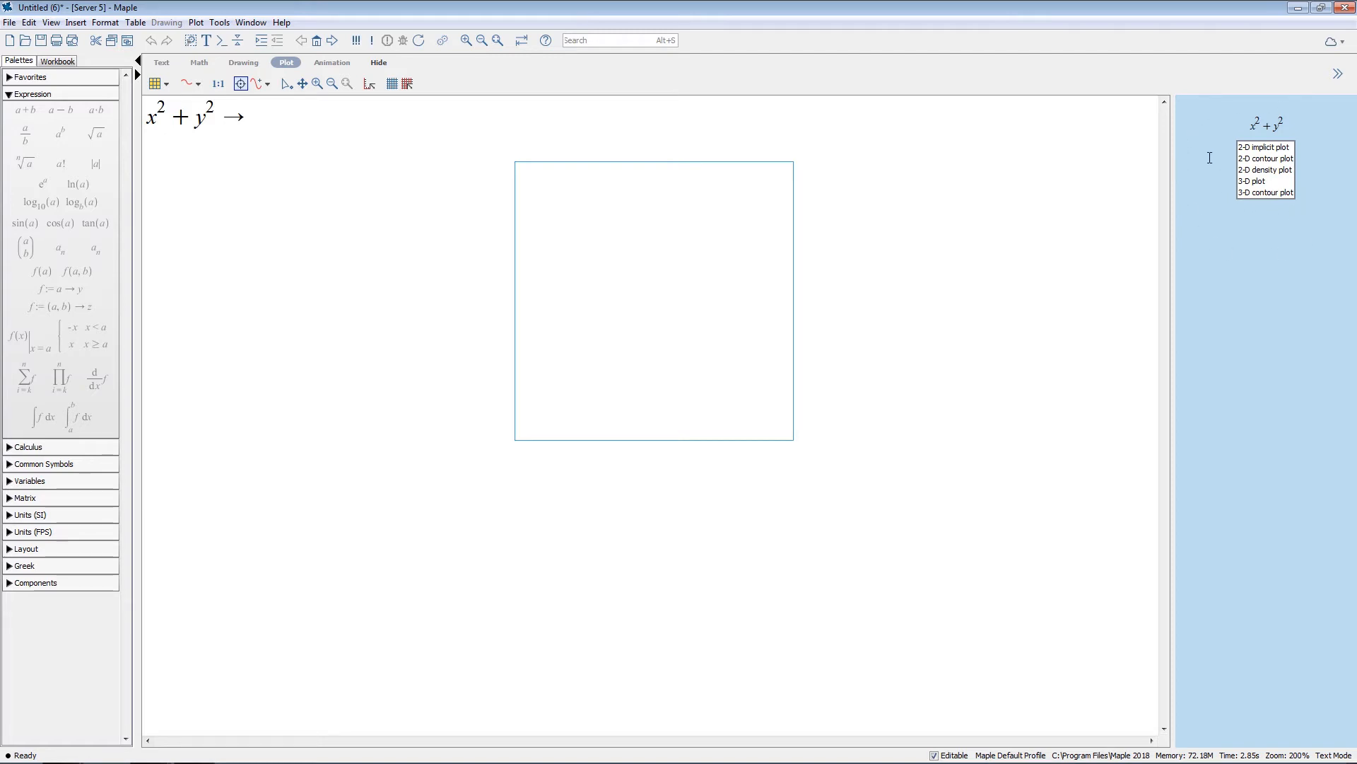
click(1273, 159)
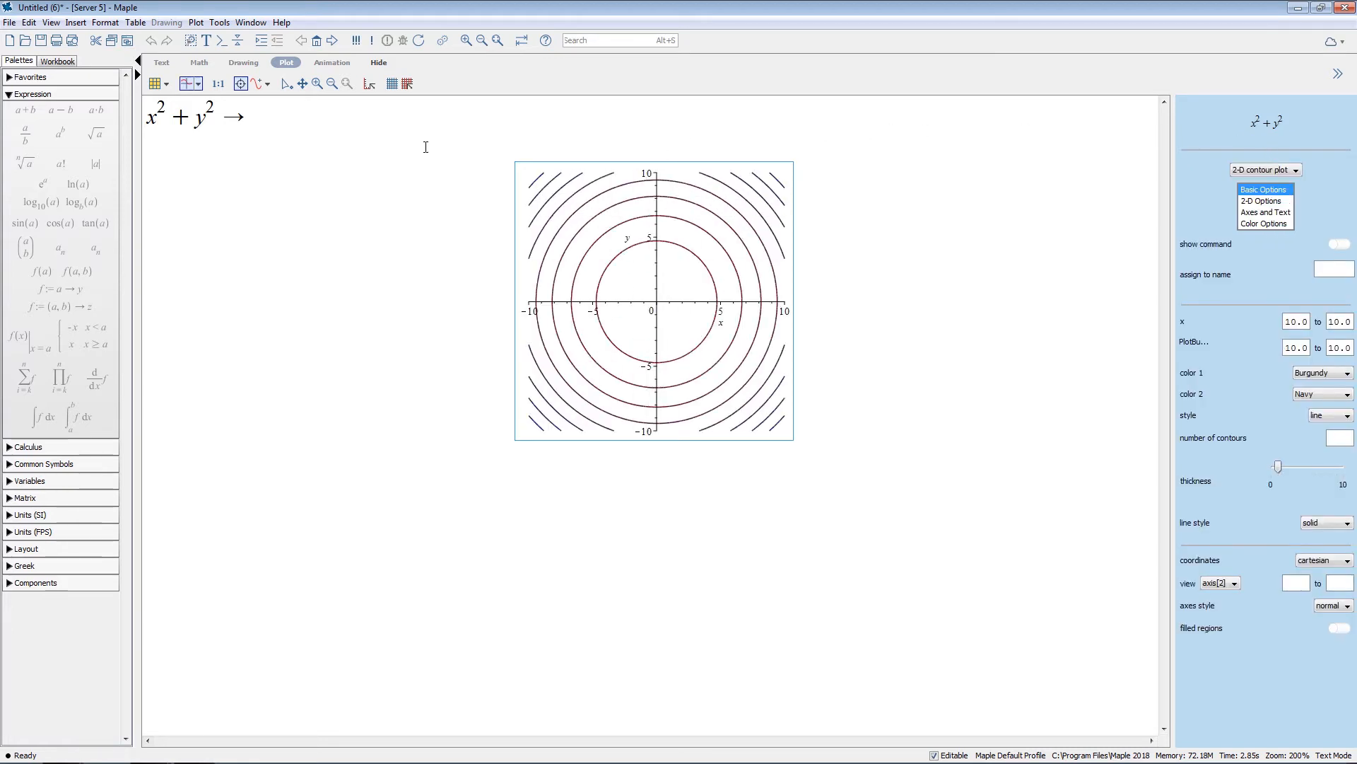
click(1260, 171)
click(1261, 217)
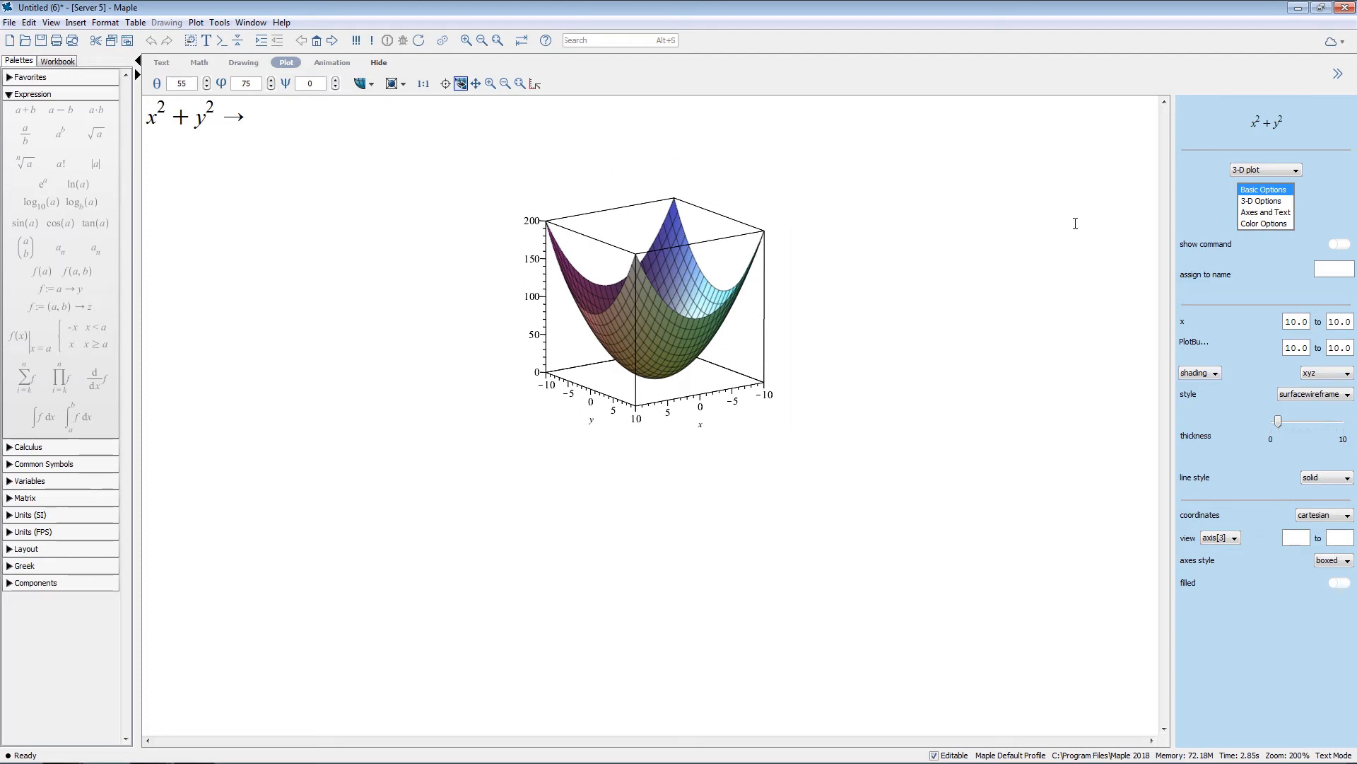
- Review the 3-D options and give the x^2 + y^2 plot the title "Title"
click(1275, 202)
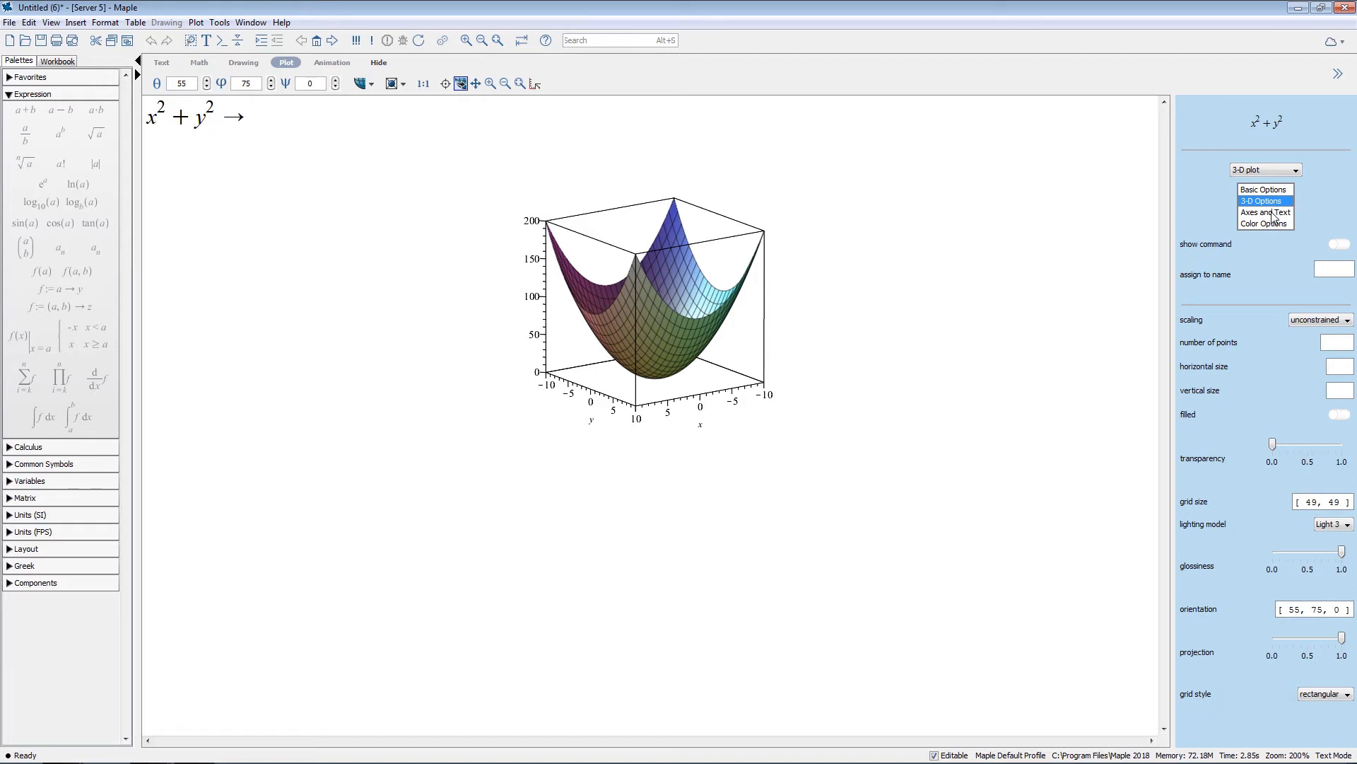
click(1273, 213)
text(Title)
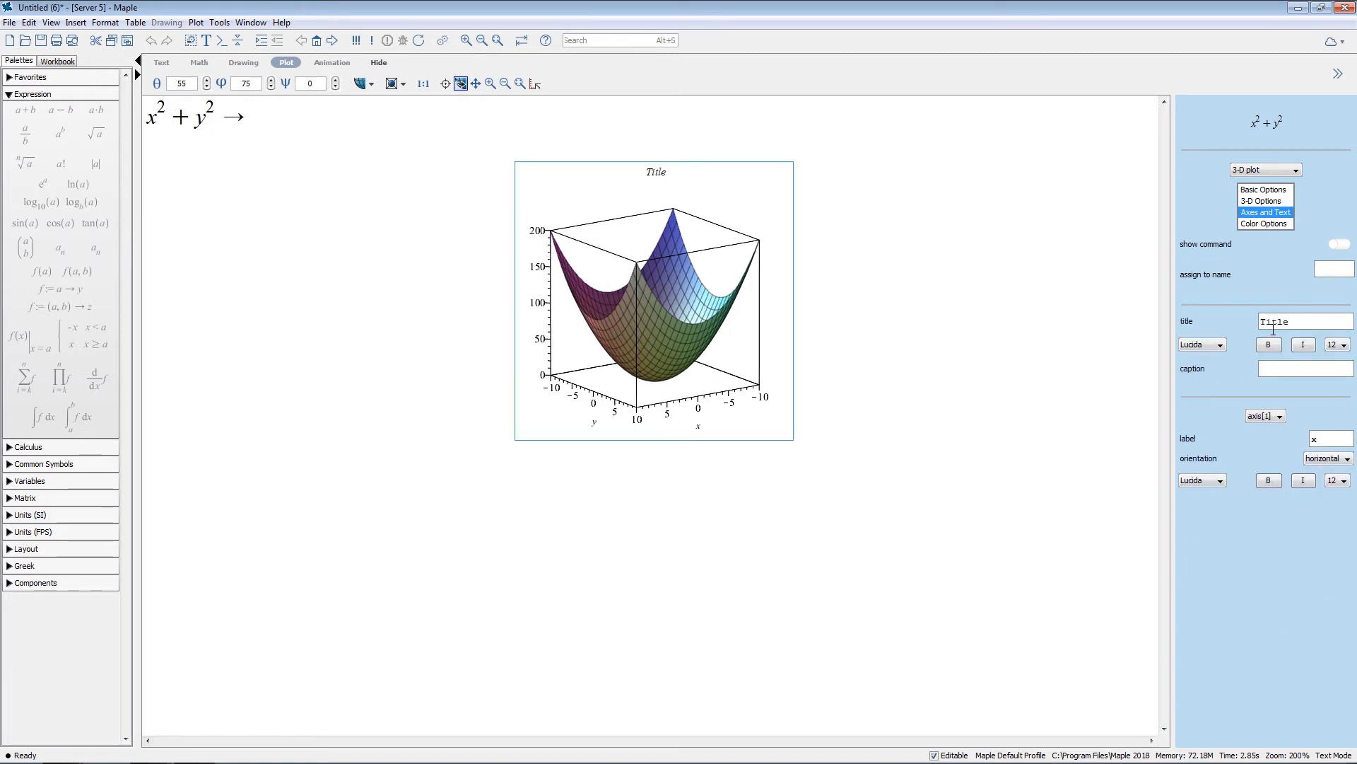
- Set the x^2 + y^2 plot's shading to zhue and its style to surface
click(1262, 189)
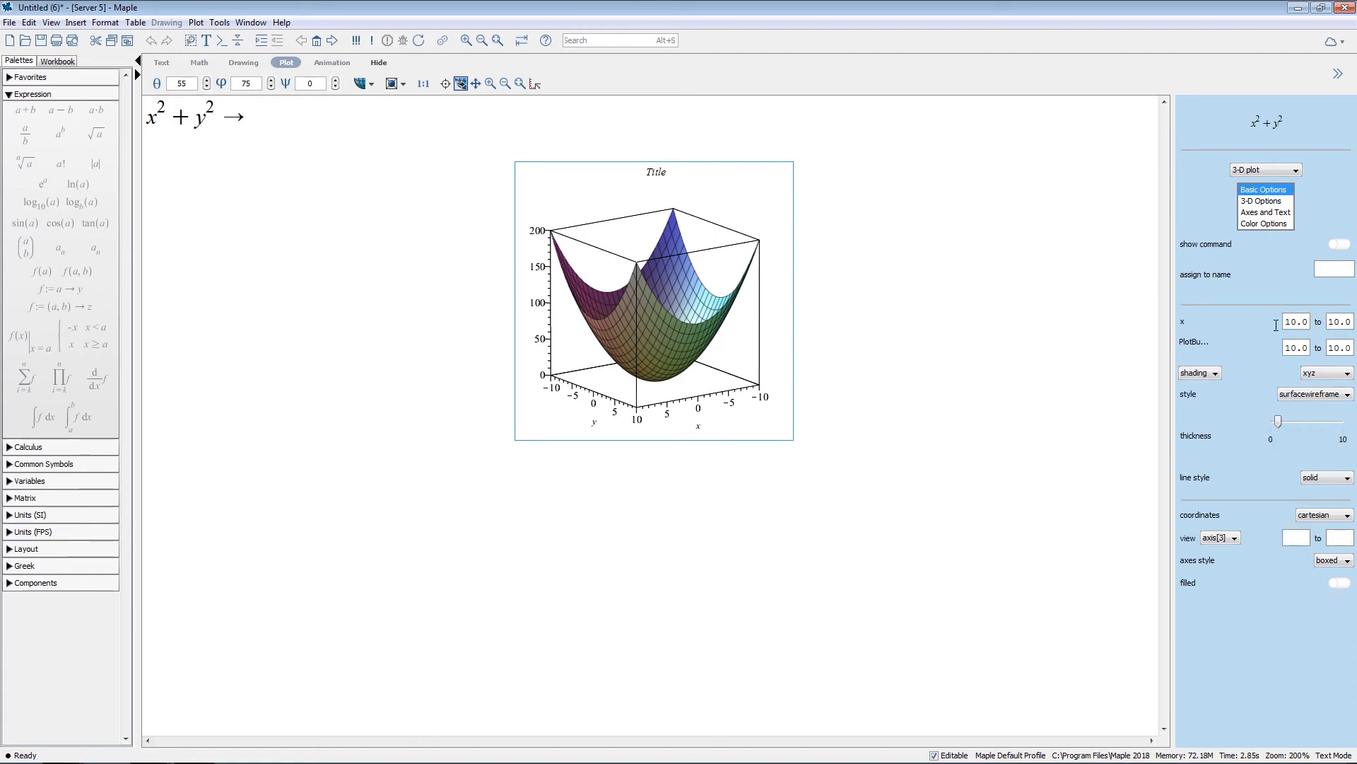
click(1326, 374)
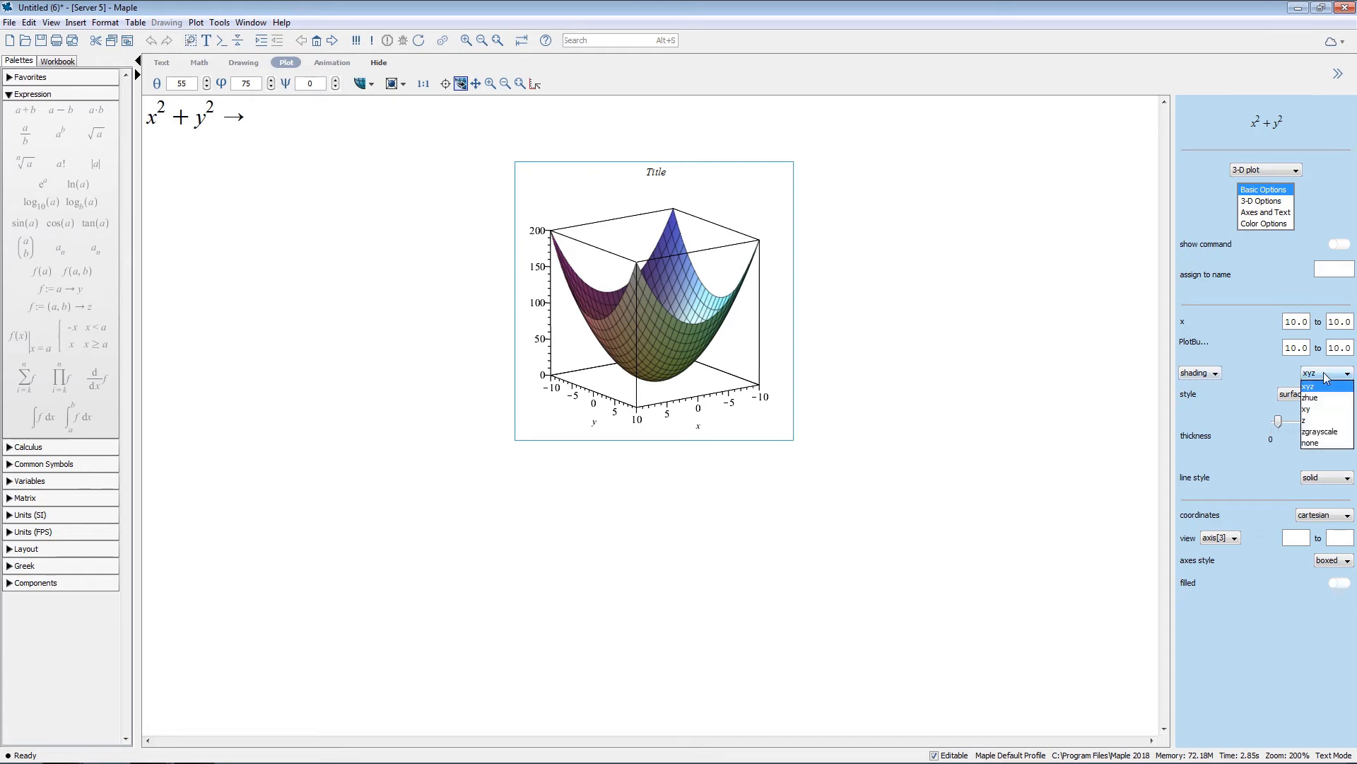
click(1320, 399)
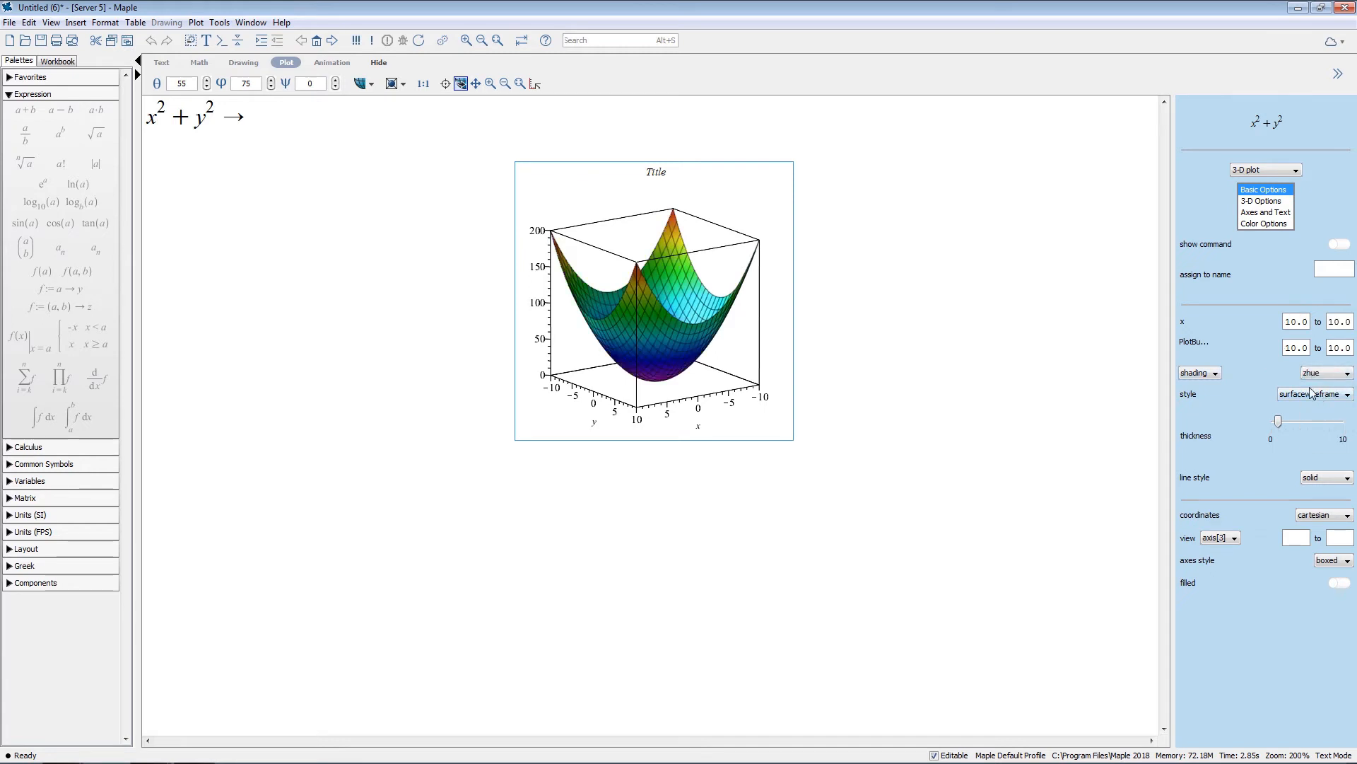
click(1332, 396)
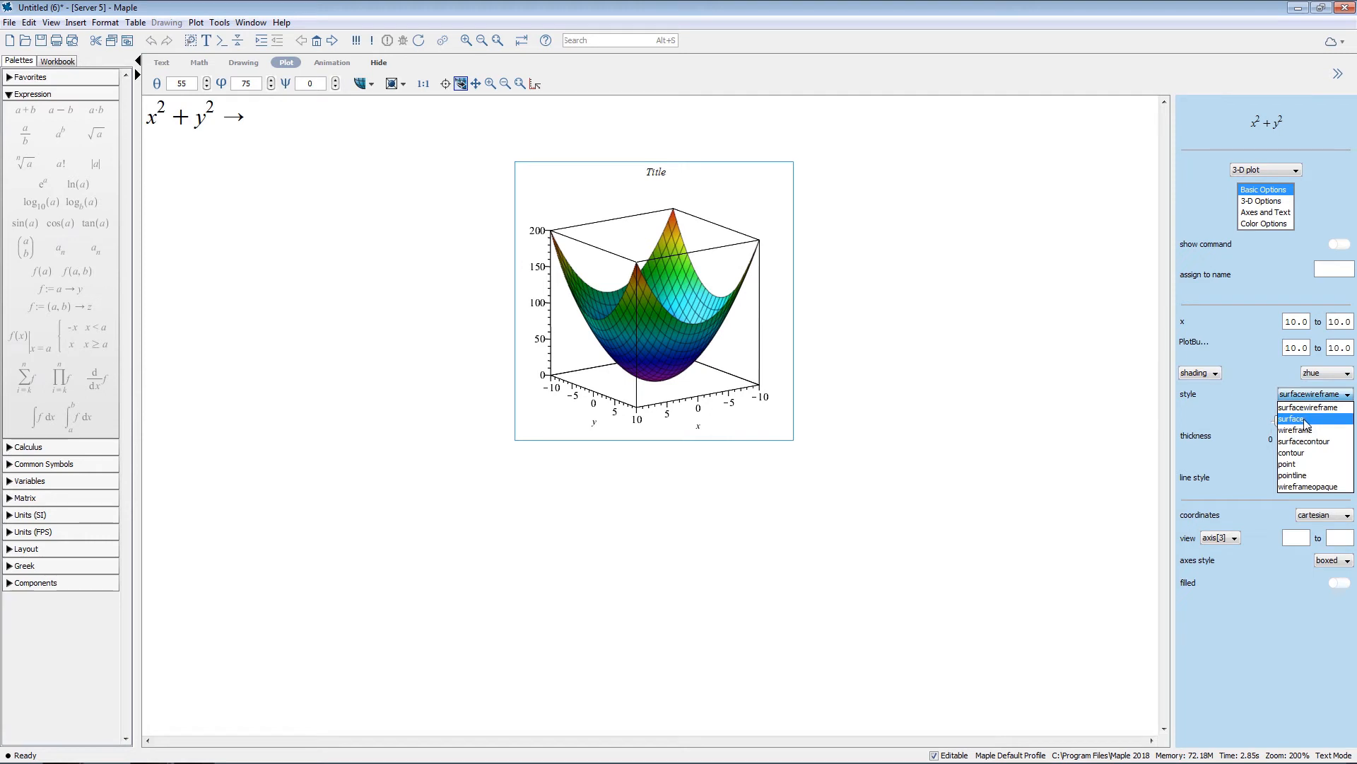
click(1305, 419)
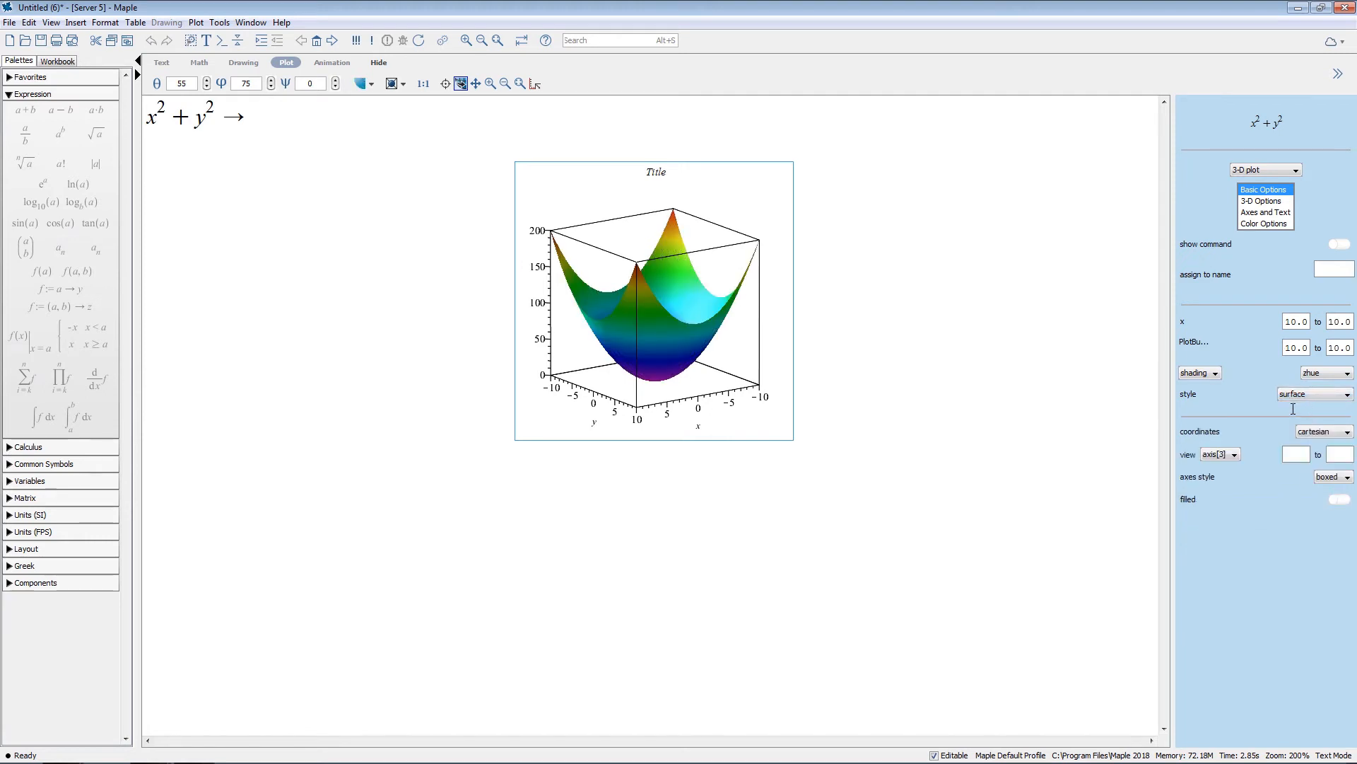
- Set the x^2 + y^2 surface's transparency to about 0.47 and return to the basic plot options
click(1261, 202)
drag(1272, 444, 1310, 445)
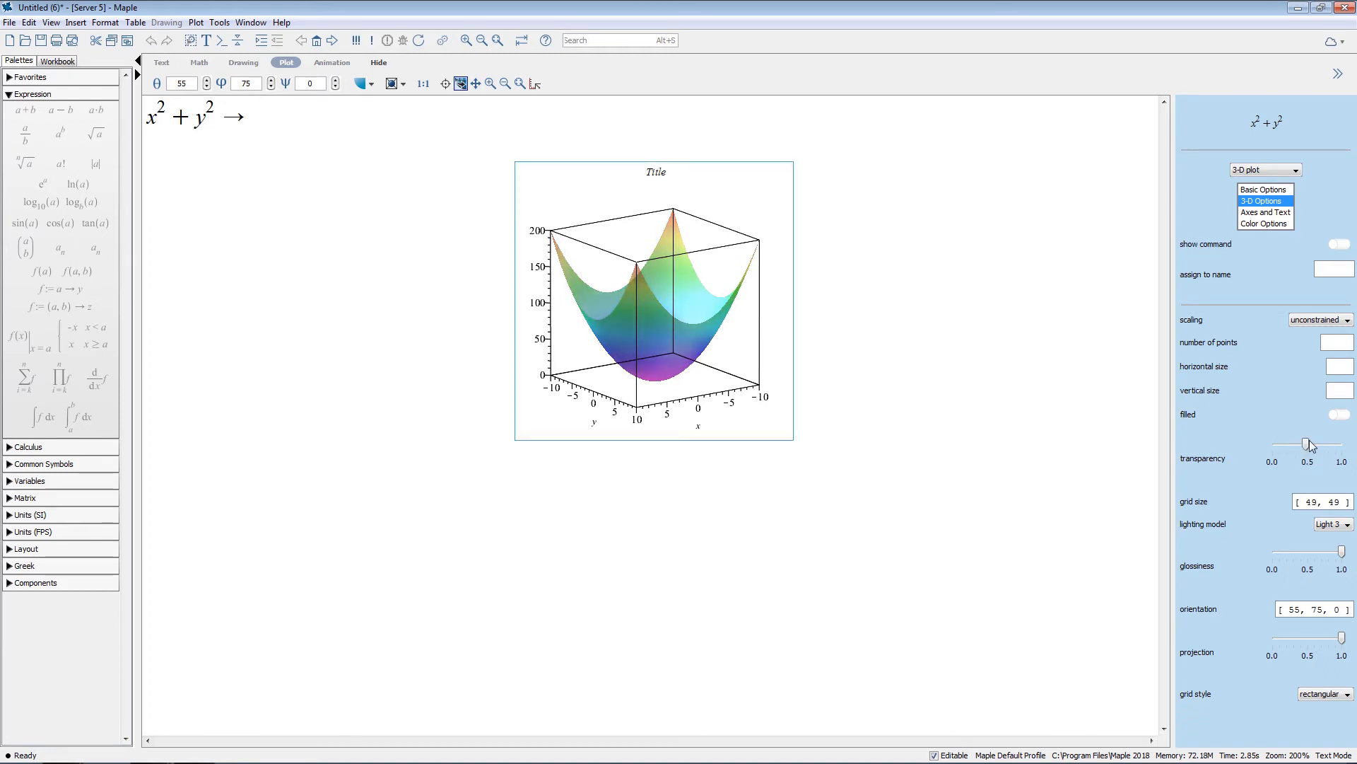
click(1269, 190)
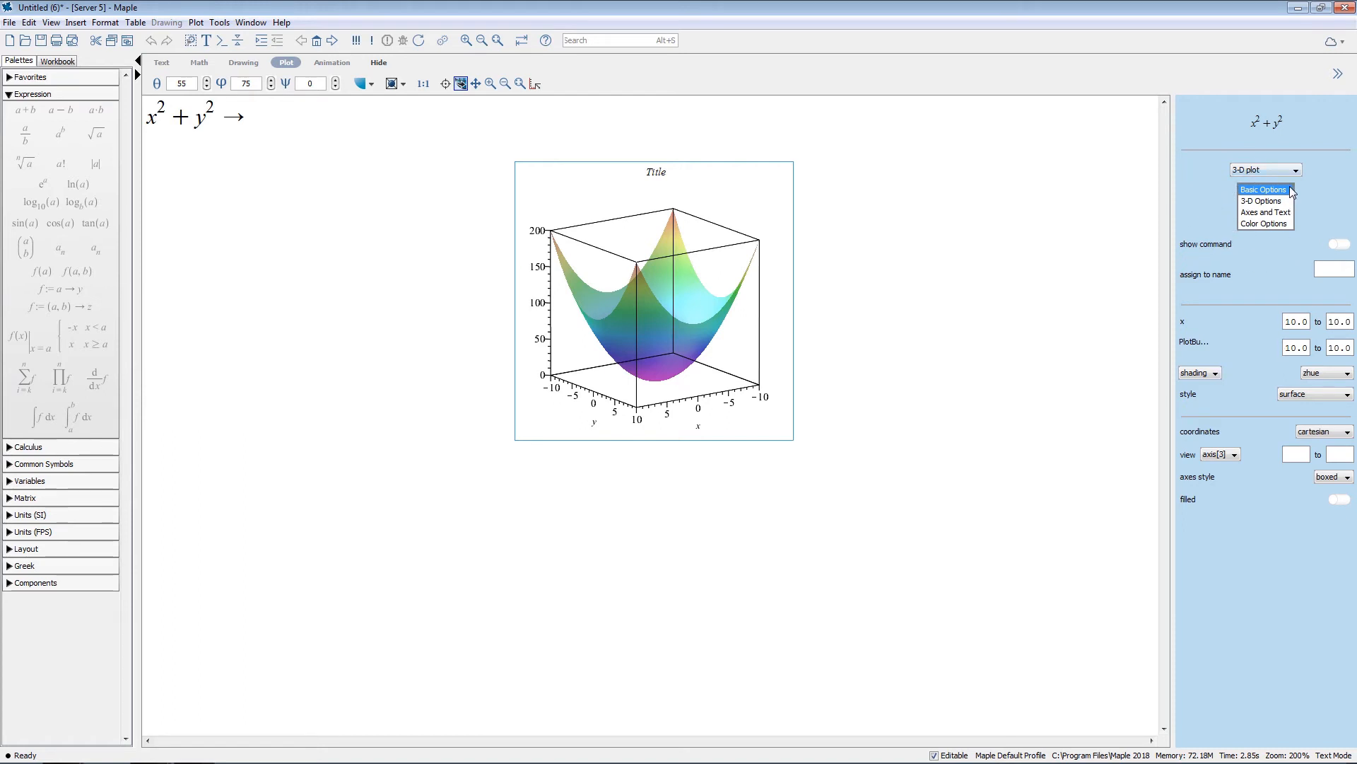
- Show the generated plot3d command, copy it to a new line below the plot and evaluate it
click(1344, 246)
drag(249, 467, 929, 500)
key(ctrl+c)
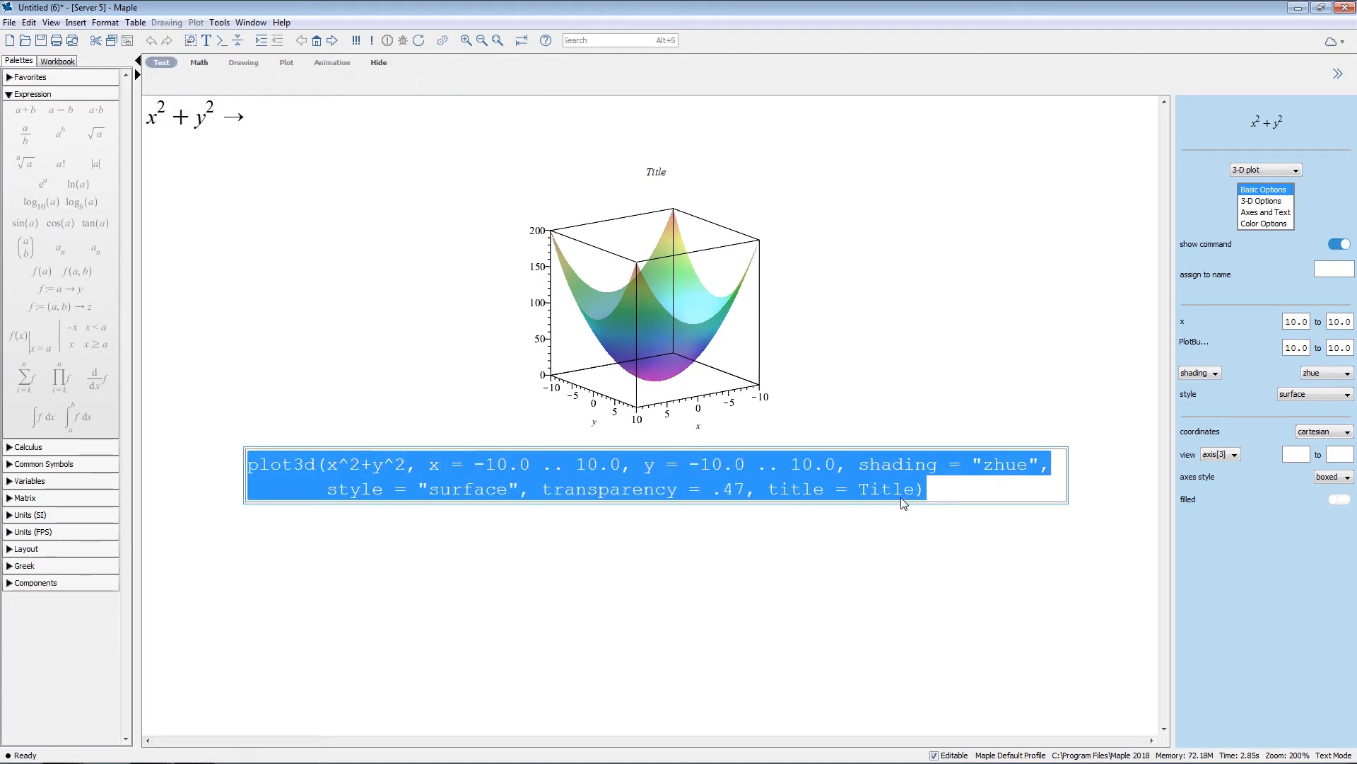
click(297, 549)
key(ctrl+v)
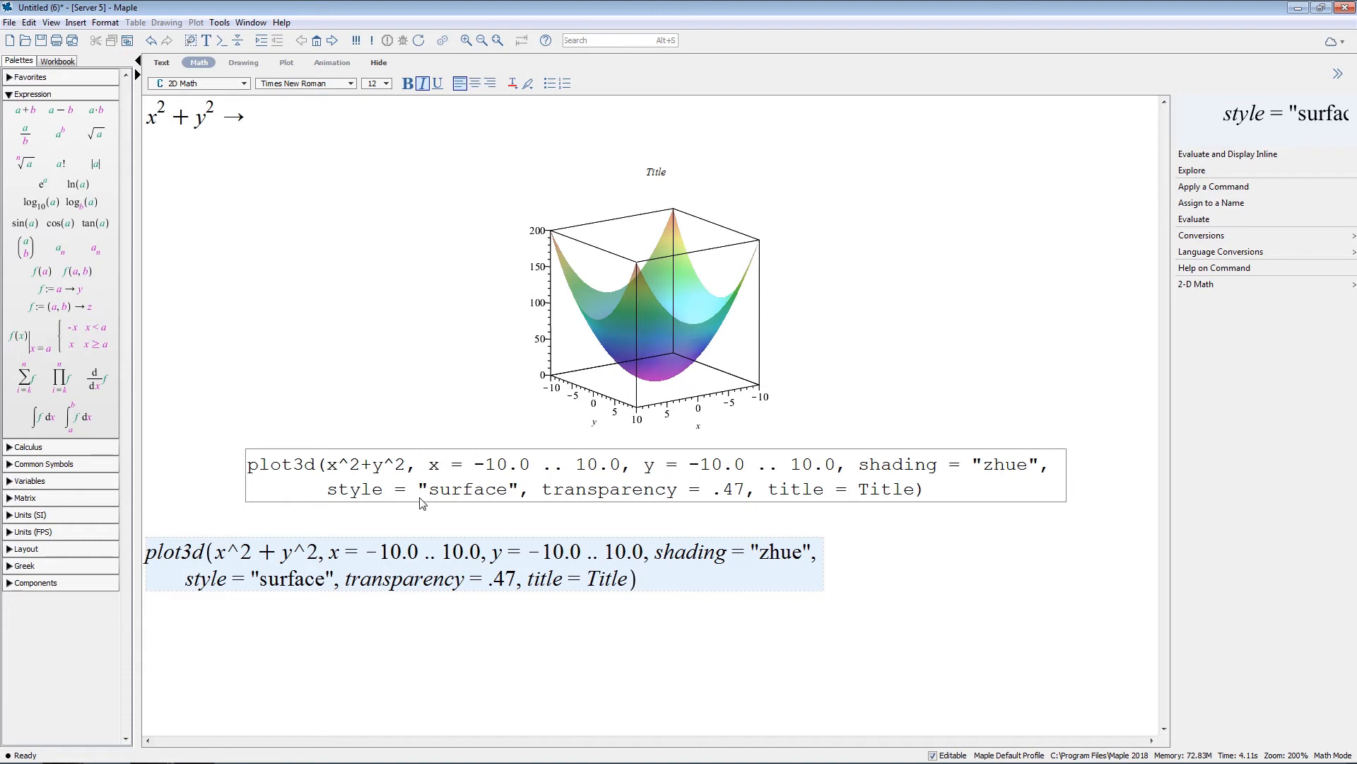
key(Return)
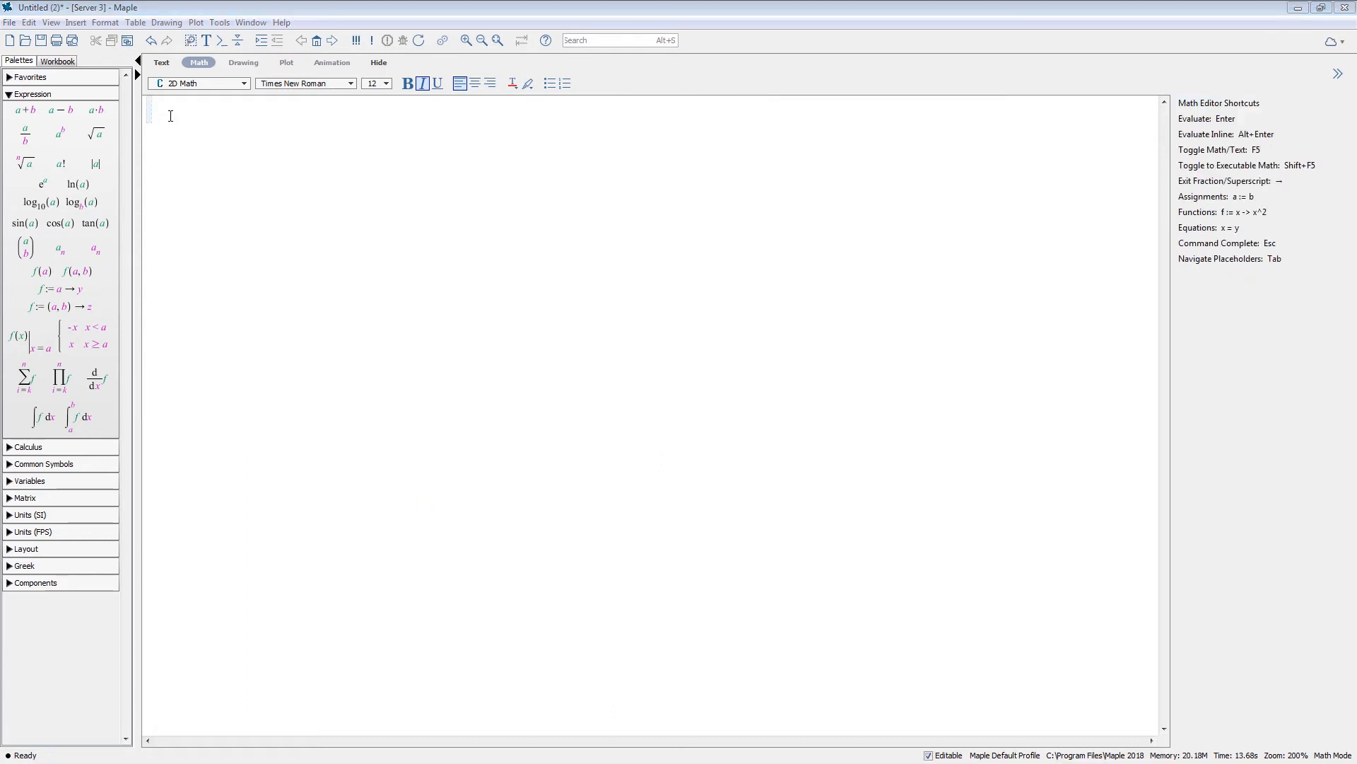
- Enter plot3d(cos(a x) + b sin(y)) in the empty document and point out its parameter and variables
click(170, 116)
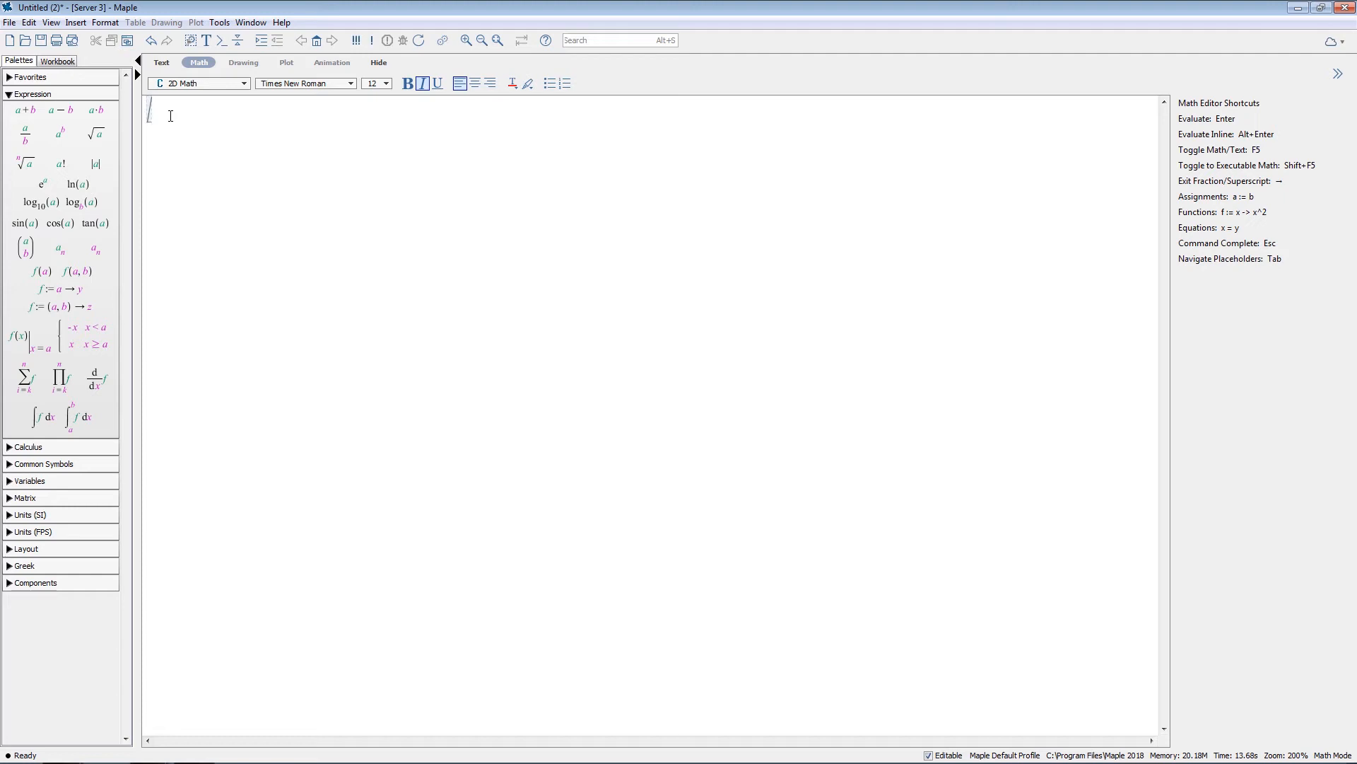
text(plot3d(cos(a x) + b sin(y)))
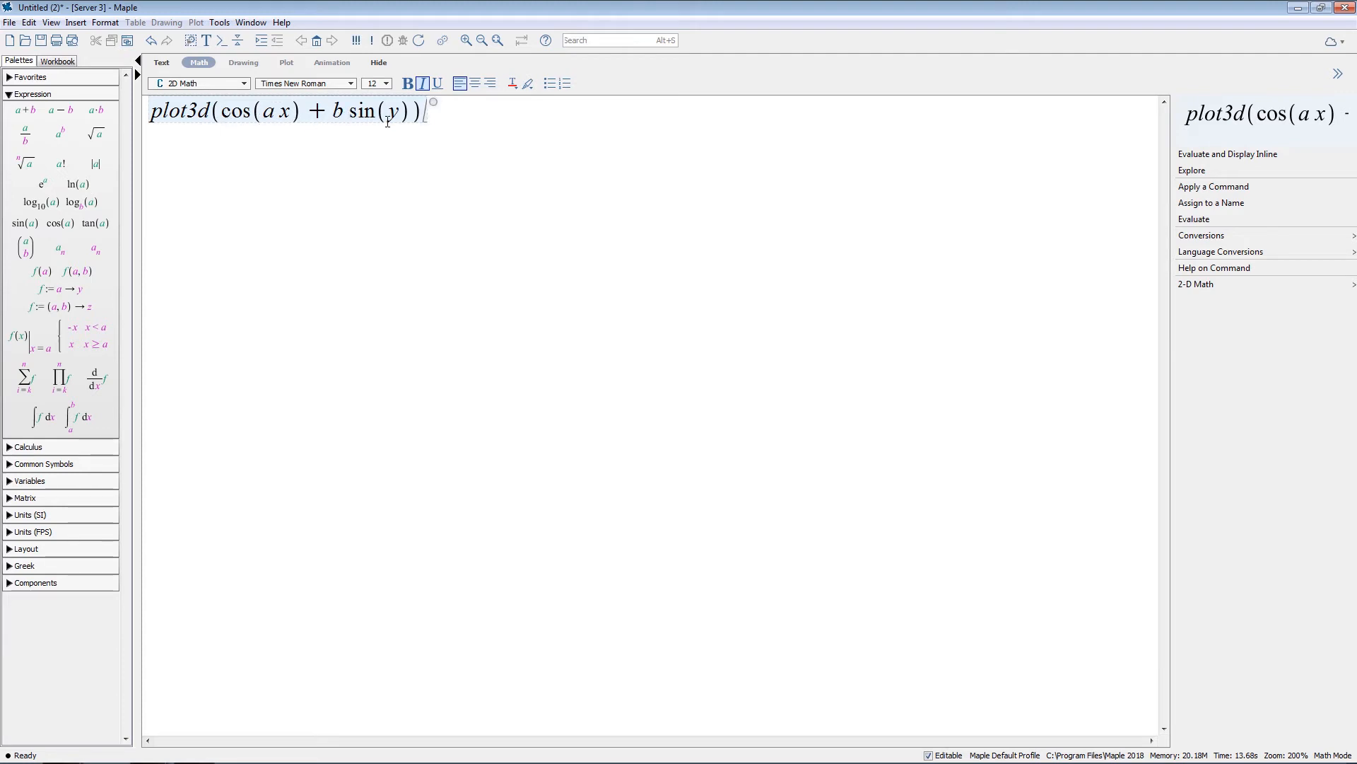
double_click(269, 112)
key(Tab)
double_click(284, 112)
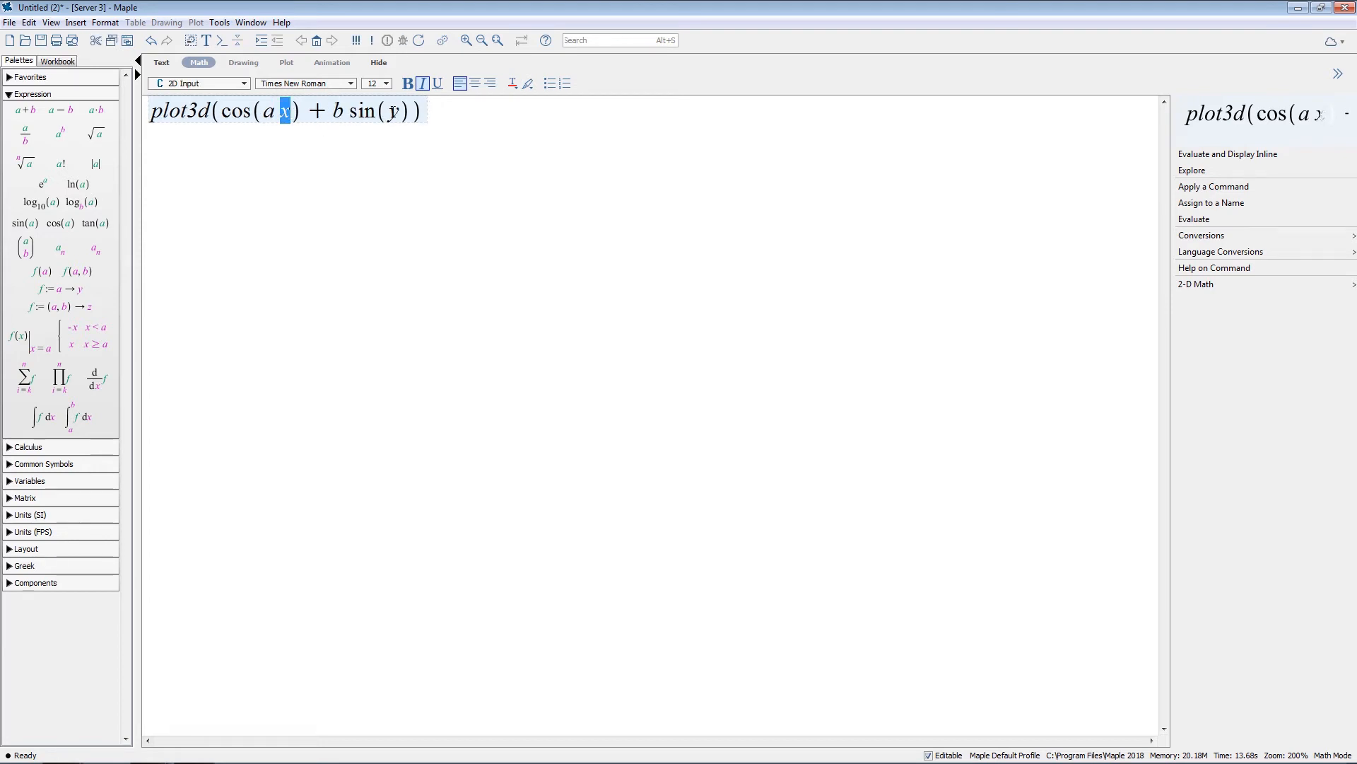
click(394, 111)
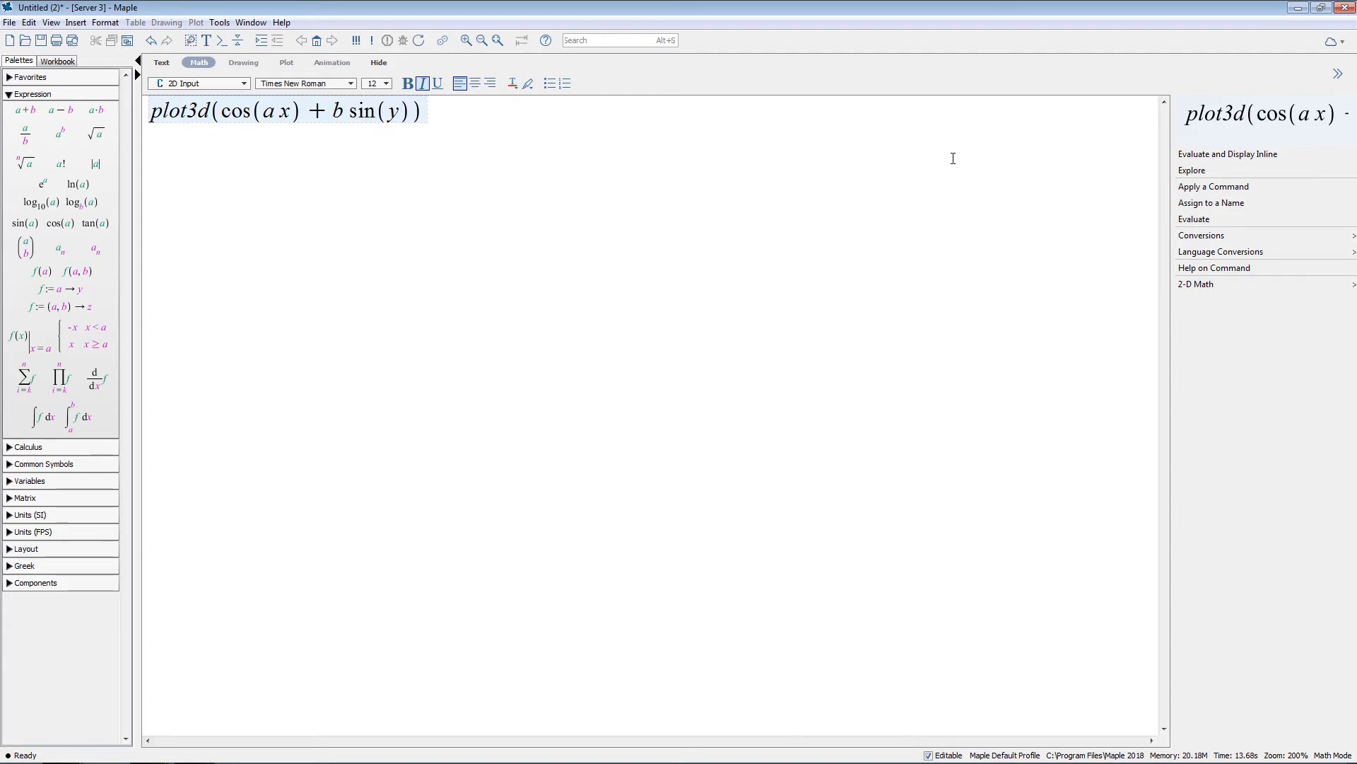
- Explore the plot3d expression with x and y skipped, giving parameter a an upper limit of 2*Pi
click(1192, 173)
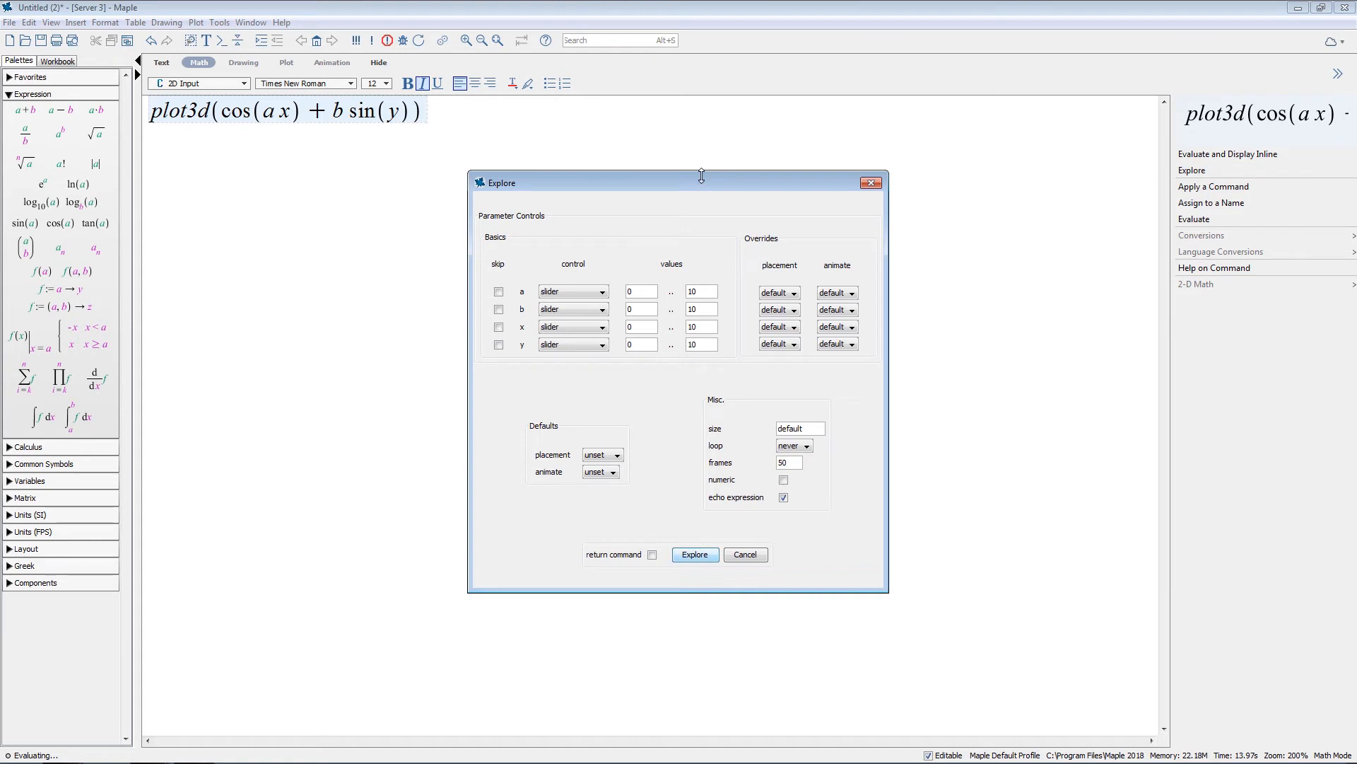
click(499, 327)
click(499, 345)
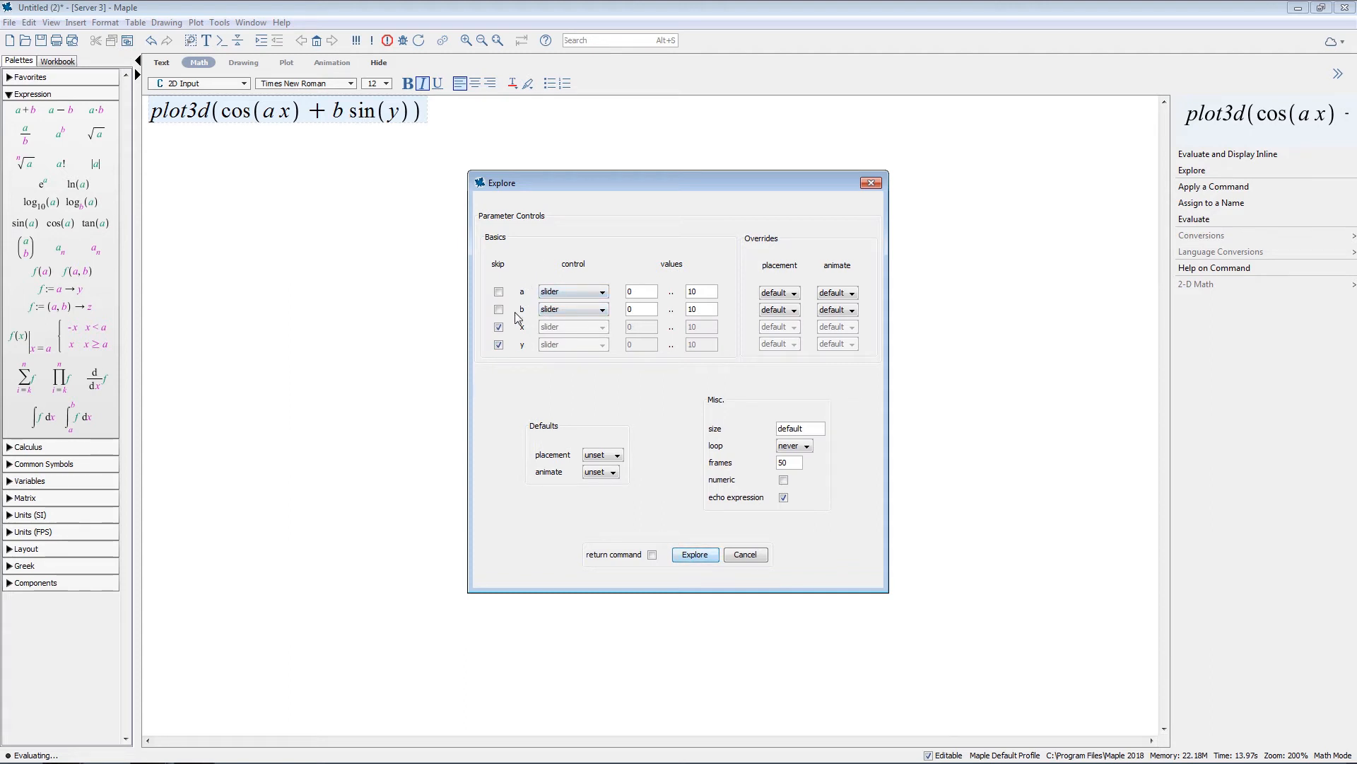
double_click(701, 291)
text(2*Pi)
click(695, 555)
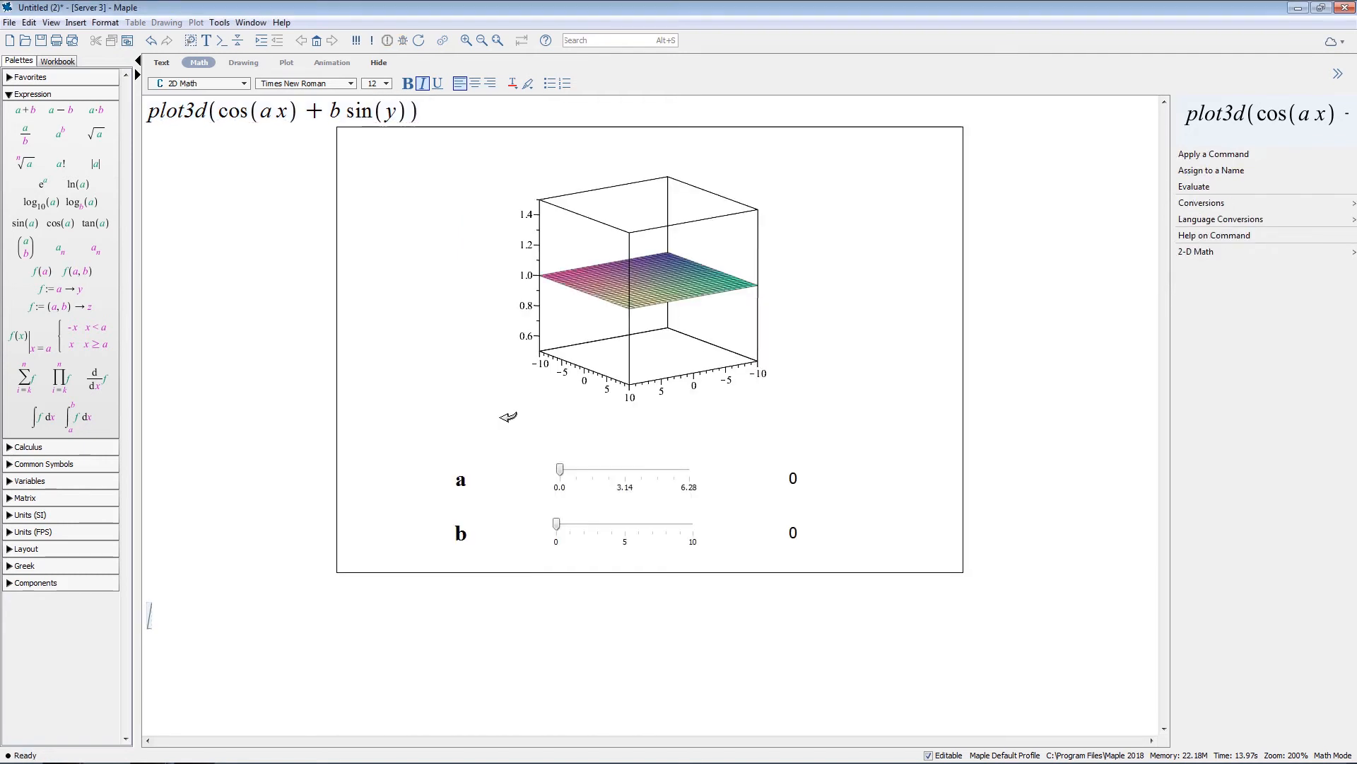
- Vary the exploration's parameters, setting a to about 0.751 and b to 1
click(509, 416)
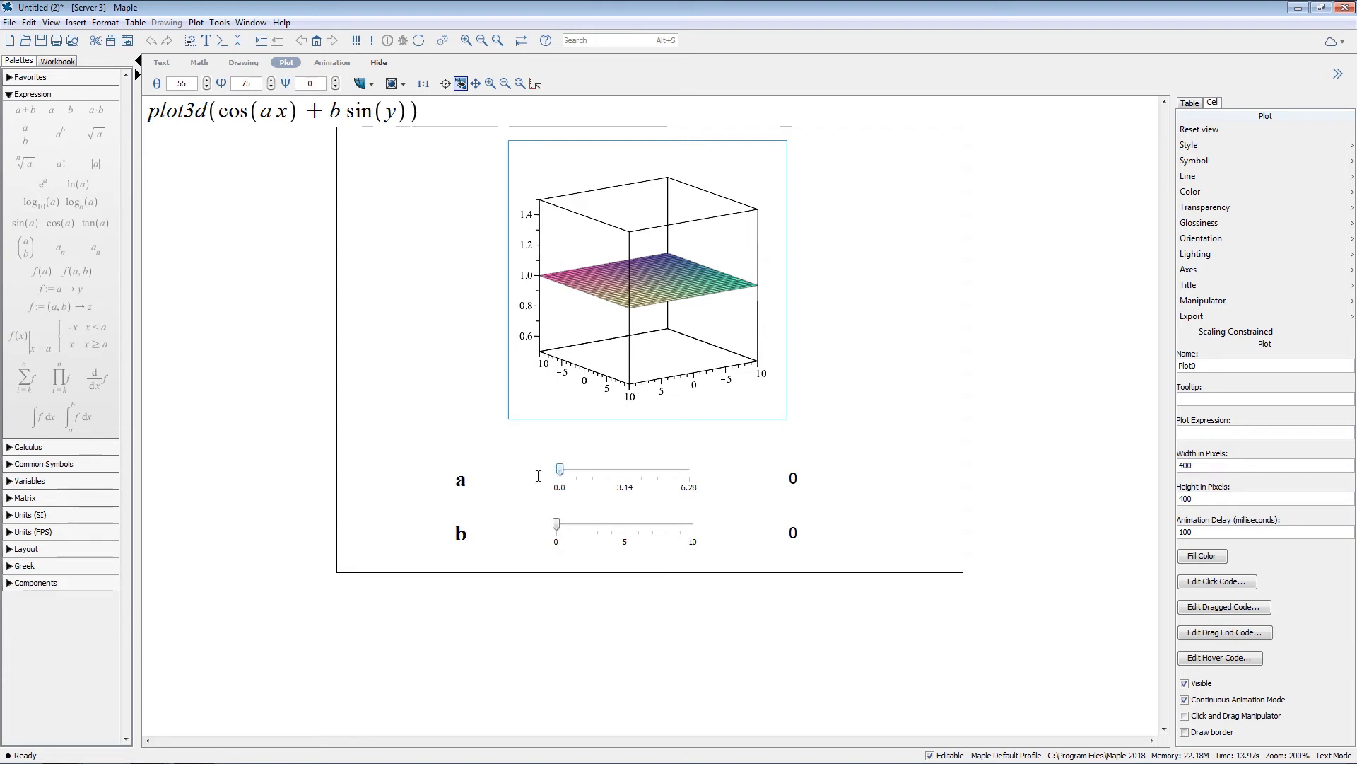
mouse_move(561, 471)
mouse_down()
mouse_move(589, 471)
mouse_move(570, 530)
mouse_up()
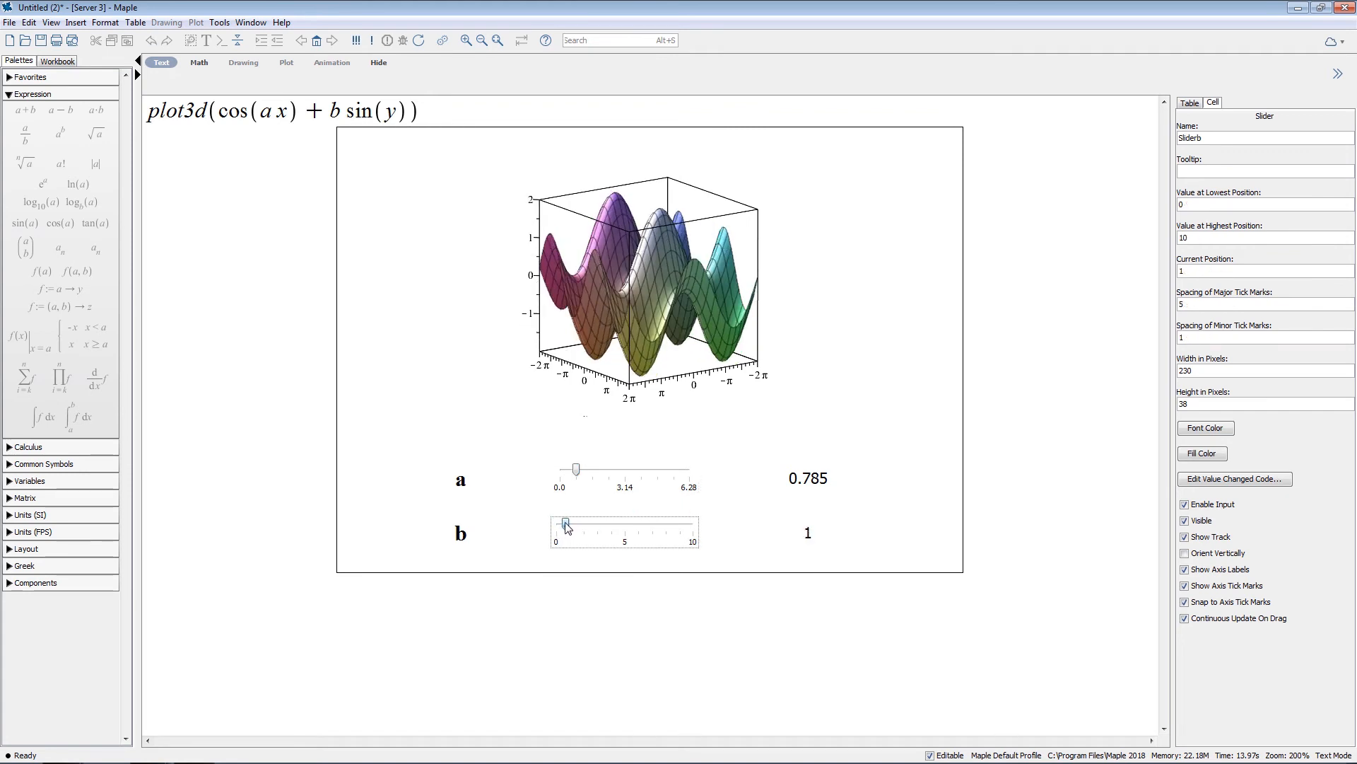
drag(577, 472, 570, 524)
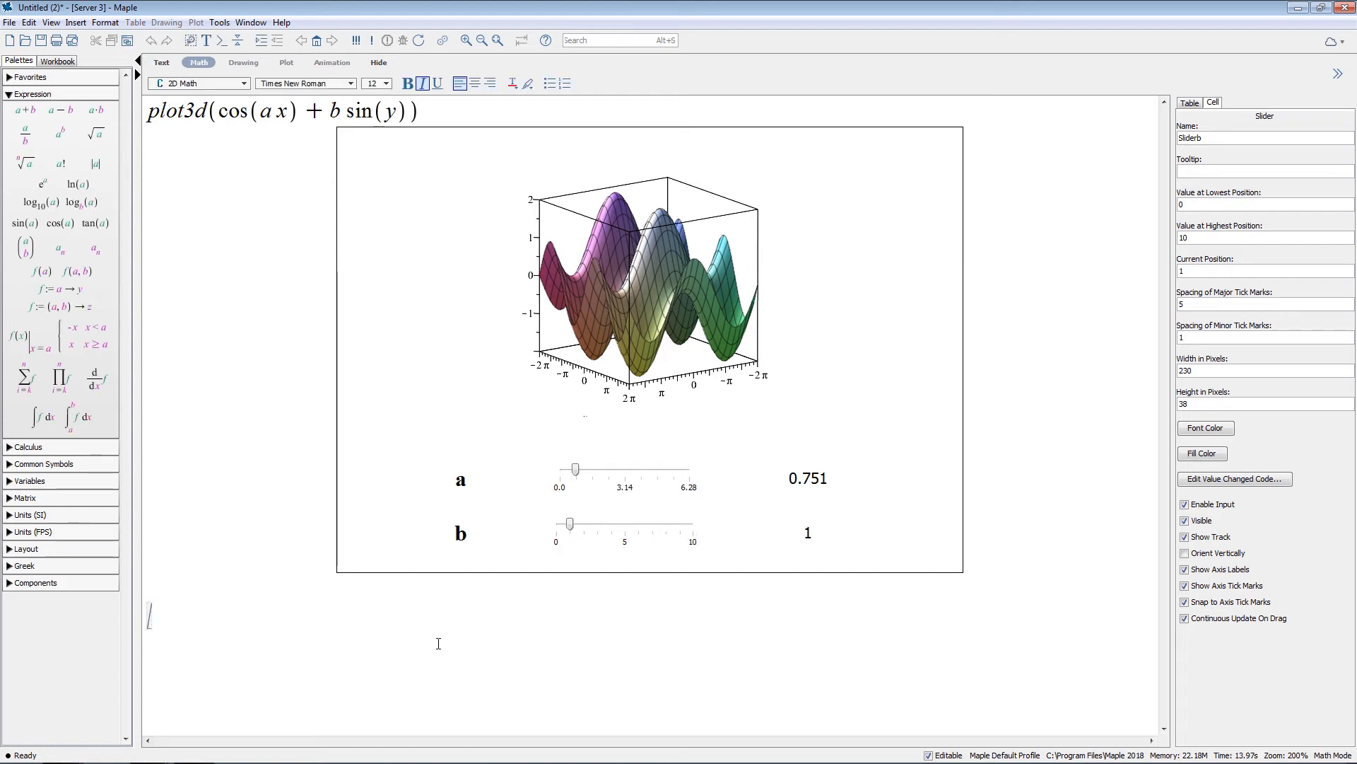
- Look up the Explore help page with the ?explore command, and preview it through a help search for "explore"
text(?explore)
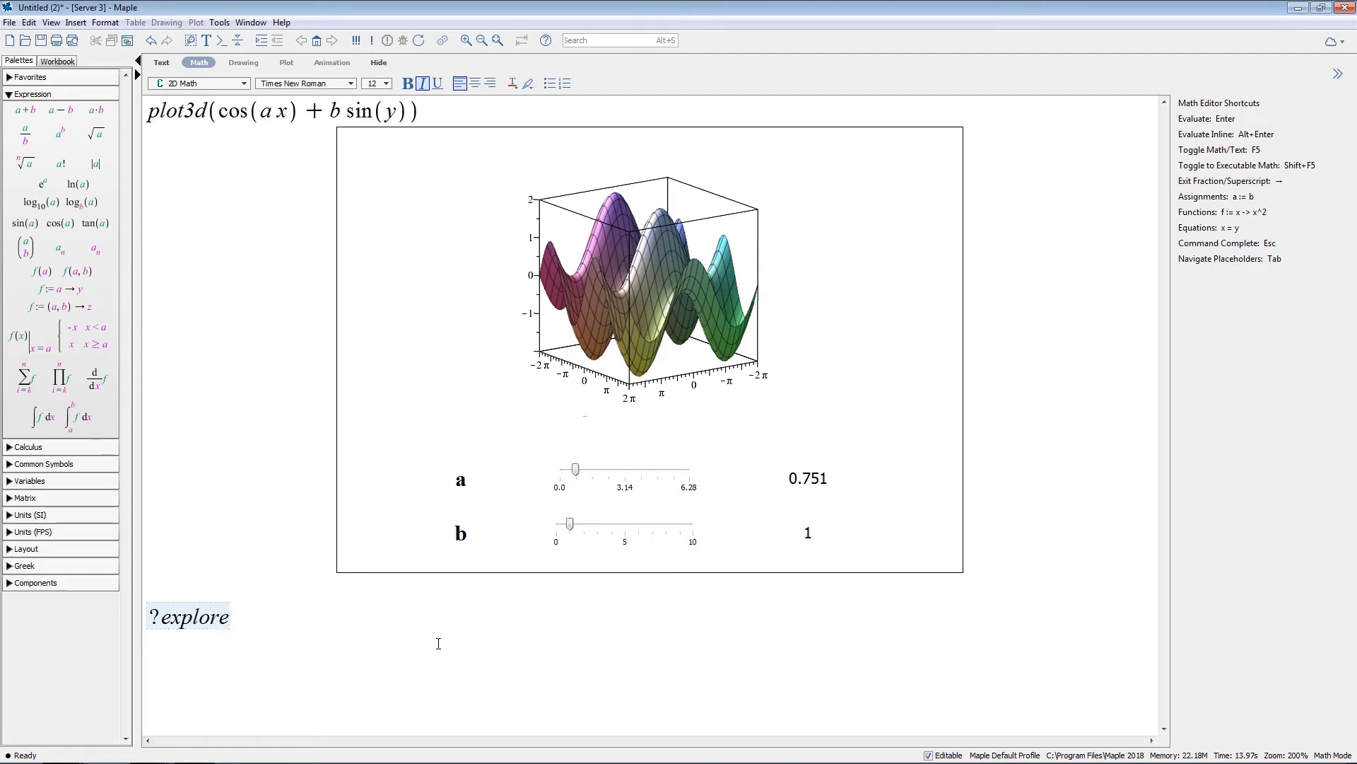
key(Return)
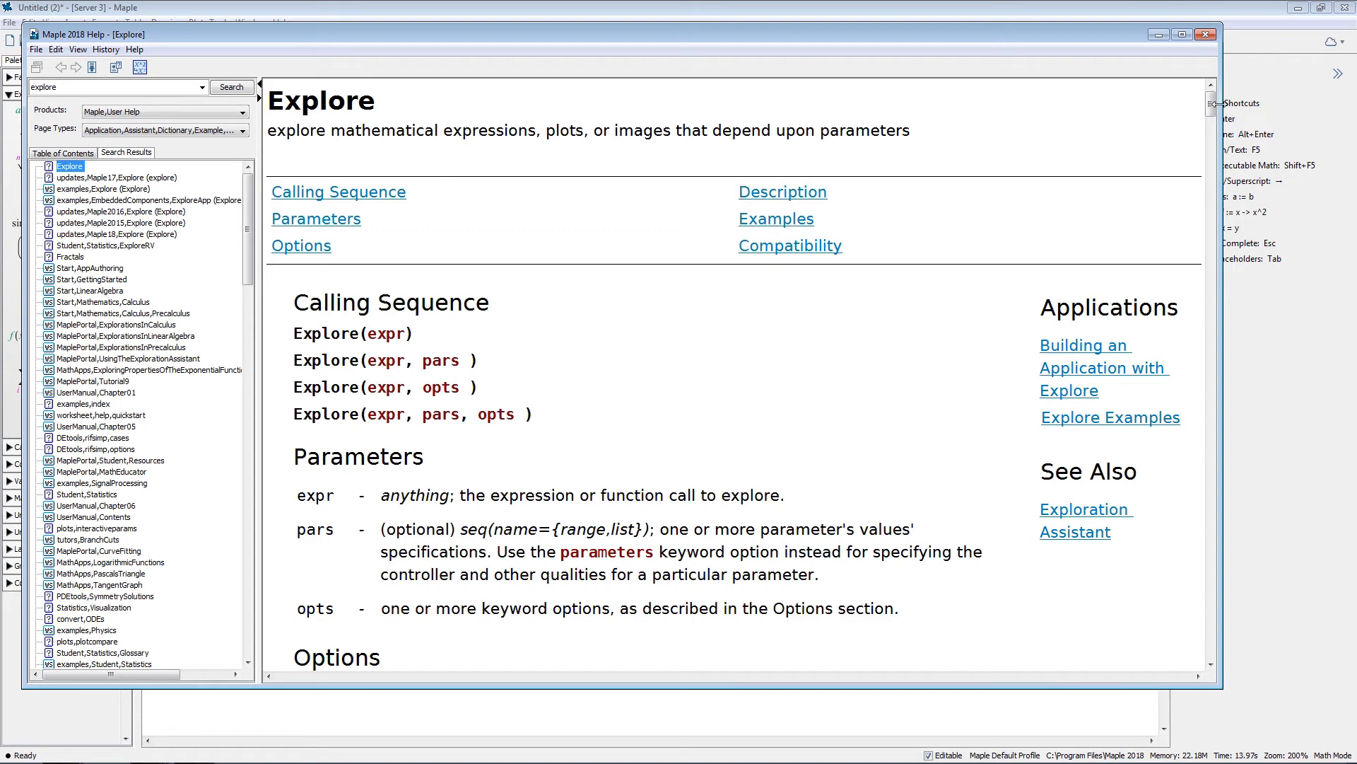
click(1159, 35)
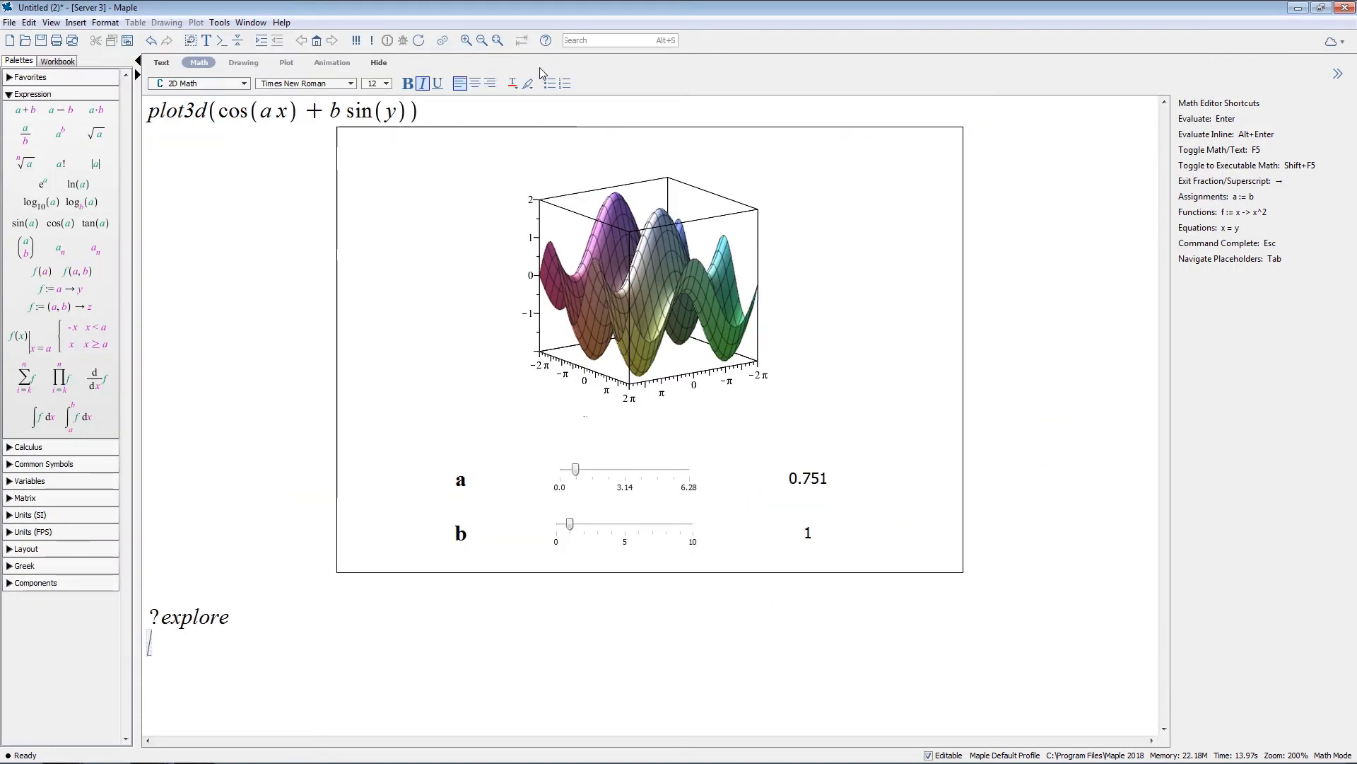
click(591, 42)
text(explore)
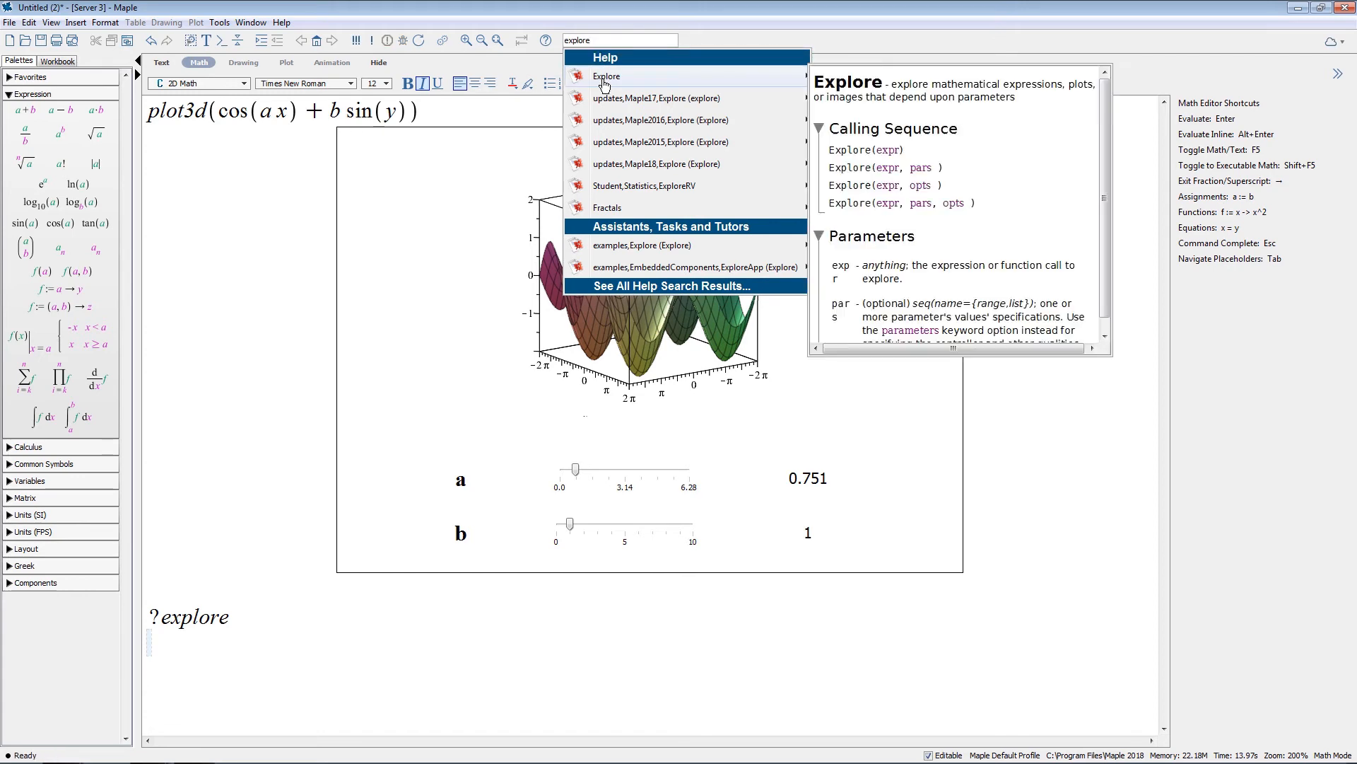
click(277, 636)
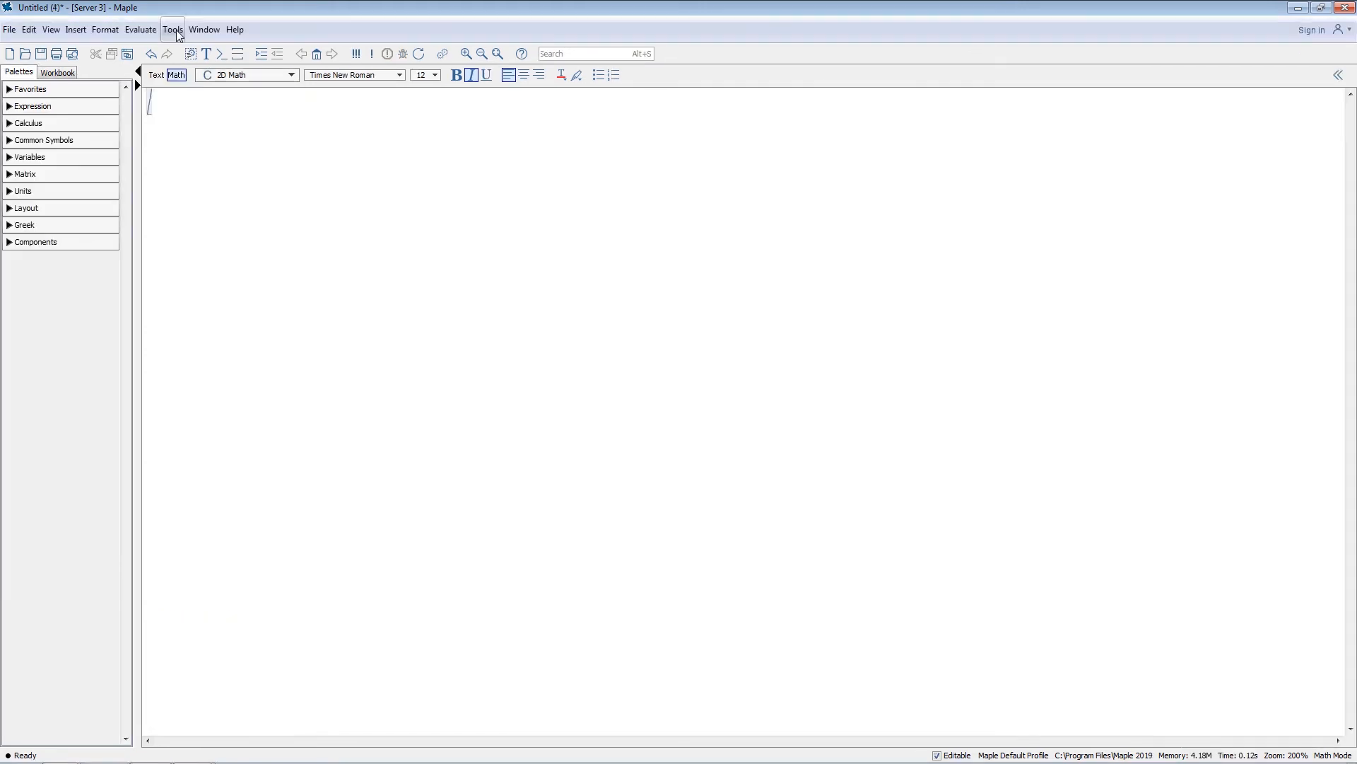
- Open the single-variable calculus Integration Methods tutor in Maple 2019 and start it with the function sin(x)^2 in x
click(173, 29)
mouse_move(202, 85)
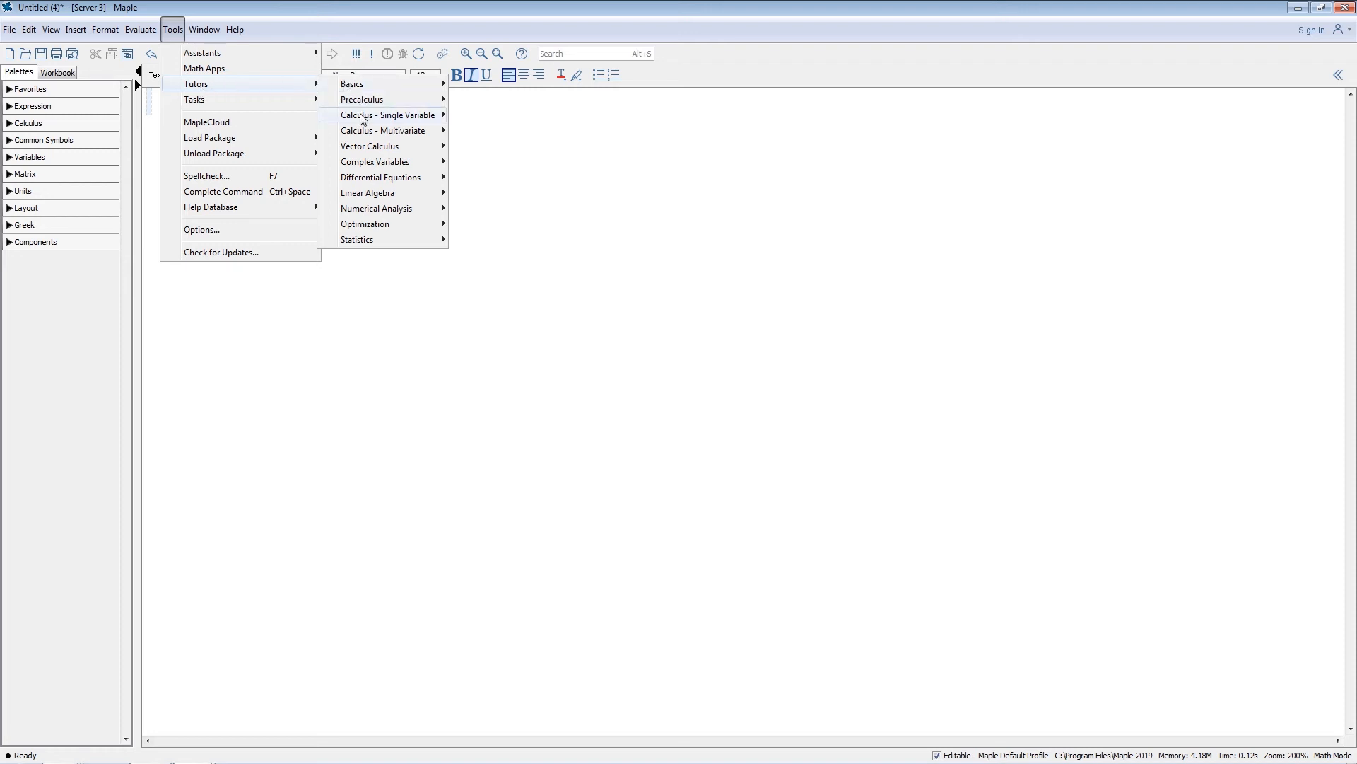
mouse_move(364, 122)
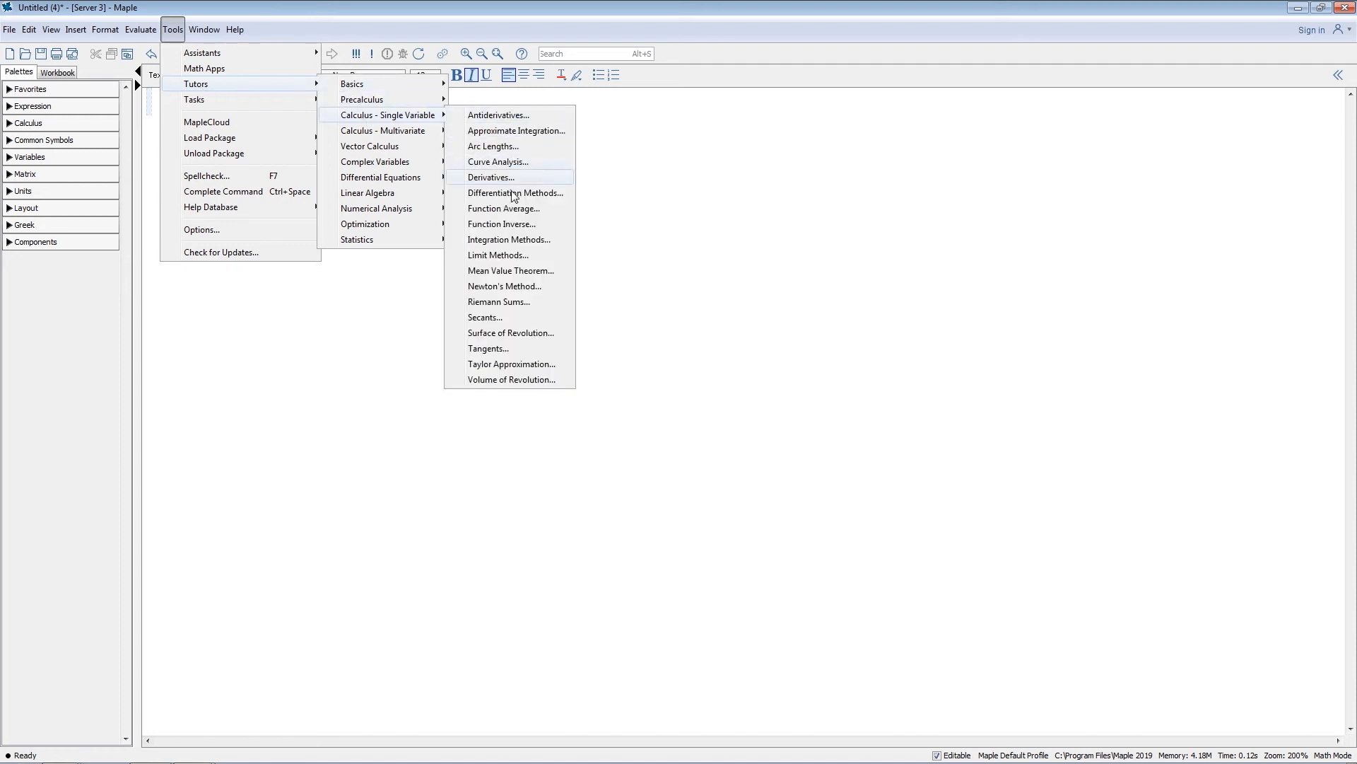
click(512, 243)
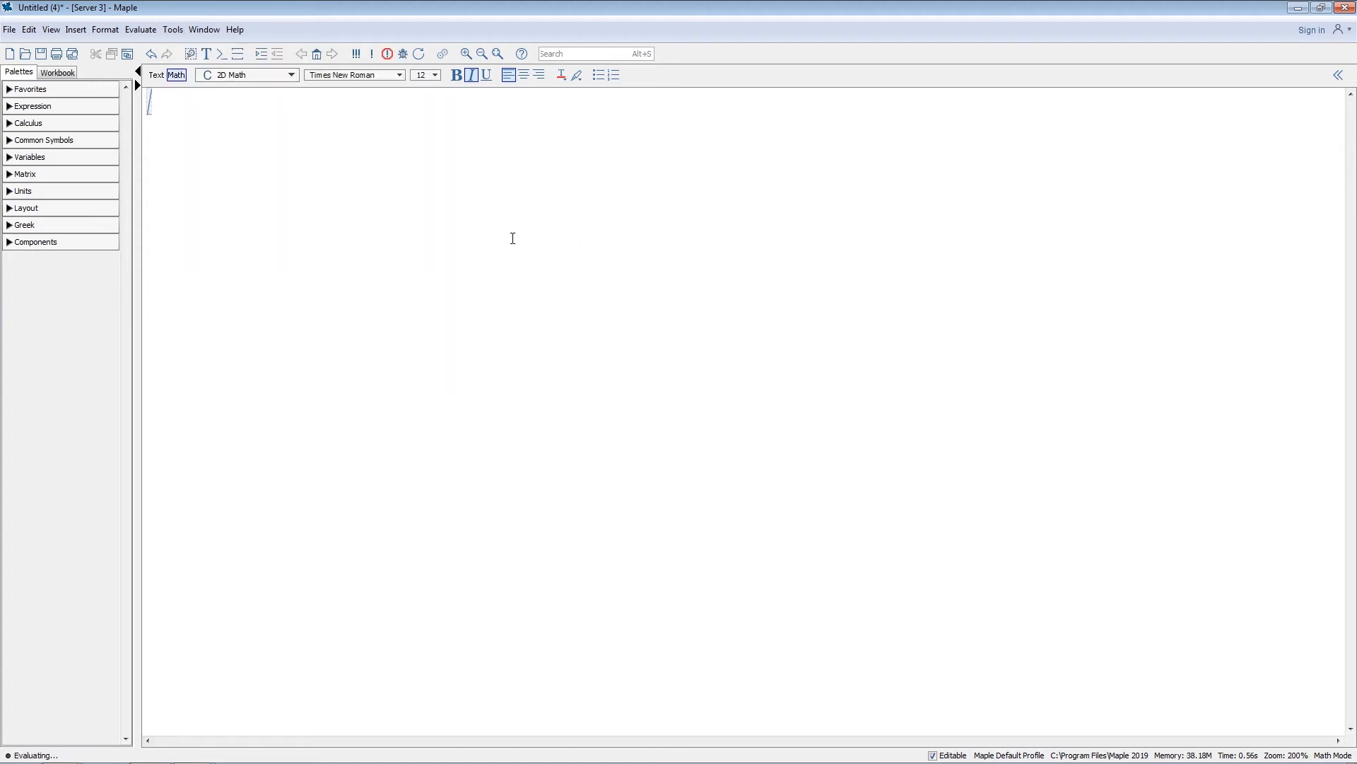
click(554, 241)
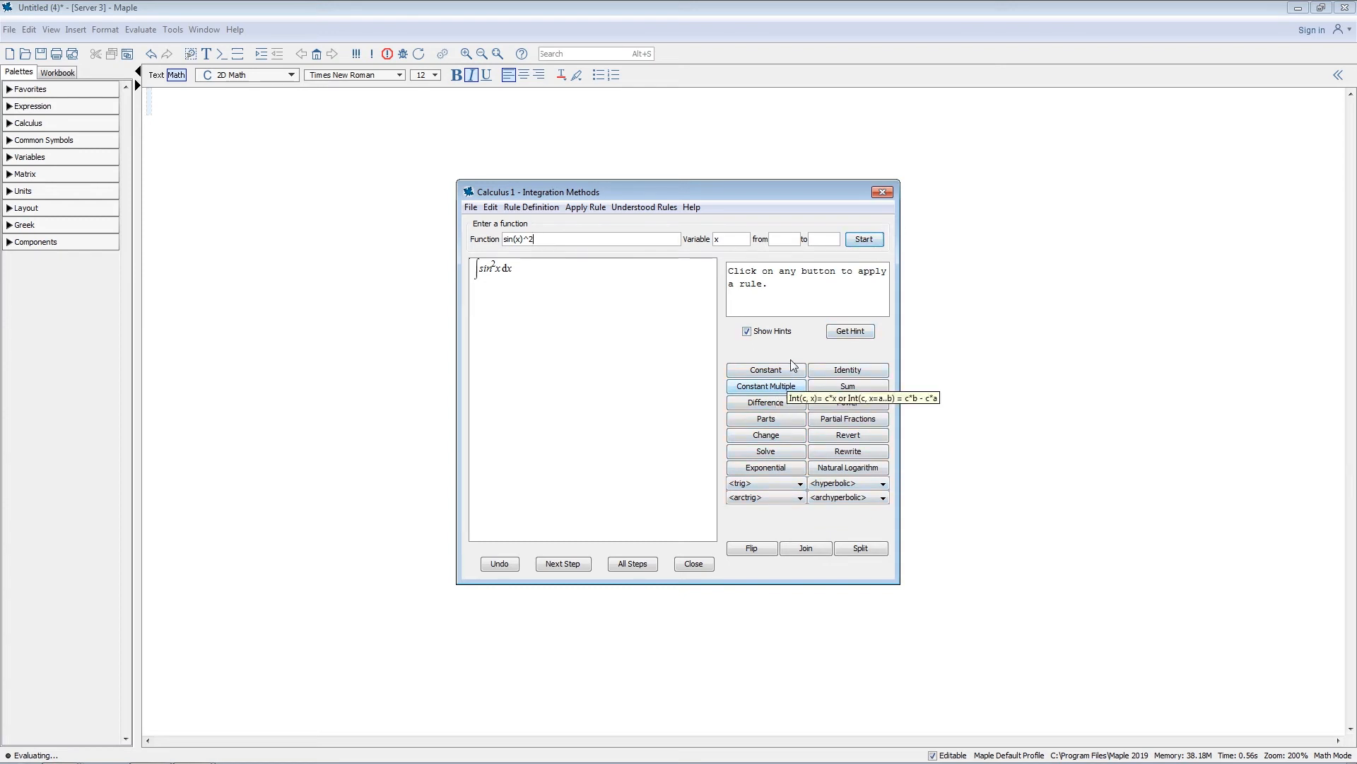
- Request hints for integrating sin(x)^2, advancing the solution with the suggested rewrite step and the Sum rule
click(857, 332)
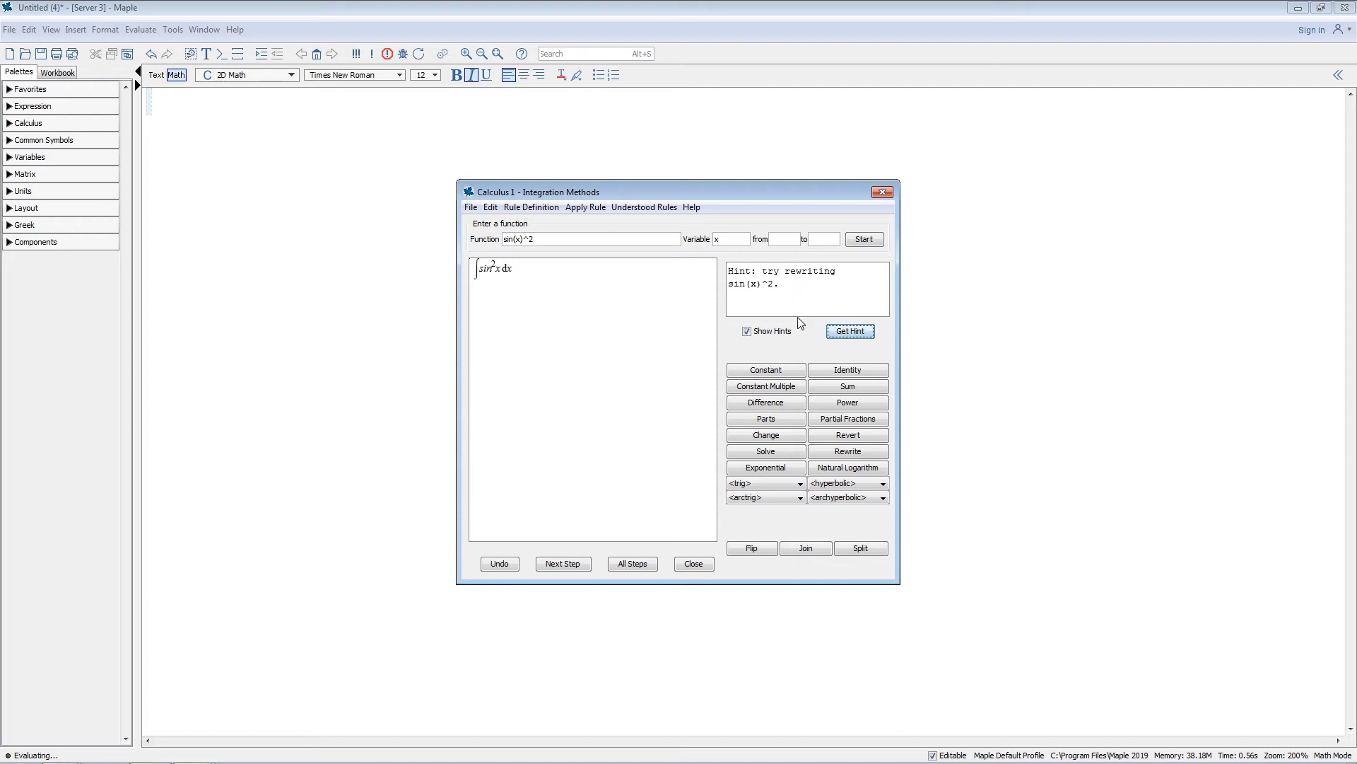
click(850, 456)
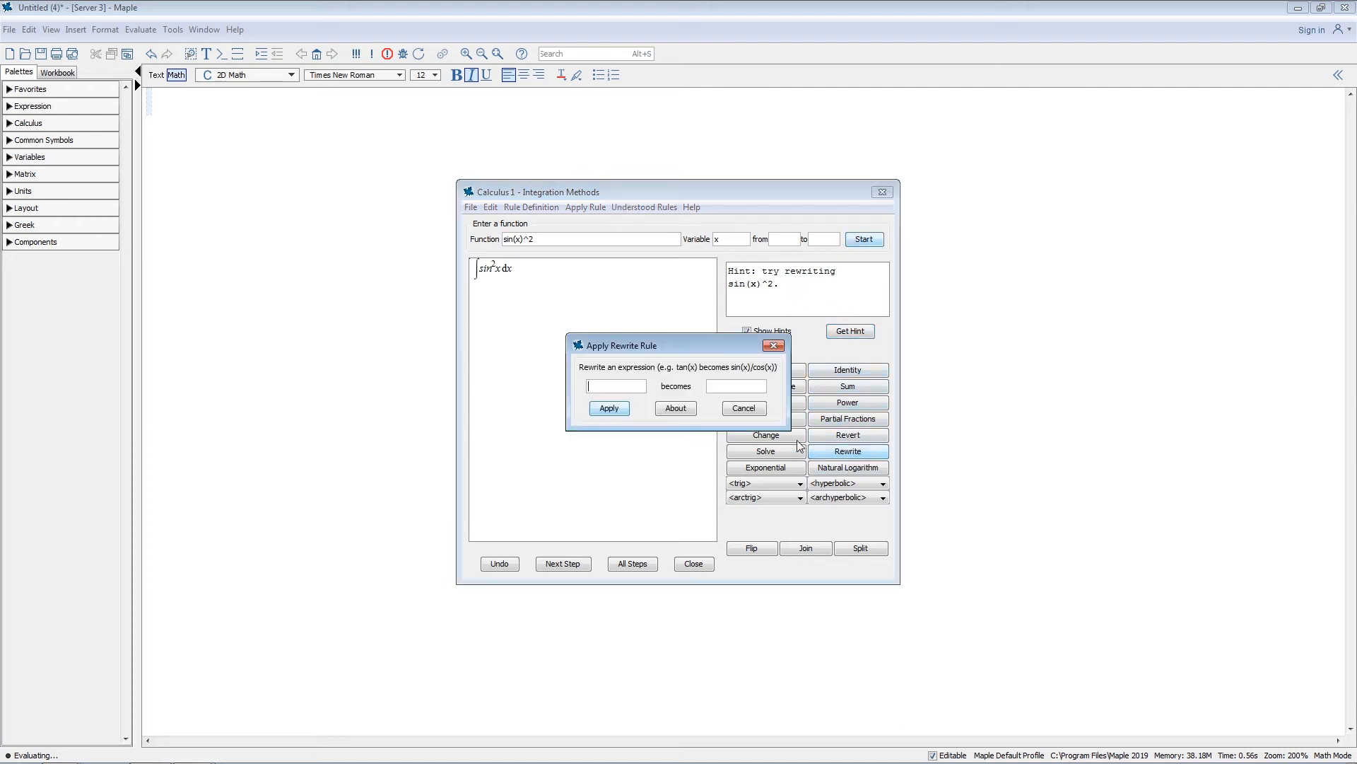
click(735, 412)
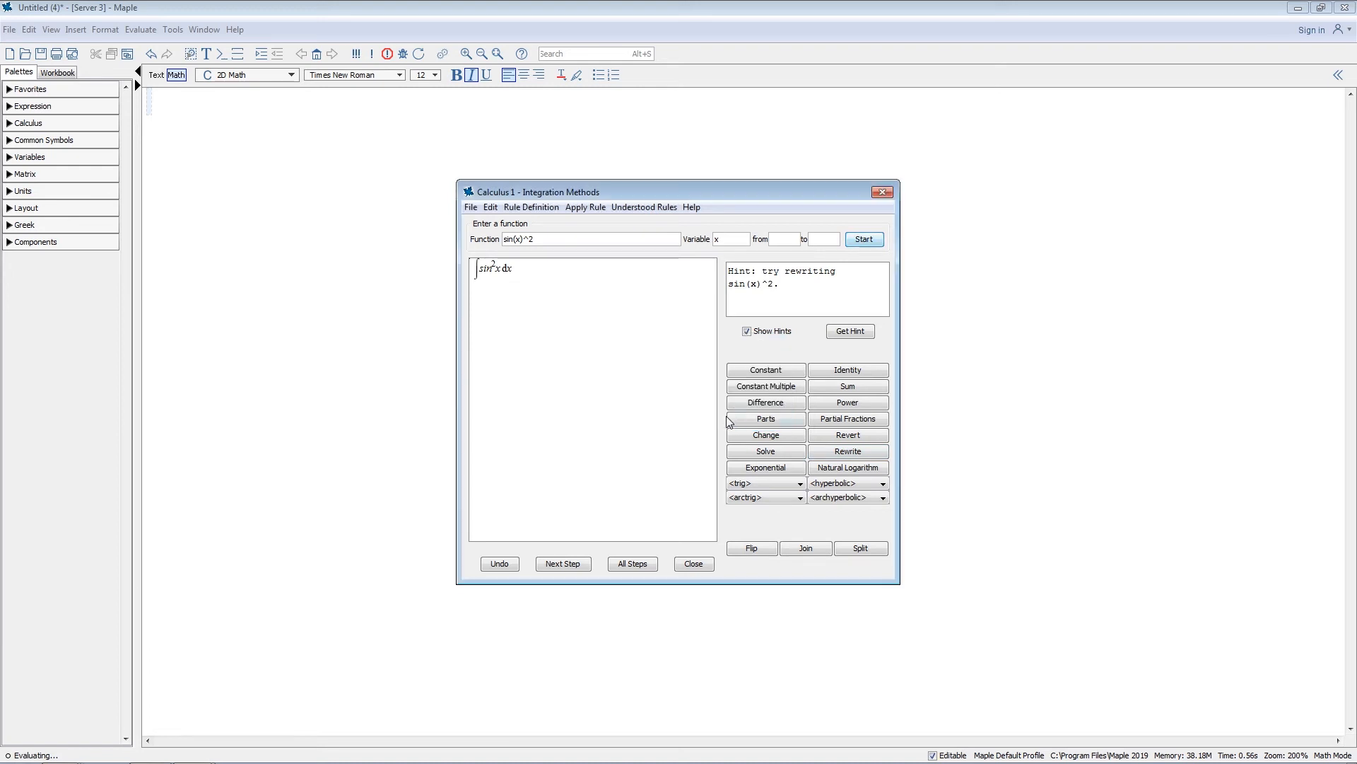
click(574, 560)
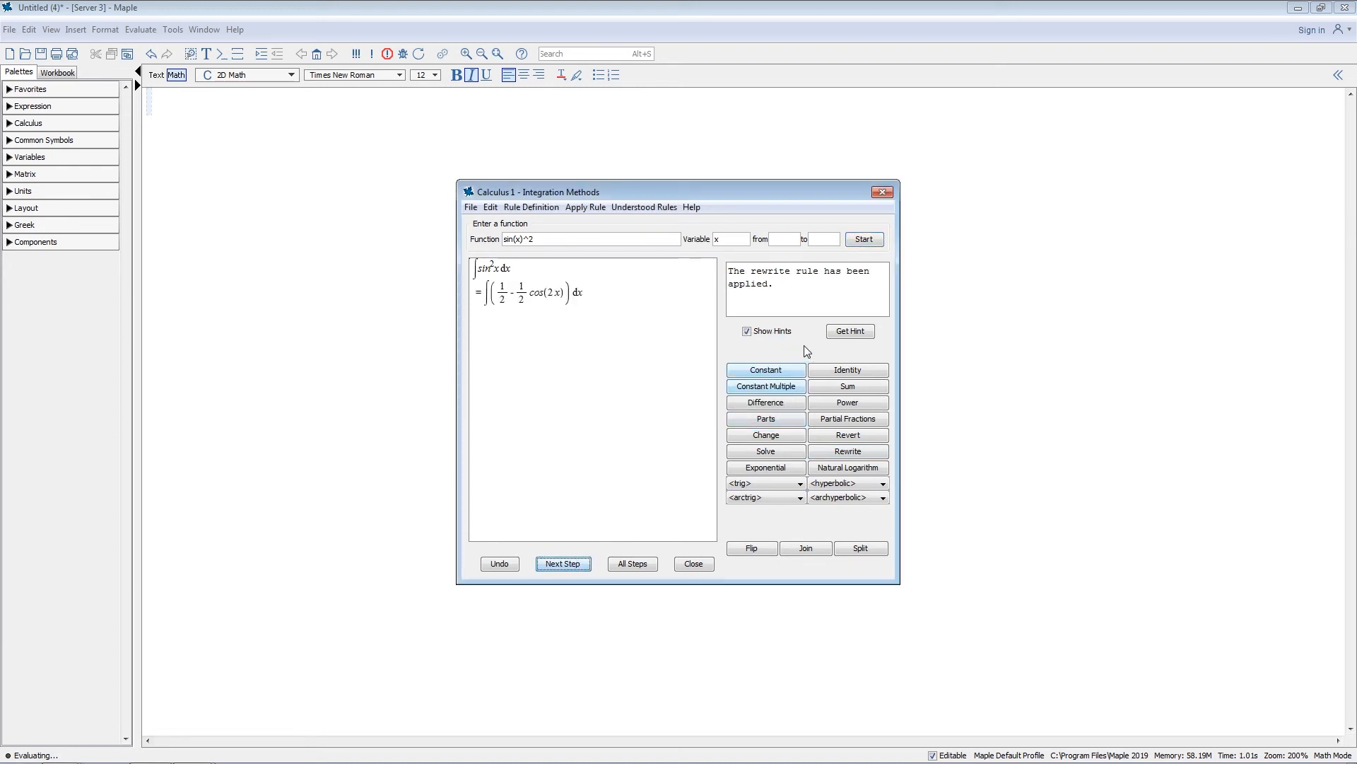
click(849, 332)
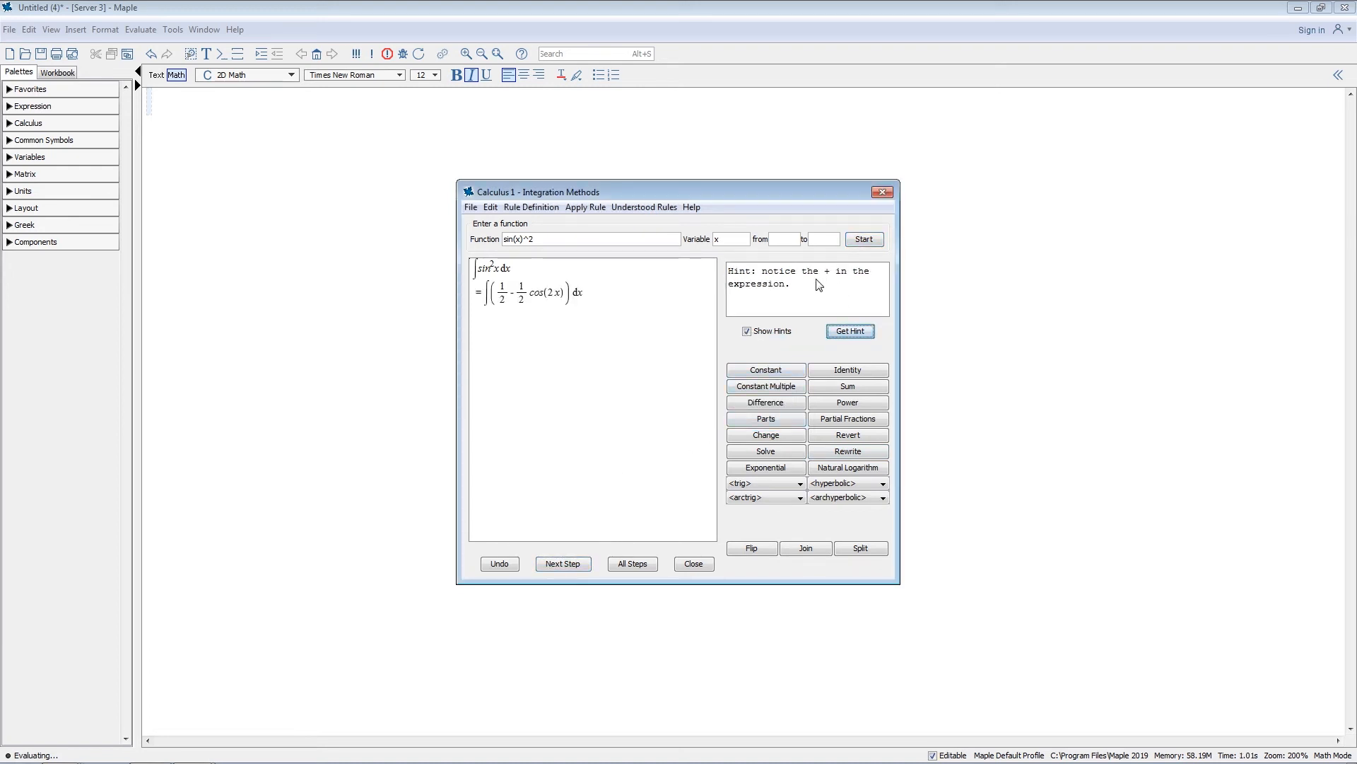
click(841, 391)
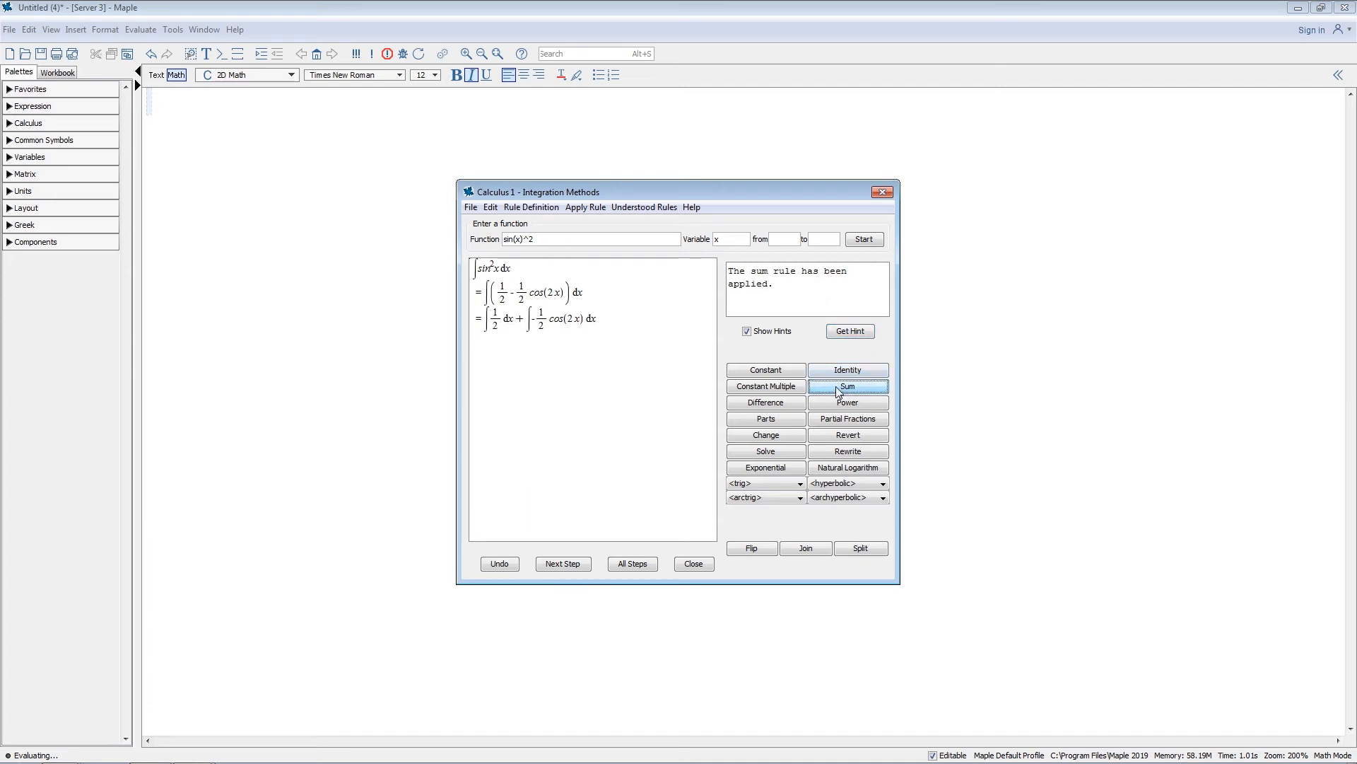
- Get another hint, apply the next rule, complete all remaining steps of the sin(x)^2 integral, and return the worked solution to the document for review
click(845, 333)
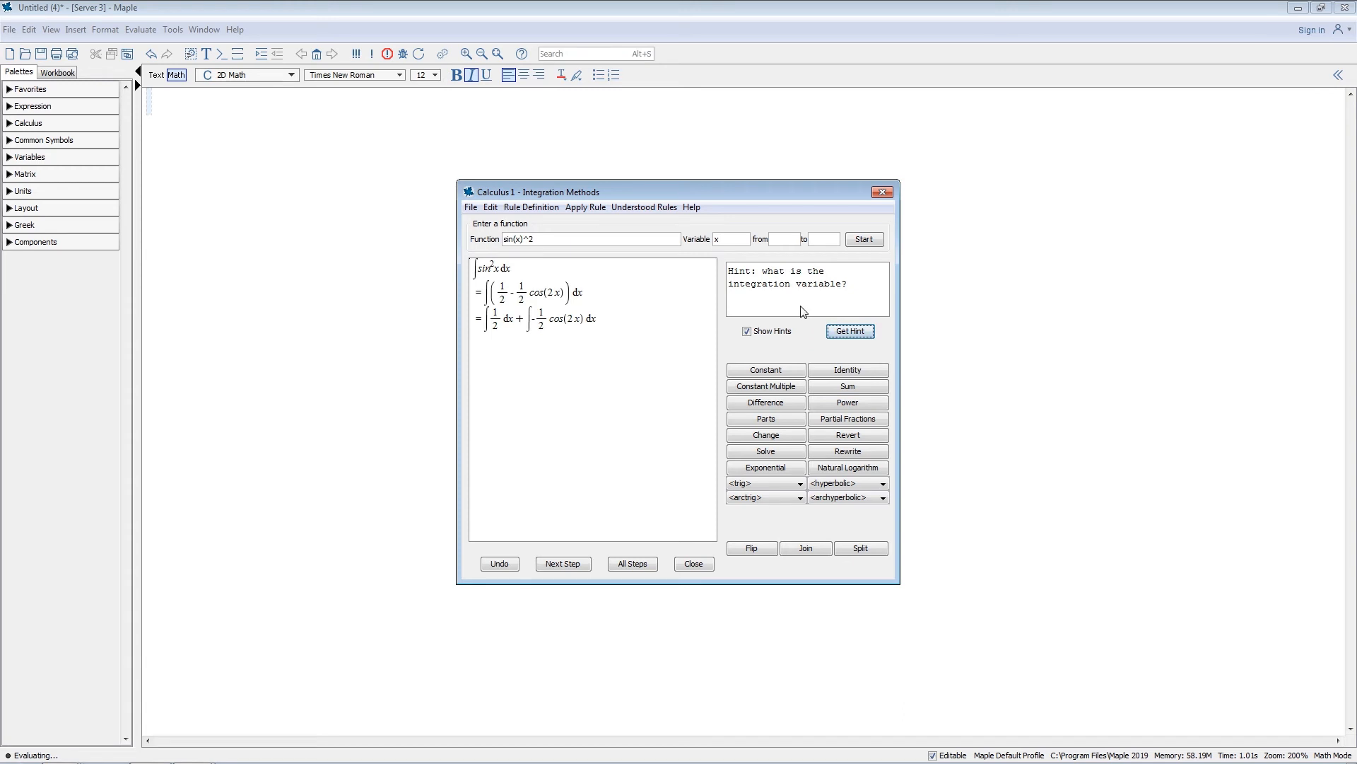
click(564, 565)
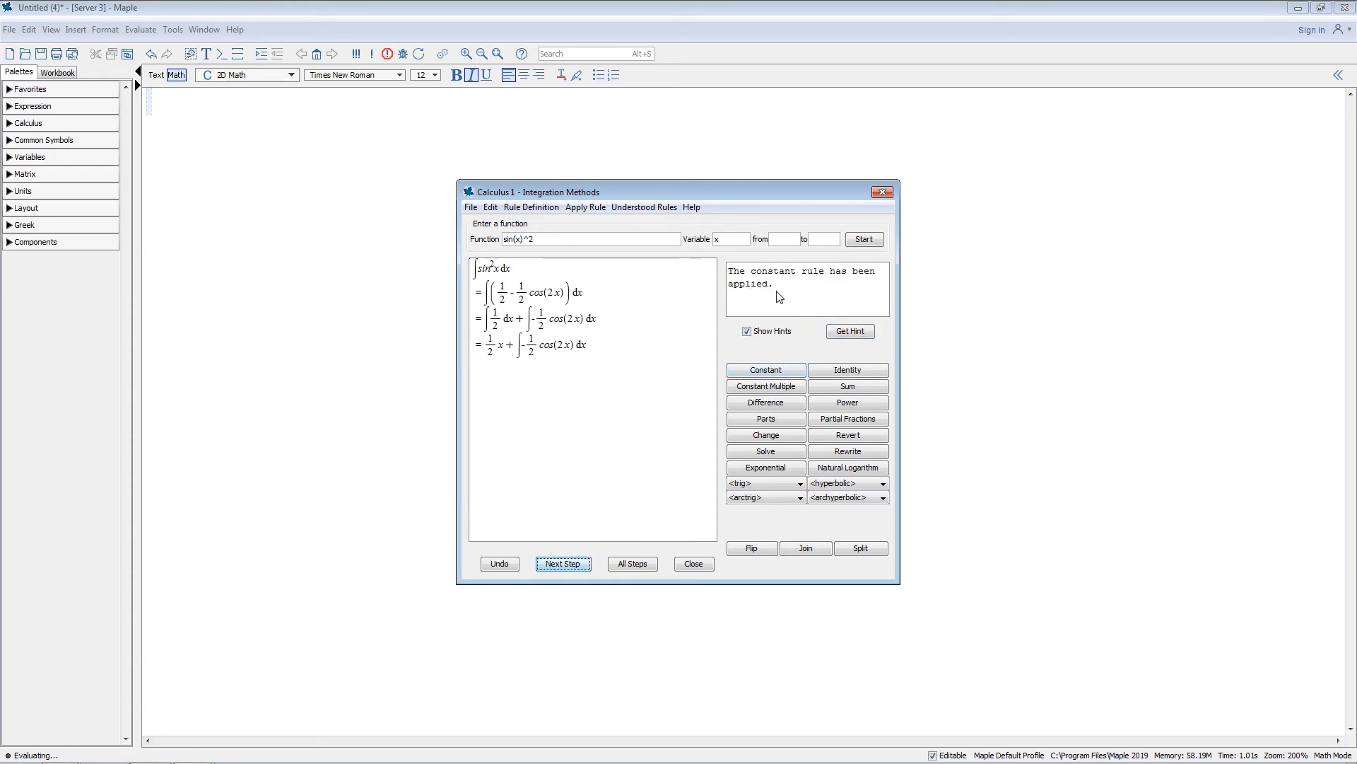
click(644, 565)
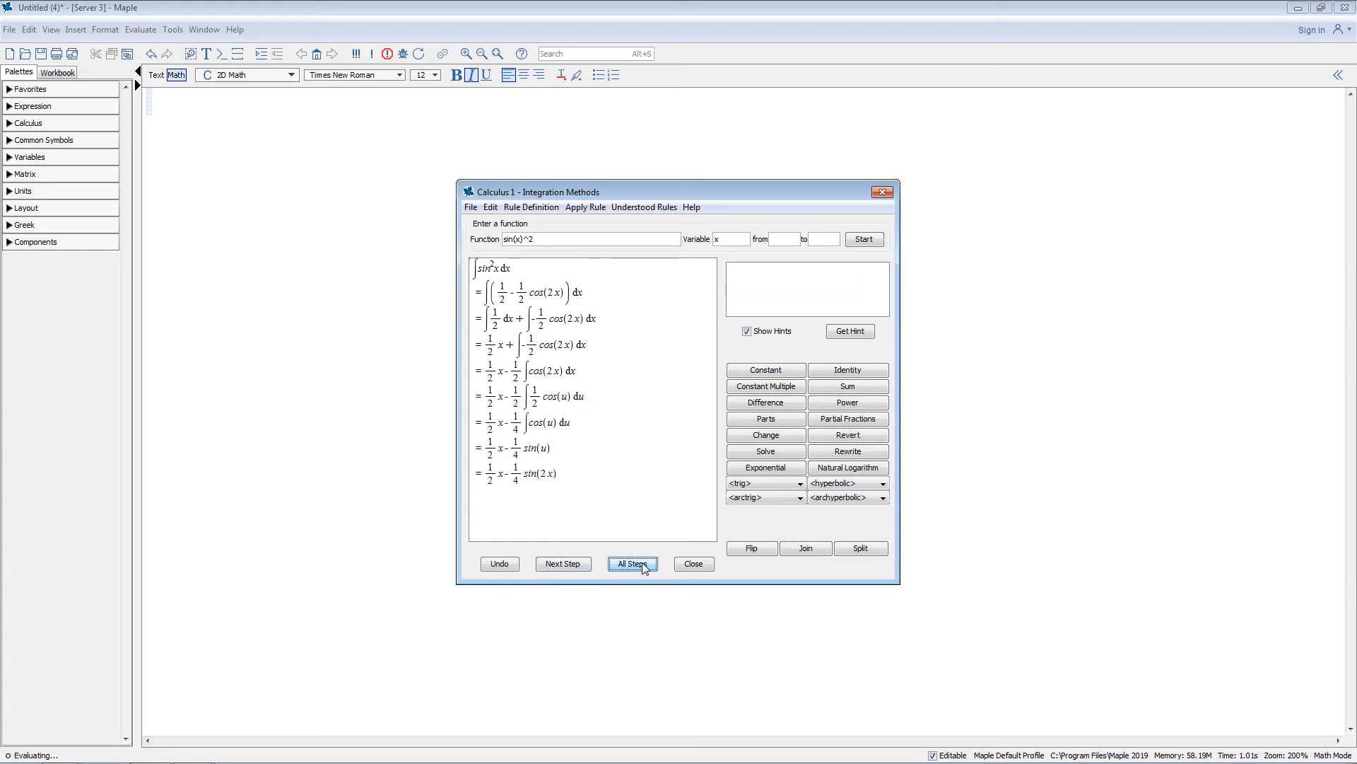
click(693, 563)
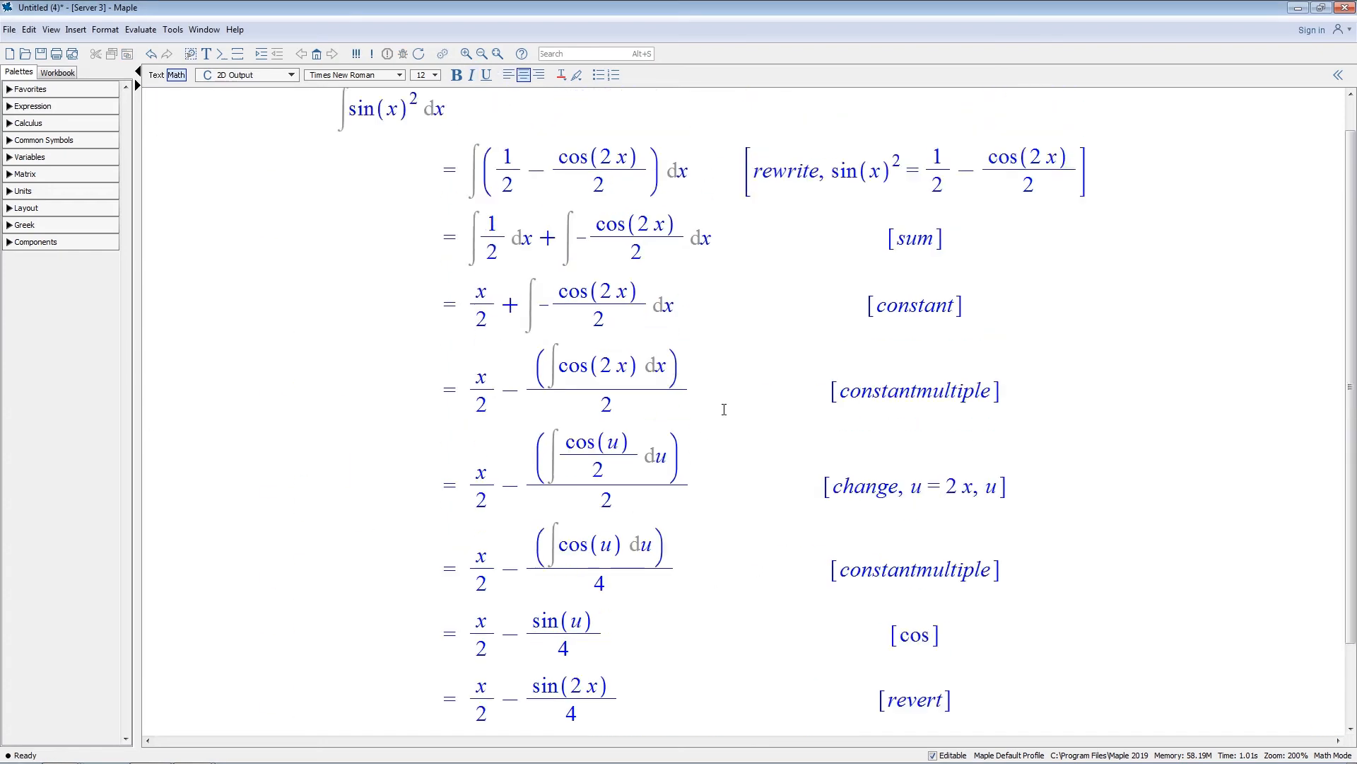
scroll(724, 410, up, 1)
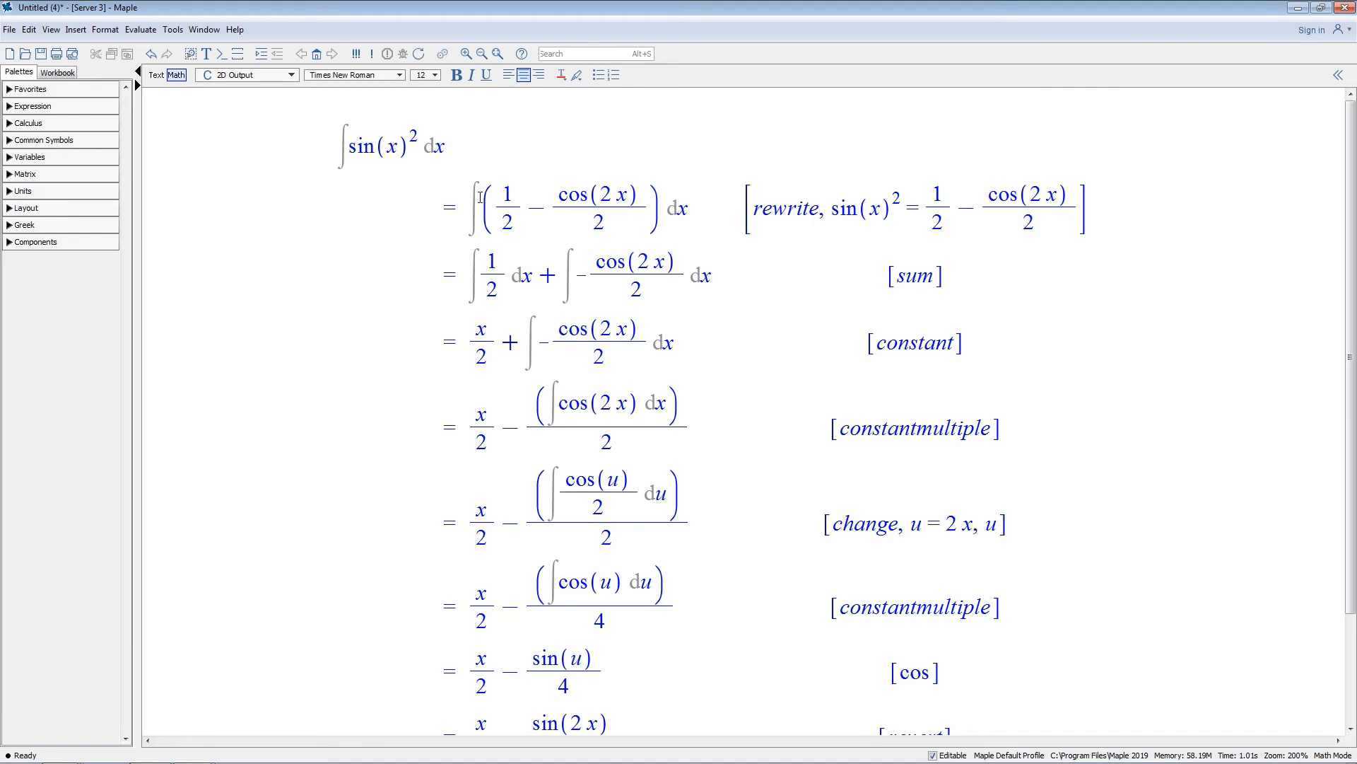
scroll(794, 233, down, 1)
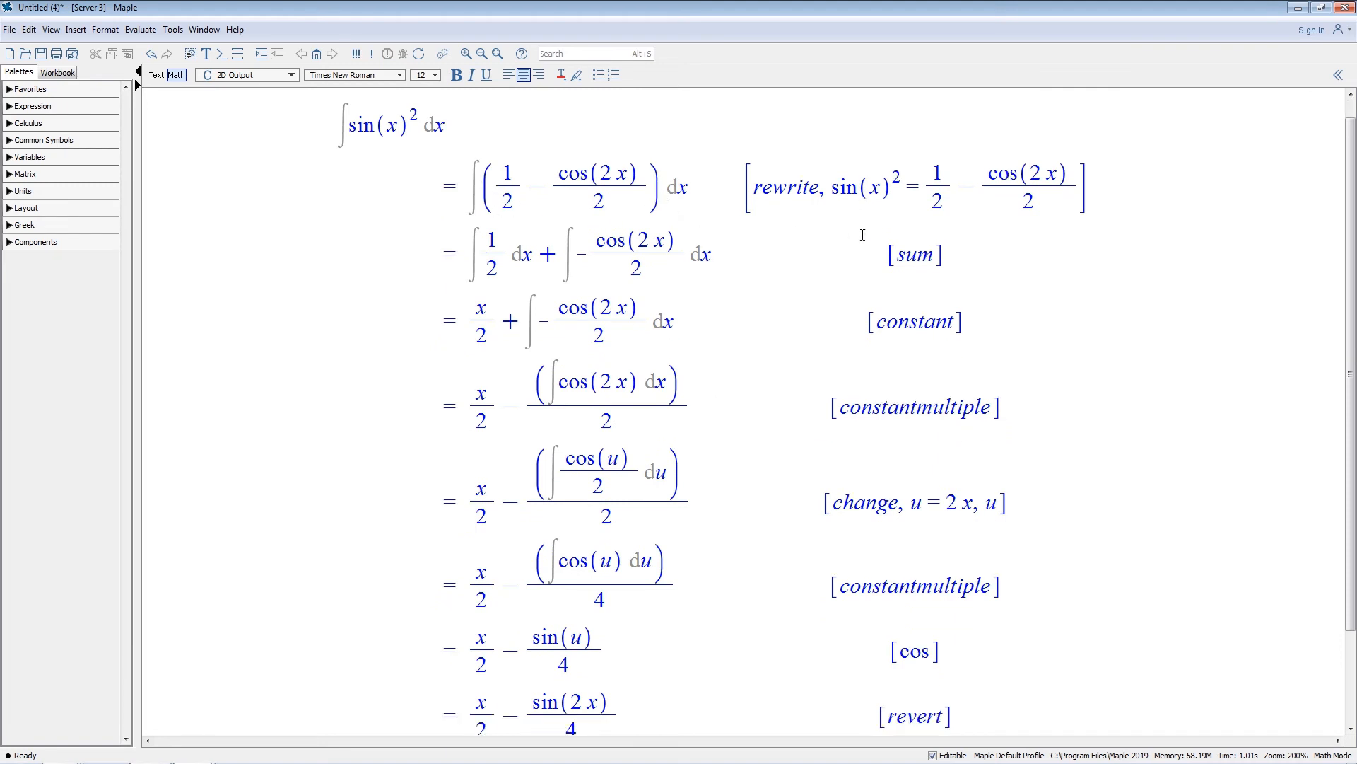
scroll(866, 237, down, 1)
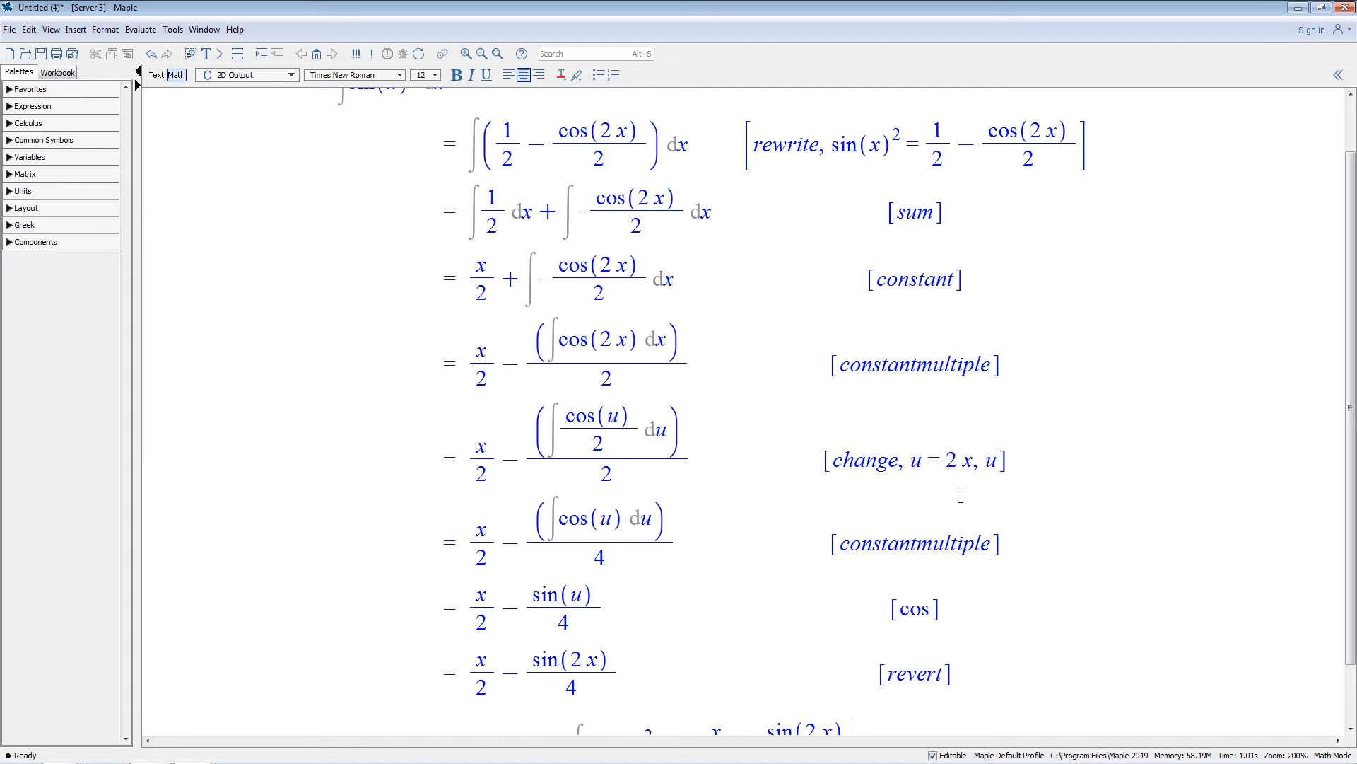
scroll(961, 497, down, 2)
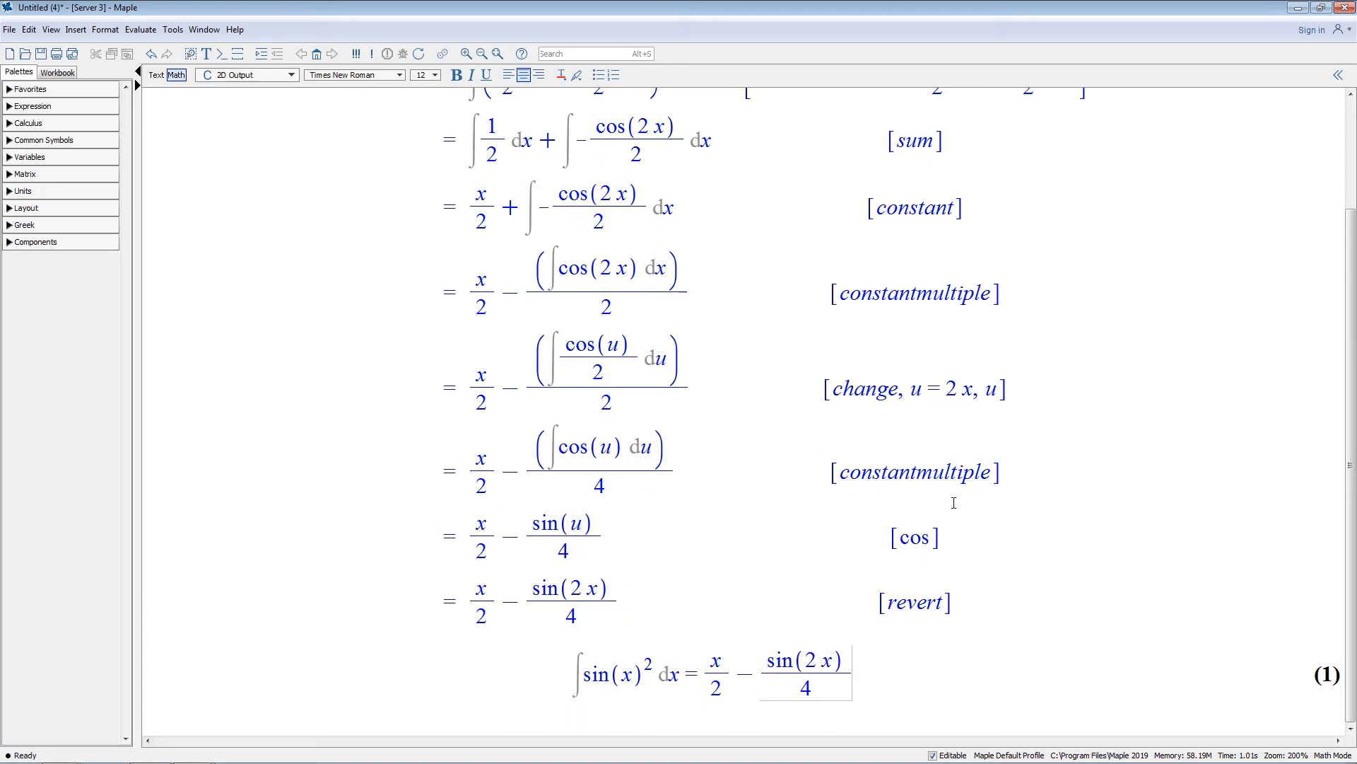
- Browse the task templates and open Integration - Formal Rules under Calculus - Integral, Integration, in an enlarged task browser
click(440, 719)
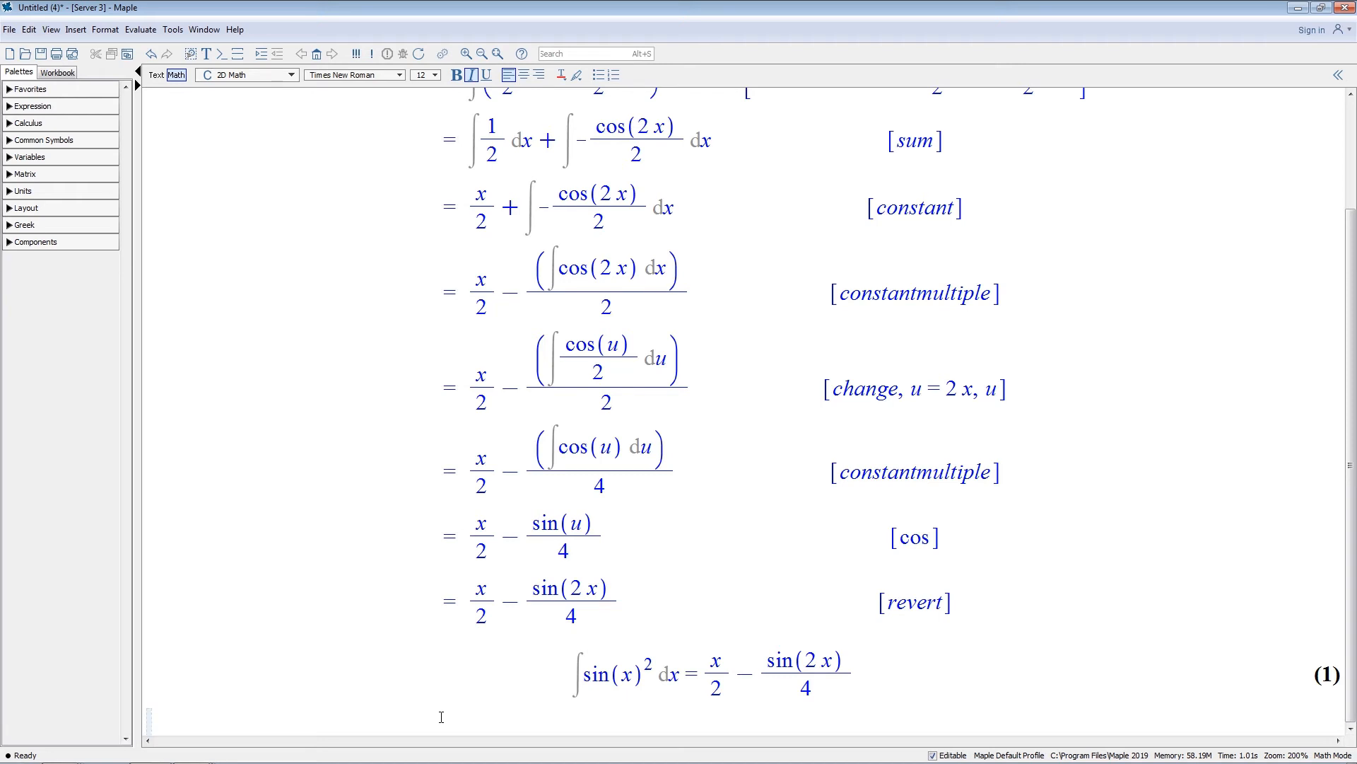
click(172, 29)
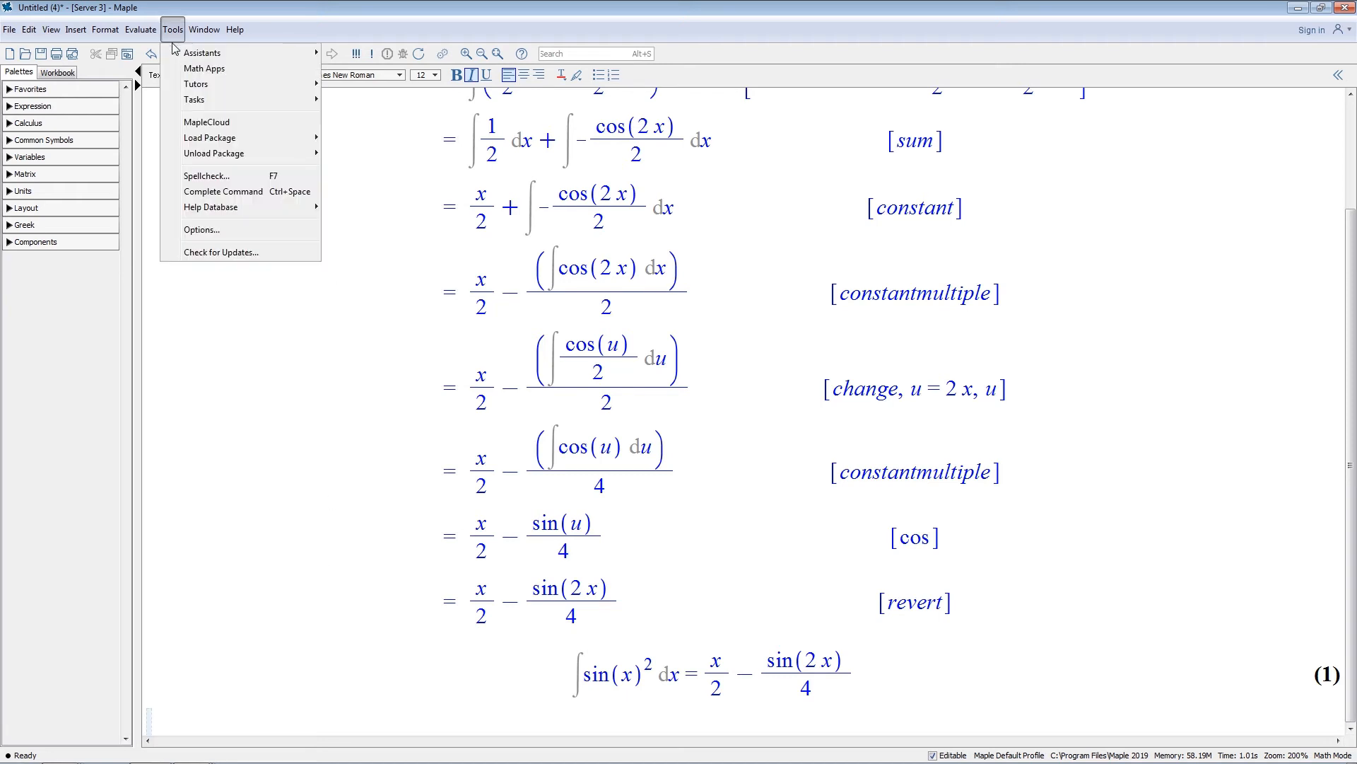
mouse_move(194, 106)
click(352, 102)
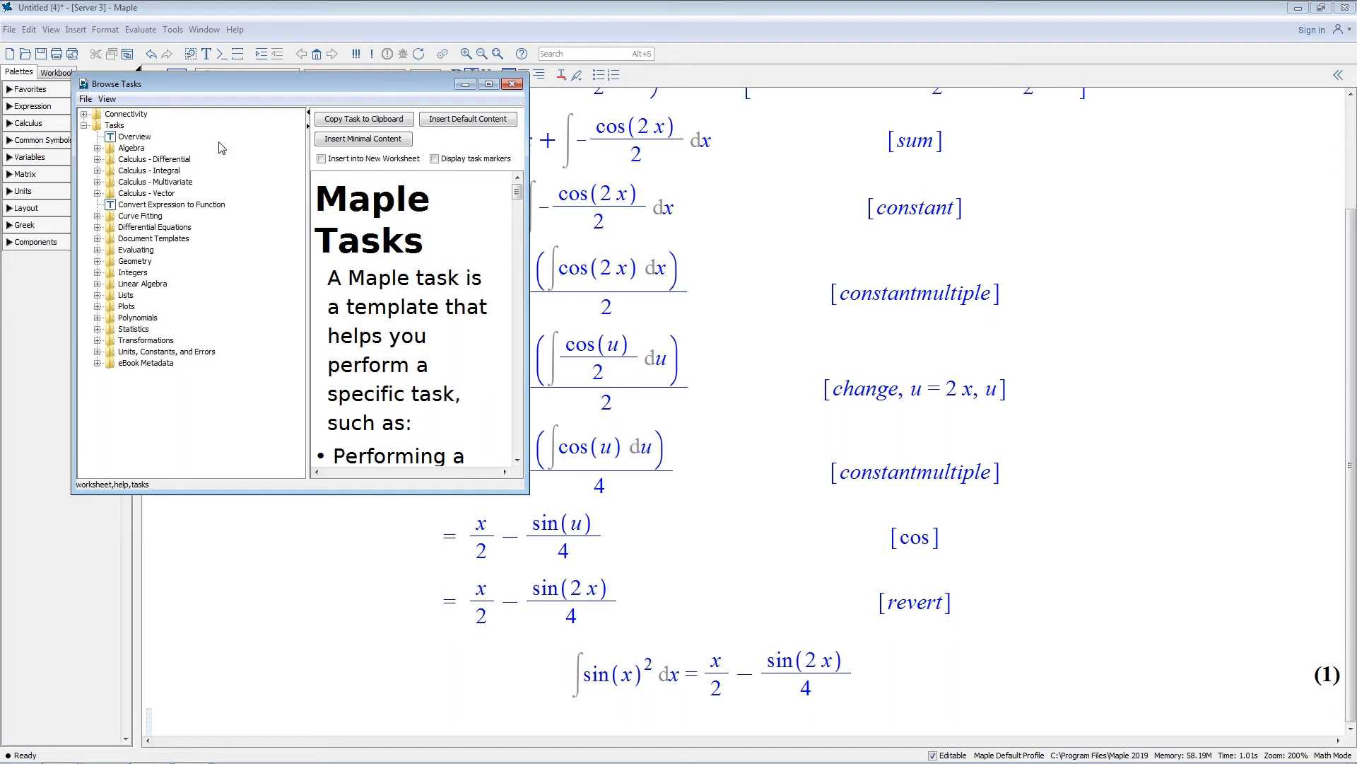
click(98, 171)
click(111, 183)
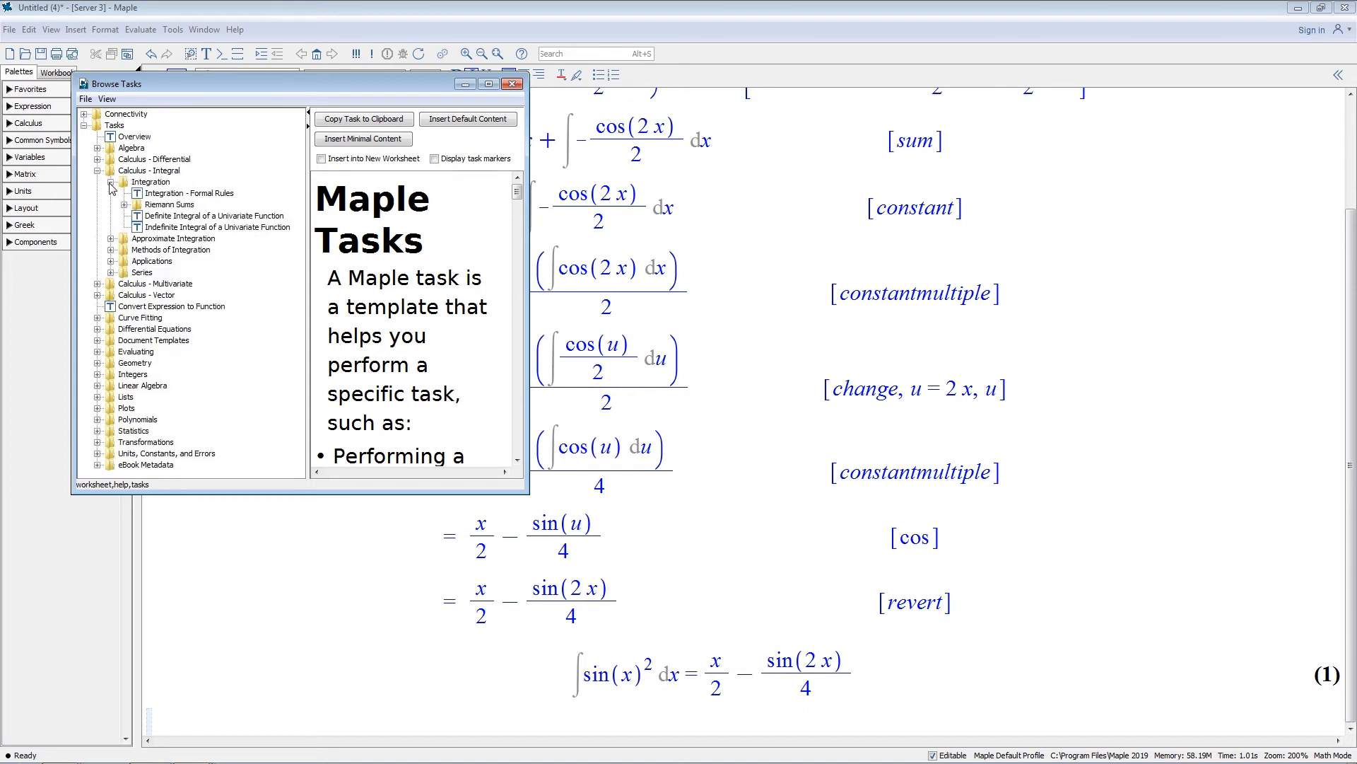
click(203, 194)
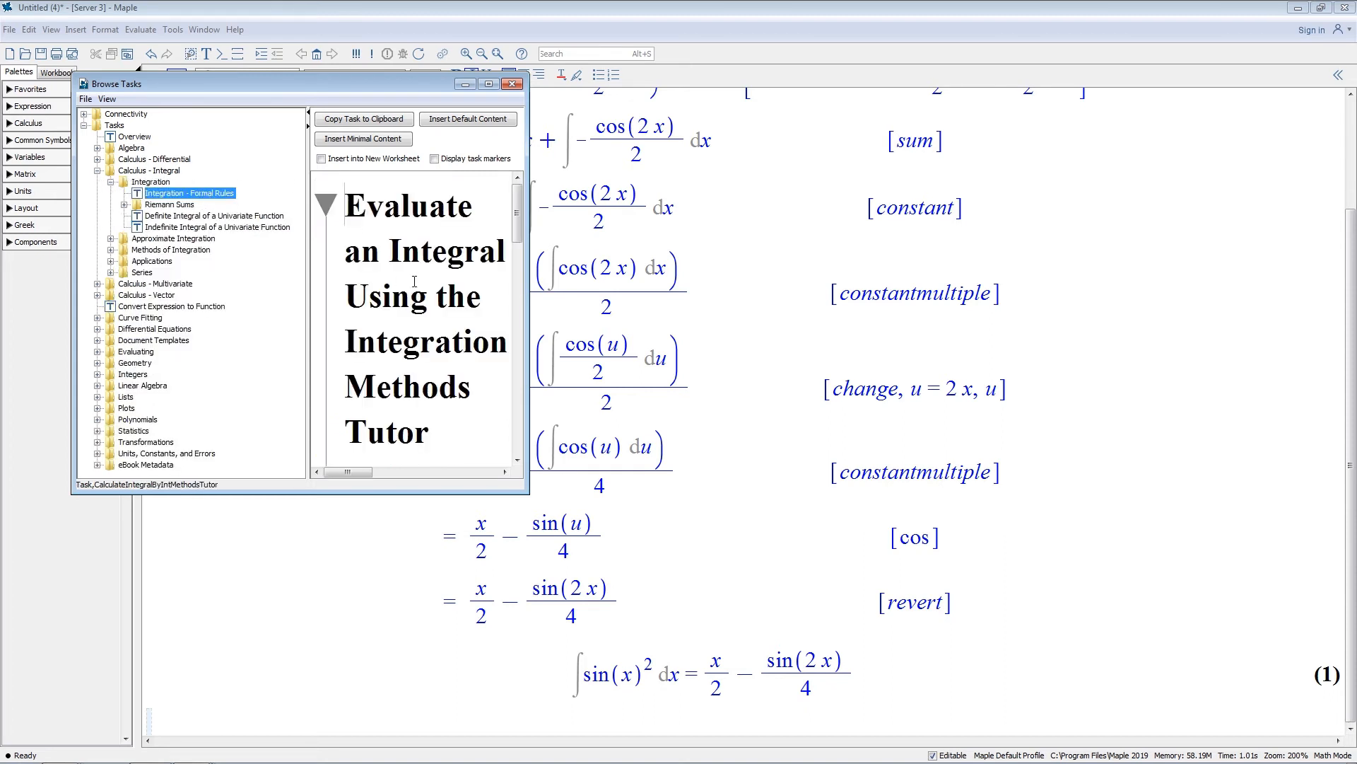
click(489, 84)
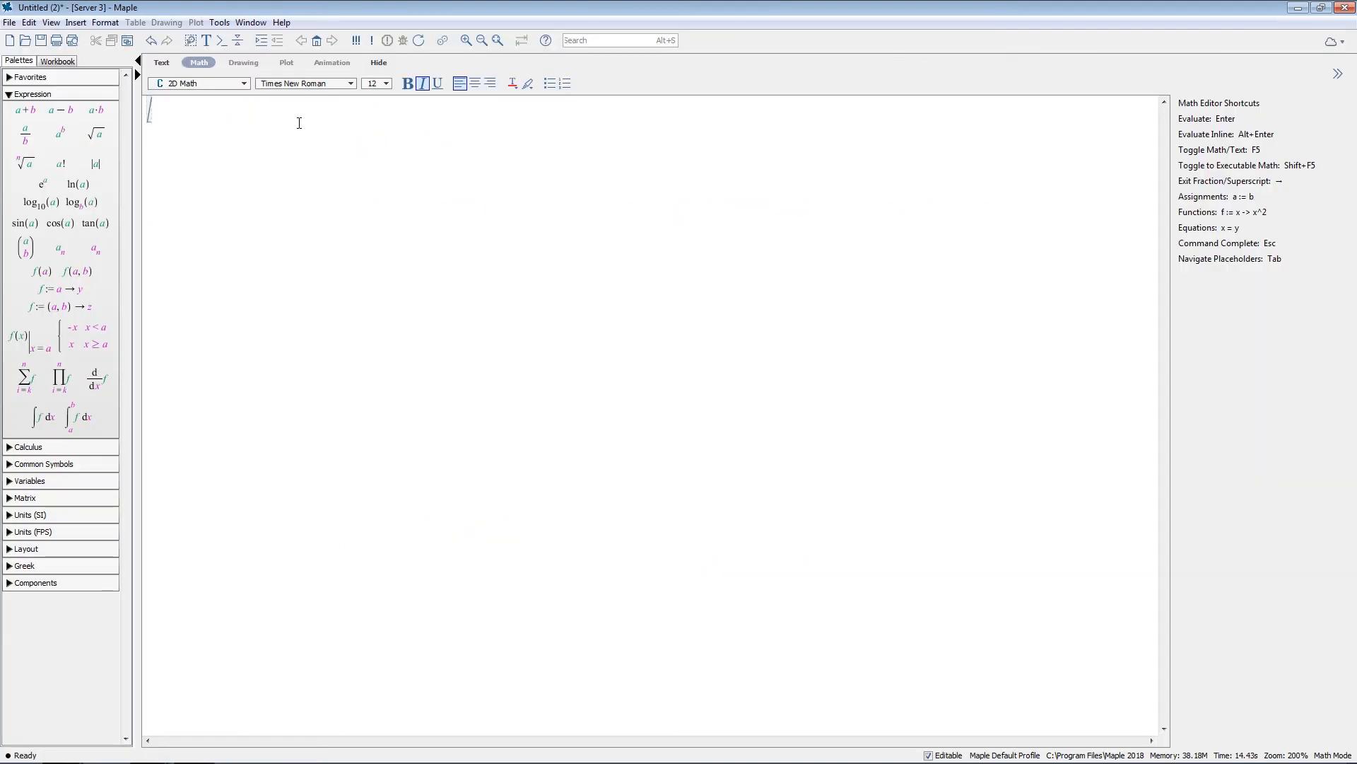
- In Maple 2018, open the Math Apps guide and launch the Conic Sections app from its Geometry section
click(219, 22)
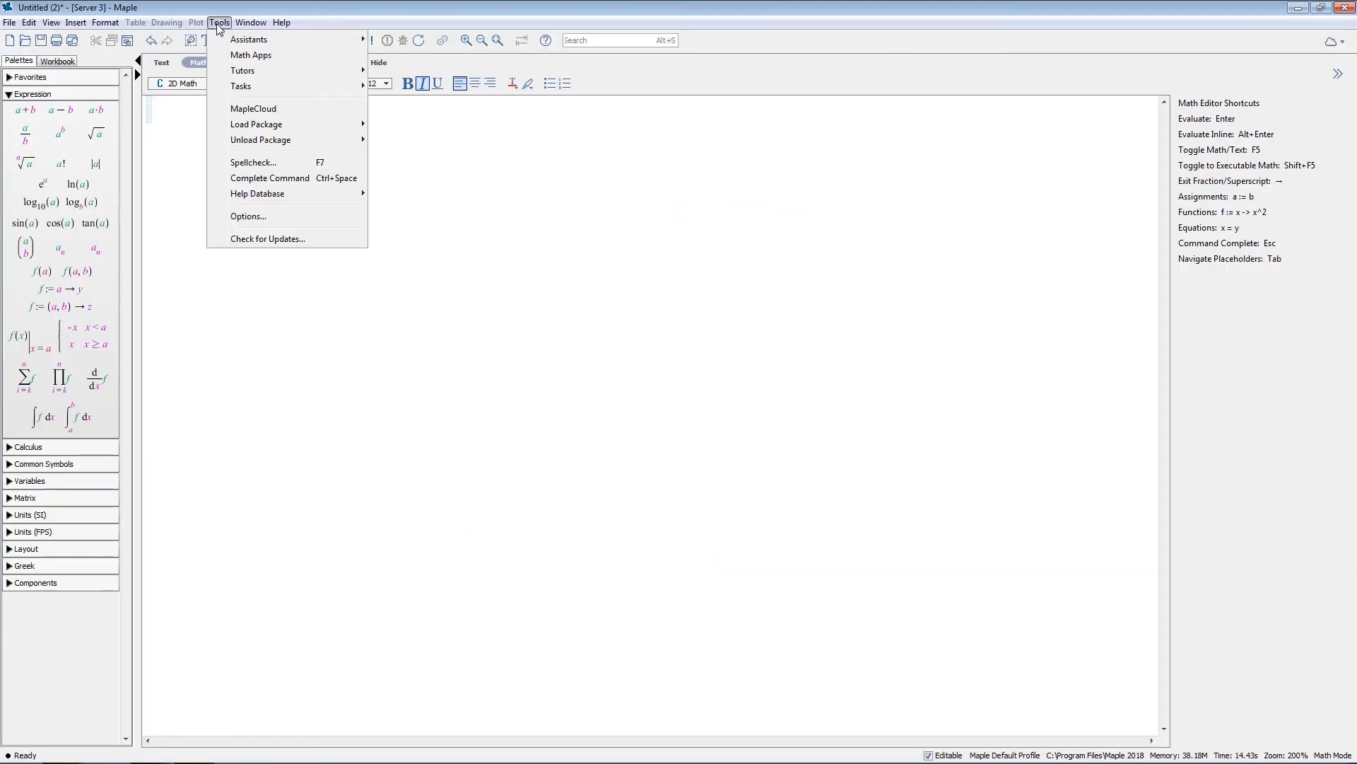
click(252, 57)
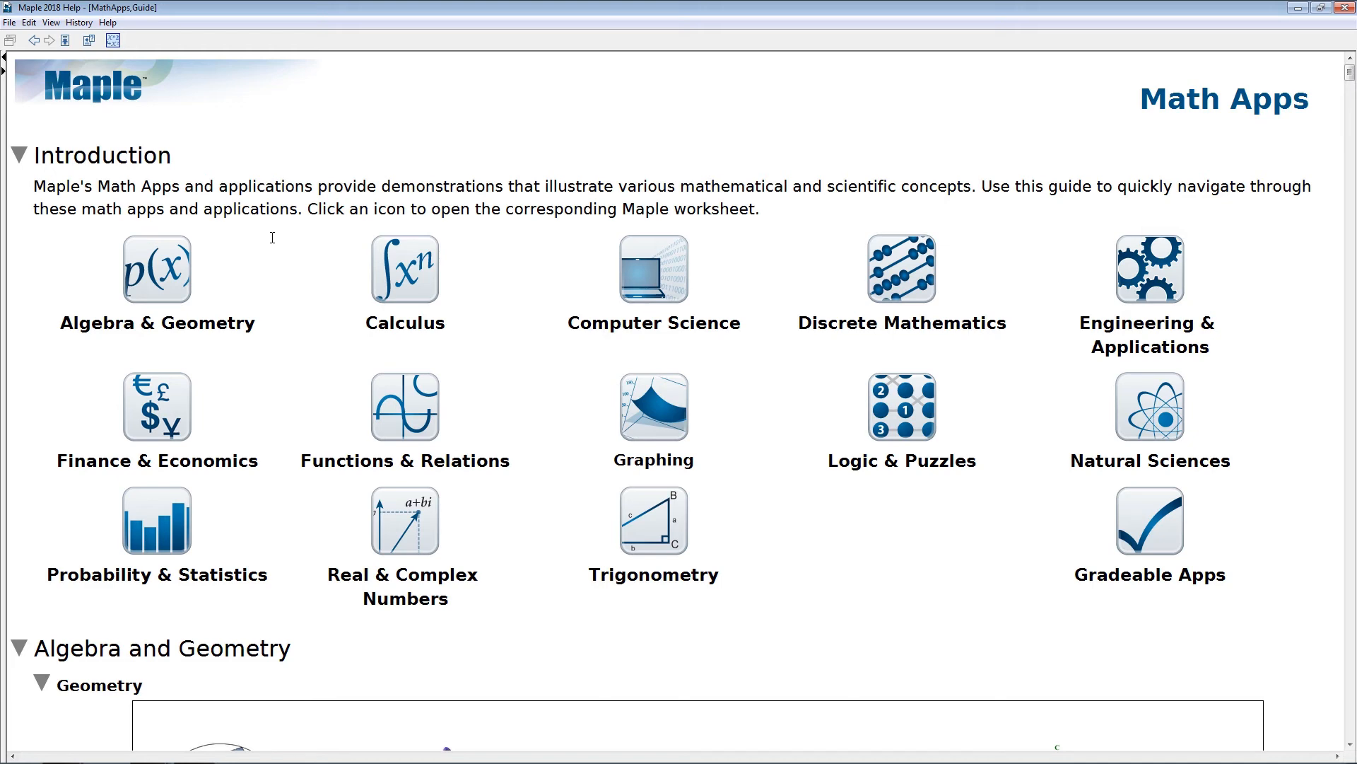
drag(1352, 78, 1352, 99)
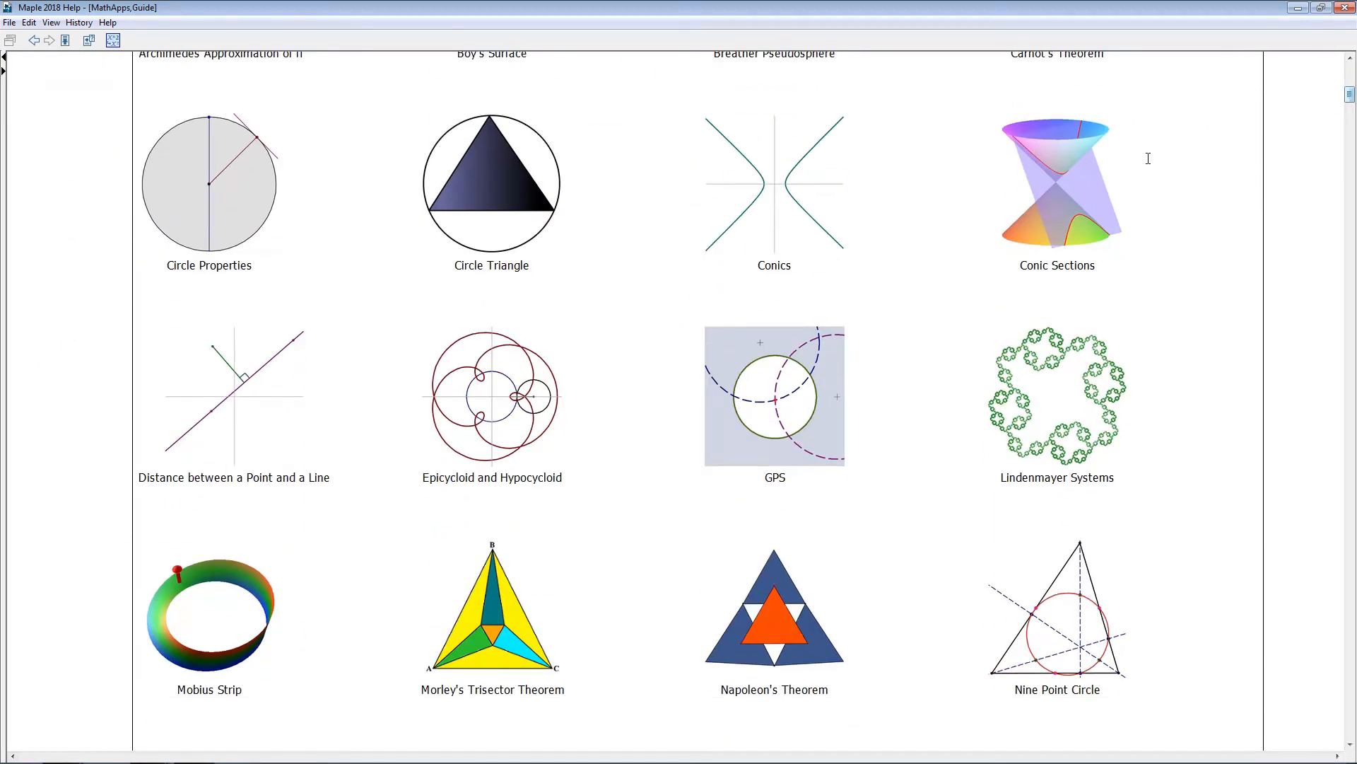
click(1057, 217)
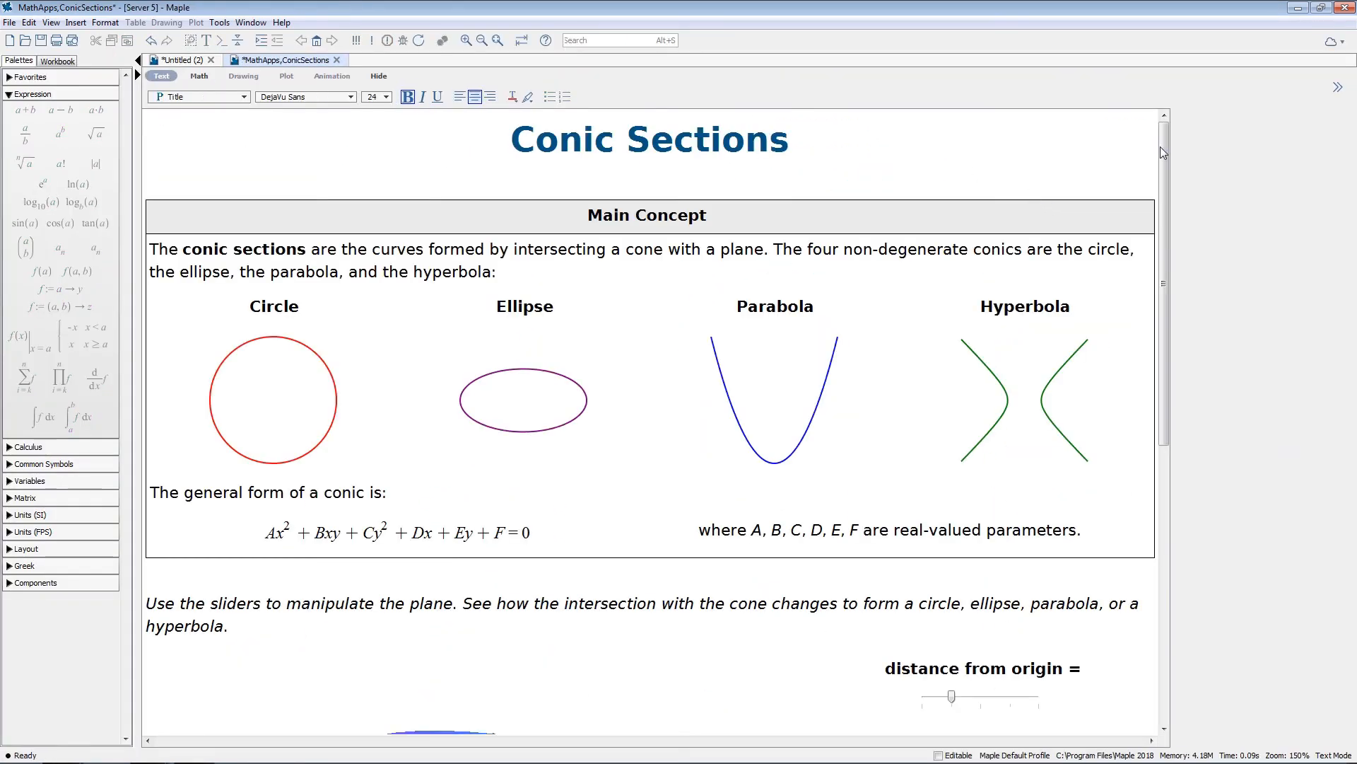
- Rotate the 3-D double cone plot in the Conic Sections app and vary the plane's distance from origin
drag(1165, 143, 1165, 425)
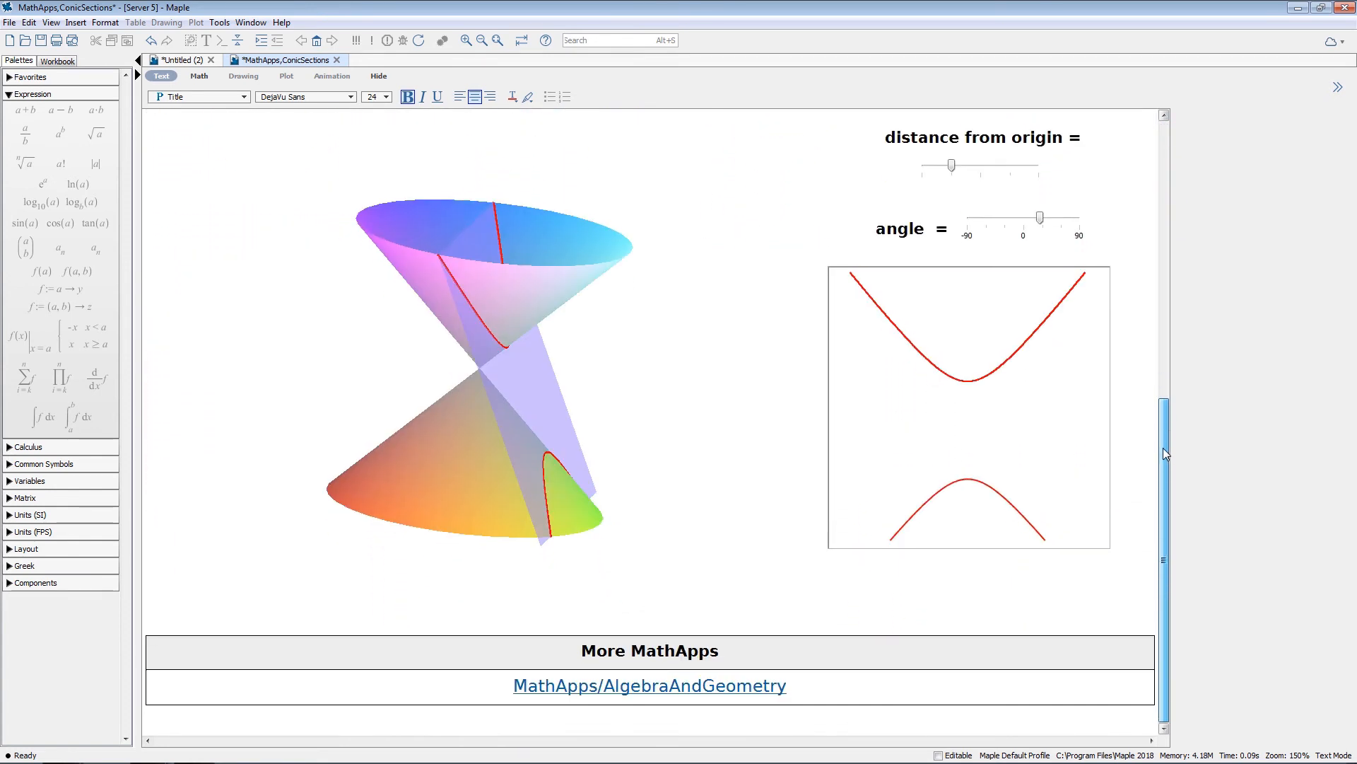
click(456, 387)
drag(457, 388, 457, 364)
mouse_move(953, 163)
mouse_down()
mouse_move(1009, 167)
mouse_move(945, 169)
mouse_move(978, 170)
mouse_move(954, 175)
mouse_up()
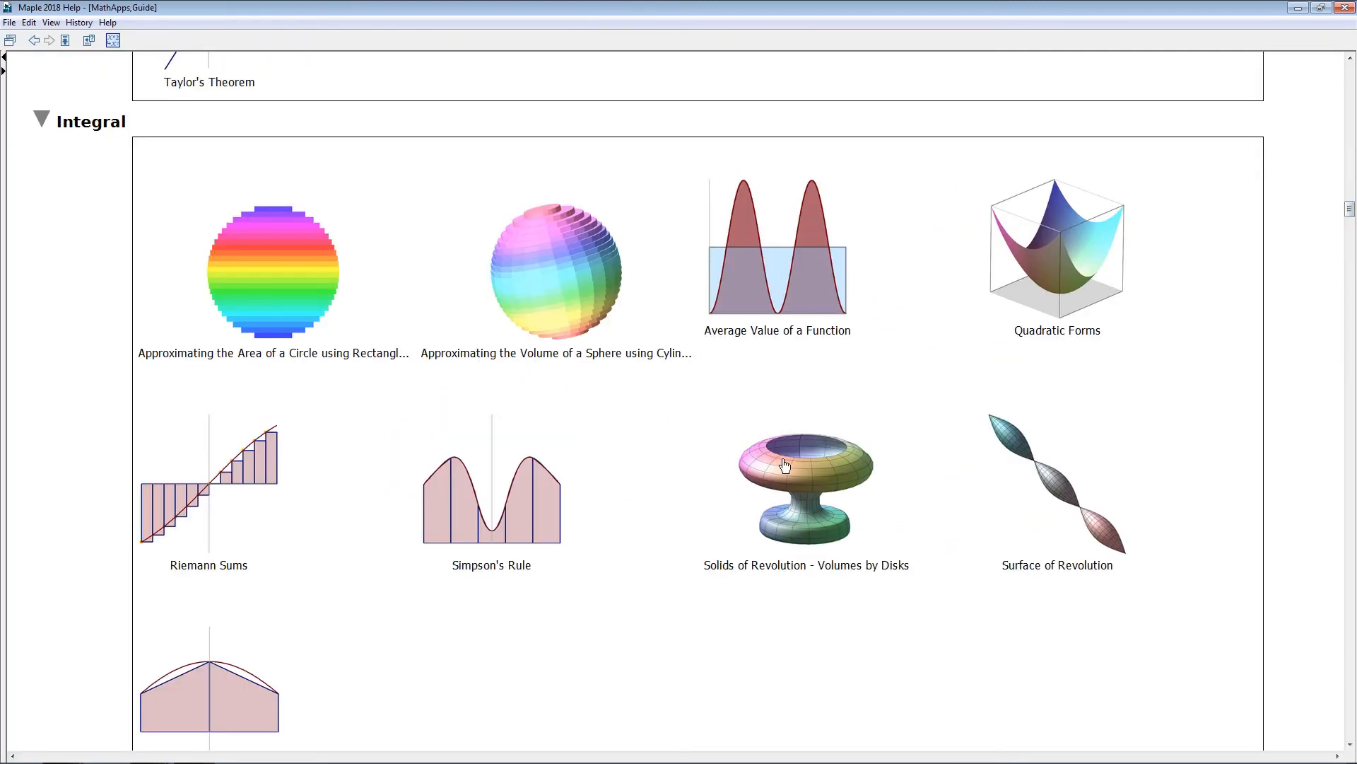
- Launch the Solids of Revolution - Volumes by Disks app and draw a freehand curve across its Original Graph plot
click(778, 463)
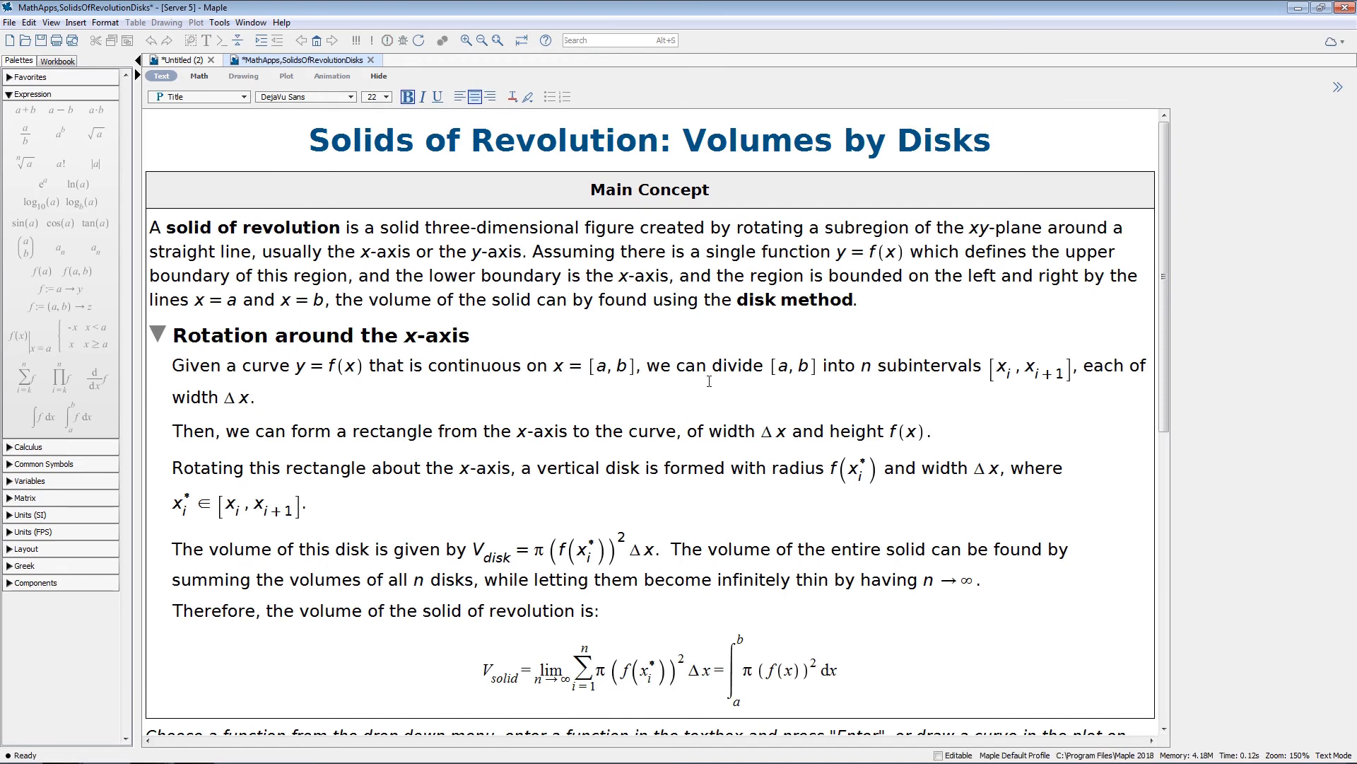
drag(1167, 211, 1169, 492)
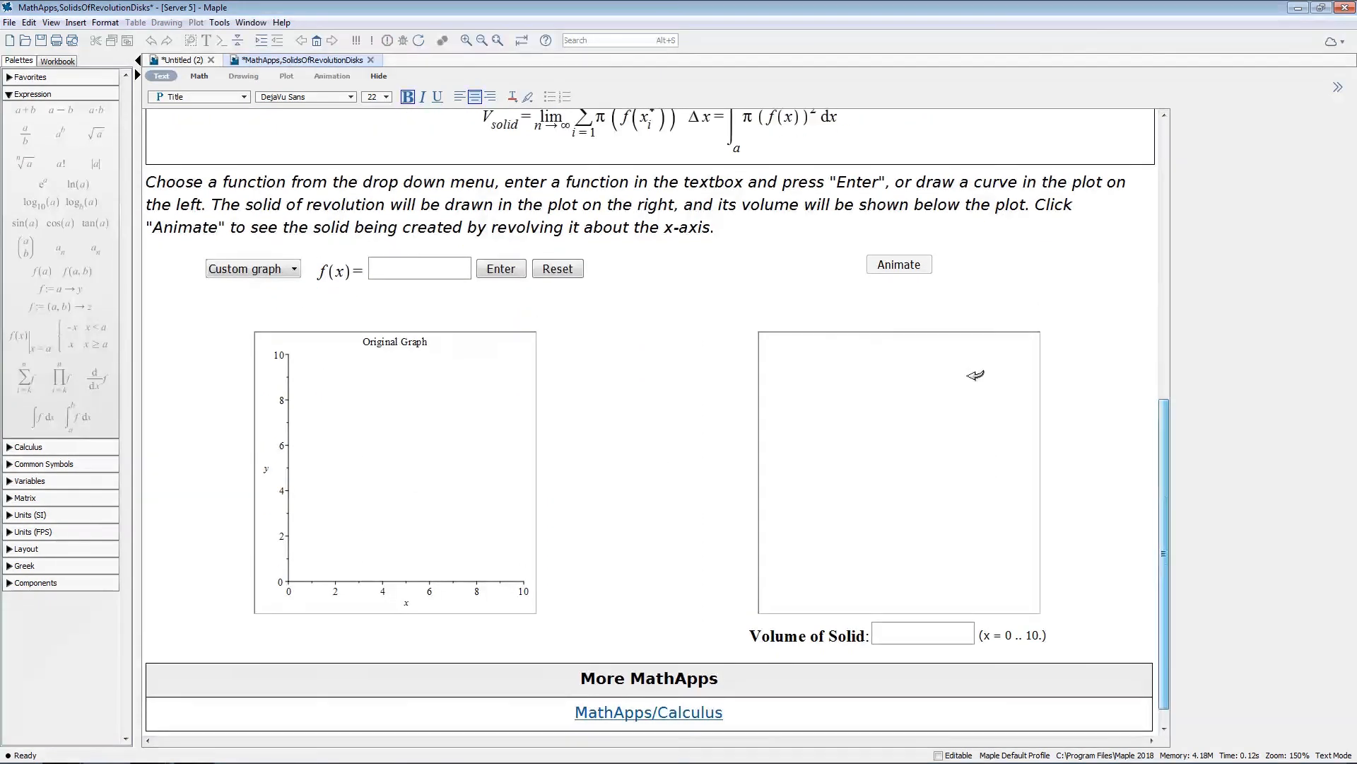
mouse_move(299, 450)
mouse_down()
mouse_move(347, 427)
mouse_move(389, 471)
mouse_move(463, 439)
mouse_move(488, 463)
mouse_move(522, 456)
mouse_up()
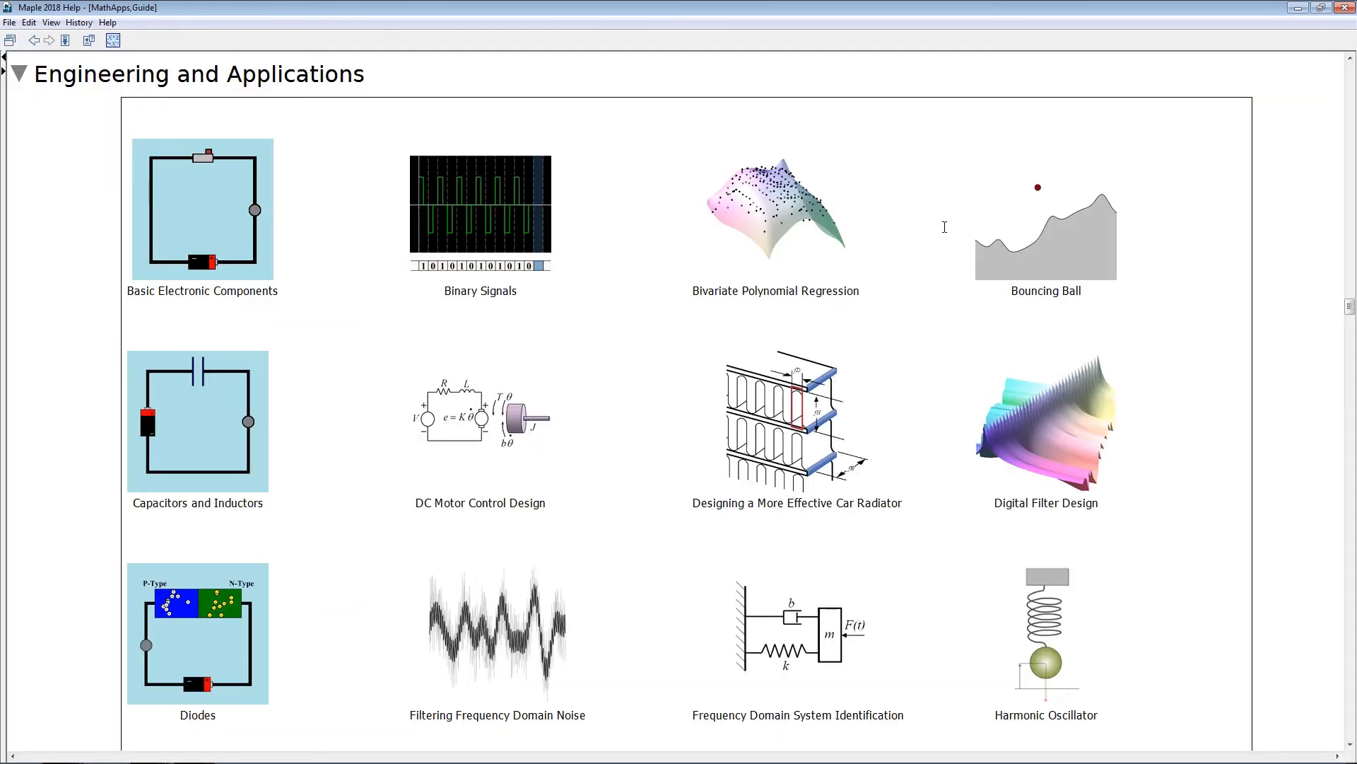
- Launch the Bouncing Ball application from the Engineering and Applications section and play its ball-on-terrain animation
click(1010, 209)
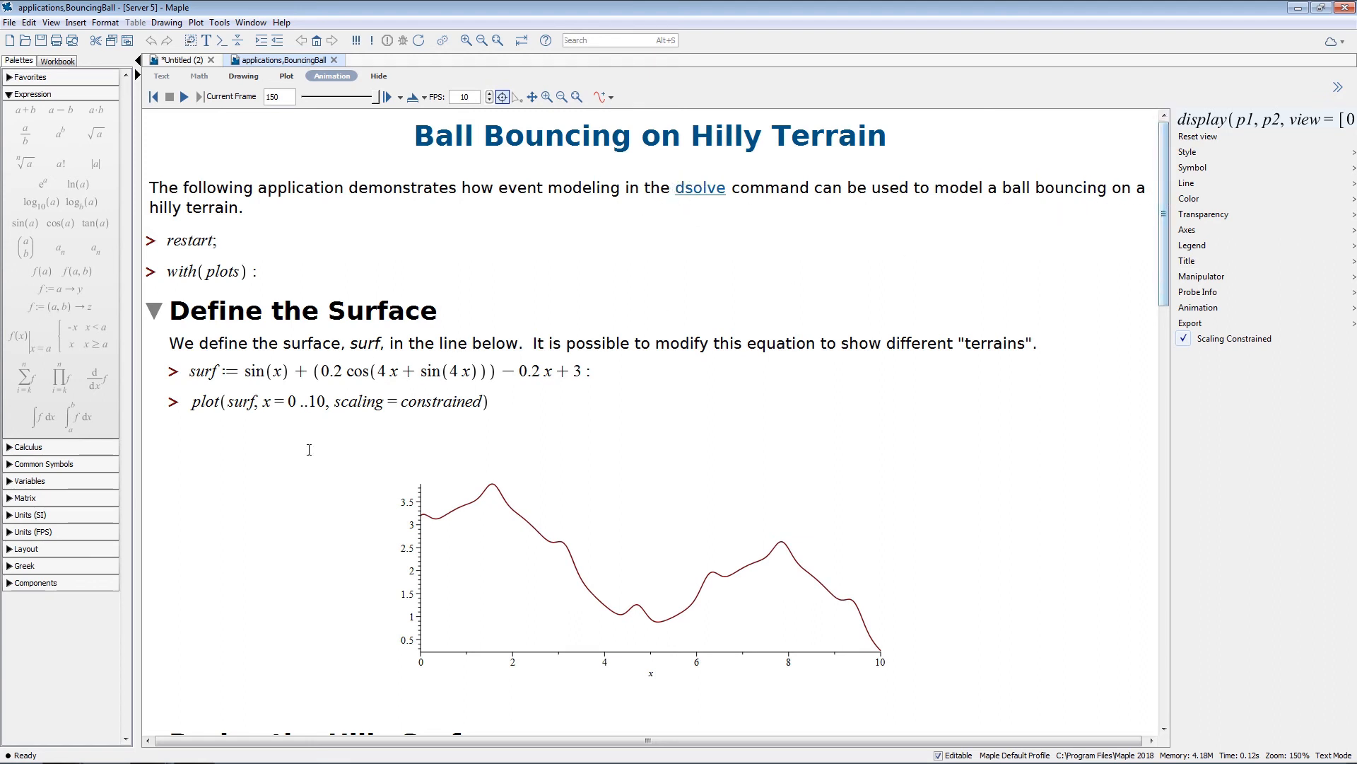
drag(1163, 303, 1152, 714)
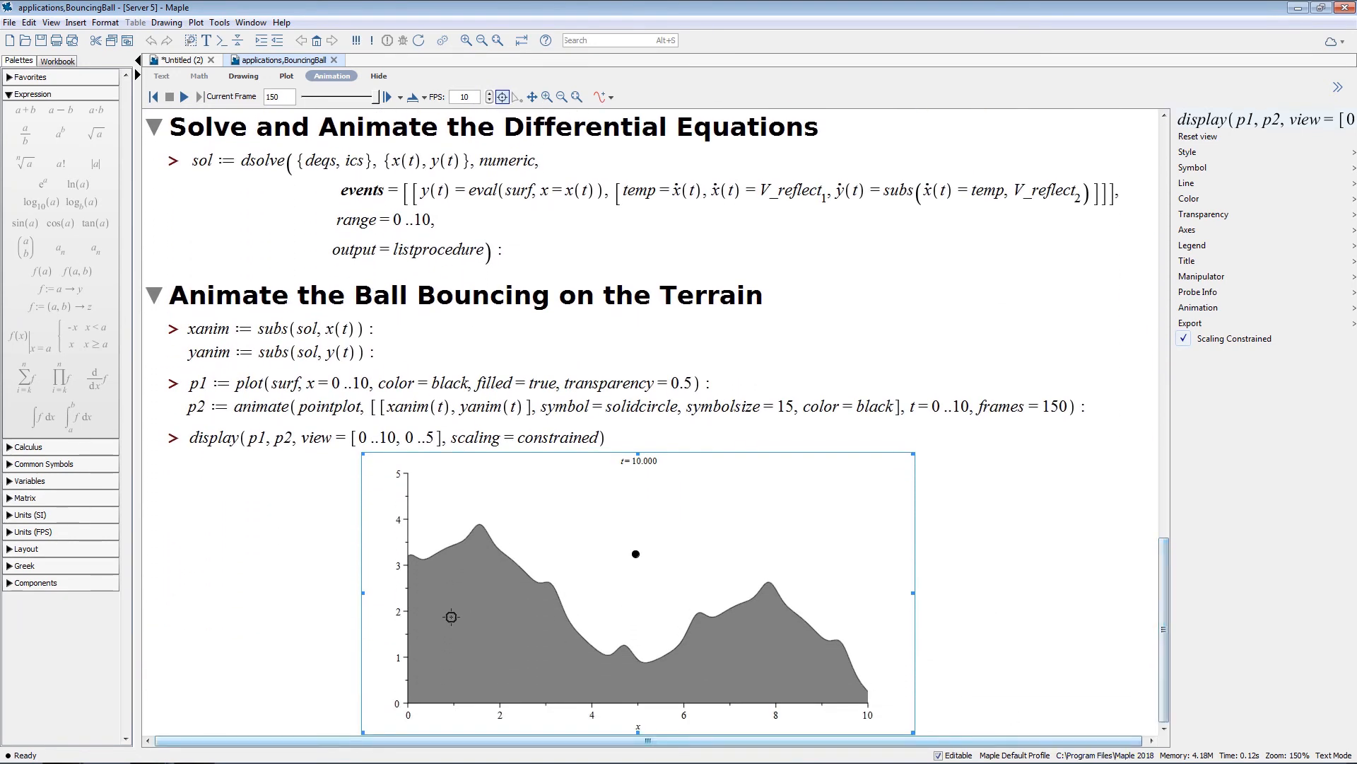
click(183, 97)
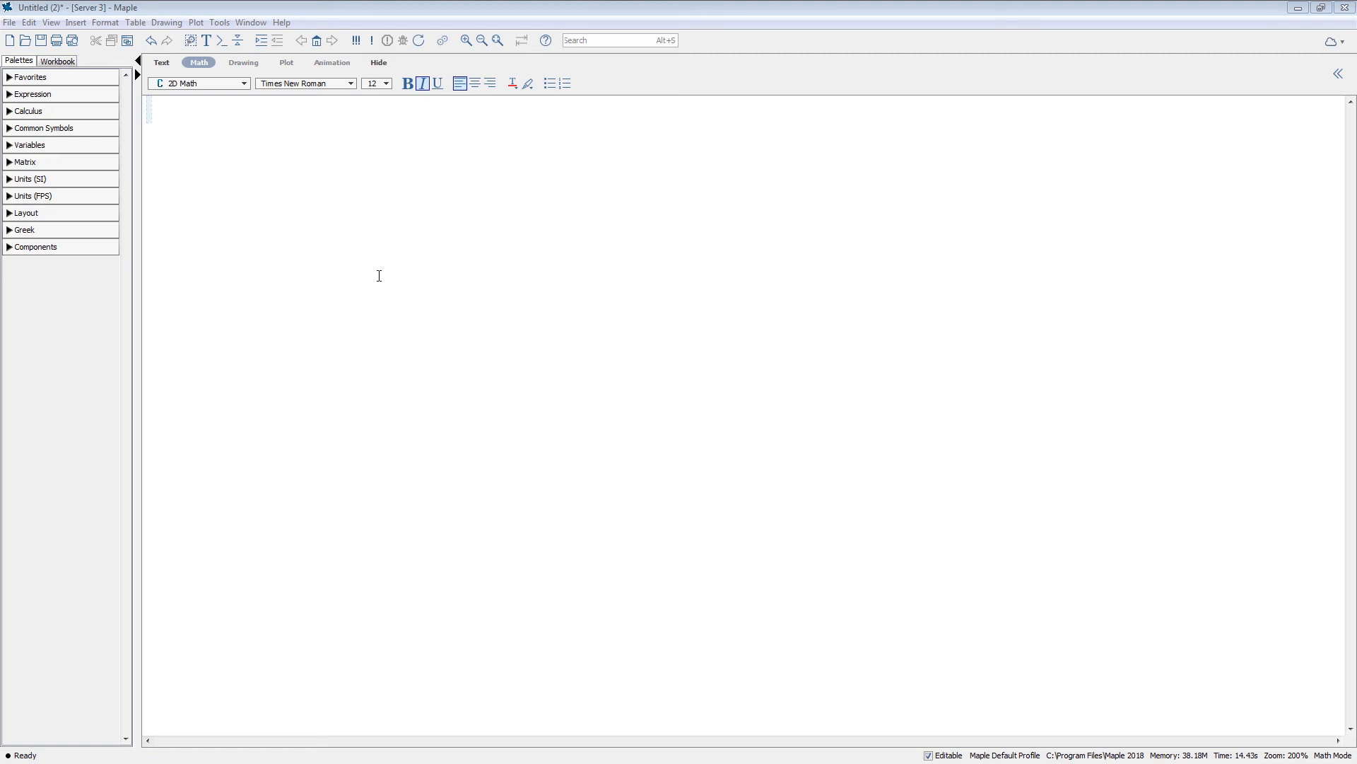
- Insert a 2 by 2 matrix in the blank document with rows 1, 2 and 3, 5, and evaluate it
click(25, 162)
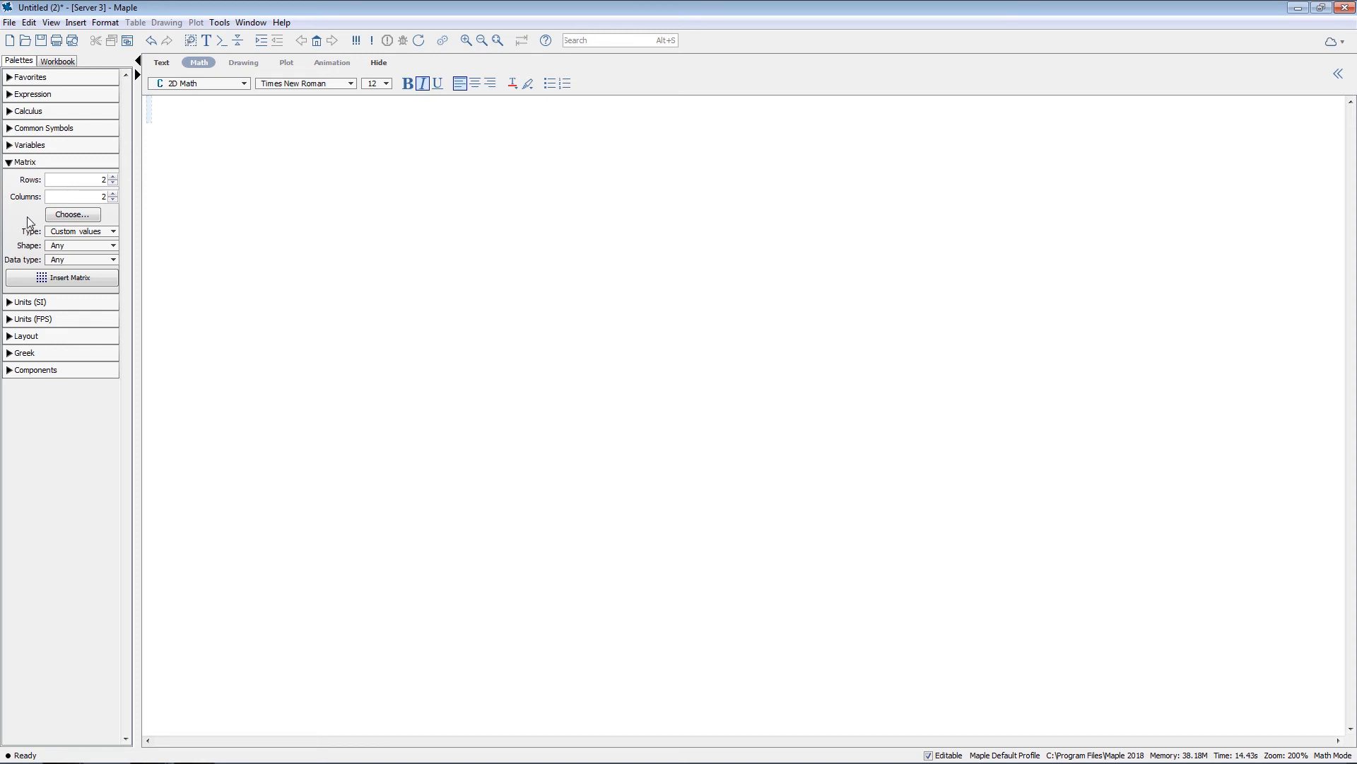
click(63, 282)
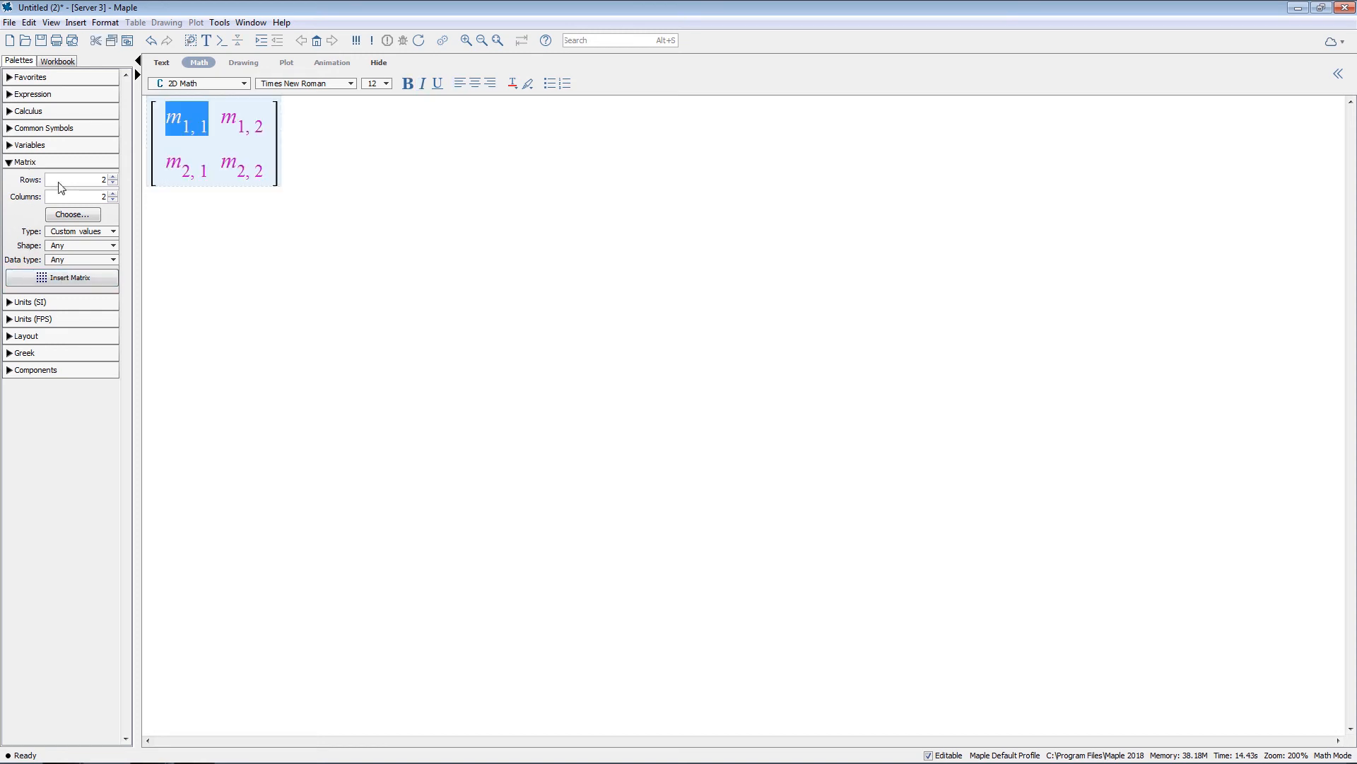
text(1)
key(Tab)
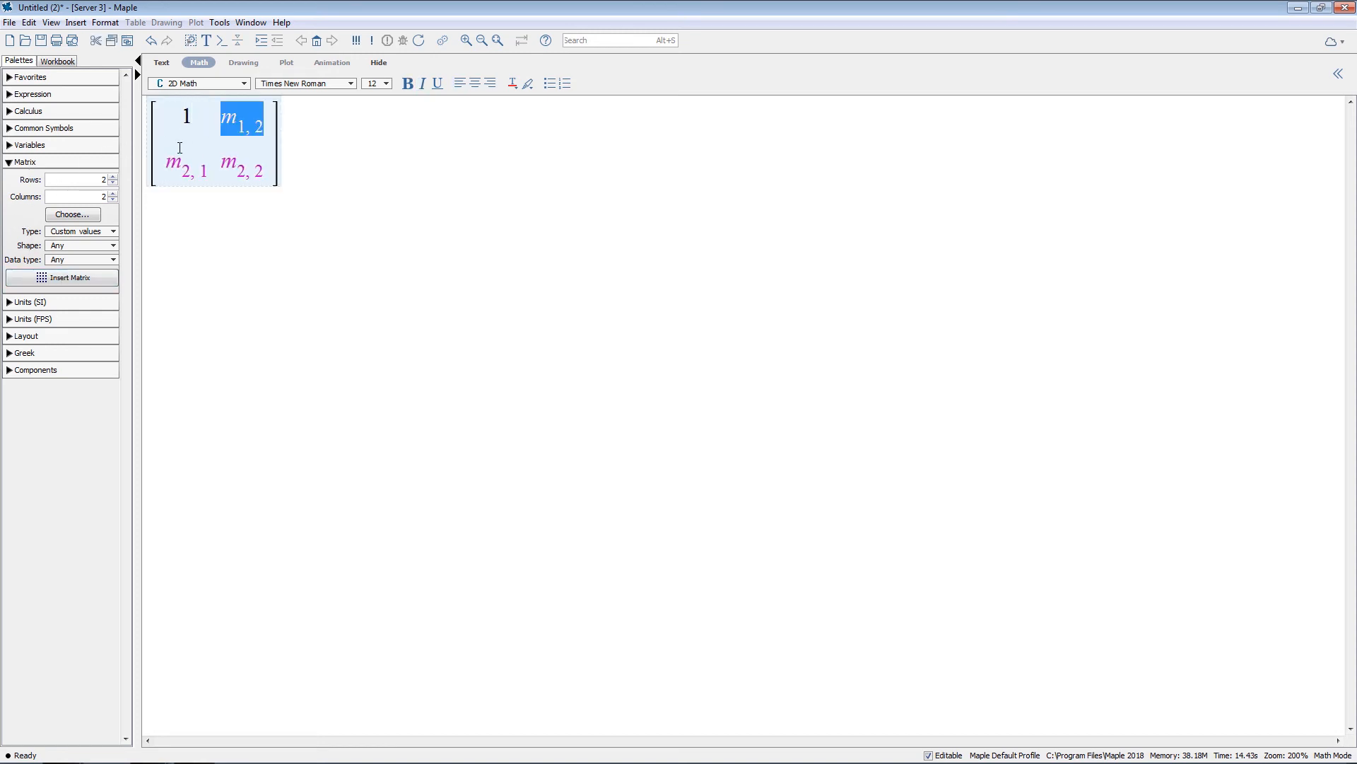
text(2)
key(Tab)
text(3)
key(Tab)
text(5)
key(Return)
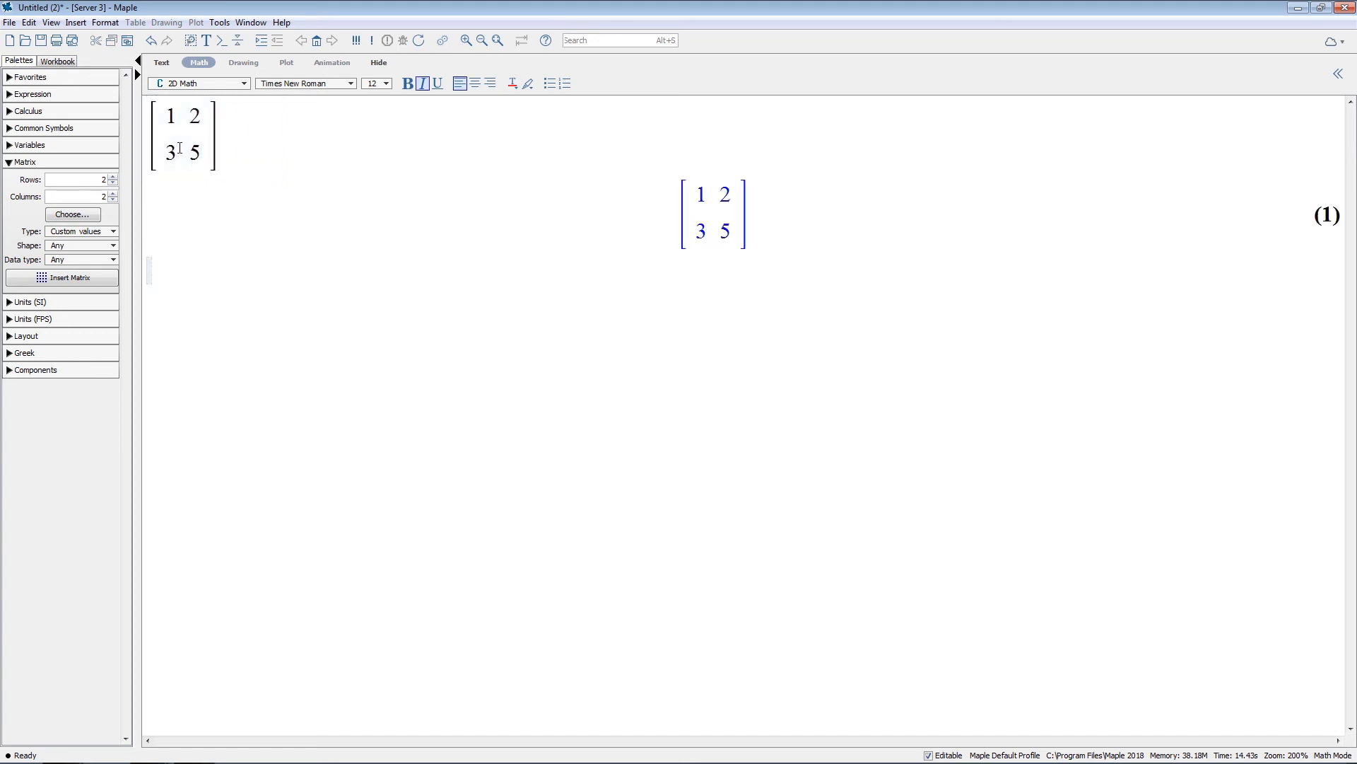
- Assign the matrix to the name M, re-evaluate the assignment, and evaluate M on the following line
click(145, 134)
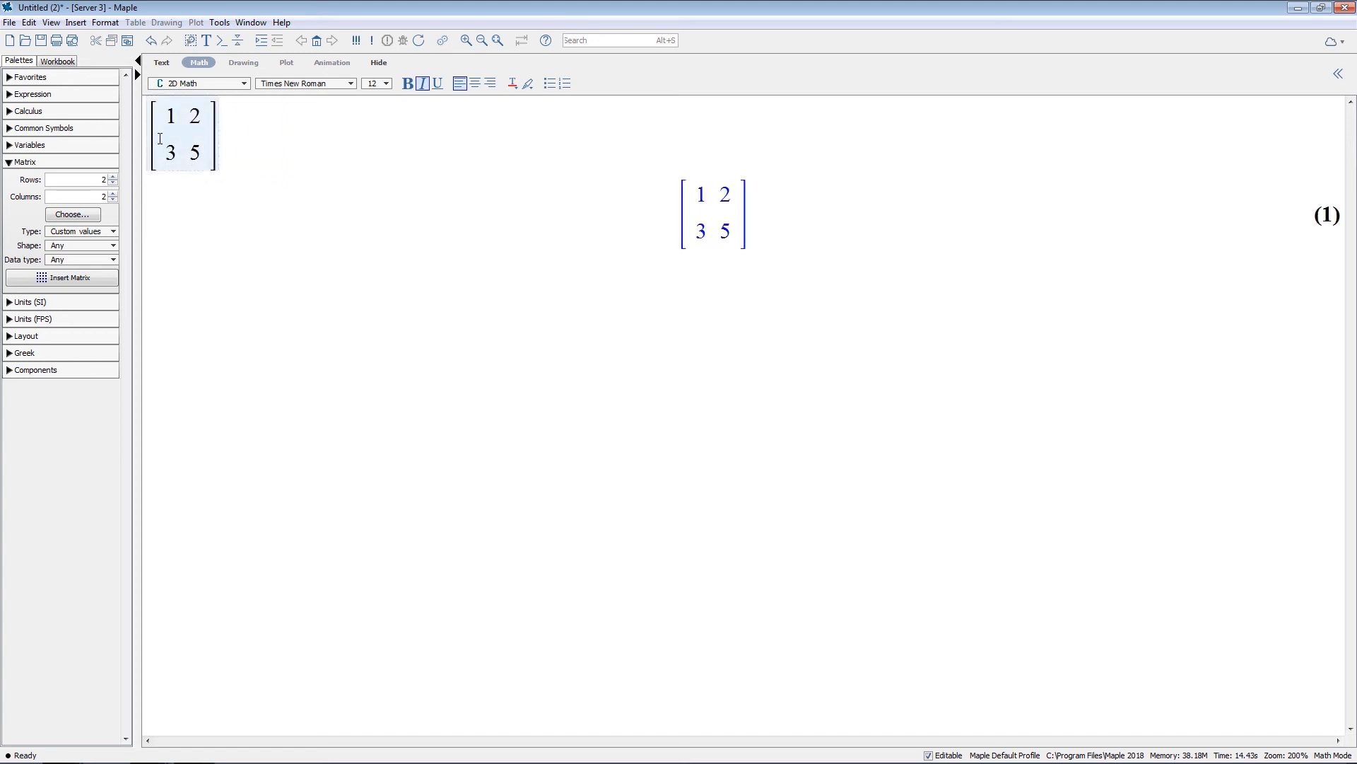
text(M:=)
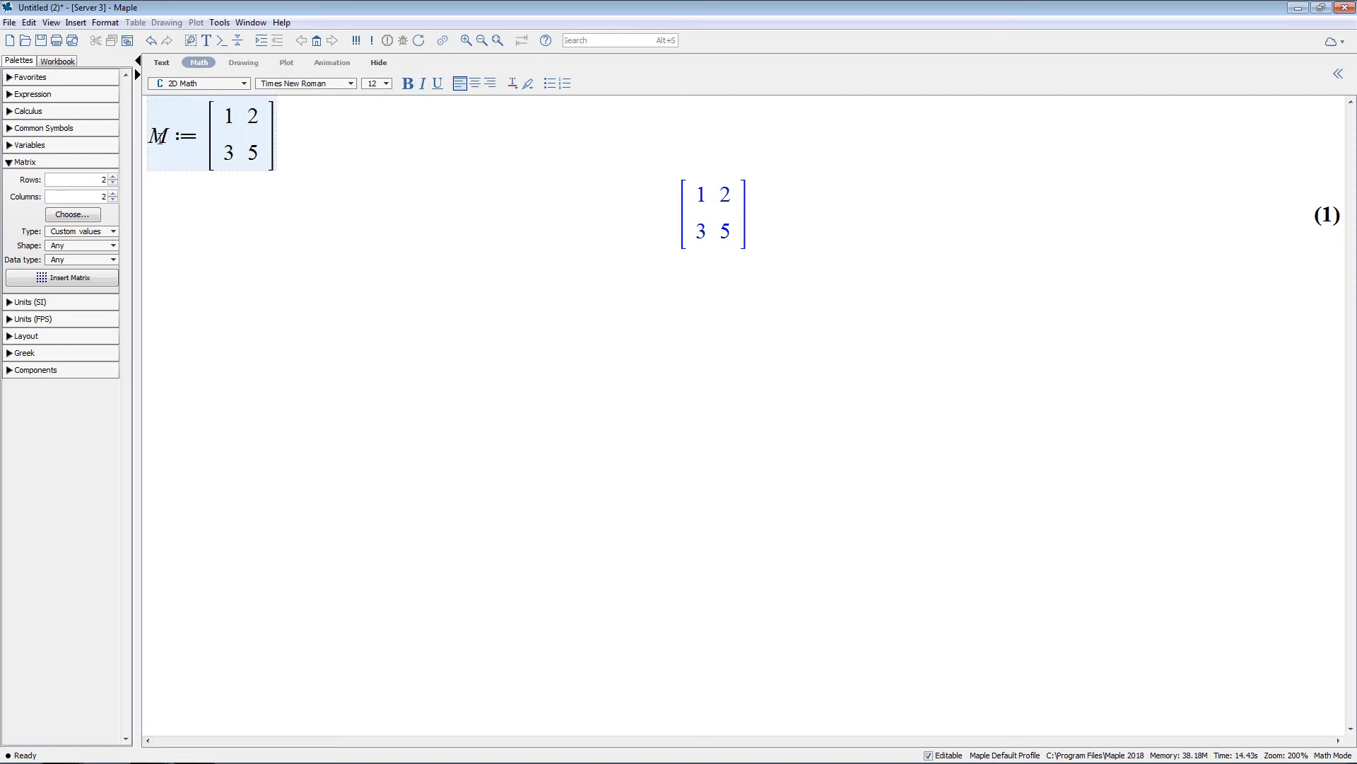
key(Return)
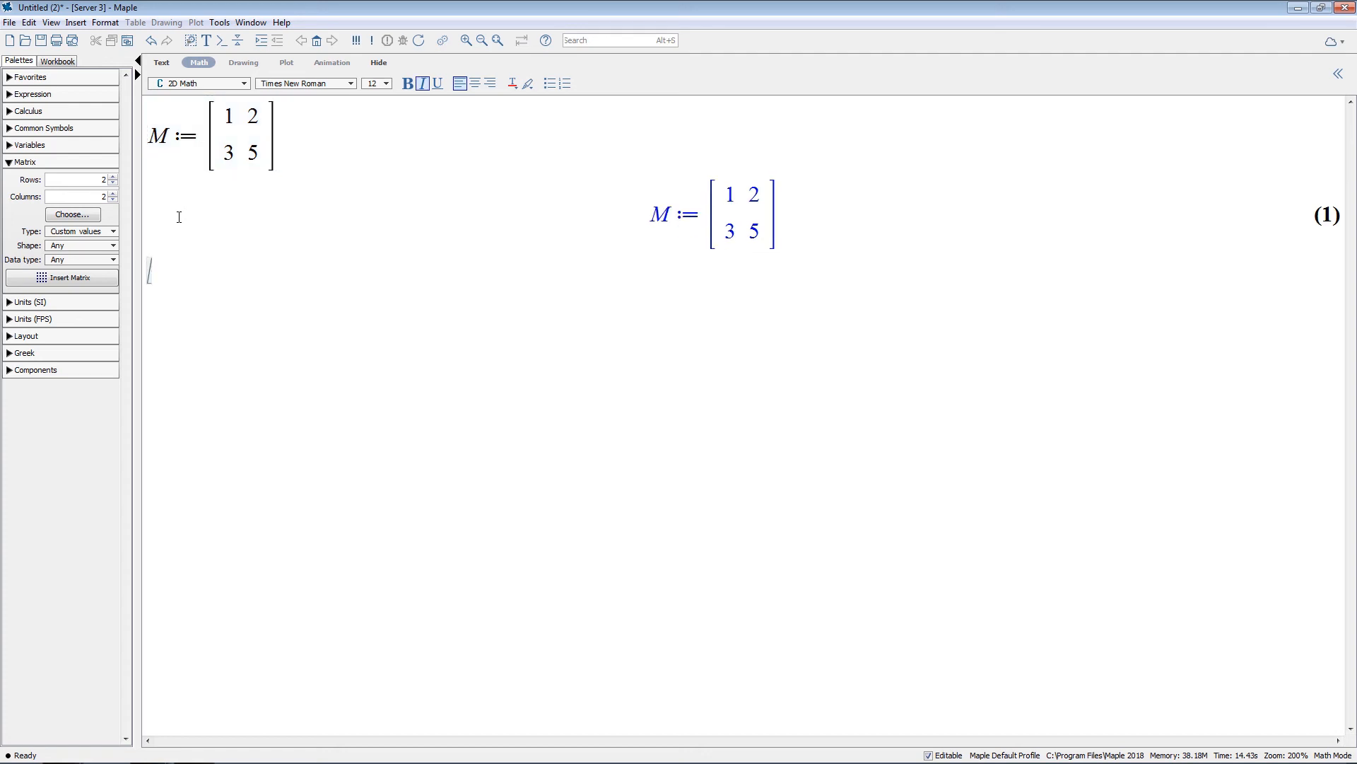
text(M)
key(Return)
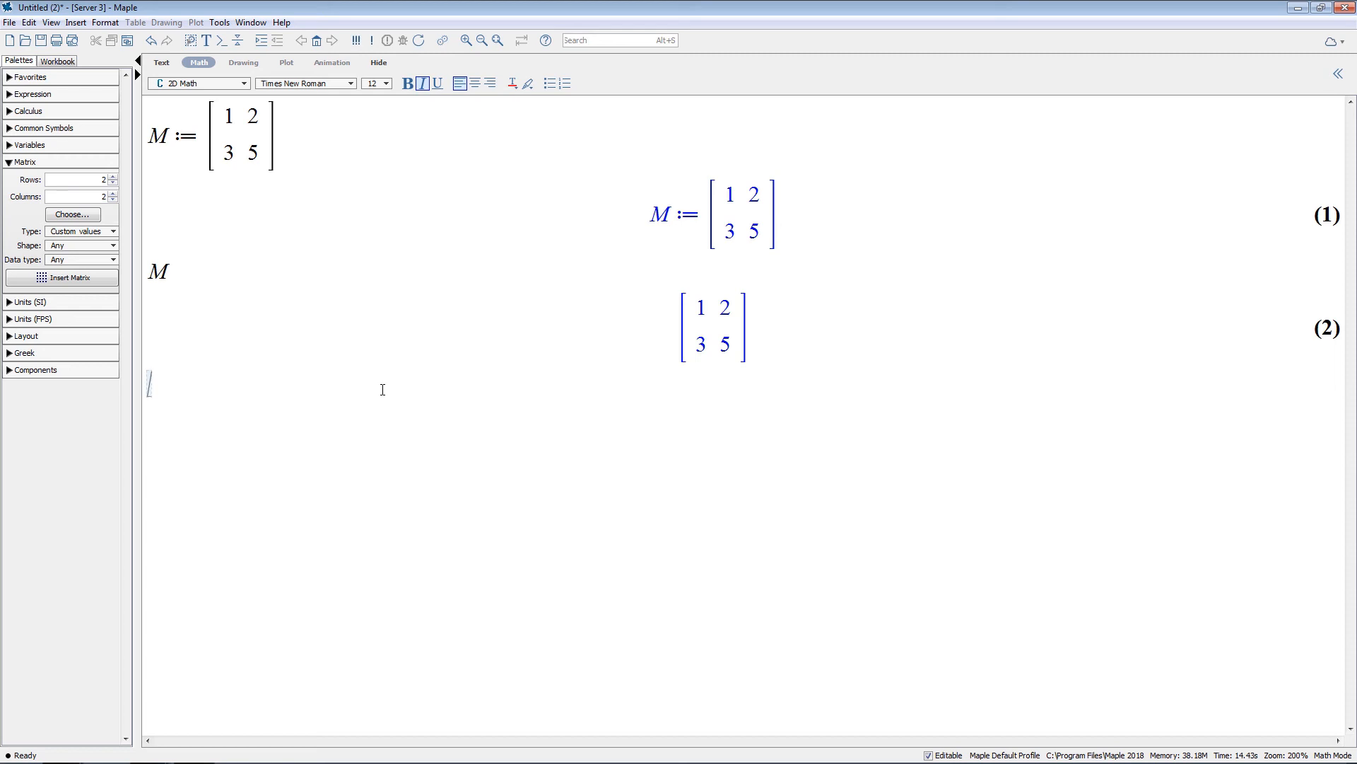
- Enter the package name LinearAlgebra on the new line and consult its help page down to the essential package commands
text(Linea)
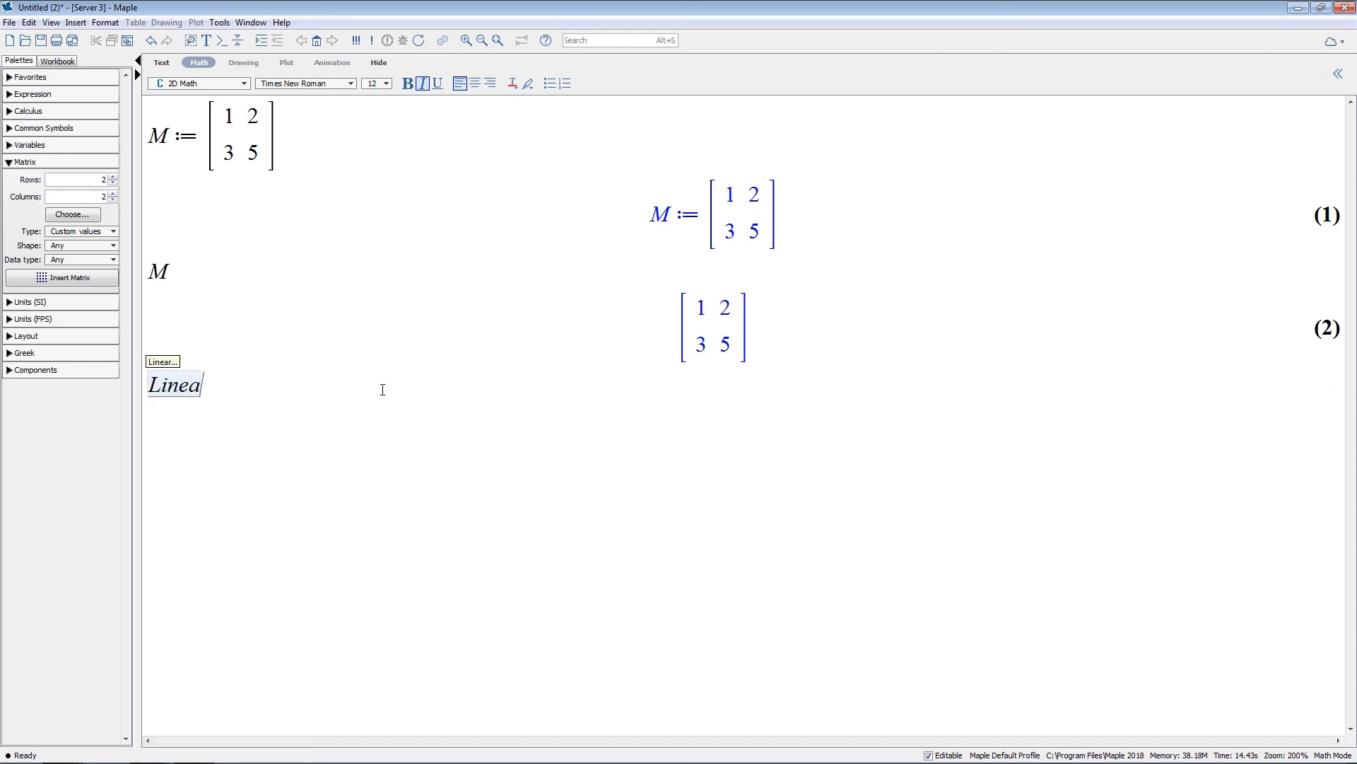
text(rA)
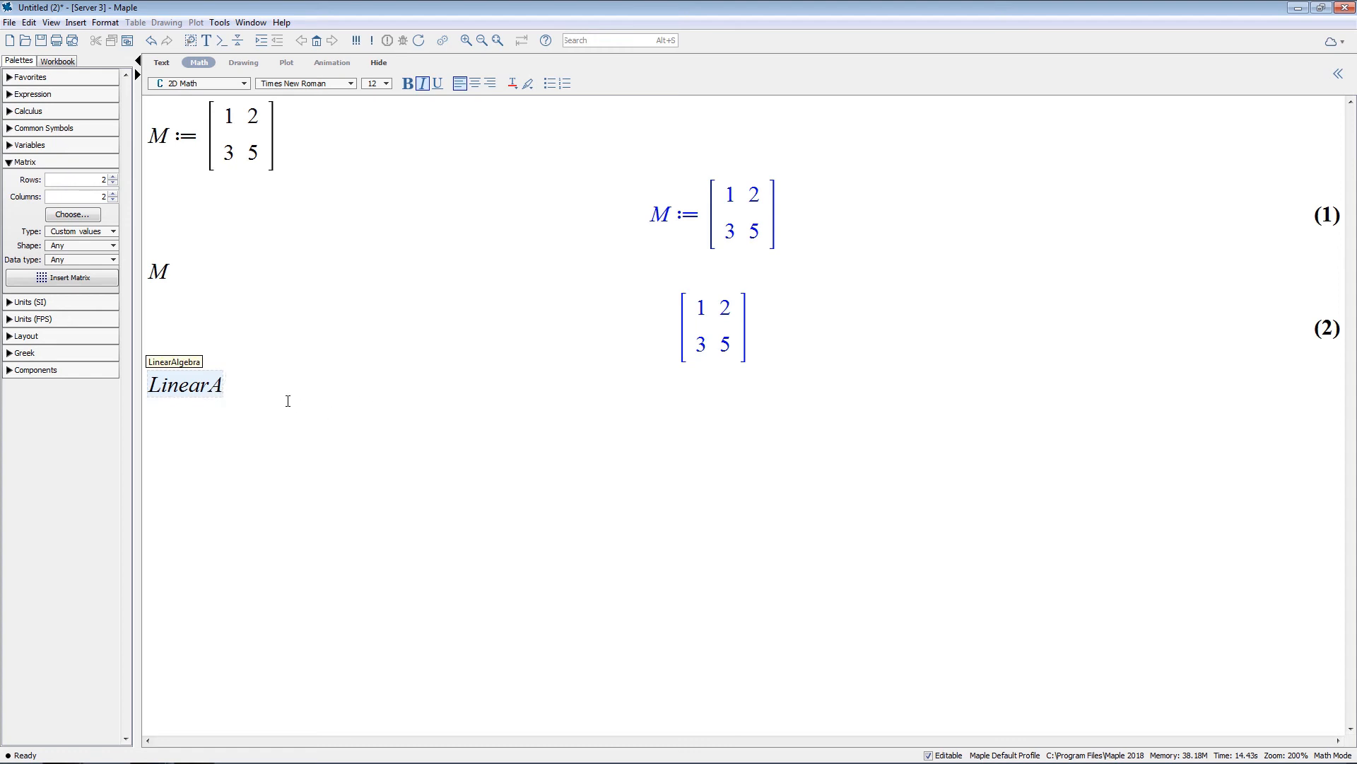
key(Return)
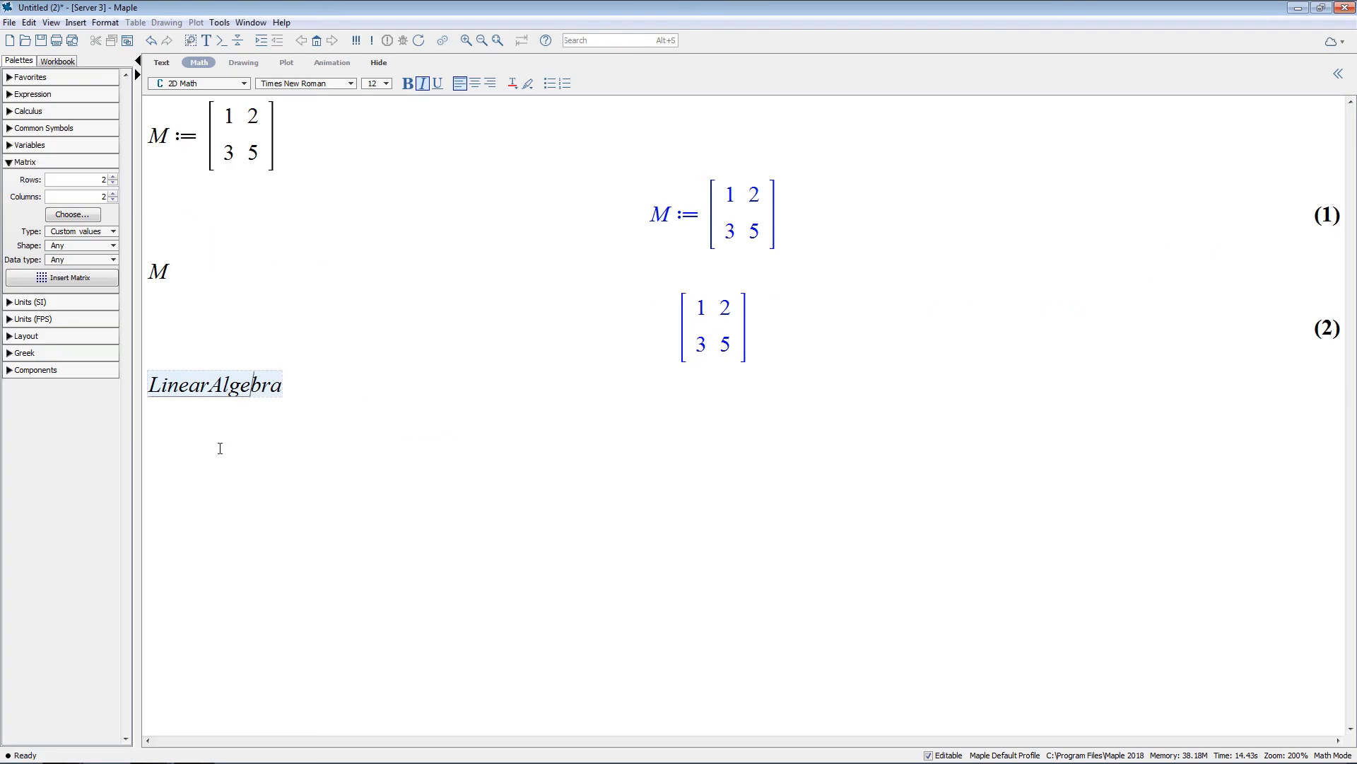
key(F2)
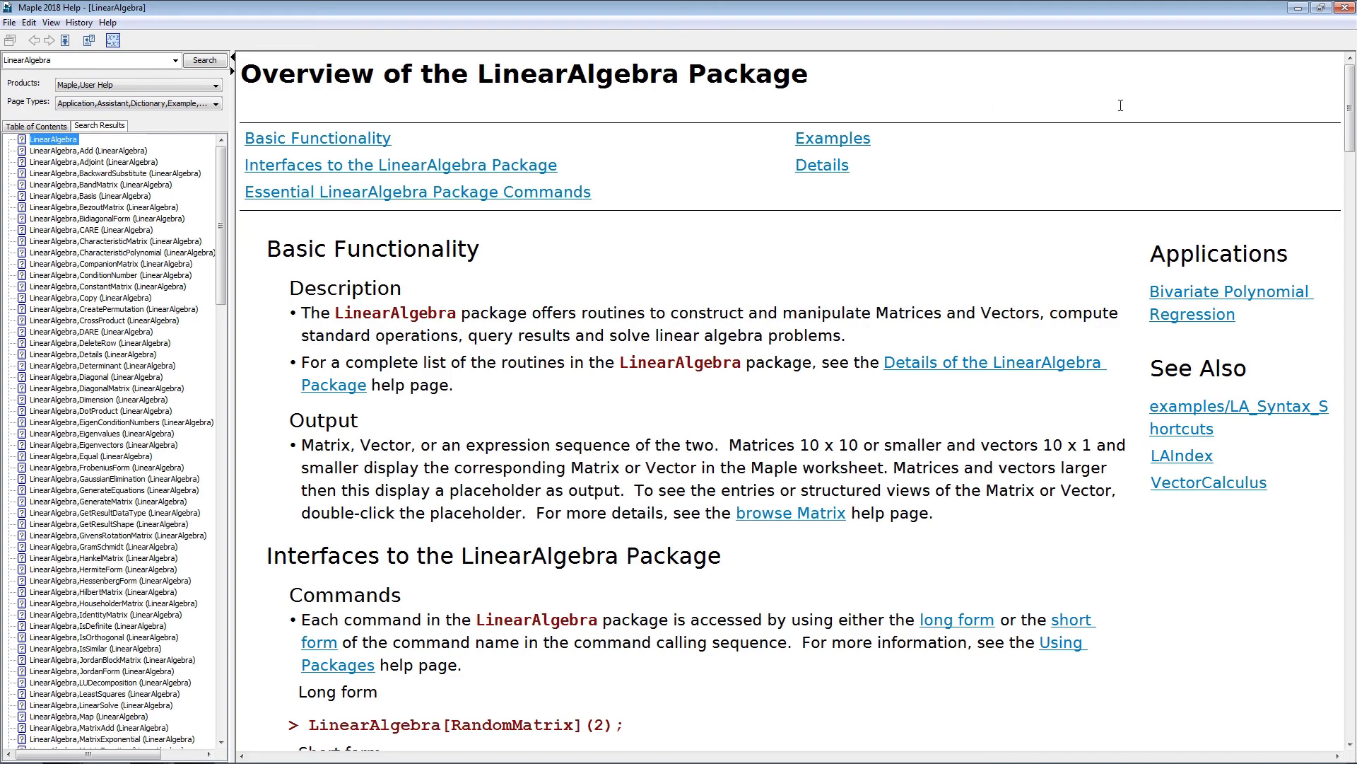
drag(1351, 111, 1351, 294)
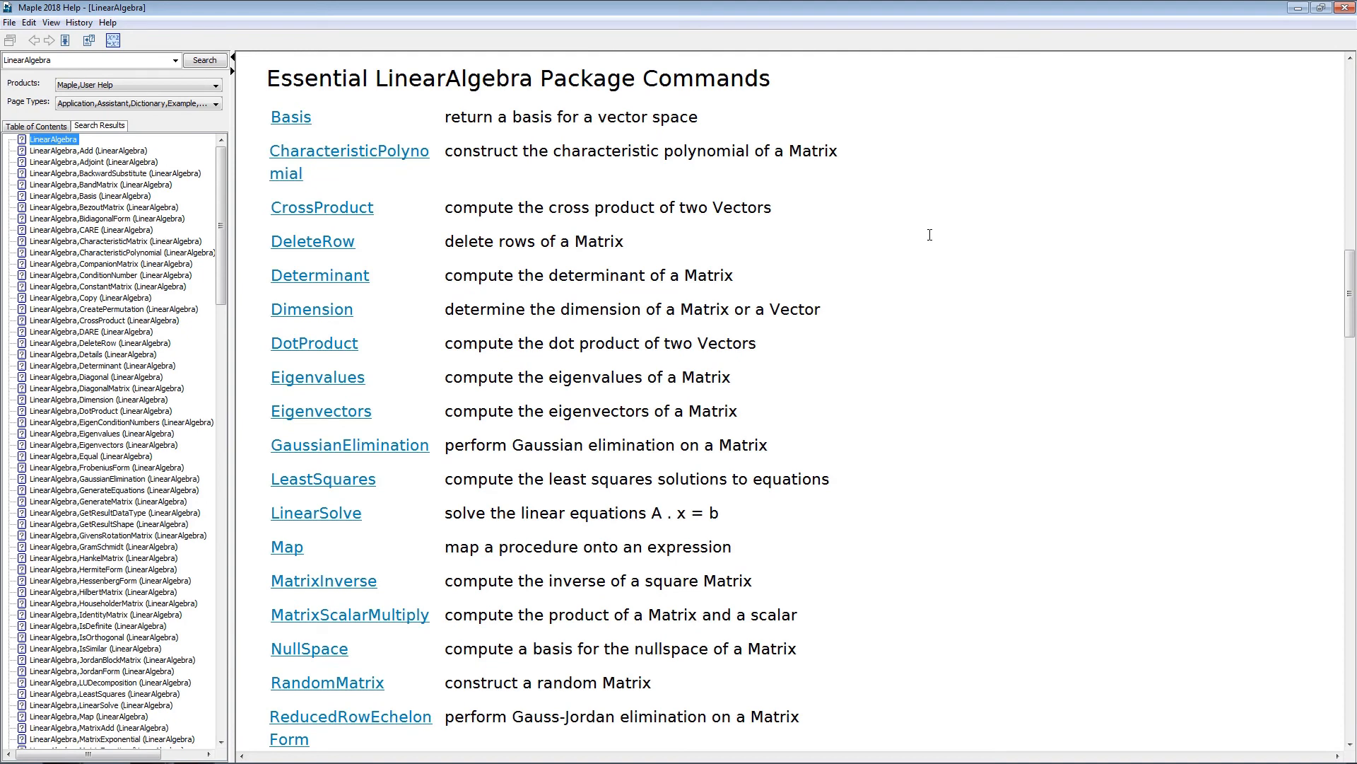
click(1298, 9)
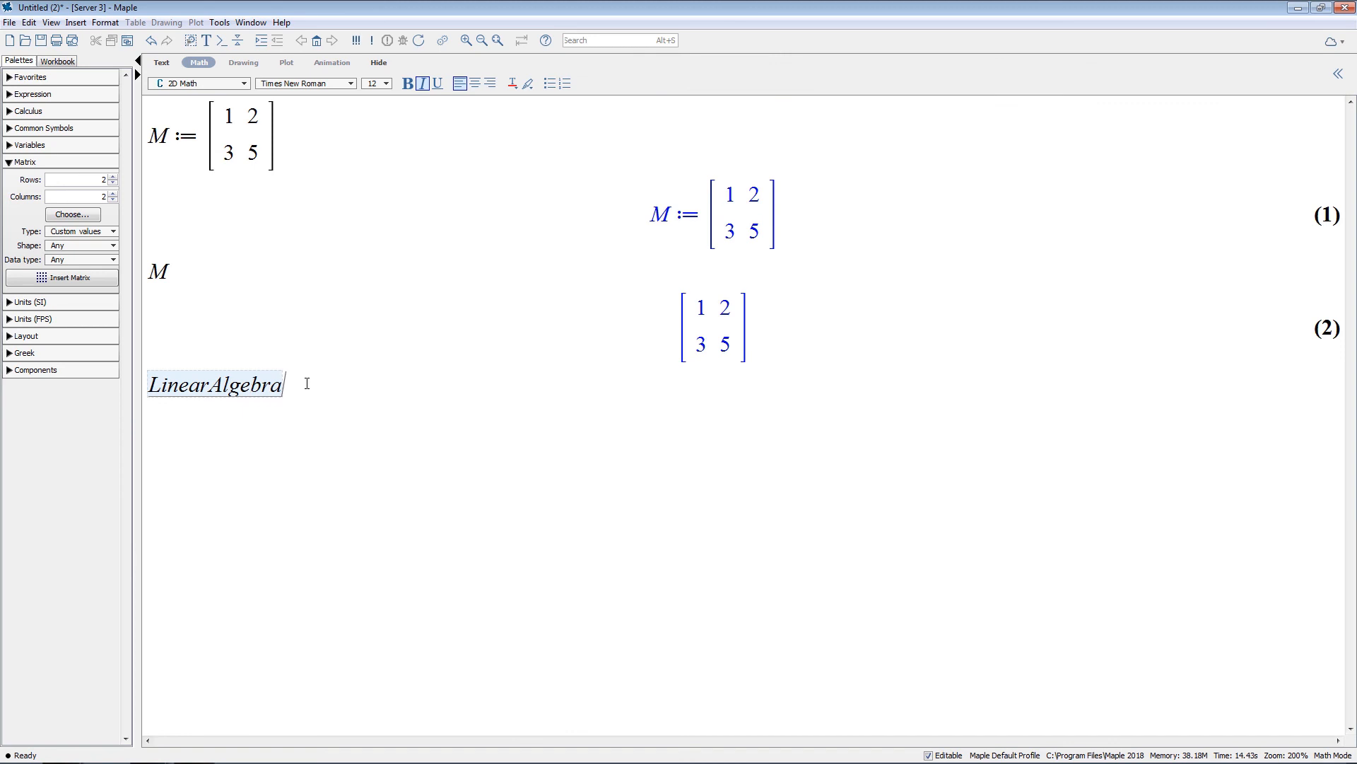
- Extend the package name to LinearAlgebra:-Determinant(M) and evaluate it to compute the determinant of M
text(:-Det)
key(Return)
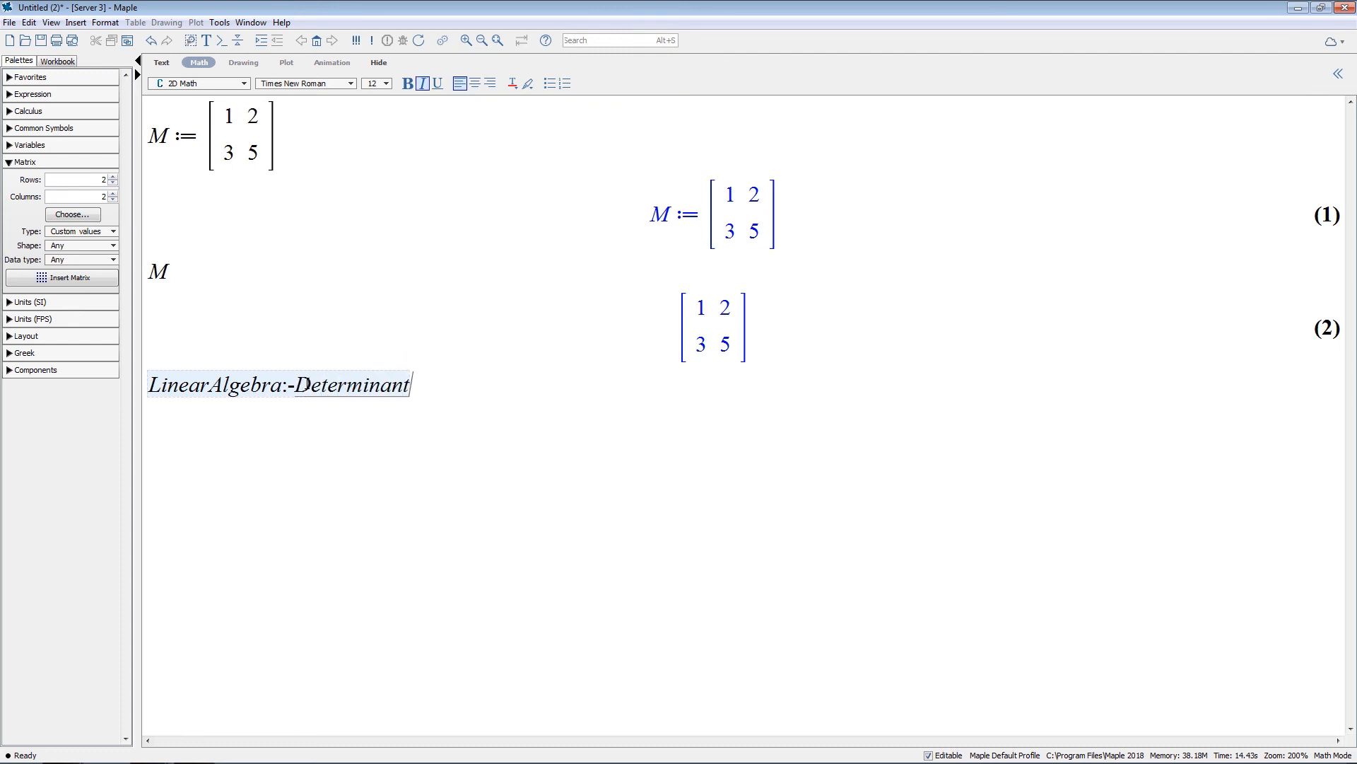
text((M))
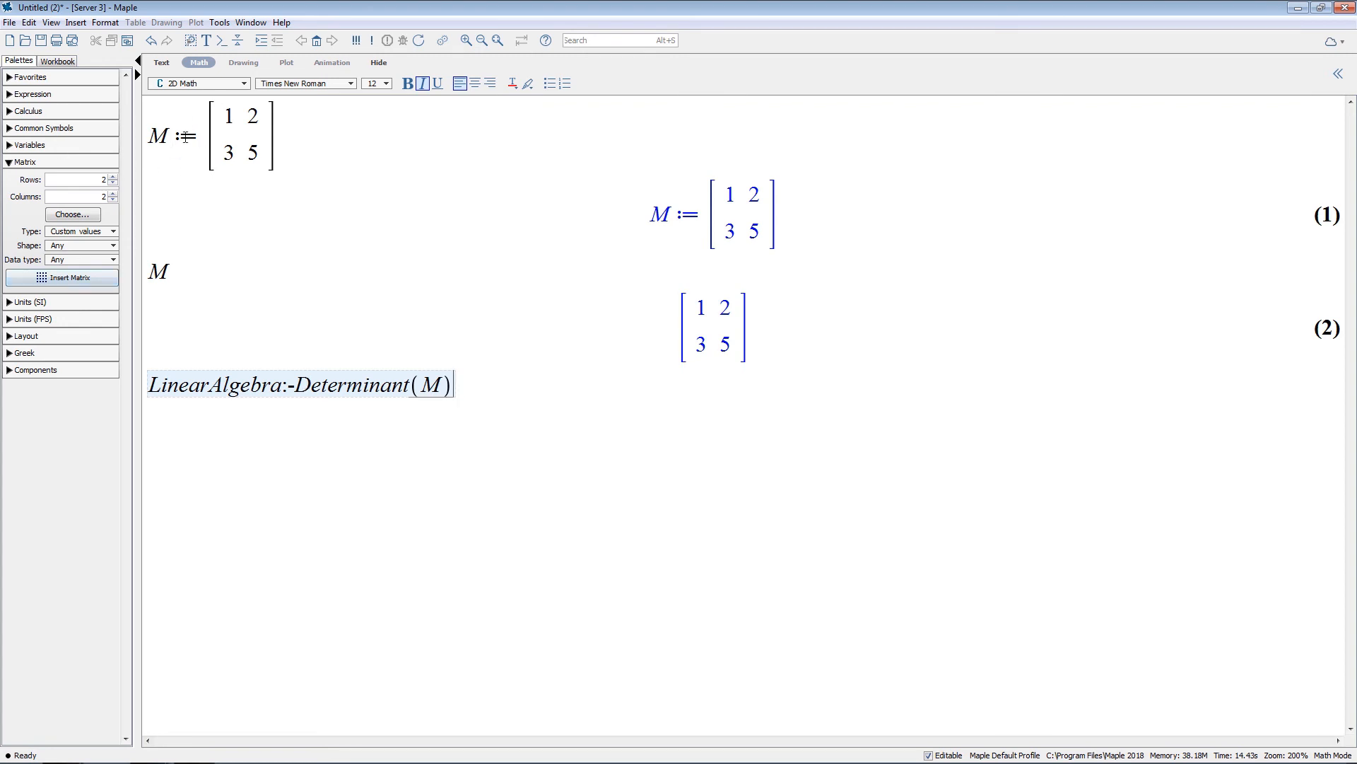
key(Return)
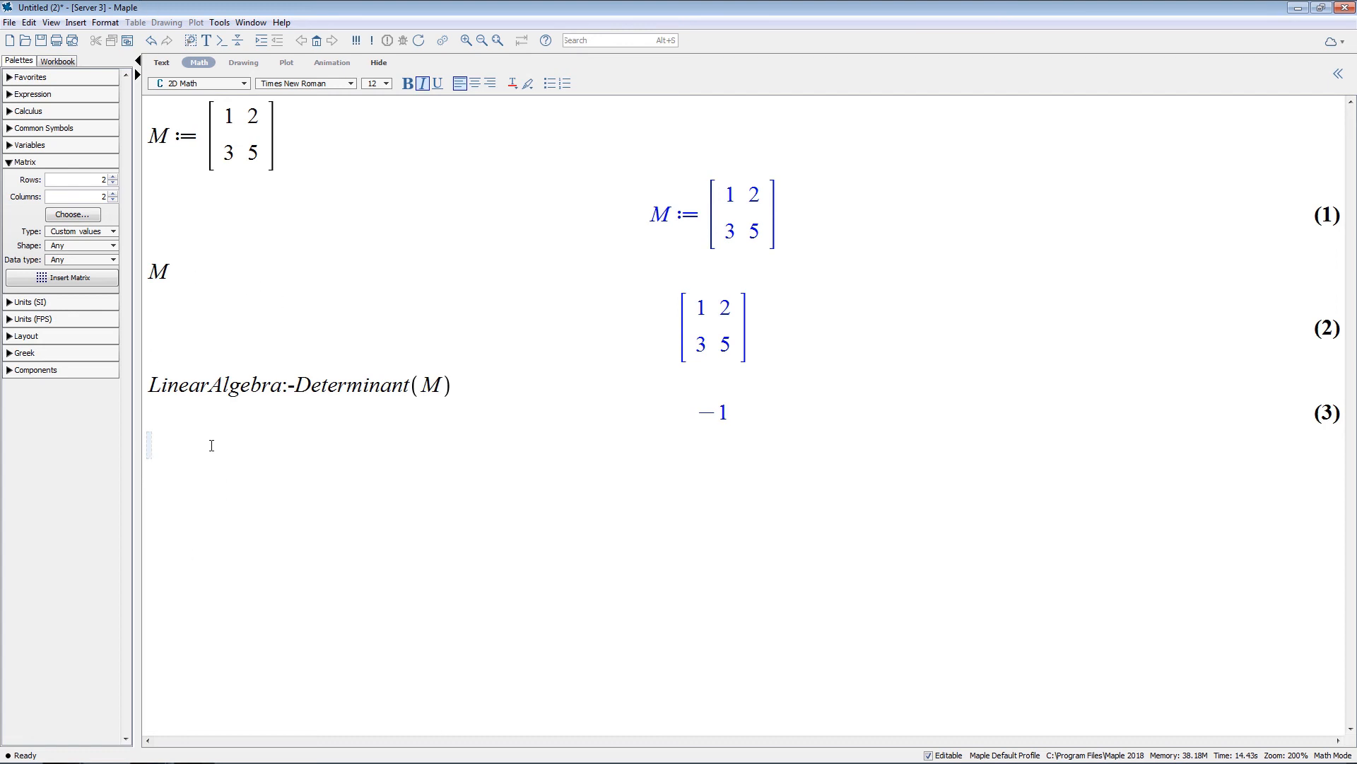
- Load the package by evaluating with(LinearAlgebra); and look over its list of commands
text(wit)
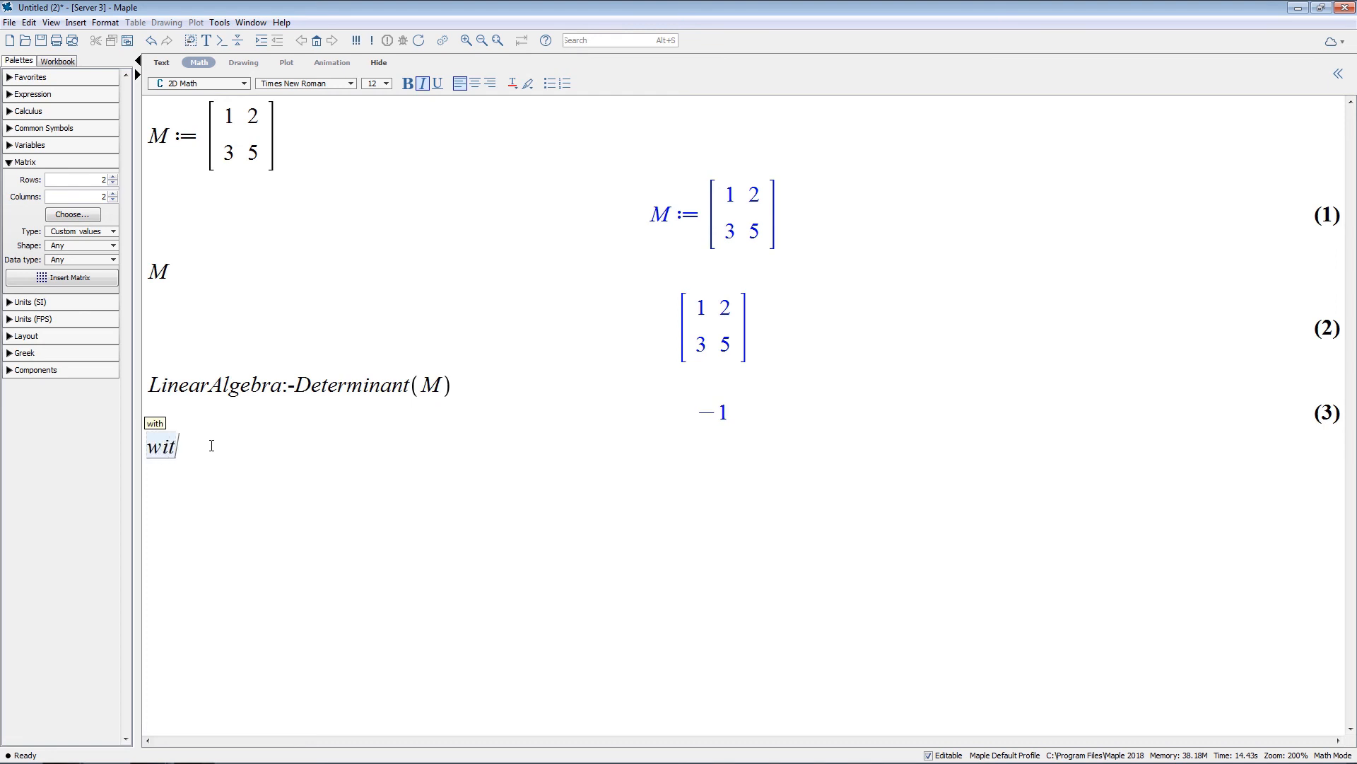
text(h(Linear)
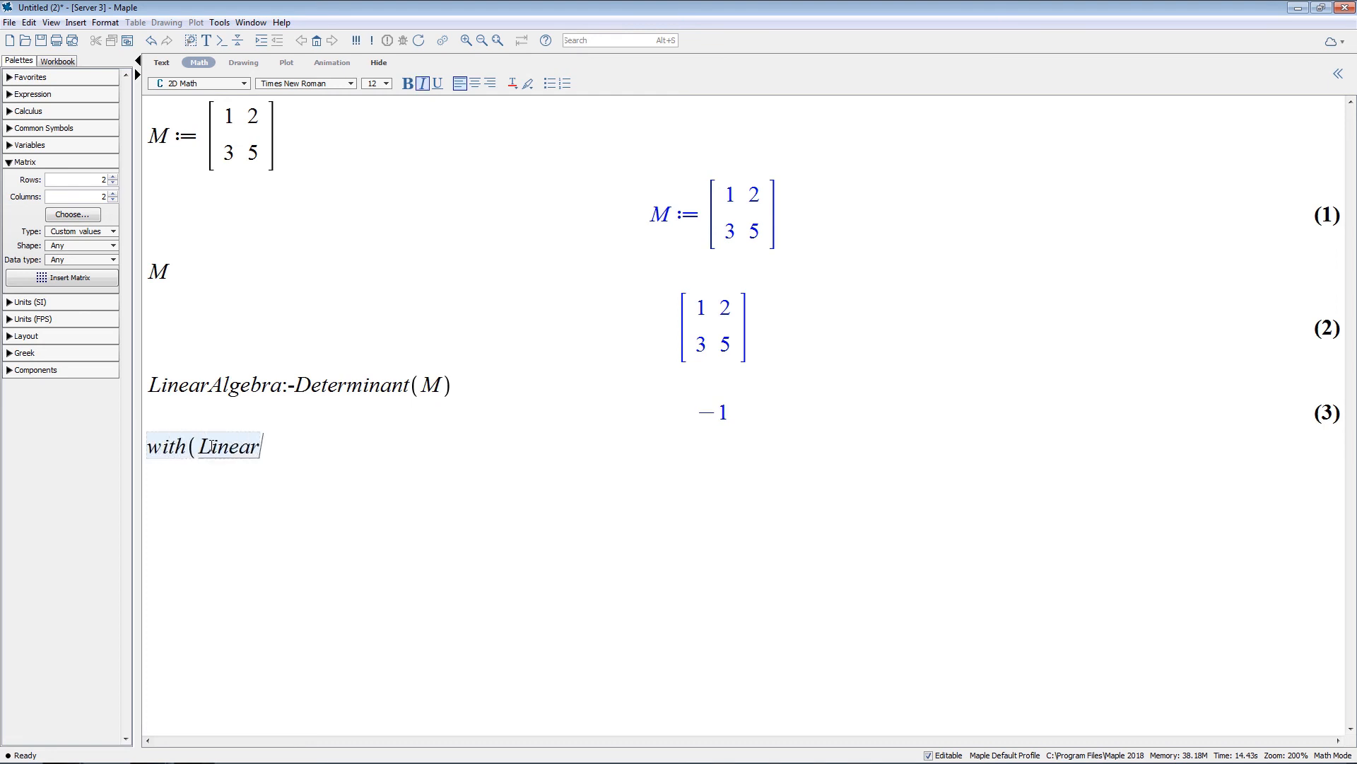
text(Algebra);)
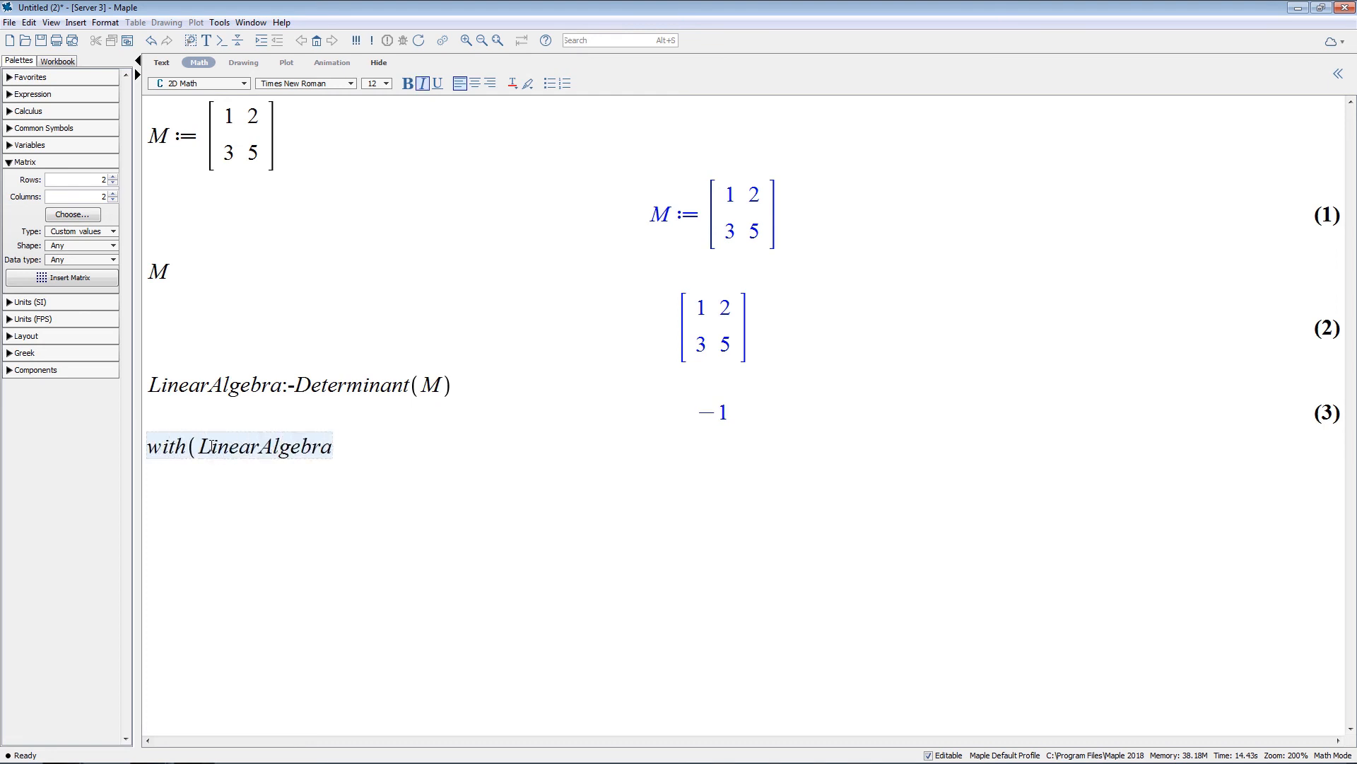
key(Return)
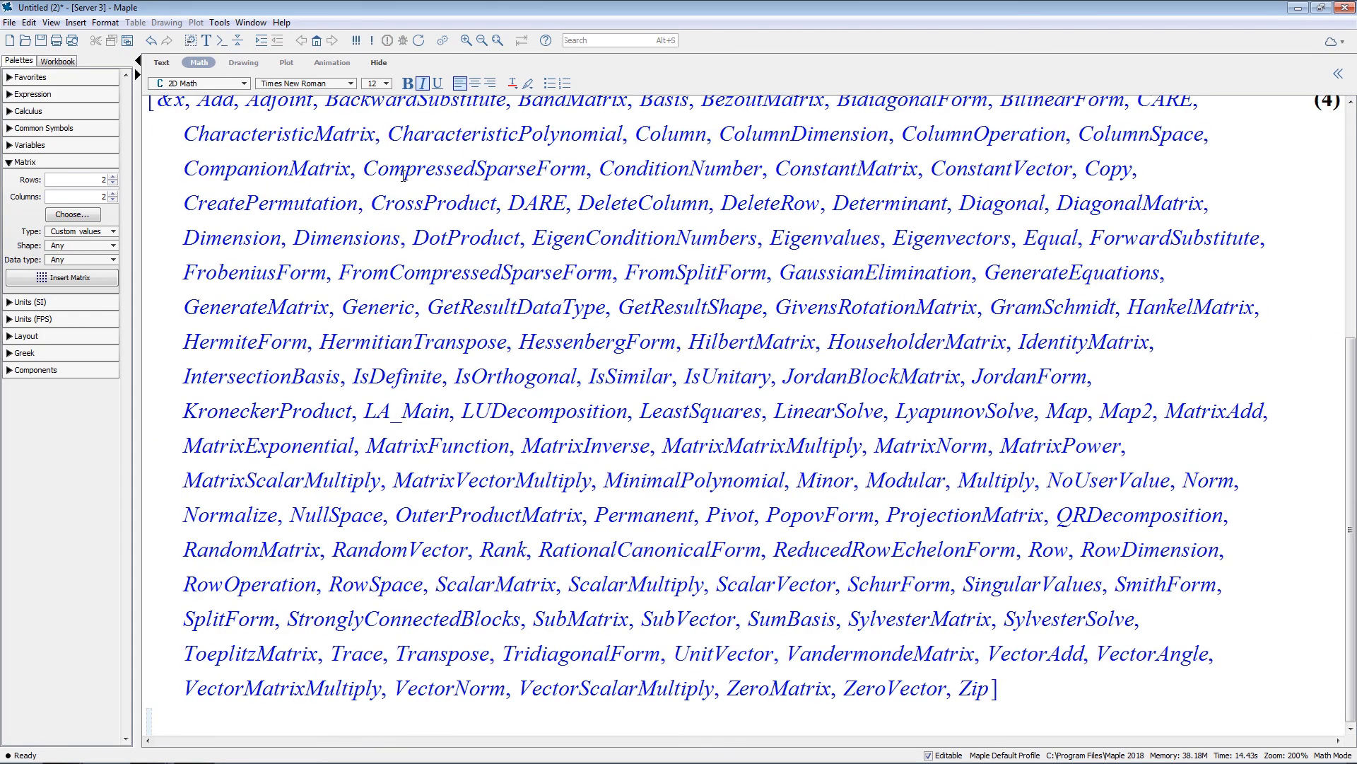
scroll(398, 164, up, 6)
scroll(474, 228, down, 3)
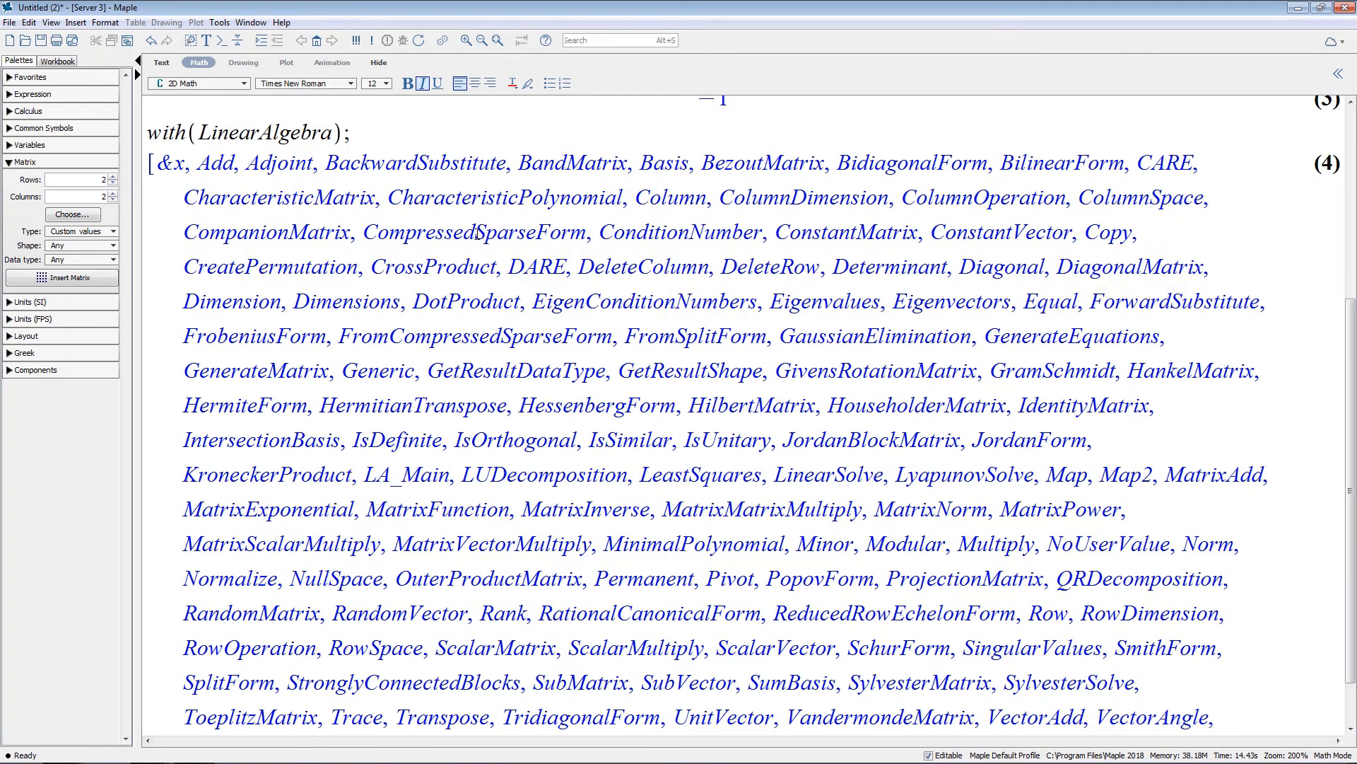
scroll(478, 233, down, 3)
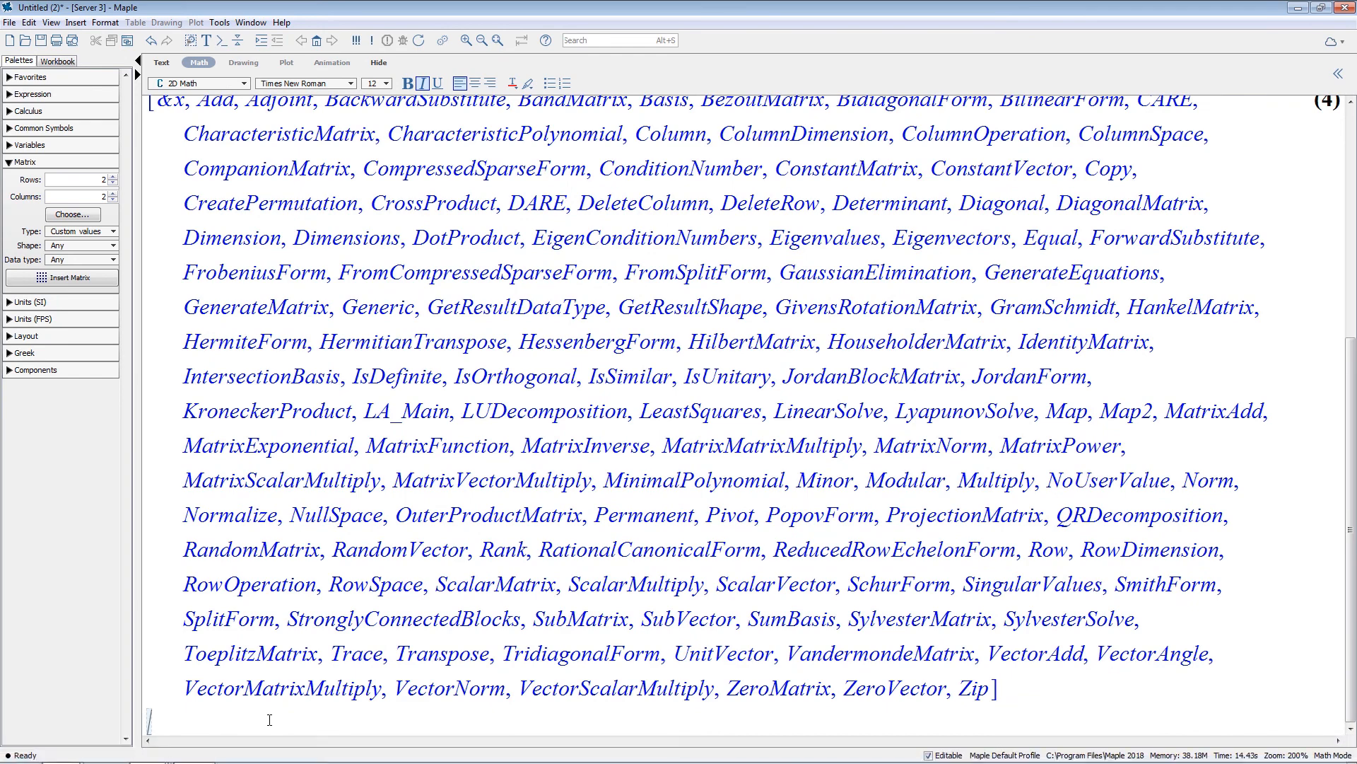
- Evaluate the short-form commands Determinant(M); and GaussianElimination(M) on consecutive lines below the command list
text(Determinant(M);)
key(Return)
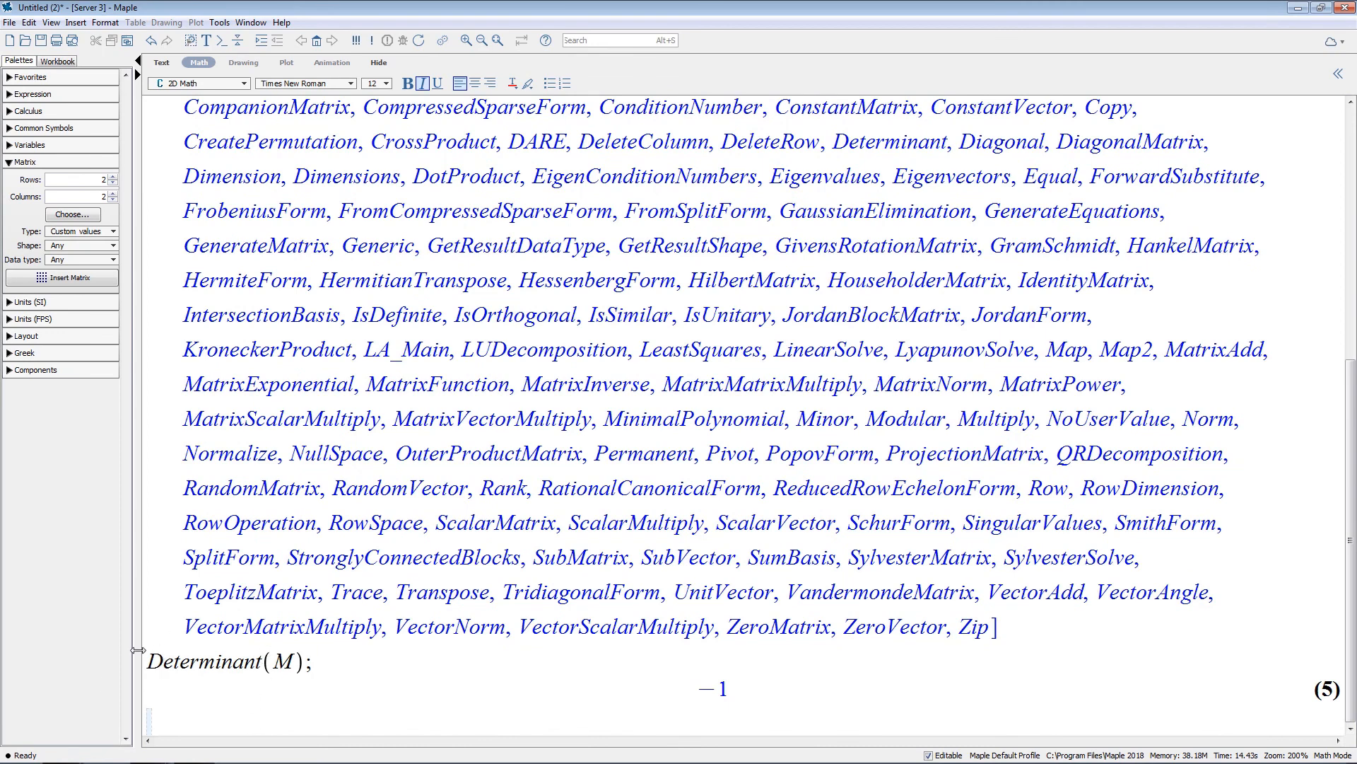
text(Gaussi)
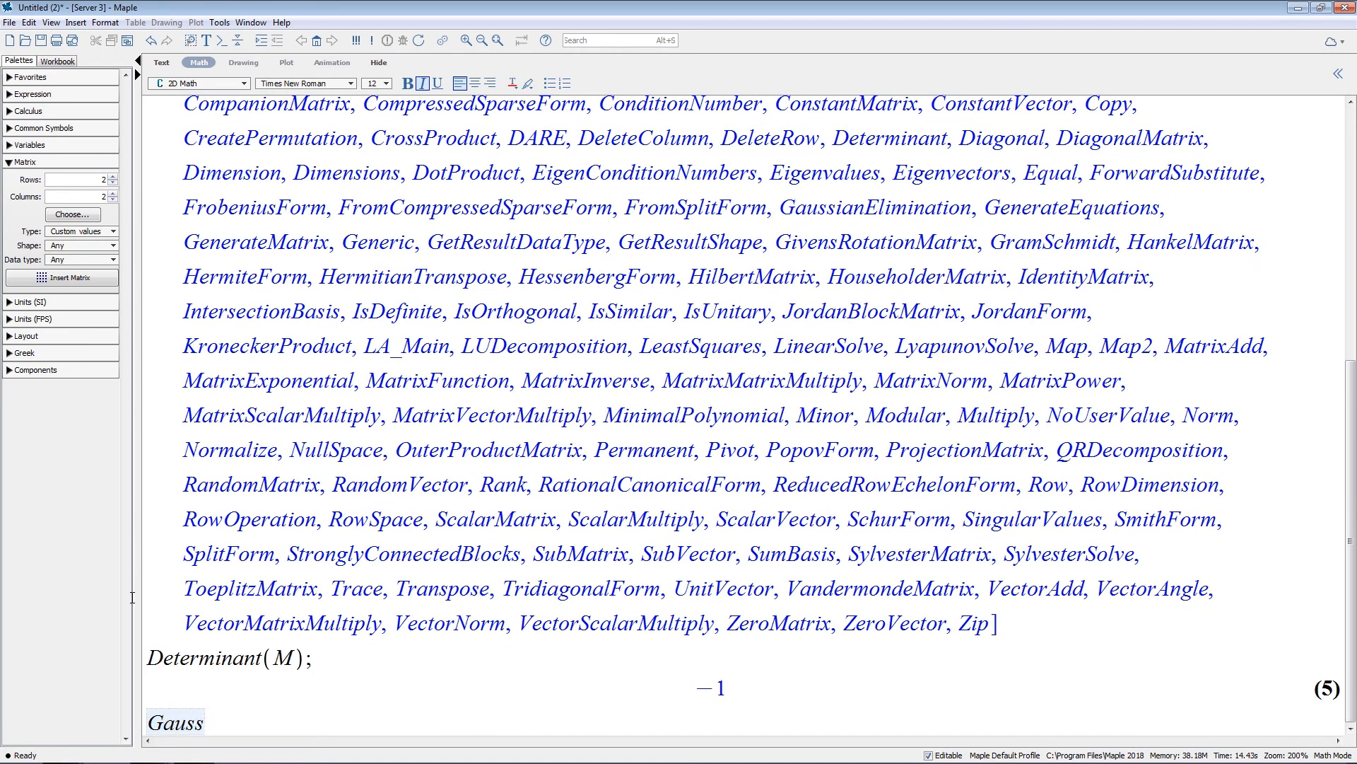
key(Return)
text((M))
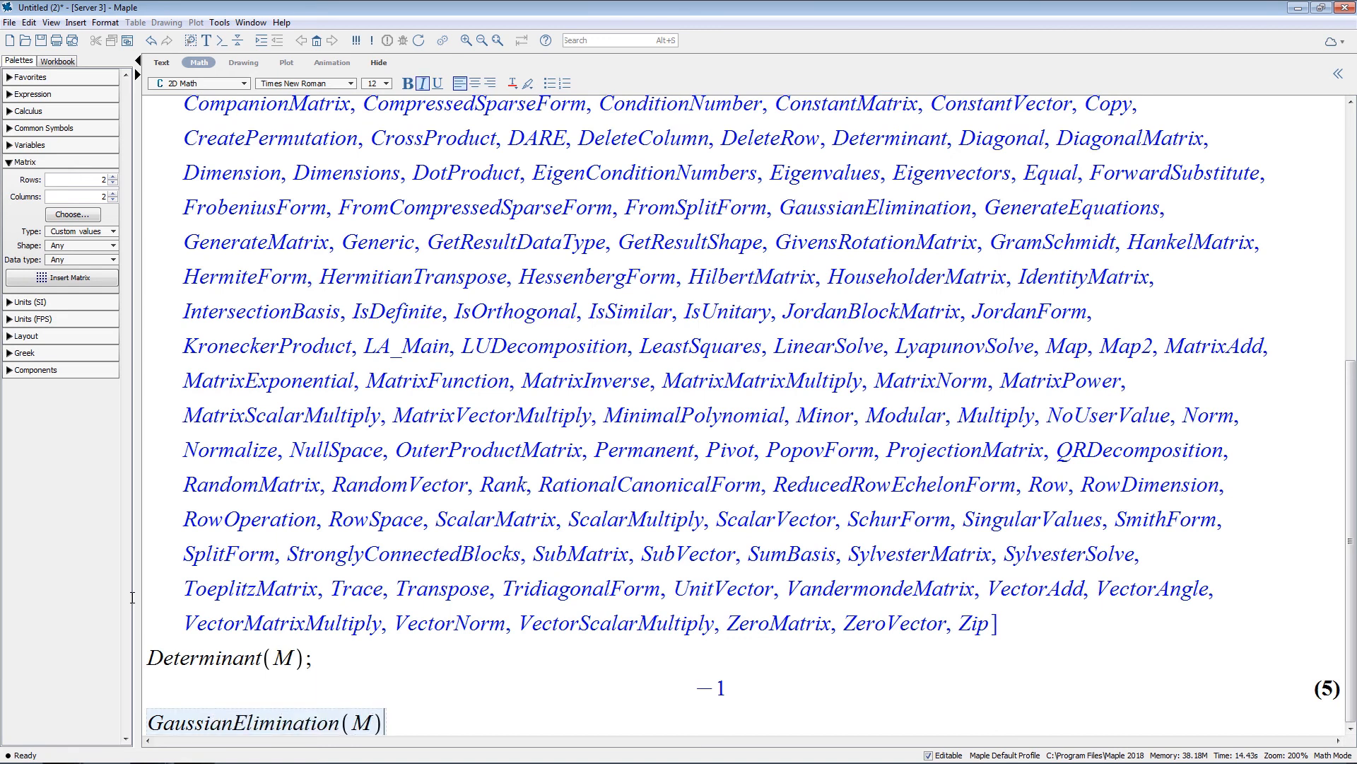
key(Return)
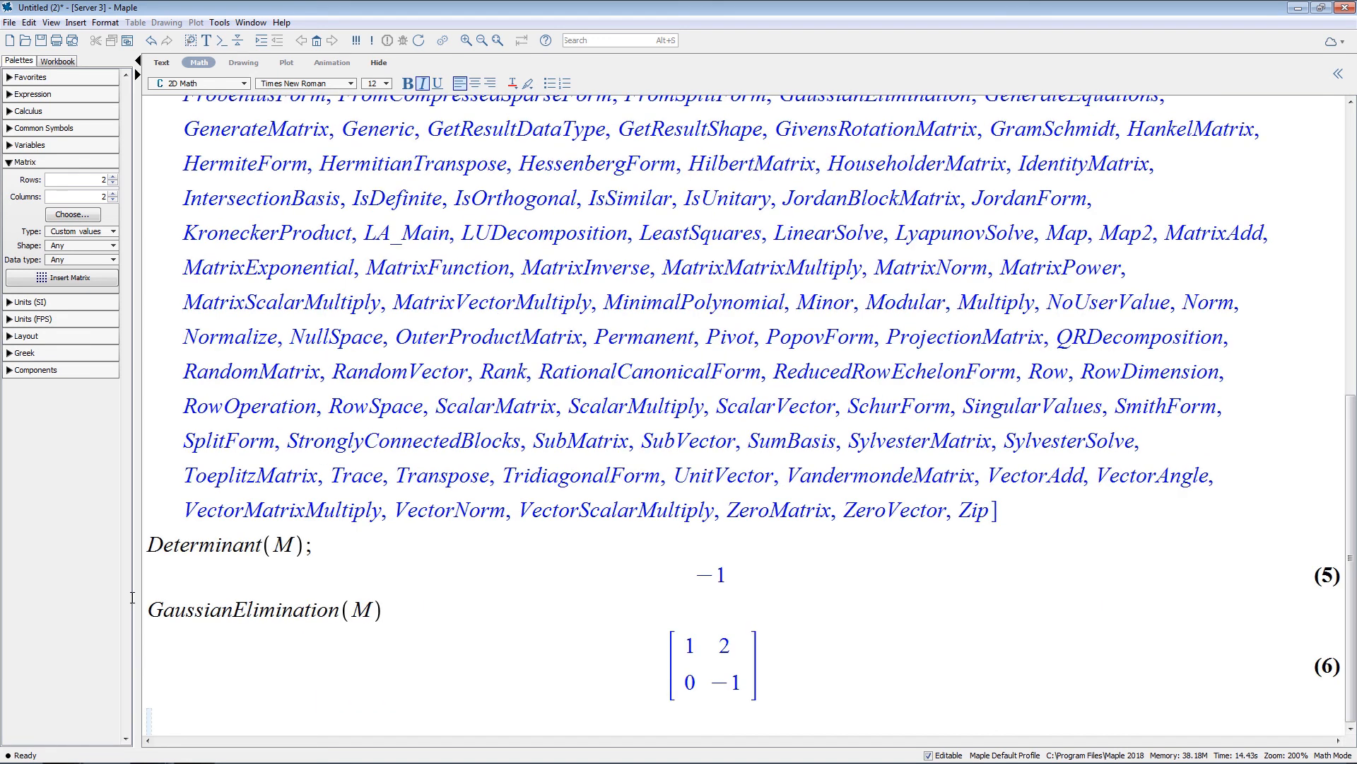
- Compute the transpose of the matrix by evaluating Transpose(M)
text(Tran)
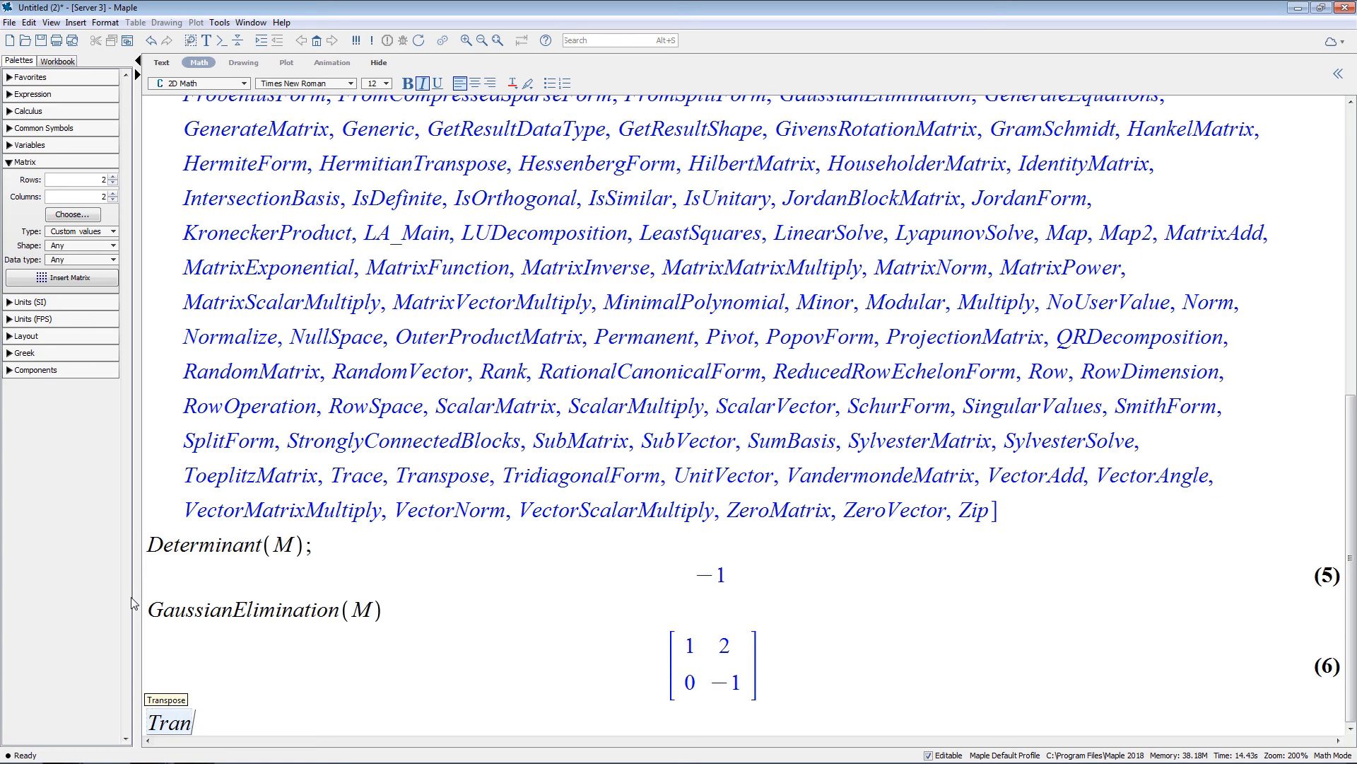
key(Return)
text((M))
key(Return)
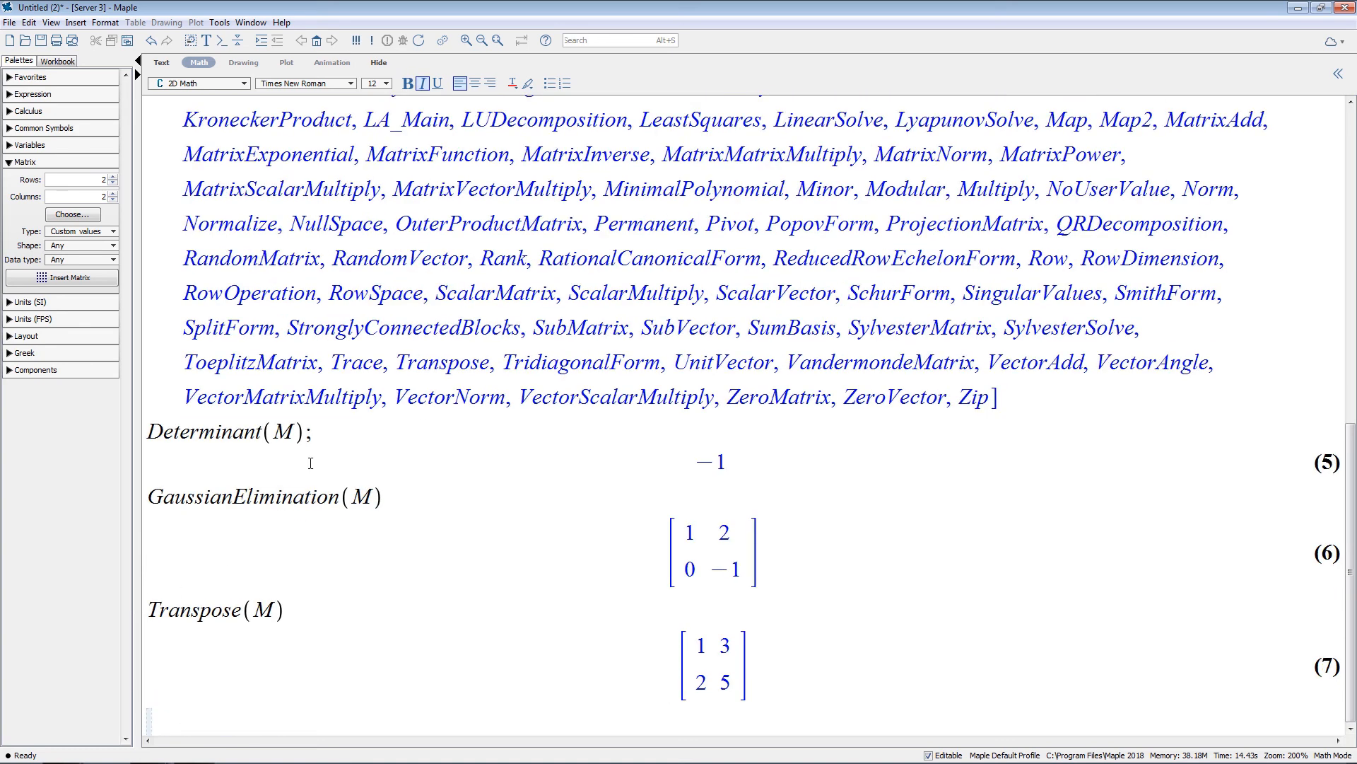
- Browse the packages available for loading, view the help index of all packages, and return to the document
click(219, 22)
click(219, 21)
click(219, 22)
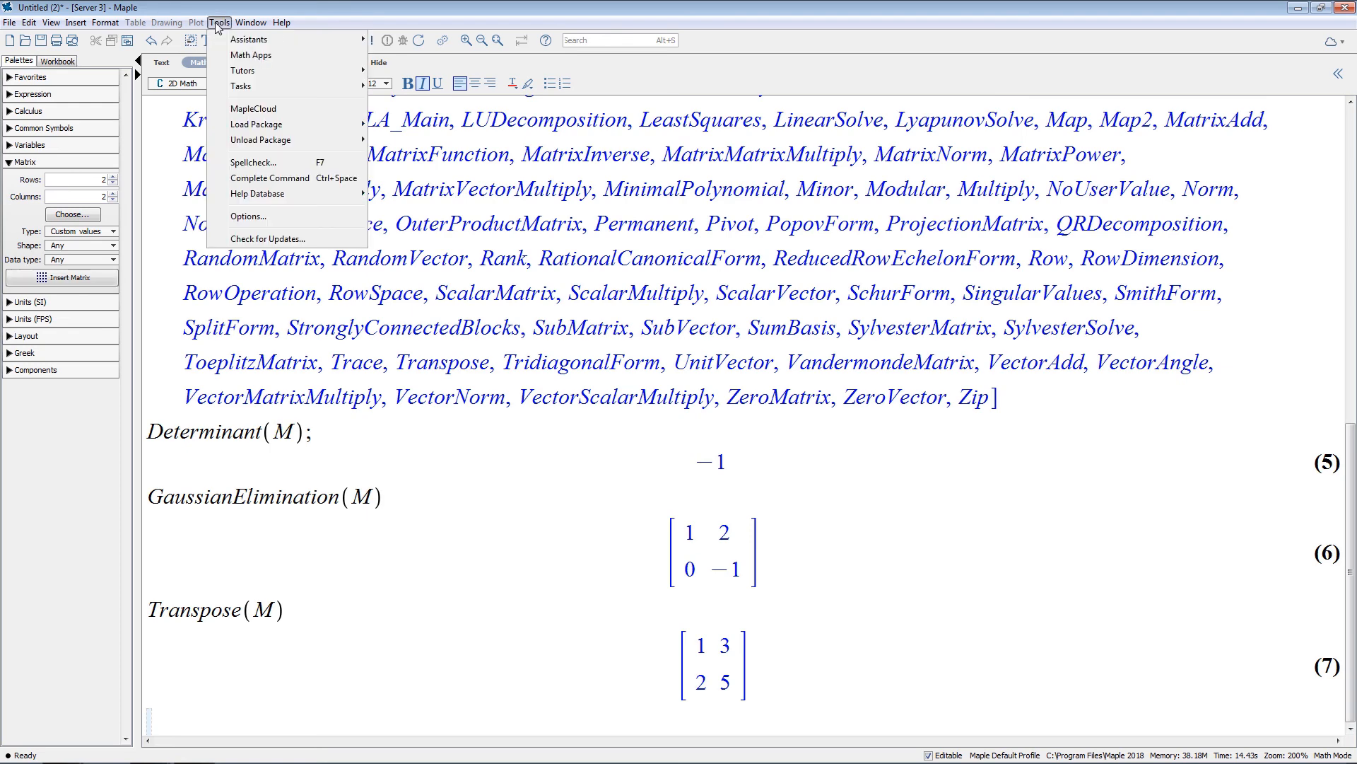
mouse_move(249, 127)
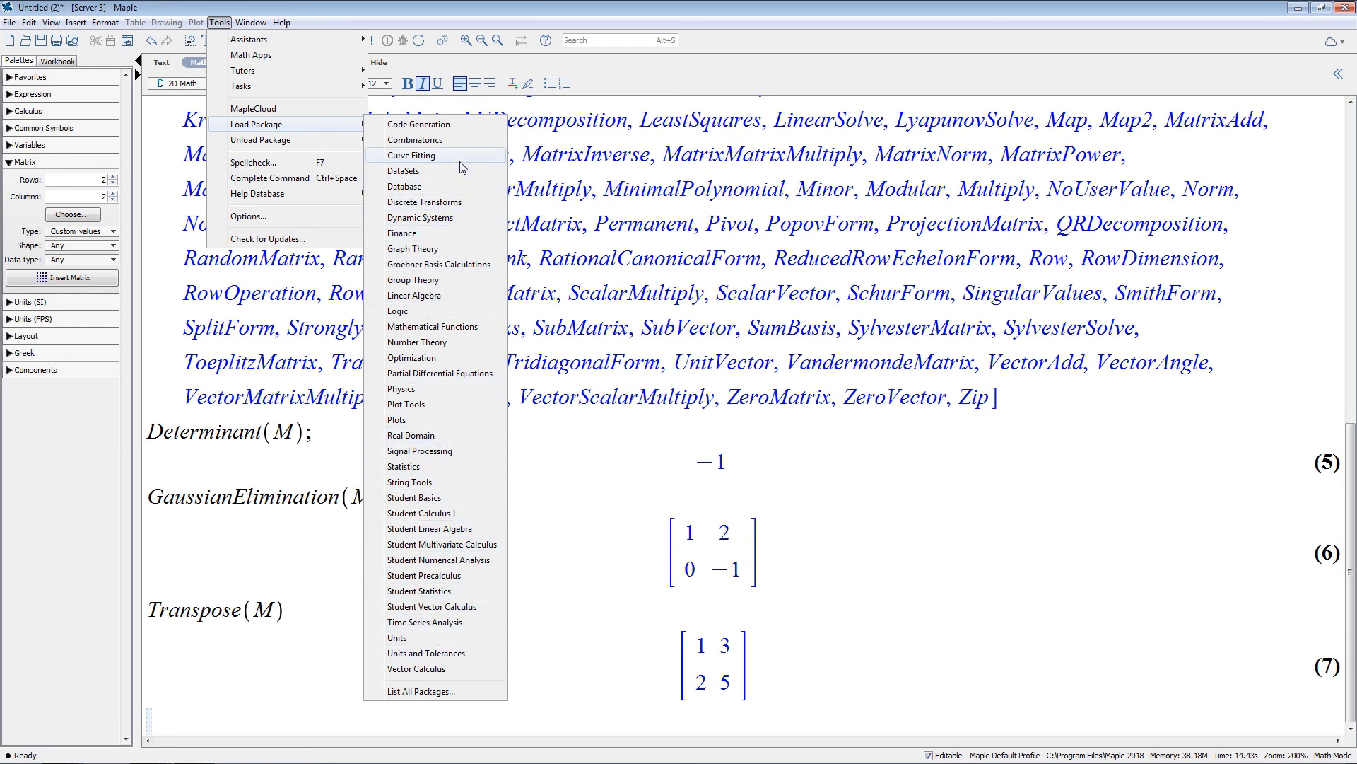
click(432, 691)
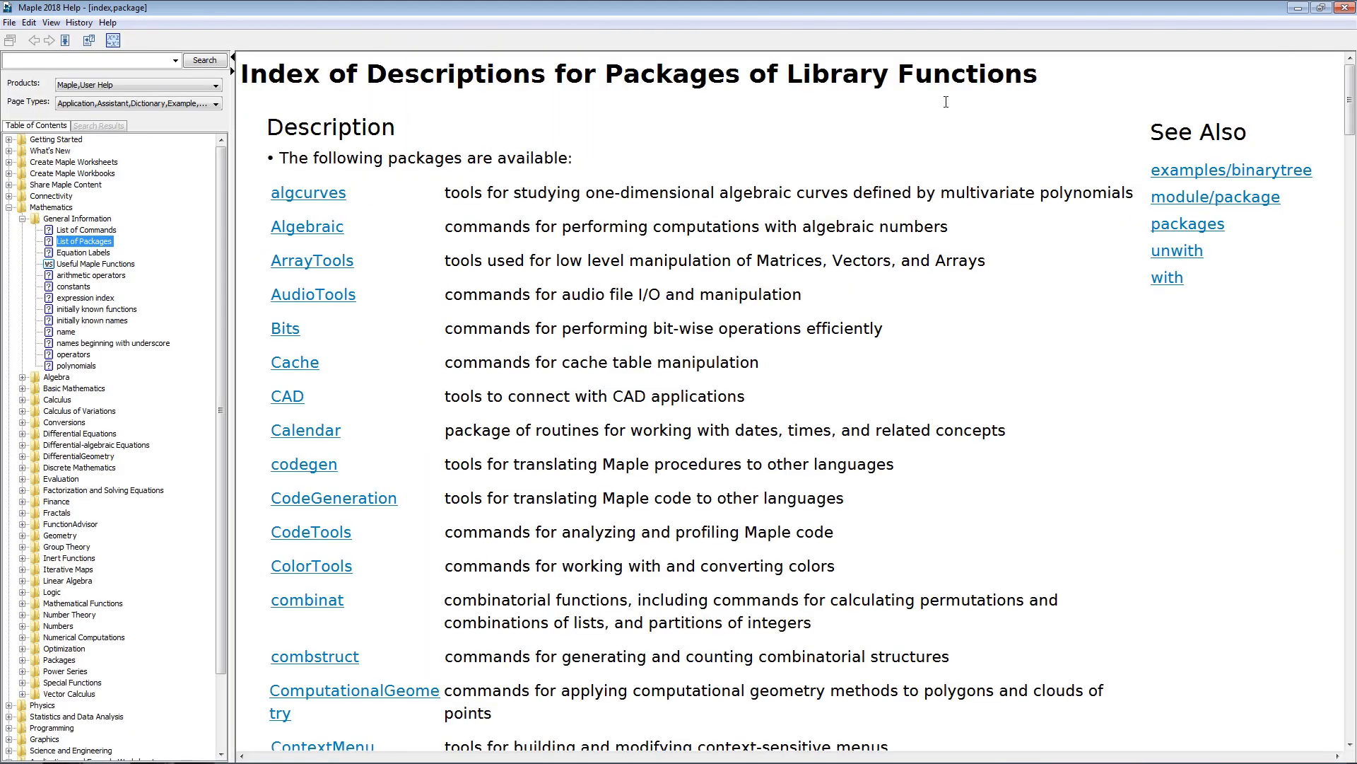
click(1298, 8)
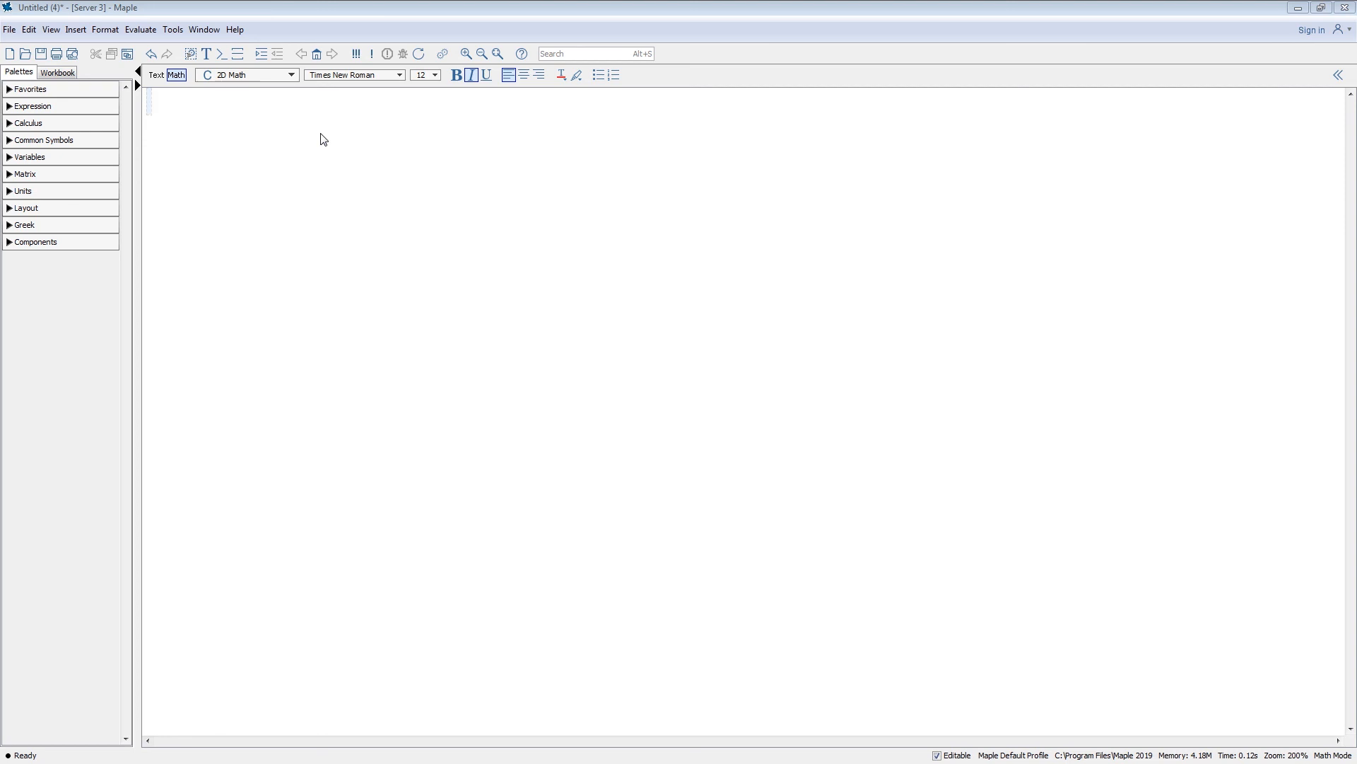
- Open the Maple help system, search it for isprime, and view that command's help page
click(237, 31)
click(256, 58)
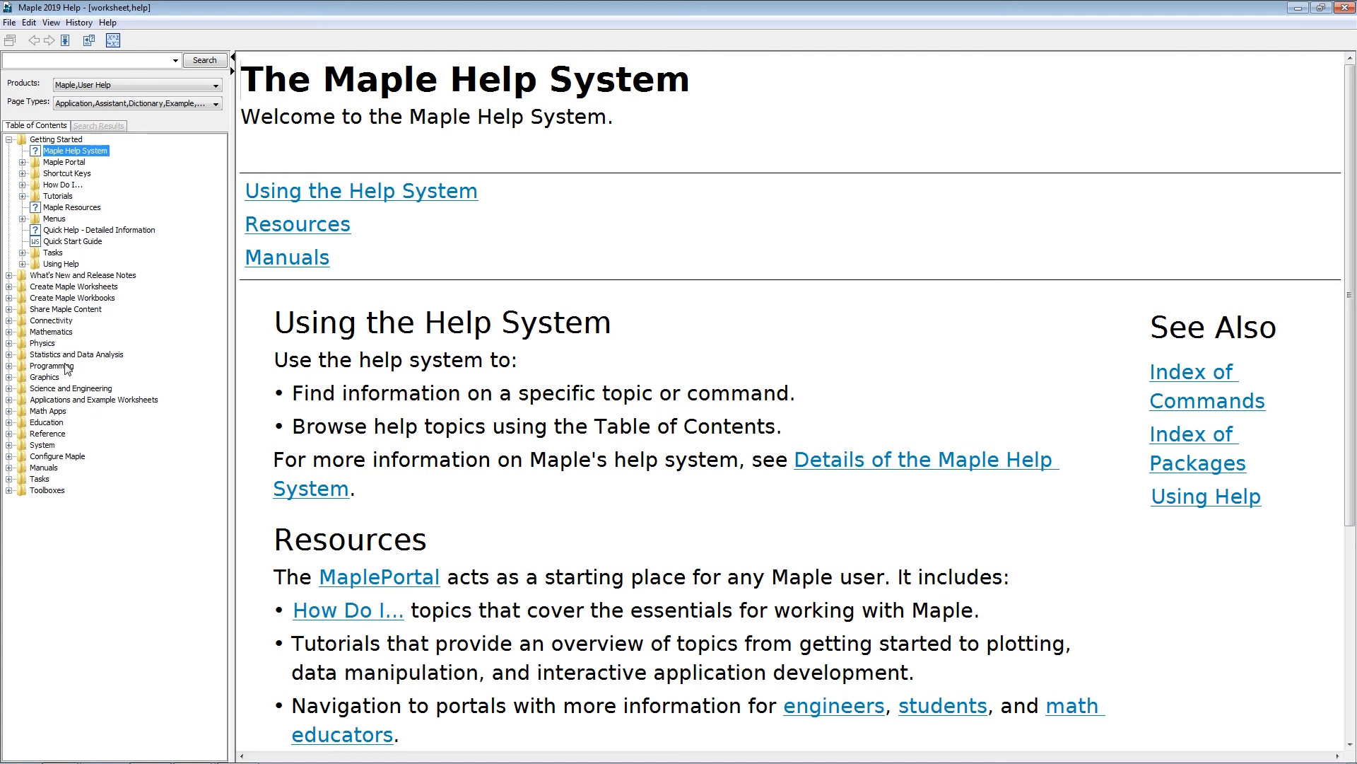
click(52, 63)
text(isprime)
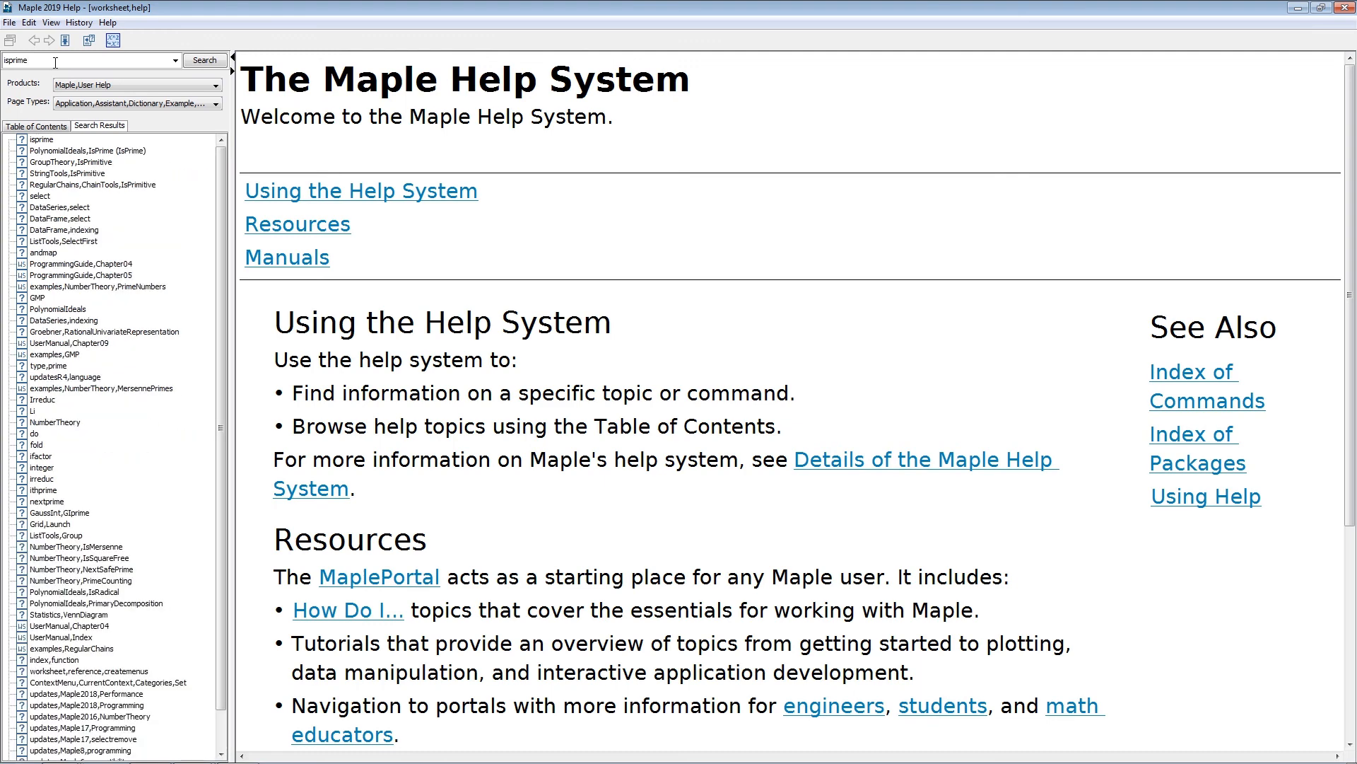
click(42, 139)
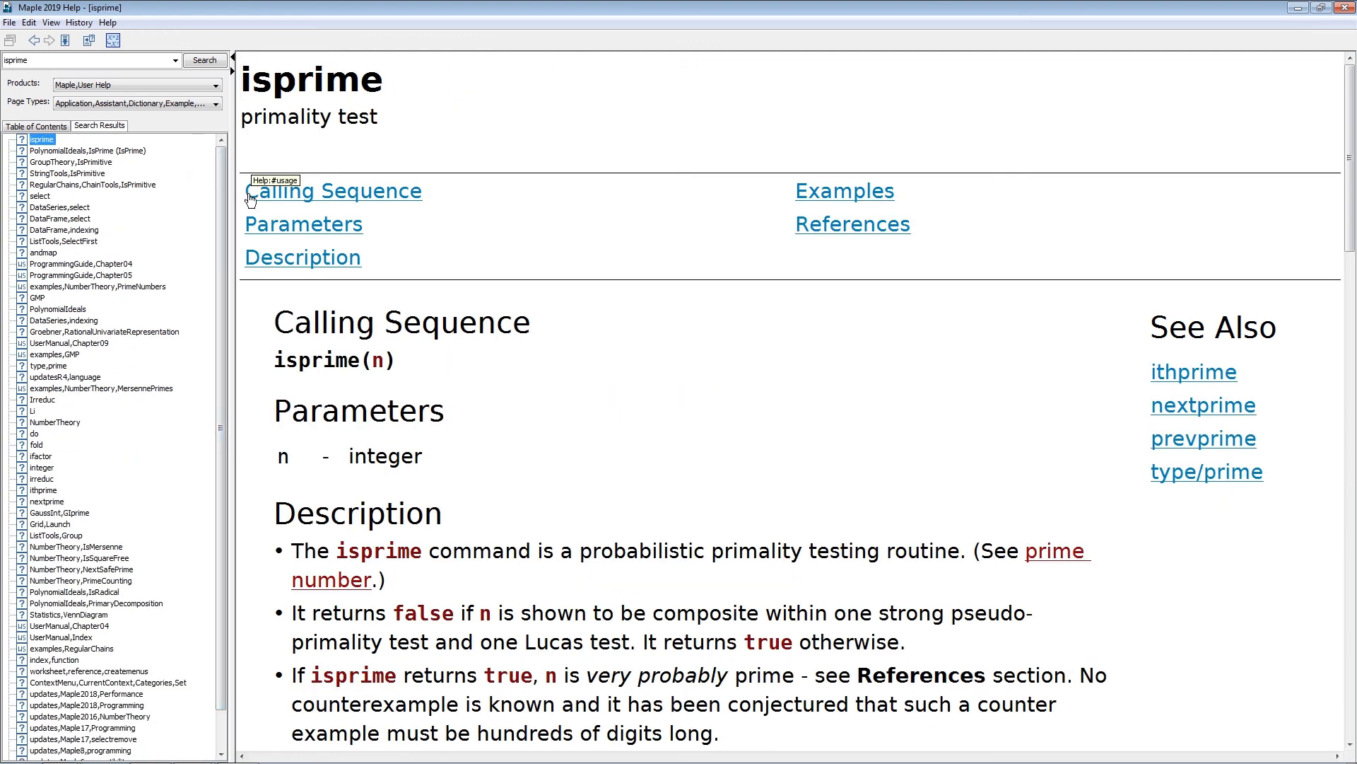
click(1298, 9)
- Look up isprime with the document window's quick search and view the matching help topic
click(598, 54)
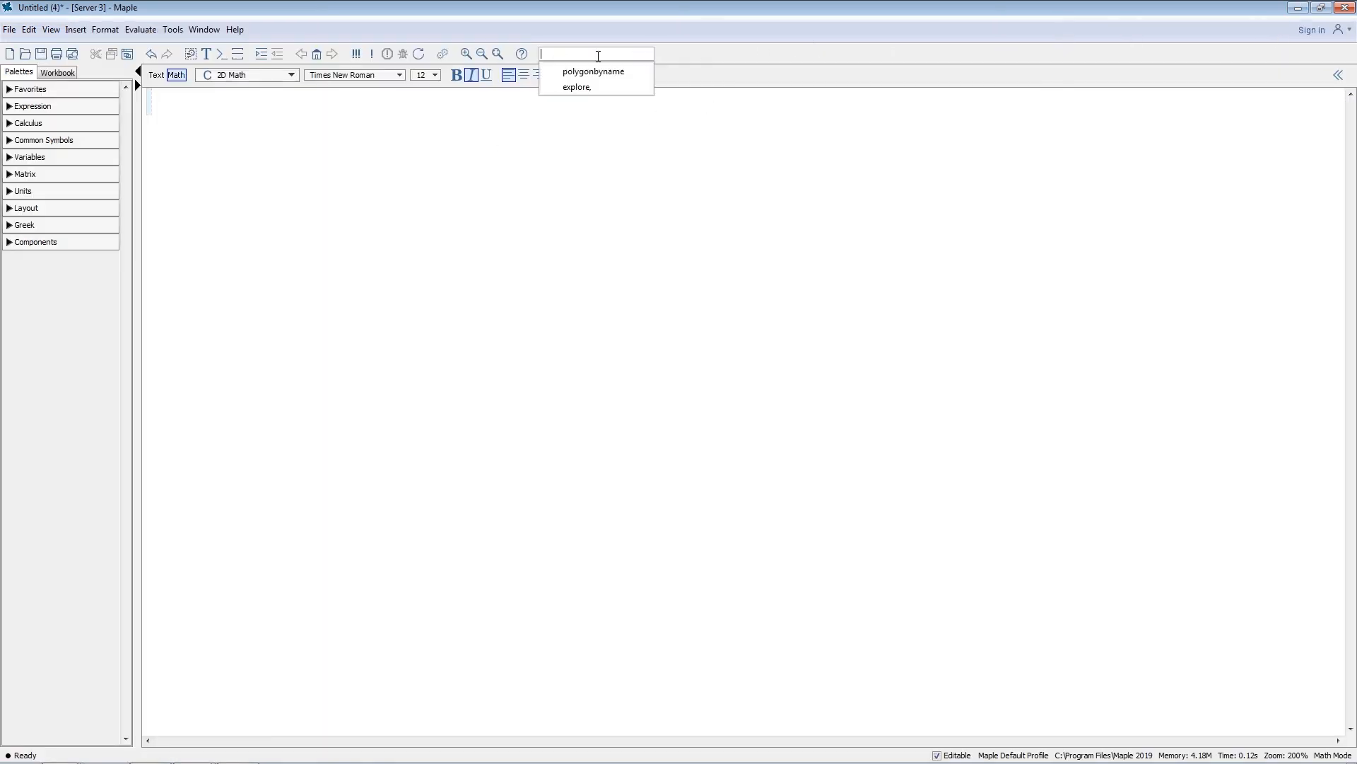
text(isprime)
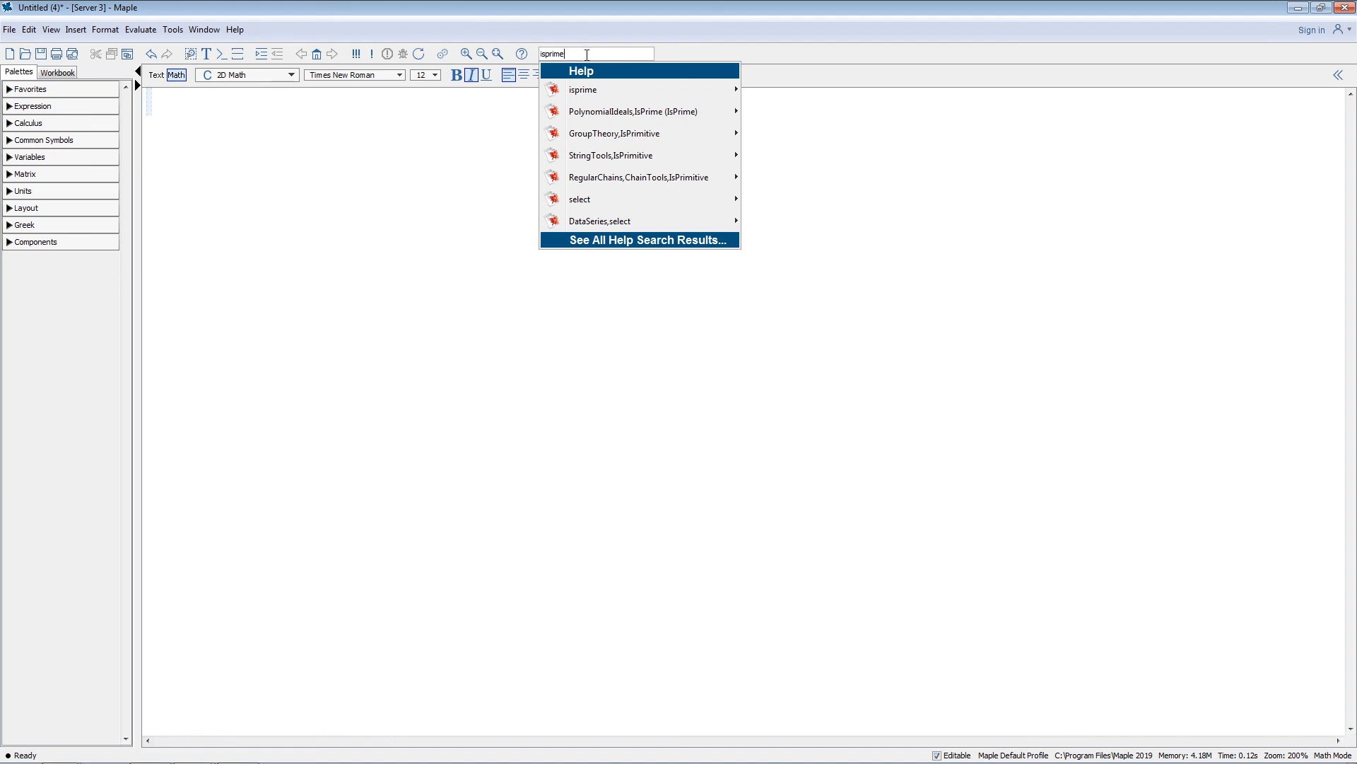
click(587, 91)
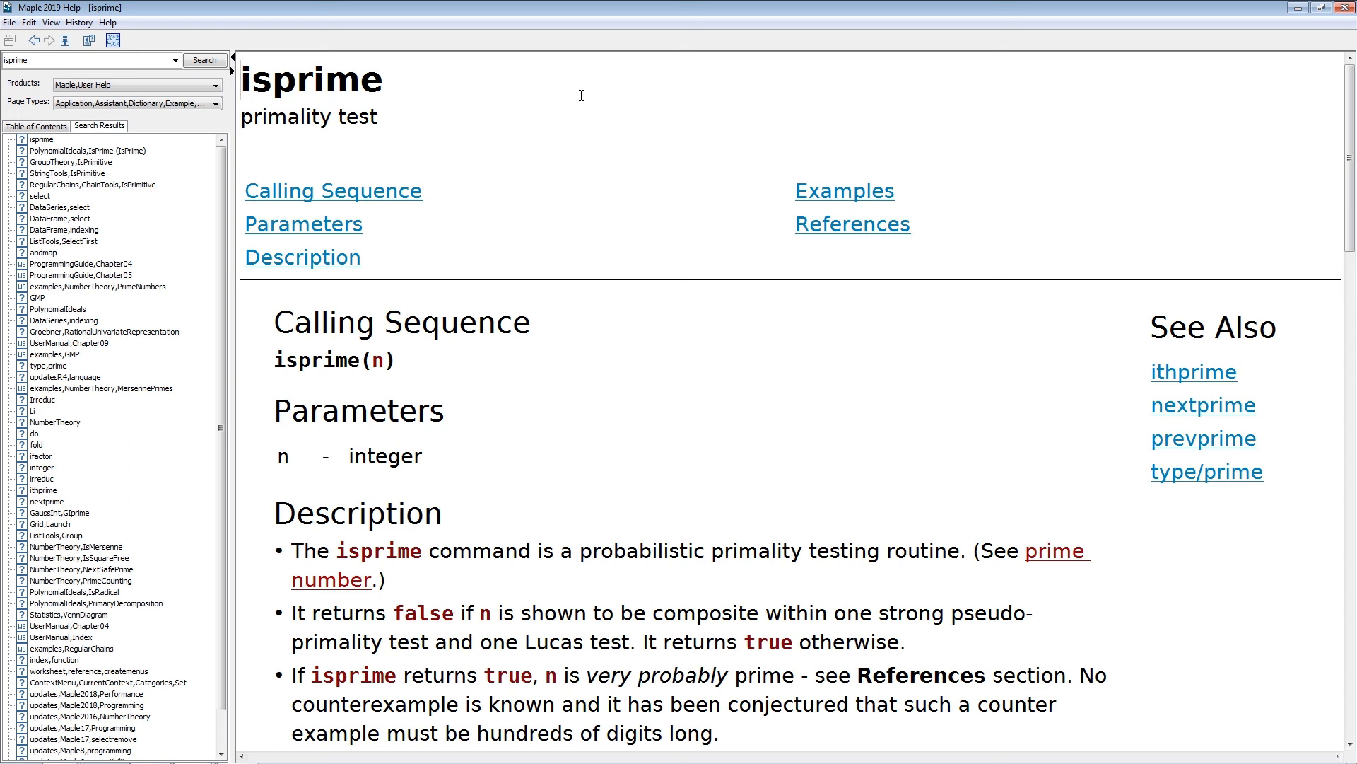
click(1298, 8)
- Enter ?isprime in the blank document and execute it to bring up the command's help page
text(?)
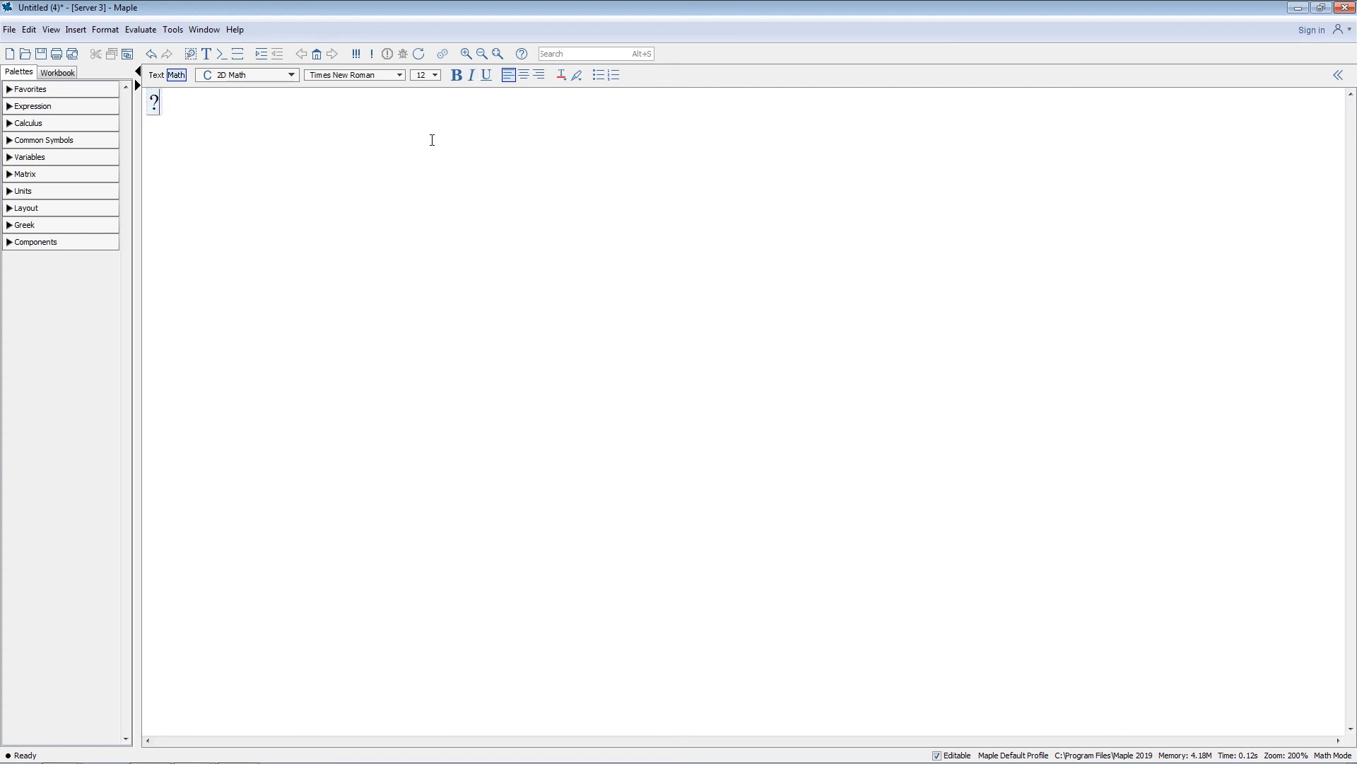
text(isp)
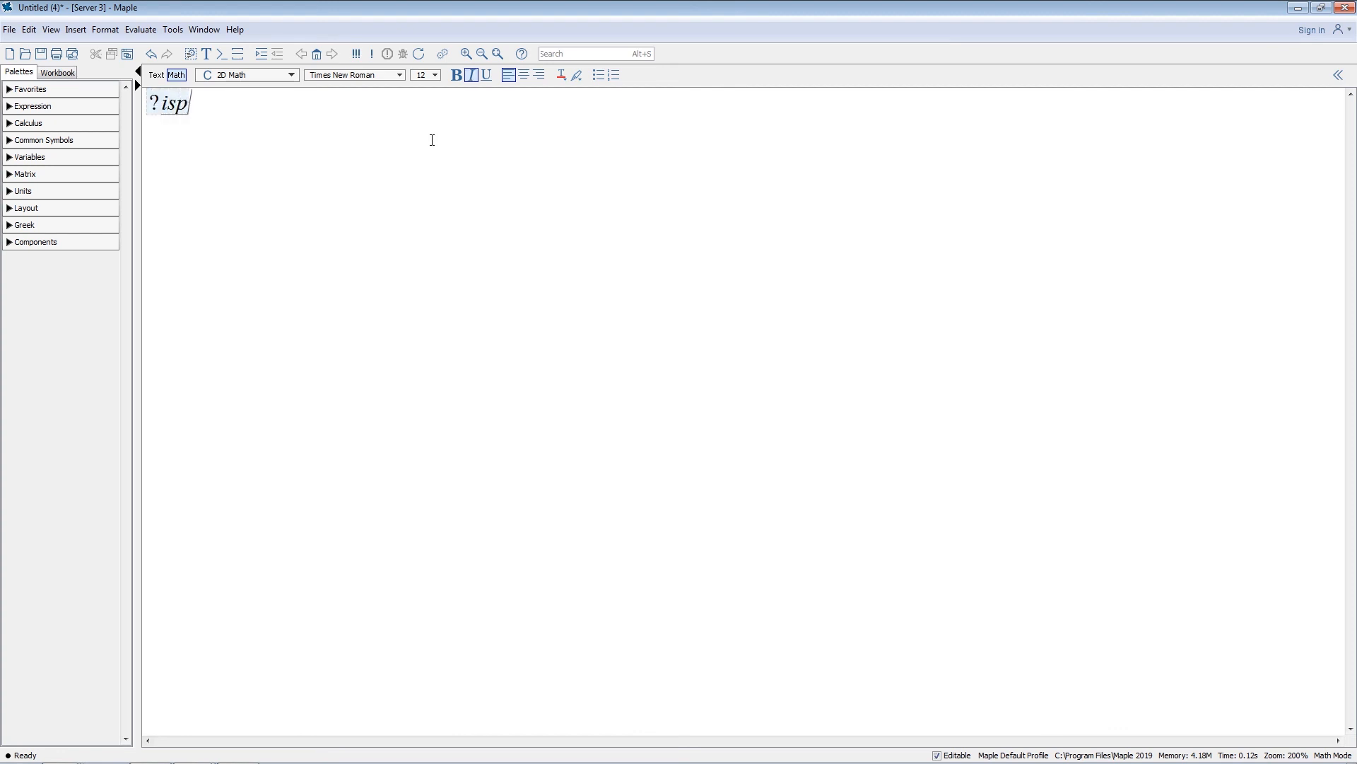
text(rime)
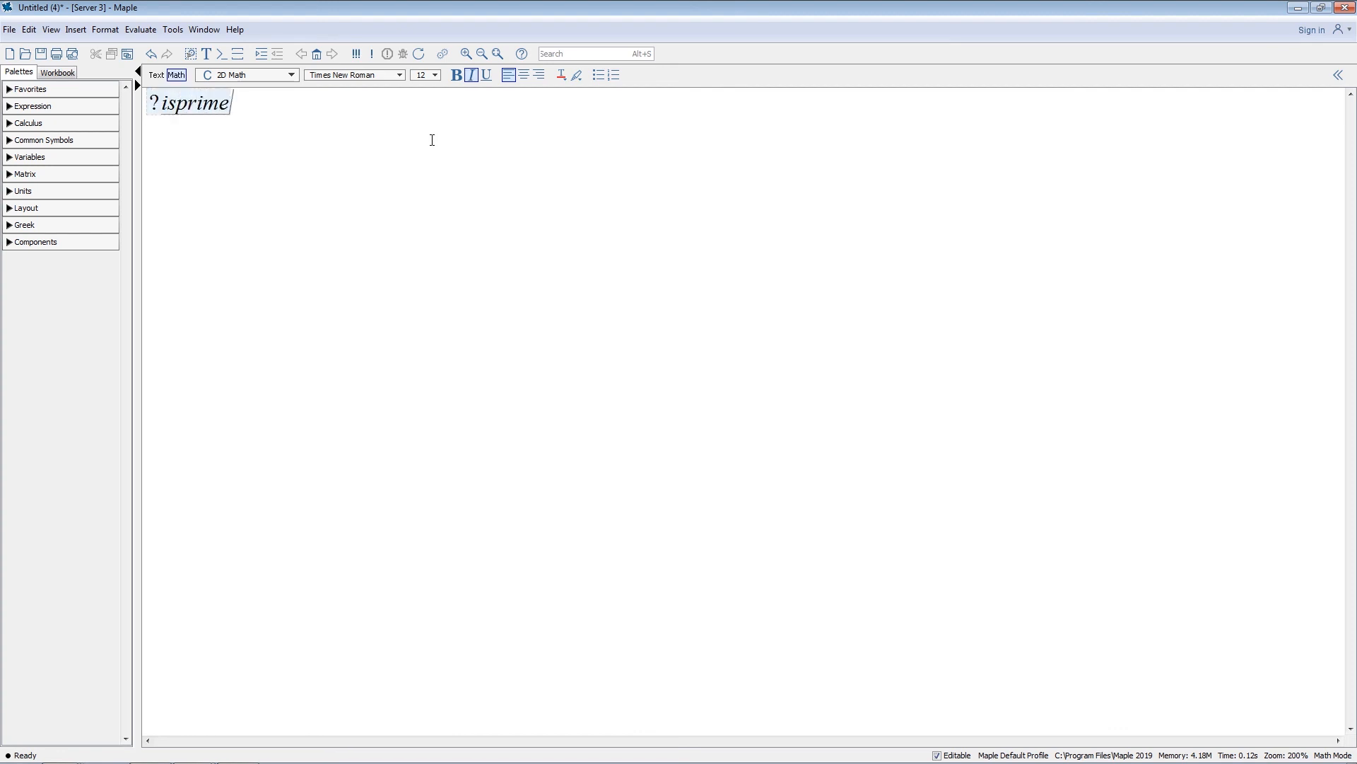
key(Return)
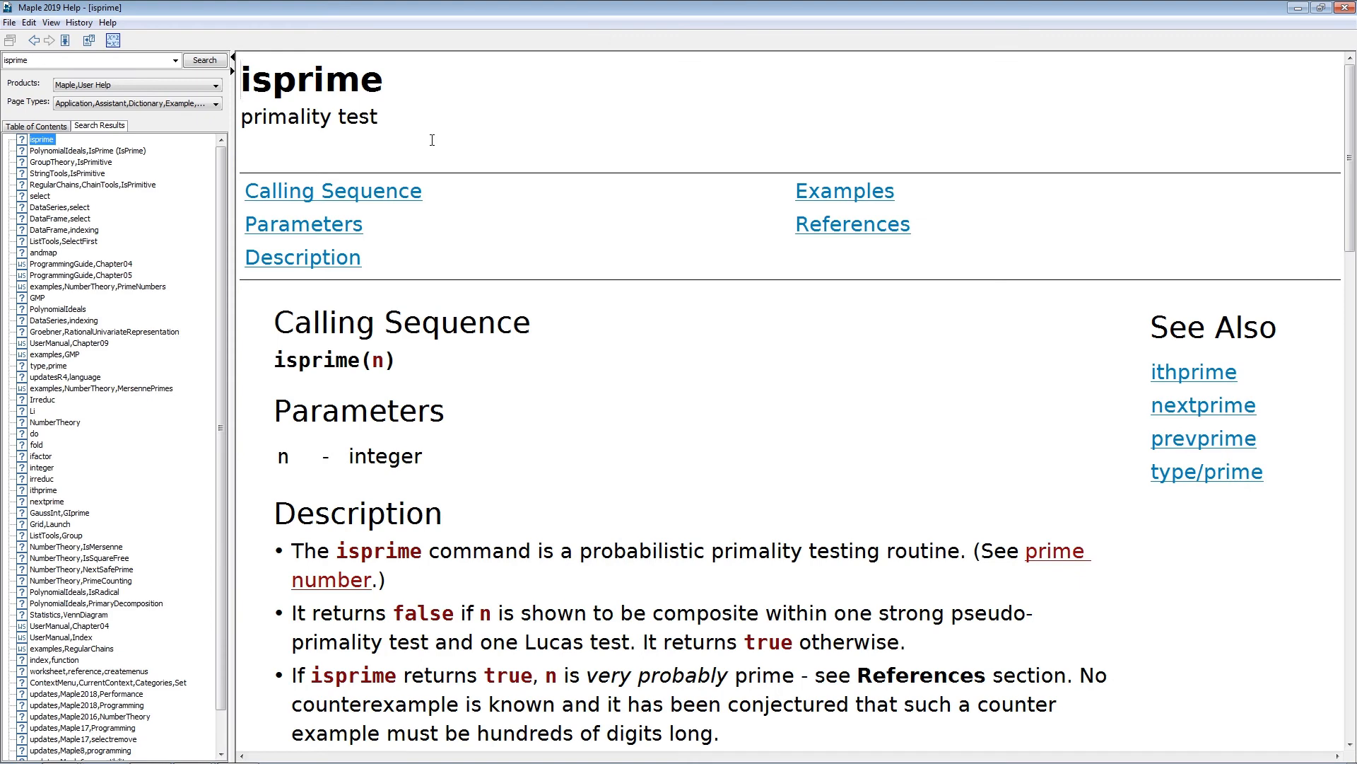
- Return to the document, enter isprime(2) on a new line, and bring up the help page for the isprime command there
key(alt+Tab)
text(isprime()
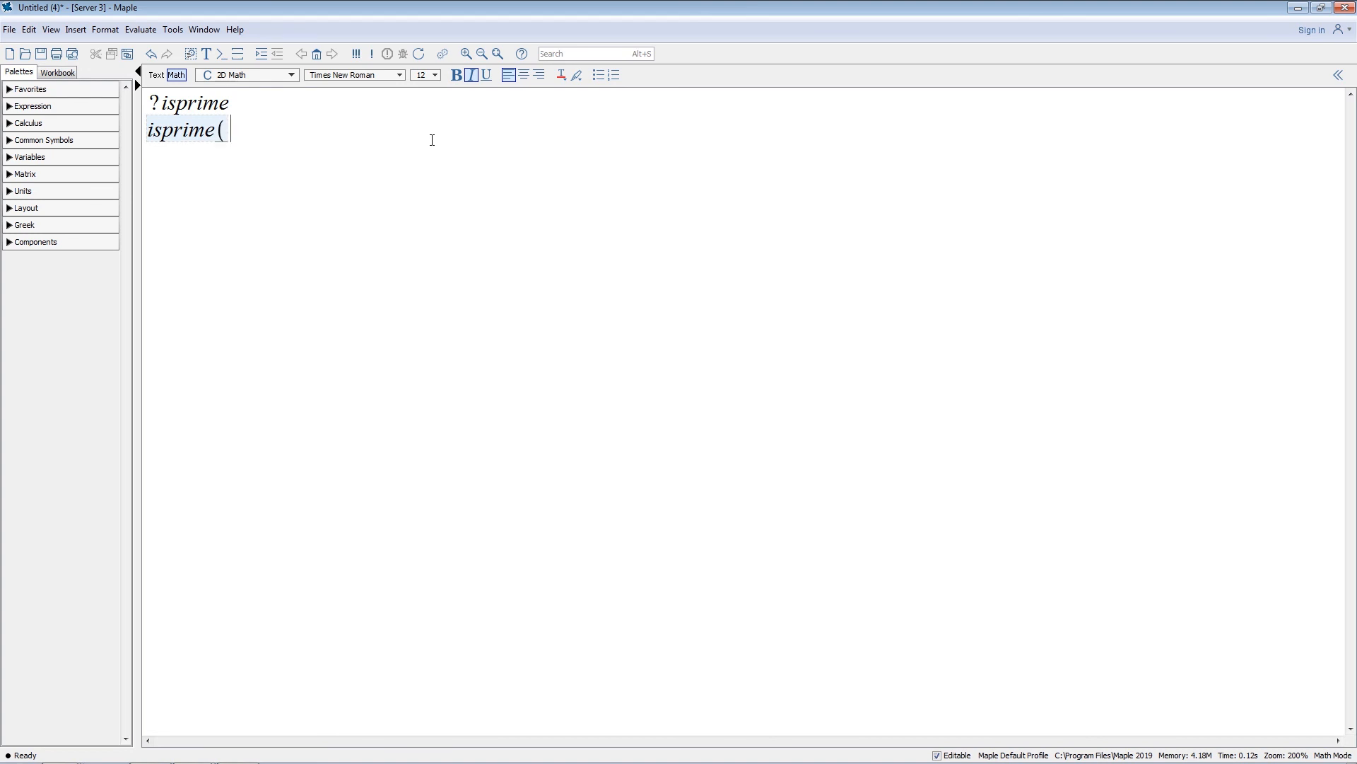
text(2))
click(159, 131)
key(F2)
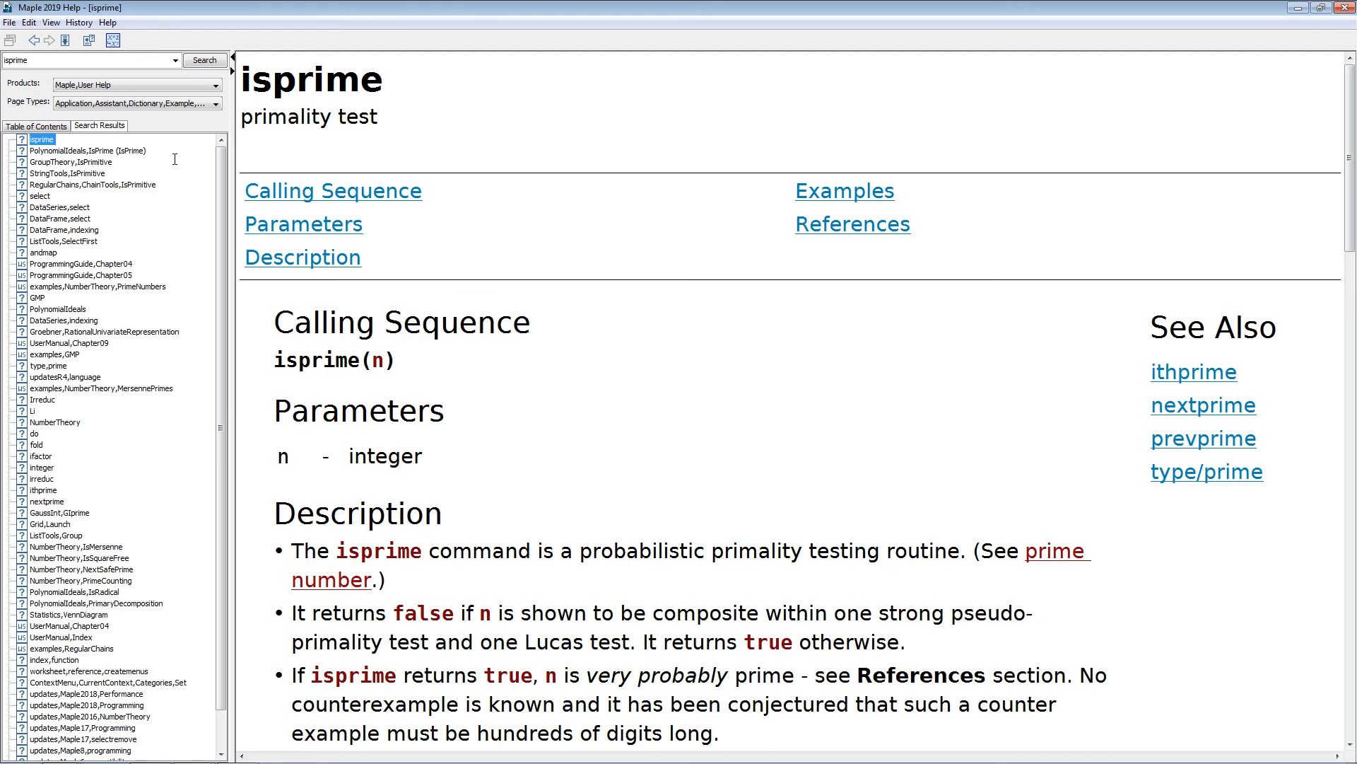
- Open the help system's welcome page, follow its link to the MaplePortal, and browse to the How Do I...? tutorials table
key(ctrl+F1)
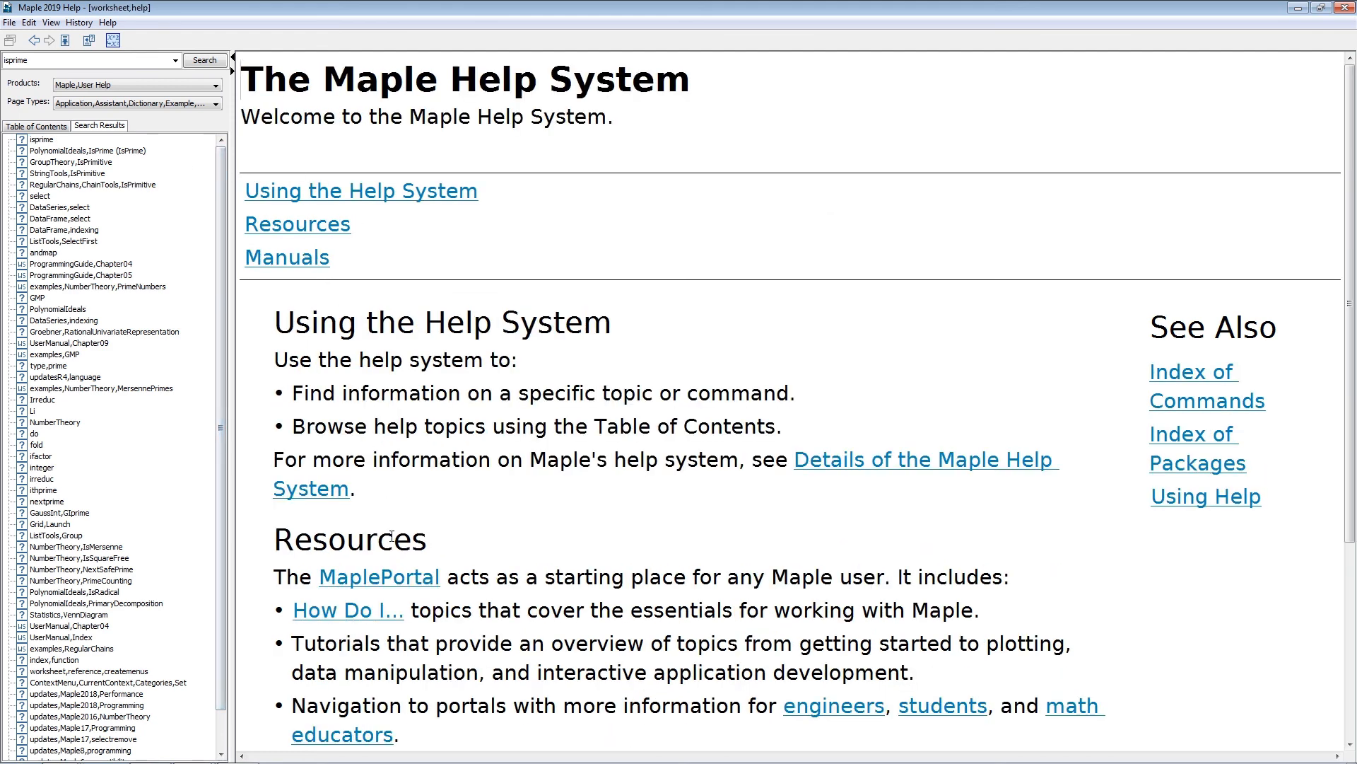
click(398, 578)
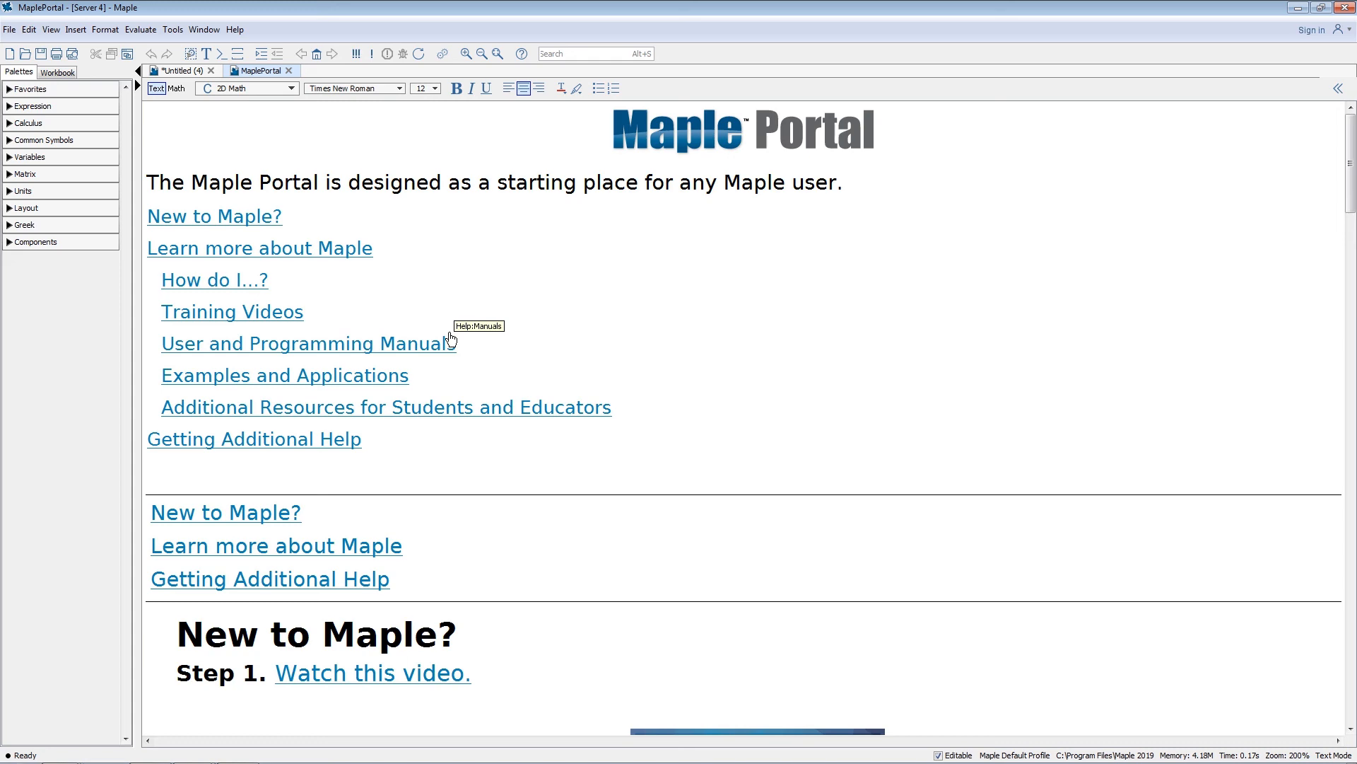
scroll(434, 290, down, 6)
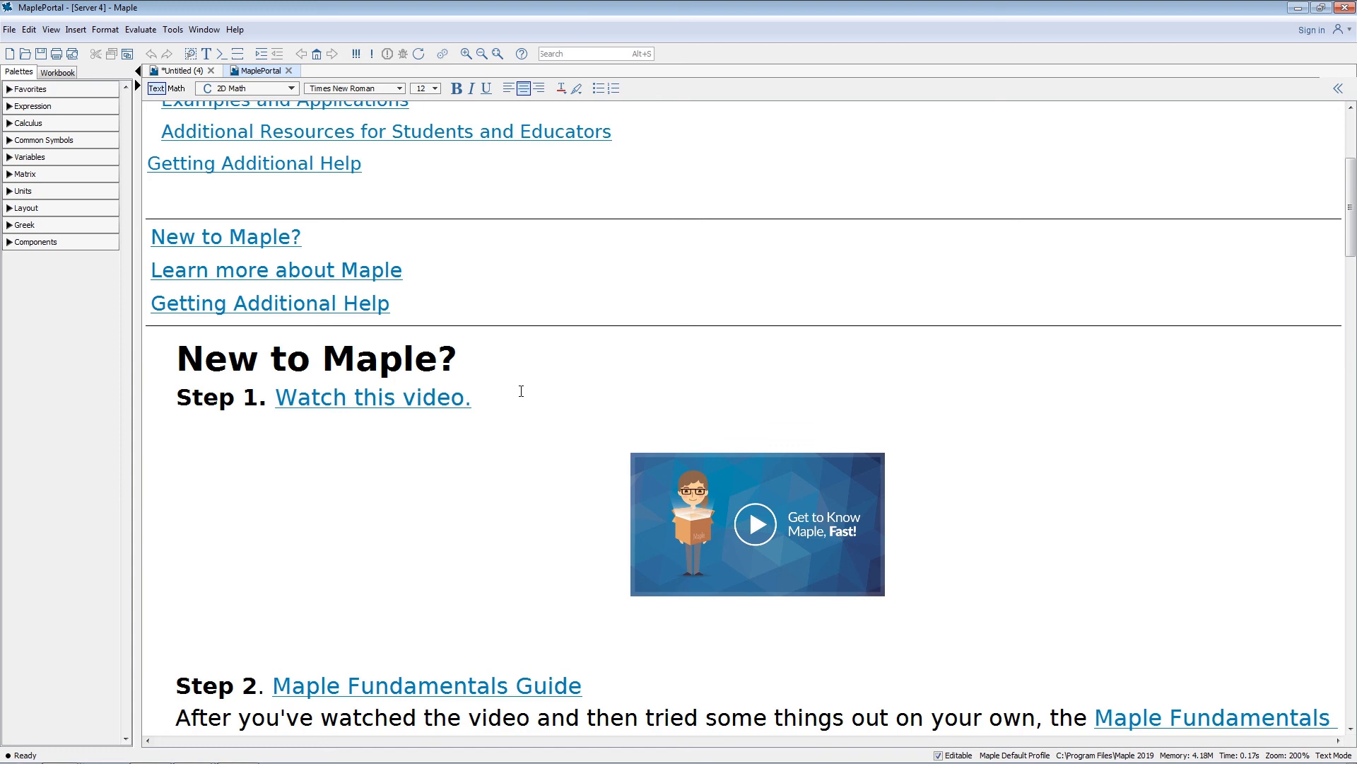
scroll(291, 407, down, 8)
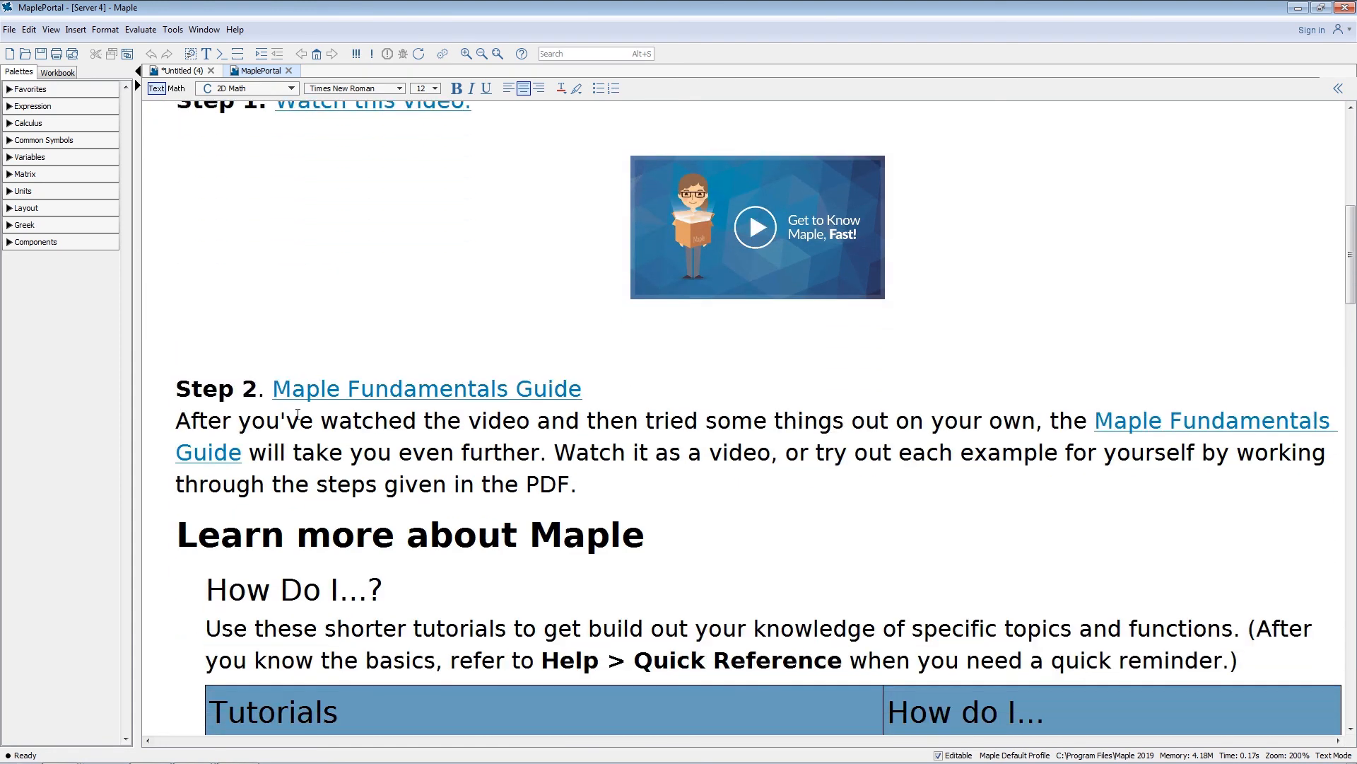
scroll(300, 415, down, 8)
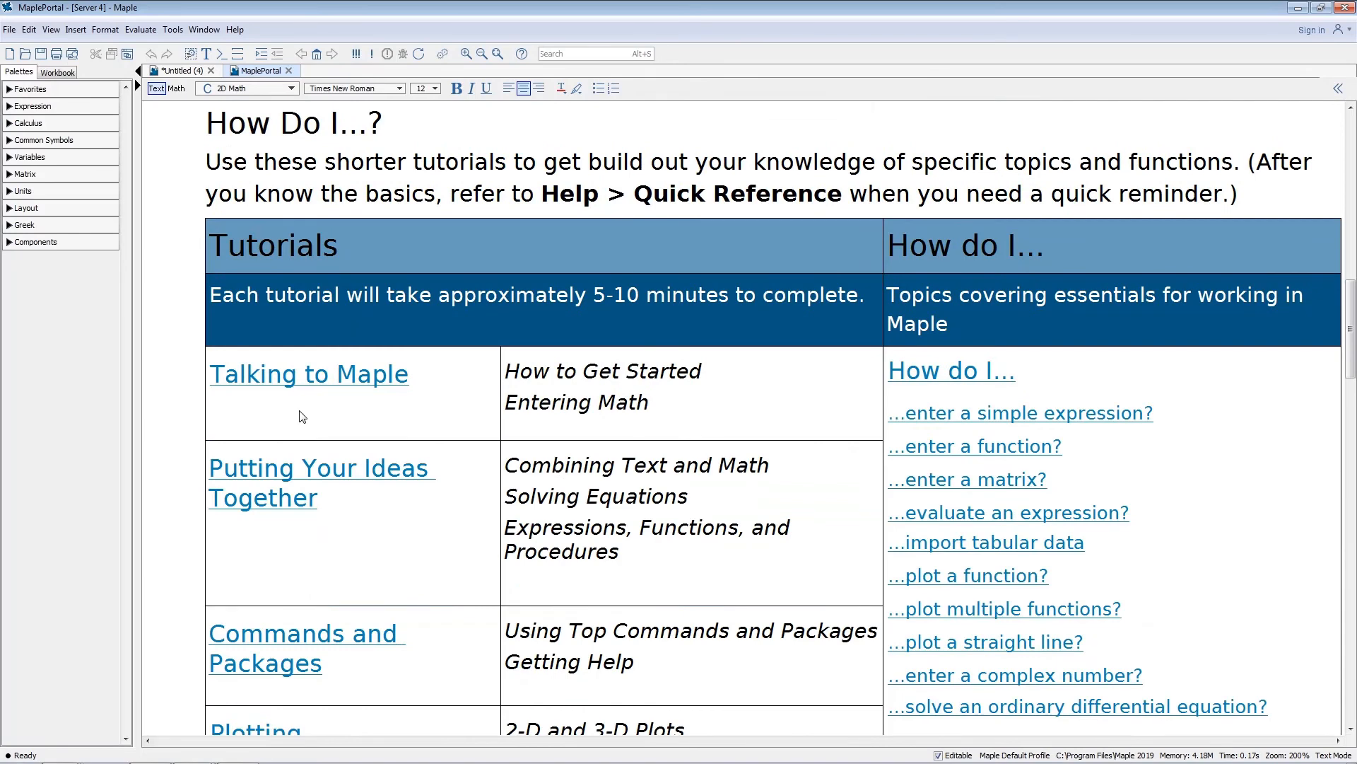